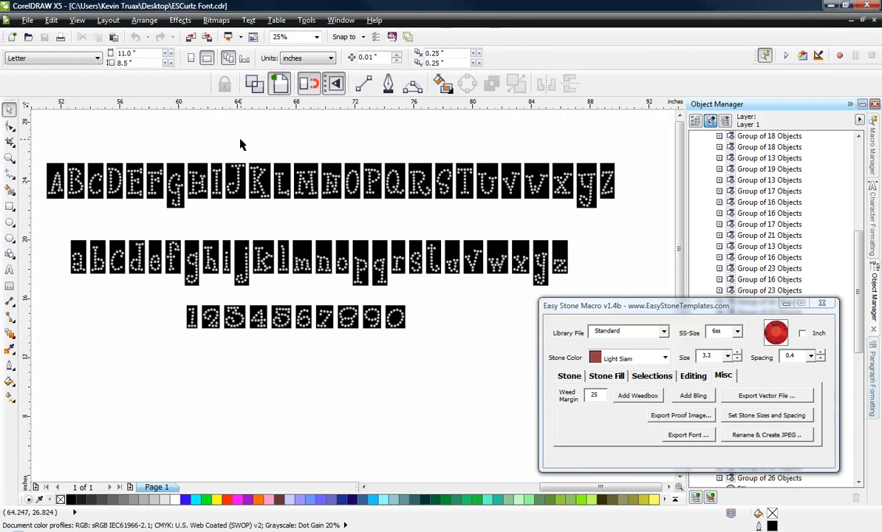
Step: Place copies of the letter tiles K, a, r, e and n in a spaced row below the number tiles
click(269, 168)
click(289, 157)
click(255, 168)
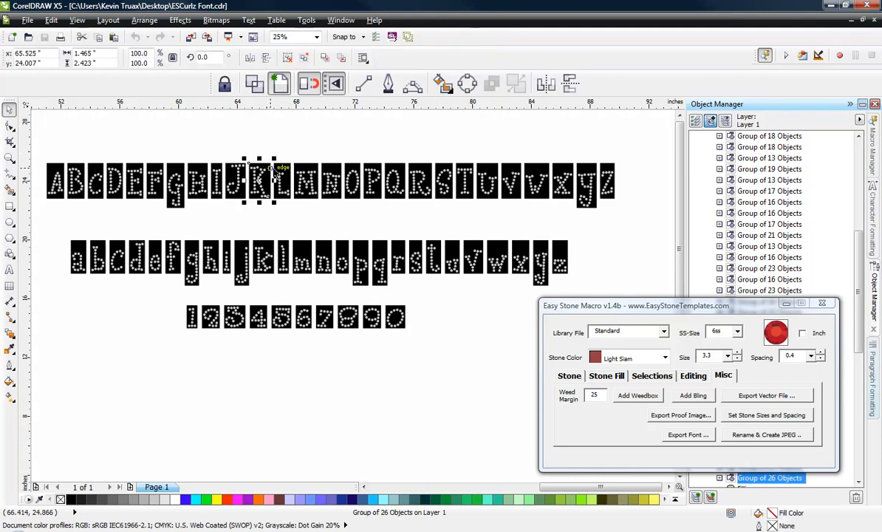
drag(260, 167, 223, 395)
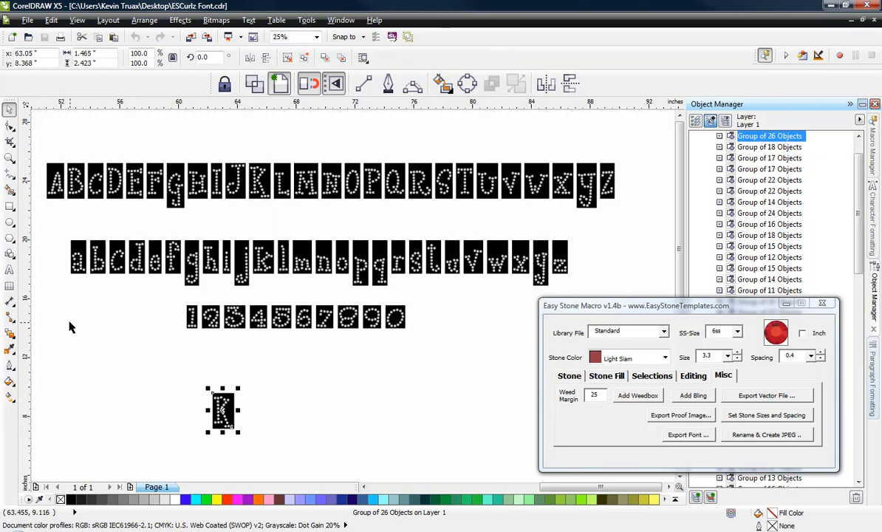
click(80, 246)
drag(80, 246, 258, 401)
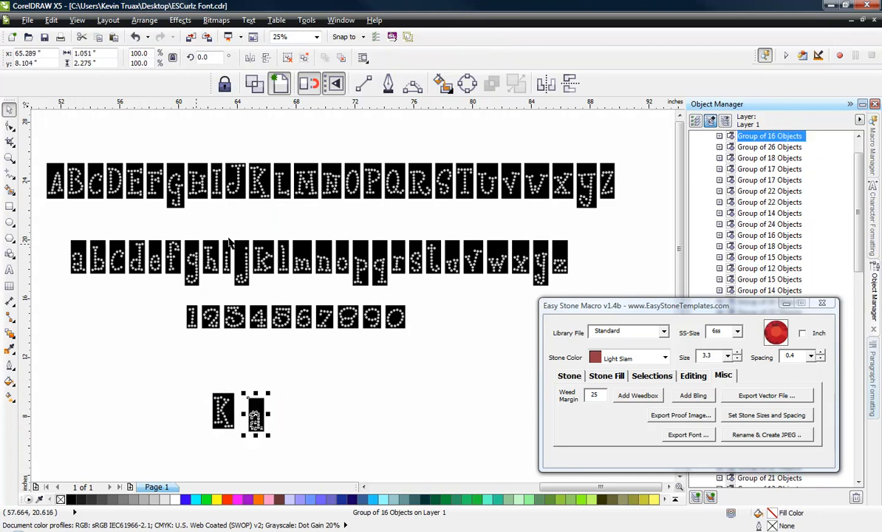
drag(397, 257, 289, 409)
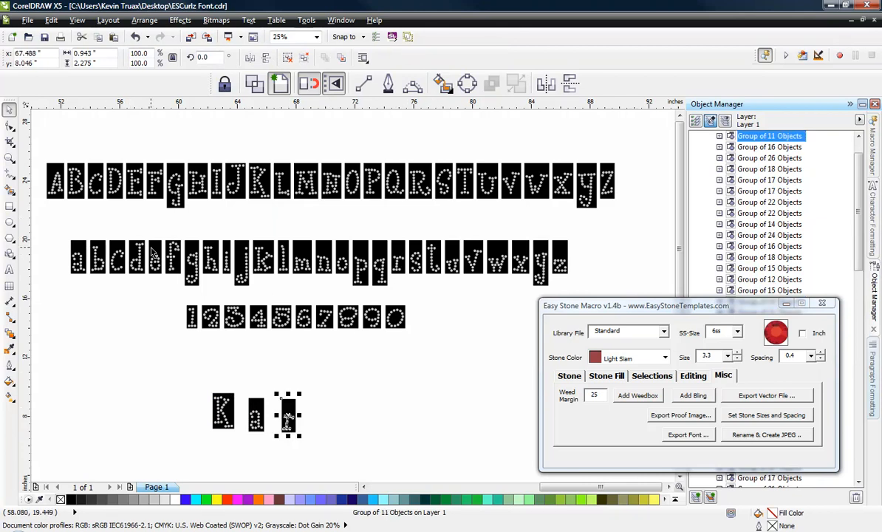
drag(156, 258, 318, 415)
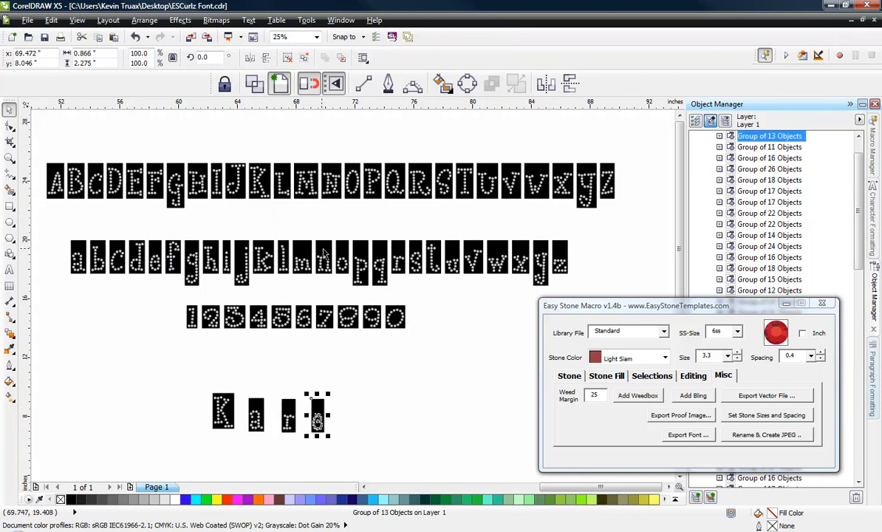
drag(328, 281, 353, 428)
Step: Snap the copied a, r, e and n tiles edge to edge after the K tile with their bottoms aligned
scroll(253, 436, up, 1)
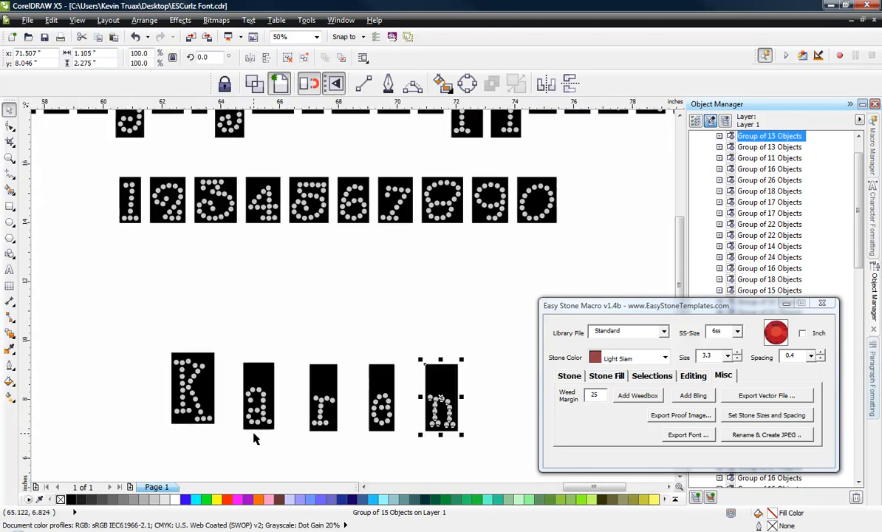
drag(248, 428, 218, 425)
drag(304, 429, 239, 421)
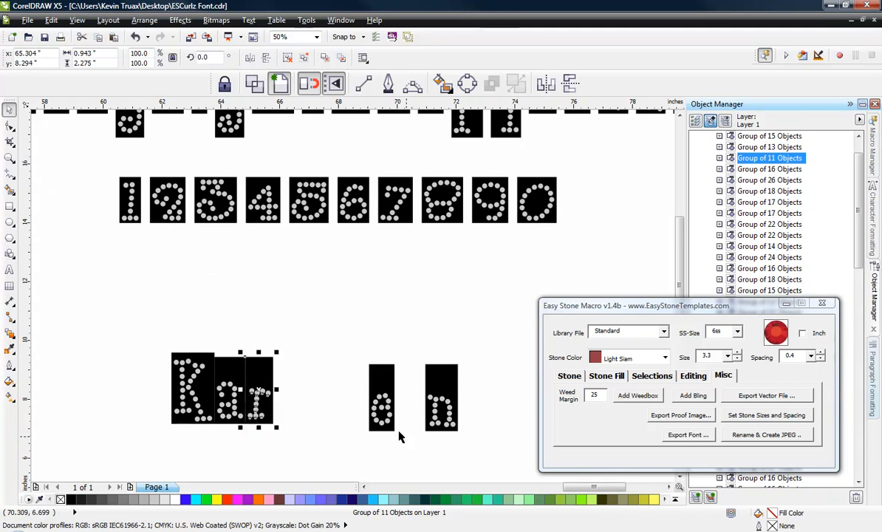
click(370, 432)
click(377, 417)
drag(373, 433, 277, 424)
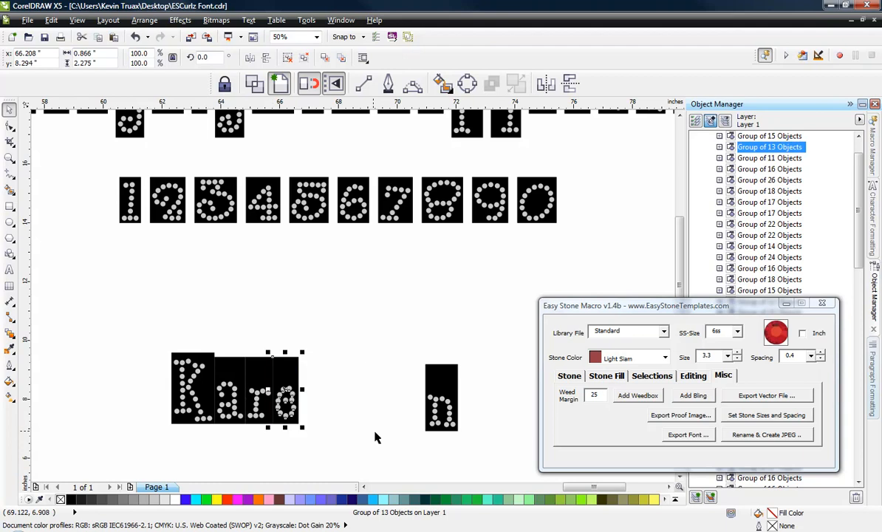
click(432, 417)
drag(431, 418, 301, 423)
click(255, 450)
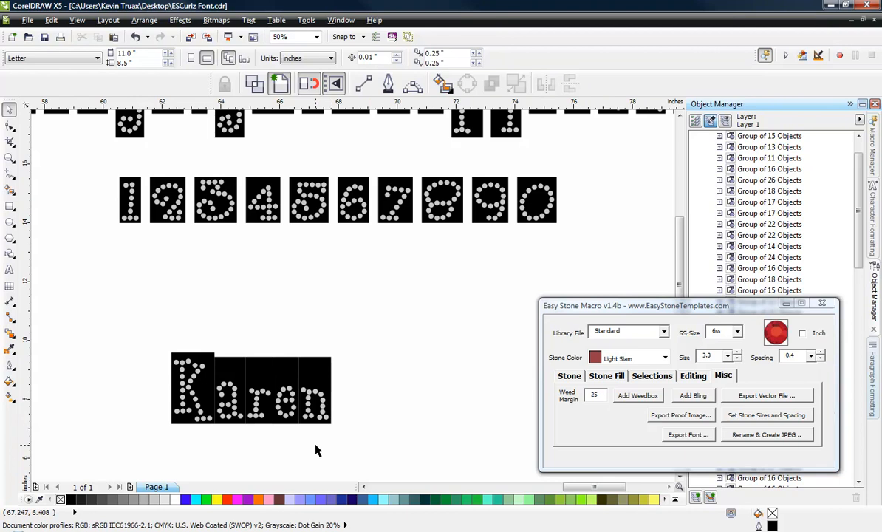
Step: Pull the five joined letter tiles apart into a loosely spaced, uneven row
click(328, 372)
drag(327, 371, 425, 355)
drag(282, 378, 352, 351)
drag(258, 372, 284, 342)
drag(233, 383, 244, 361)
drag(190, 369, 161, 348)
click(161, 428)
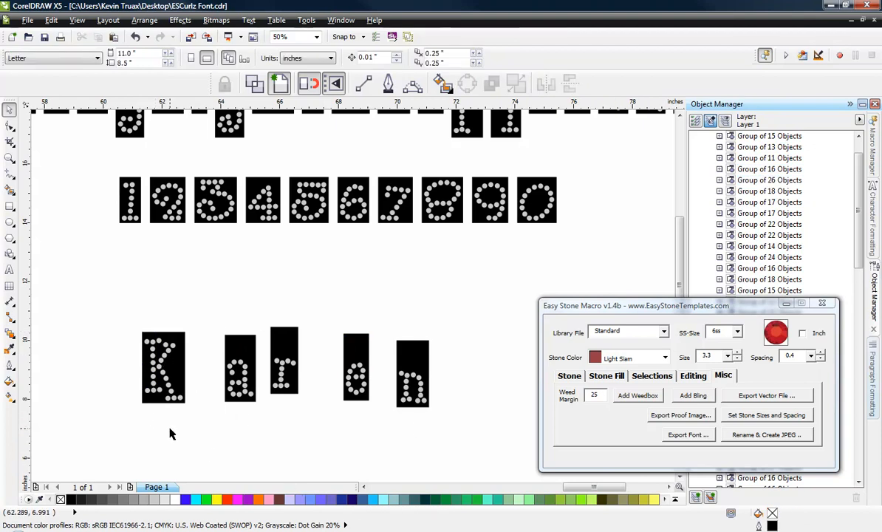
Step: Snap the lower-left corner of the copied a tile to the lower-right corner of the K tile
scroll(323, 466, down, 2)
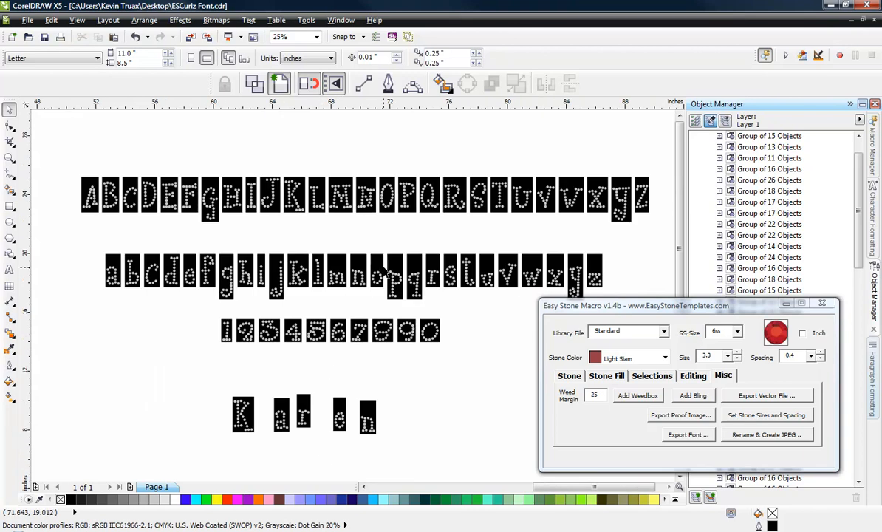
scroll(405, 269, up, 2)
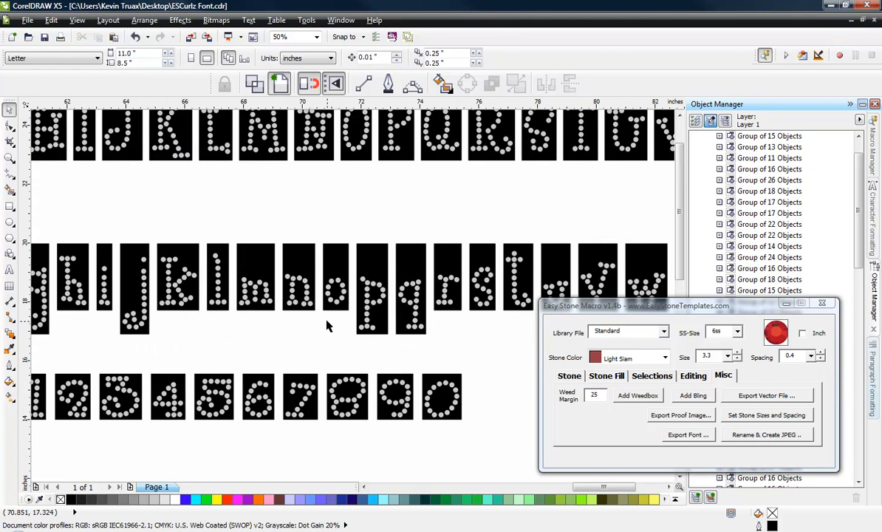
scroll(336, 317, down, 2)
scroll(211, 462, up, 2)
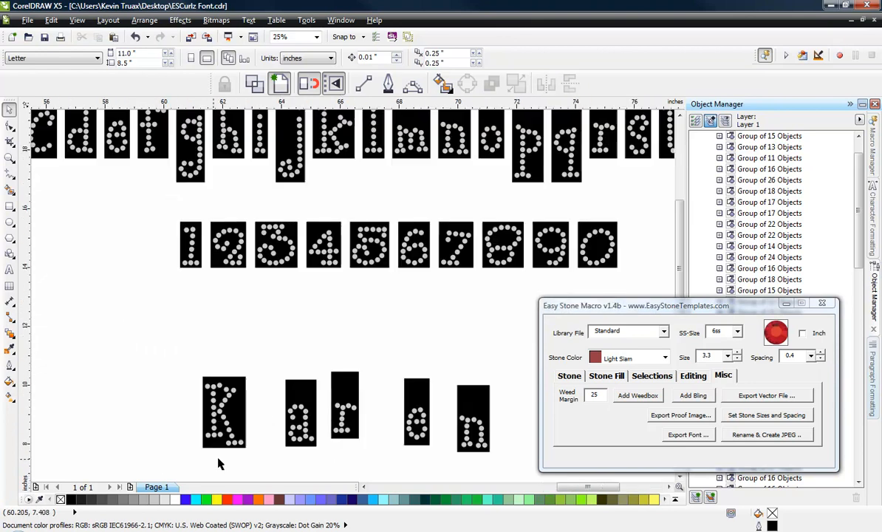
click(285, 450)
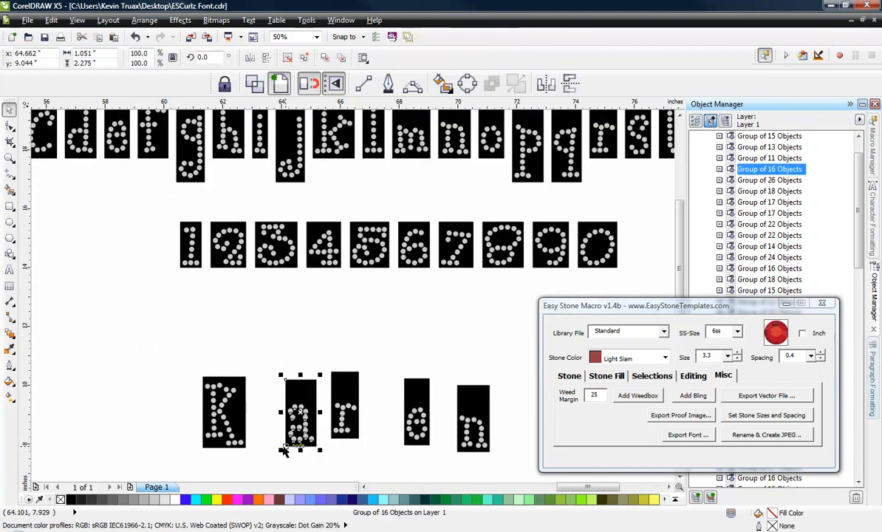
drag(285, 446, 246, 453)
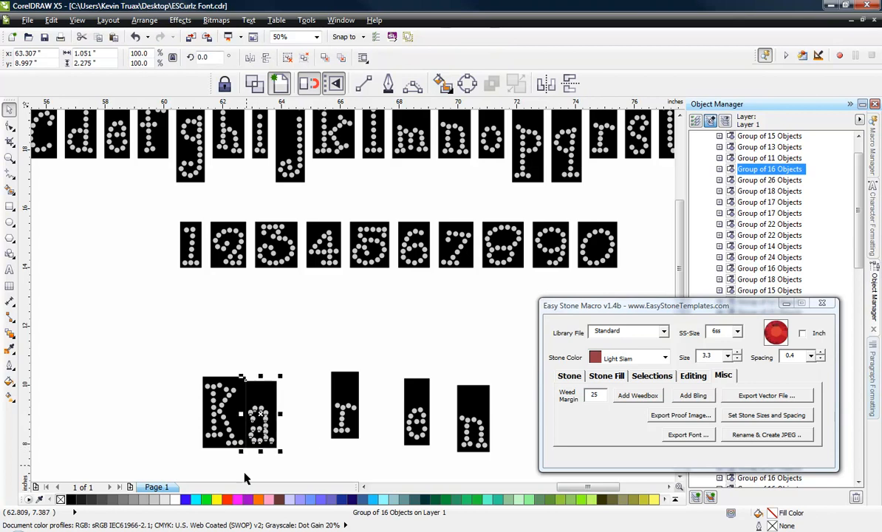
click(246, 454)
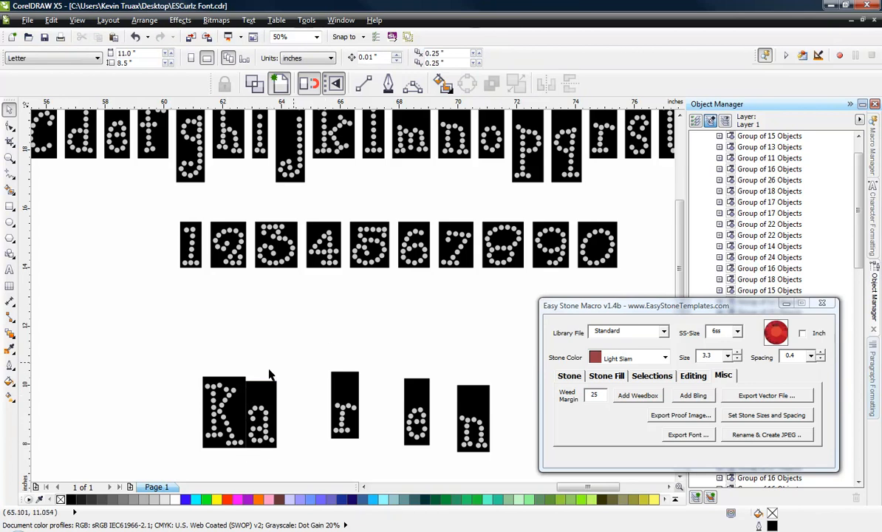
scroll(258, 373, down, 2)
scroll(253, 297, up, 3)
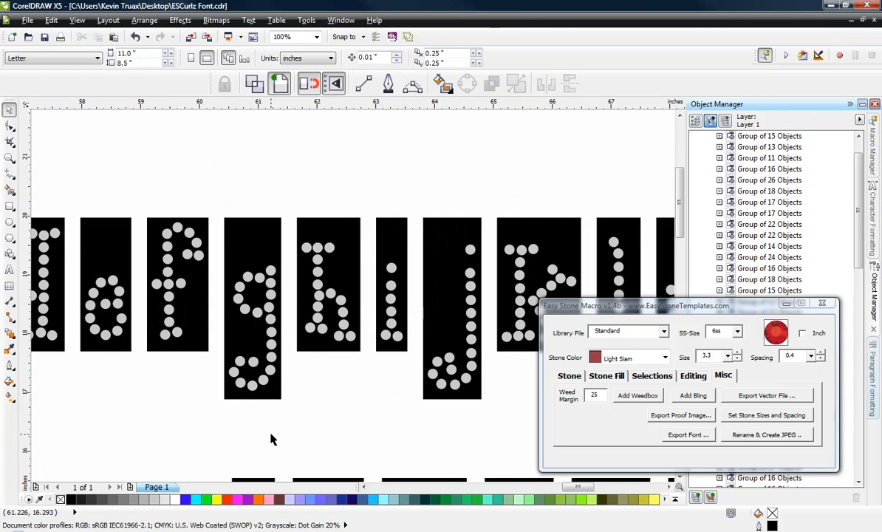
scroll(205, 327, down, 3)
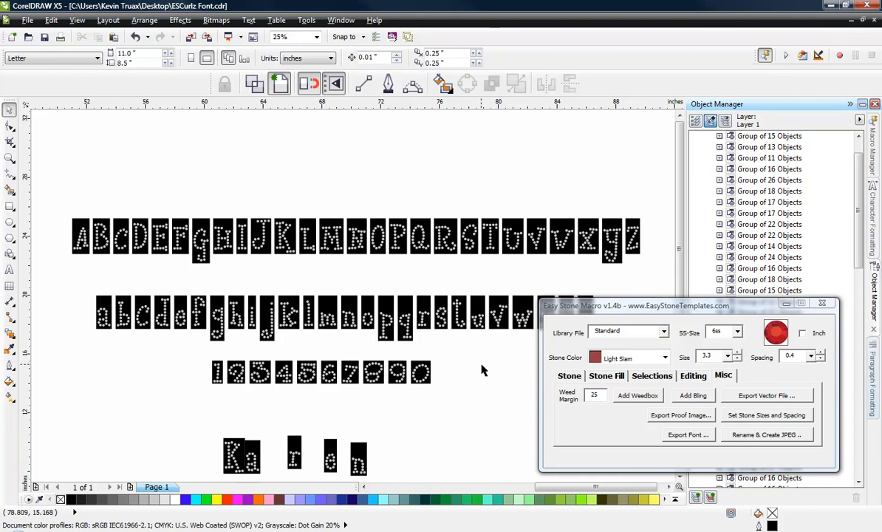
Step: Start an artistic text object in the empty area above the page and set its font to ES-Curlz
scroll(481, 363, down, 1)
scroll(455, 305, down, 1)
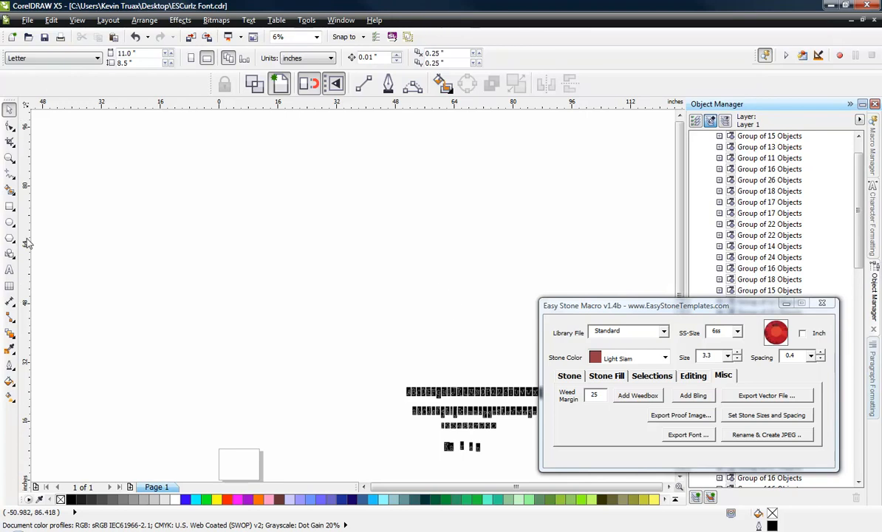
click(9, 270)
click(318, 206)
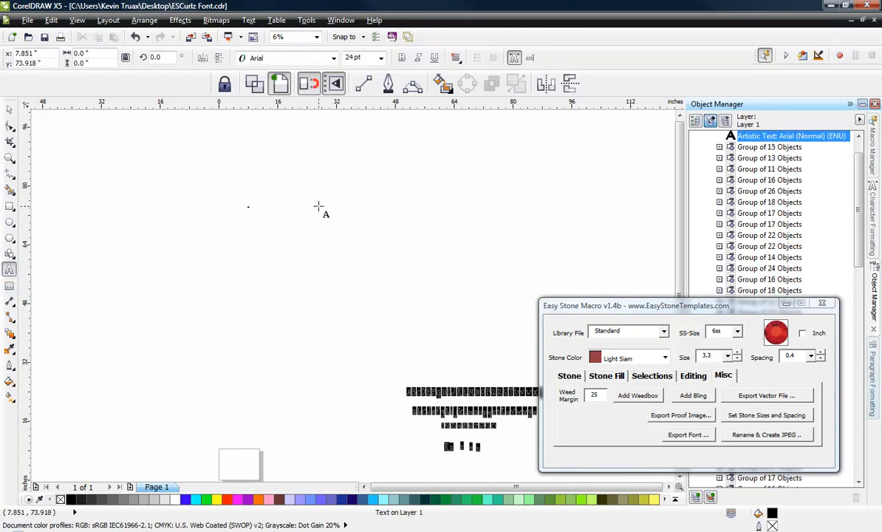
click(335, 61)
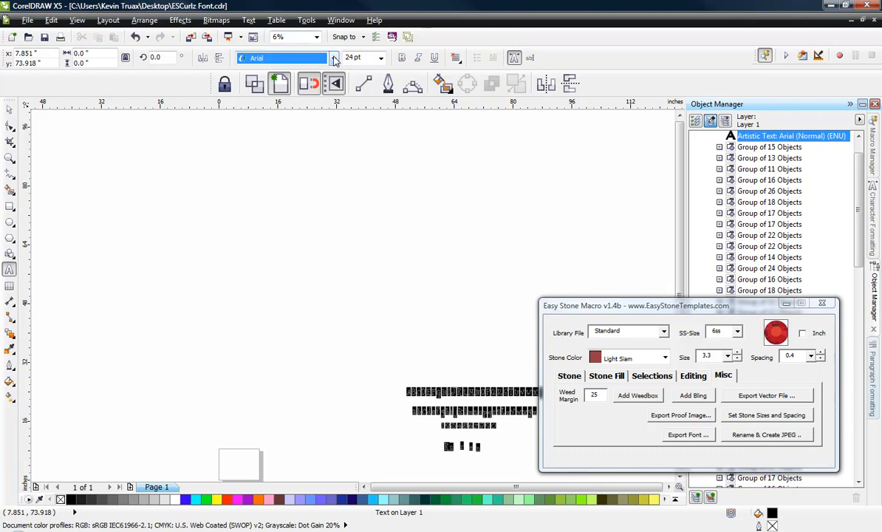
click(335, 61)
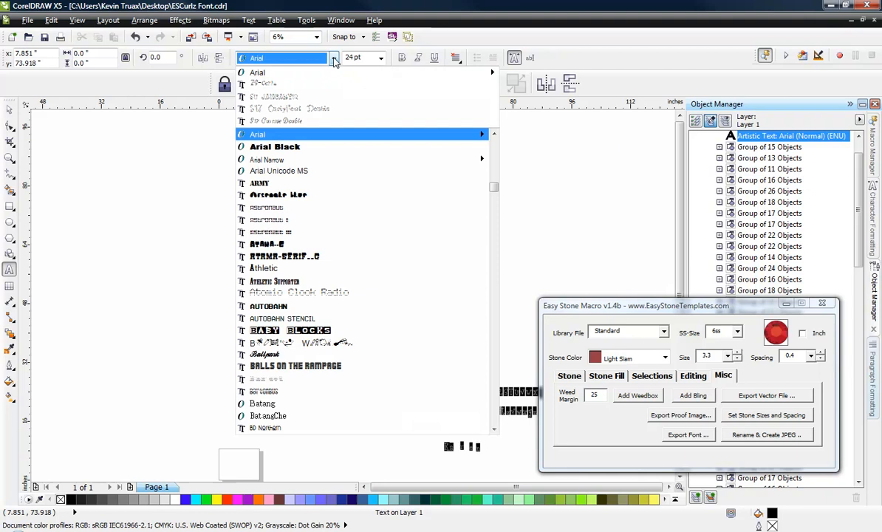
click(281, 86)
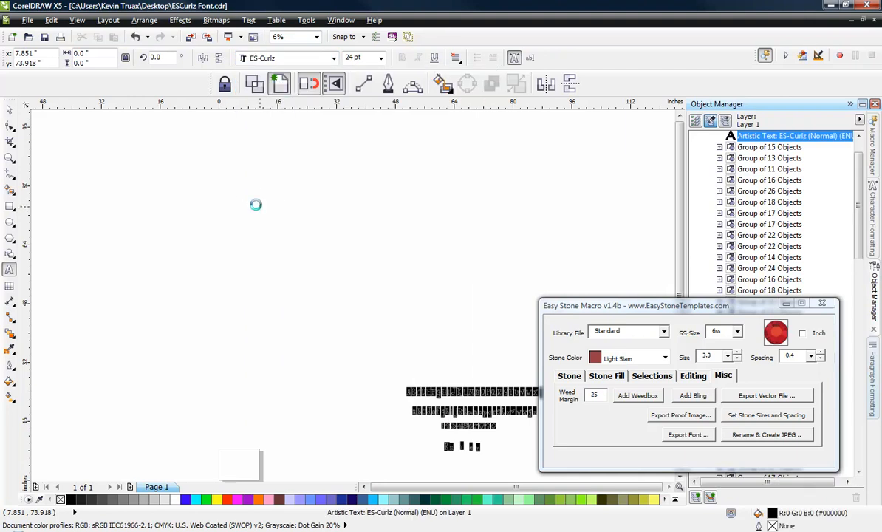
Step: Enter the full uppercase alphabet ABCDEFGHIJKLMNOPQRSTUVWXYZ in the ES-Curlz text object
scroll(258, 202, up, 1)
scroll(236, 204, up, 5)
click(233, 206)
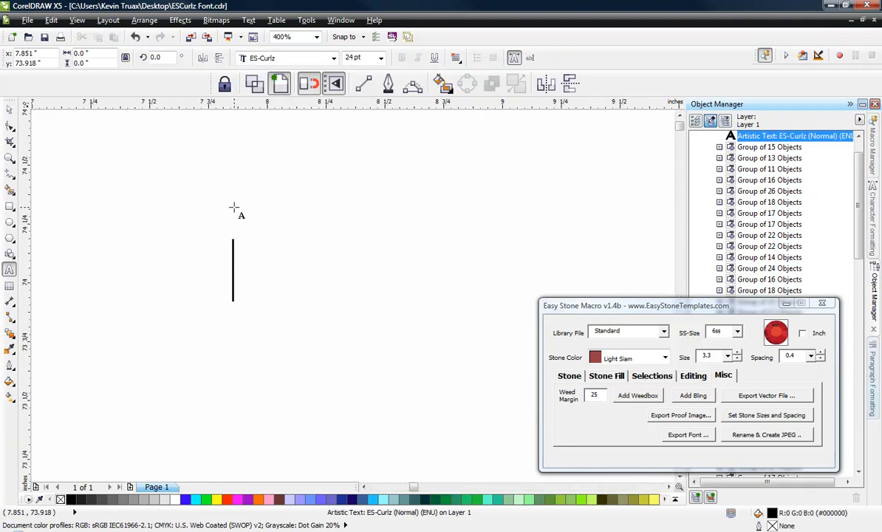
text(AB)
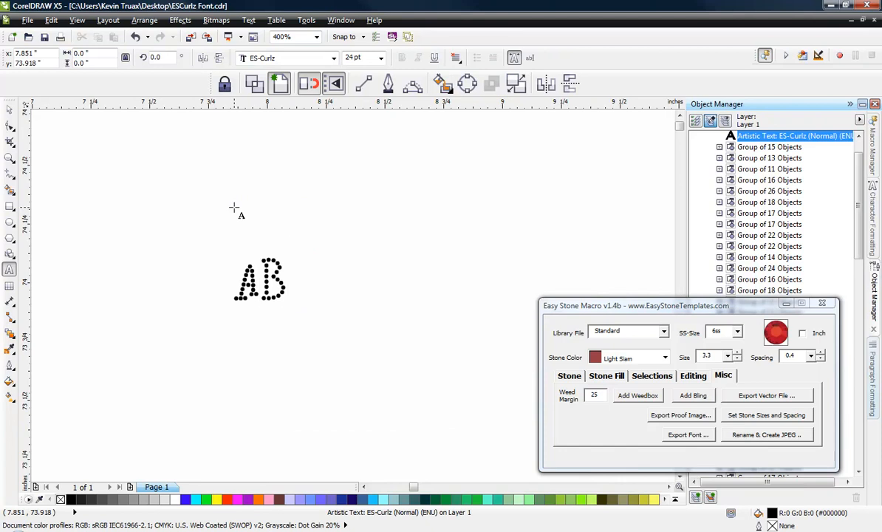
text(CDEF)
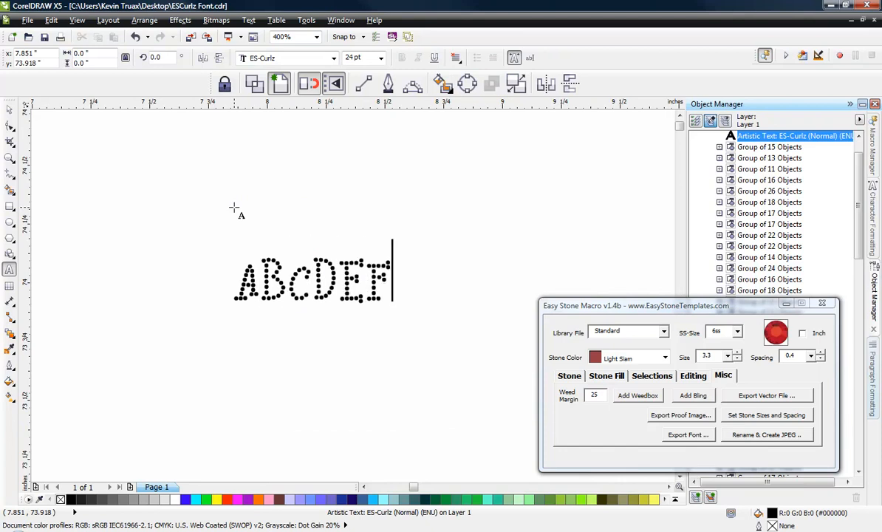
text(GHIJ)
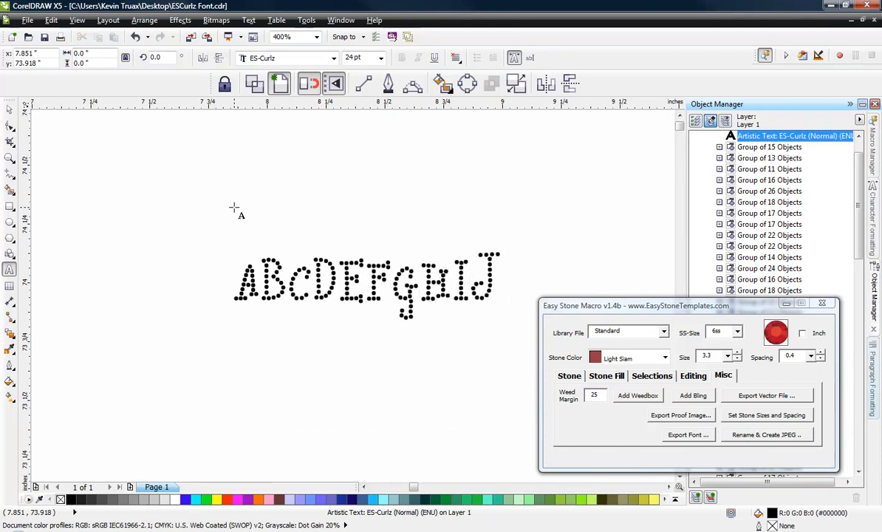
text(KL)
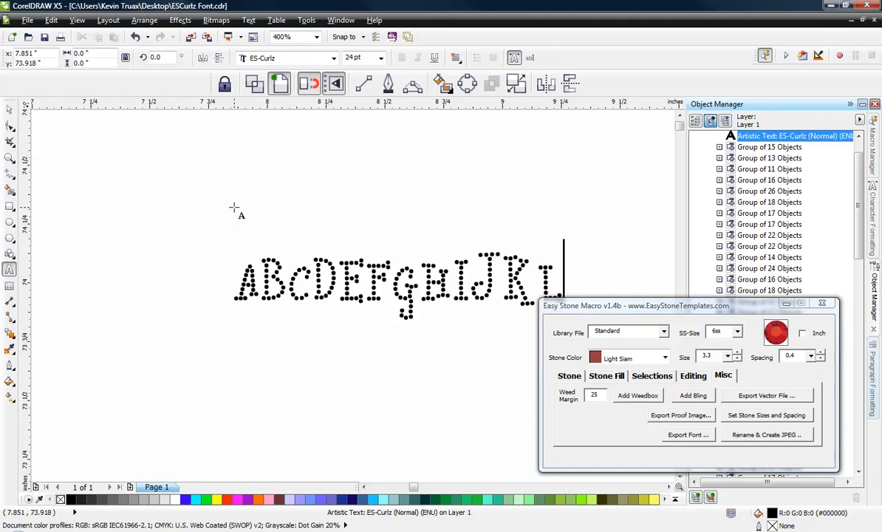
text(MNOPQRSTUV)
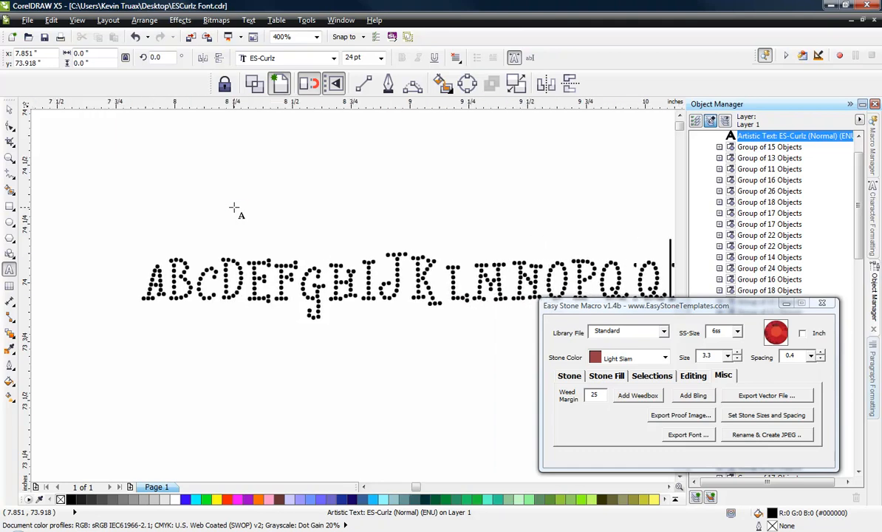
text(W)
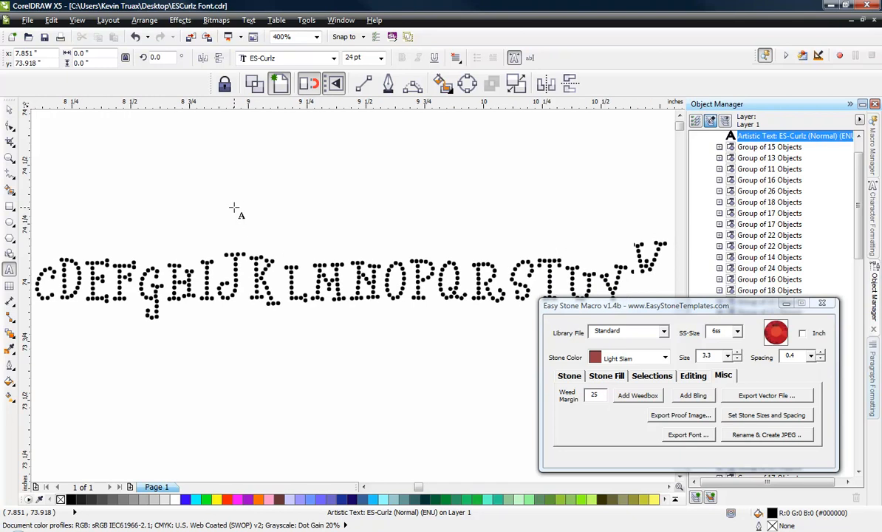
text(XYZ)
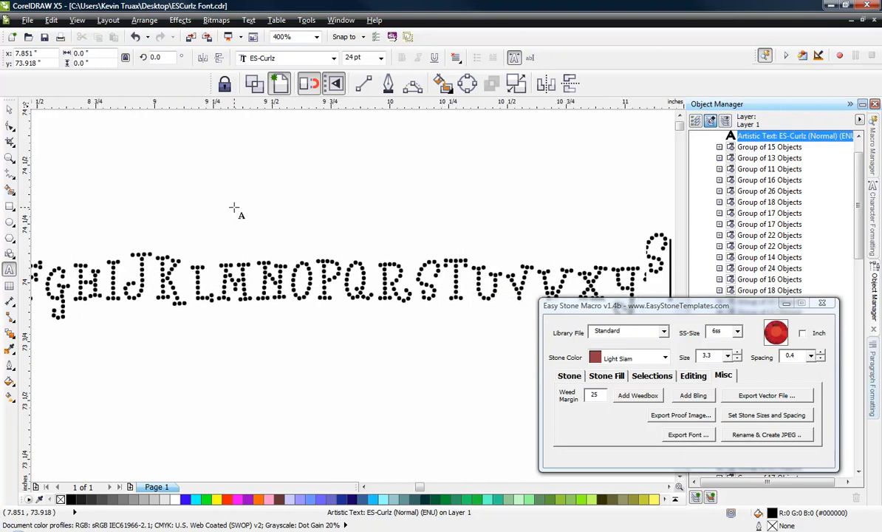
key(BackSpace)
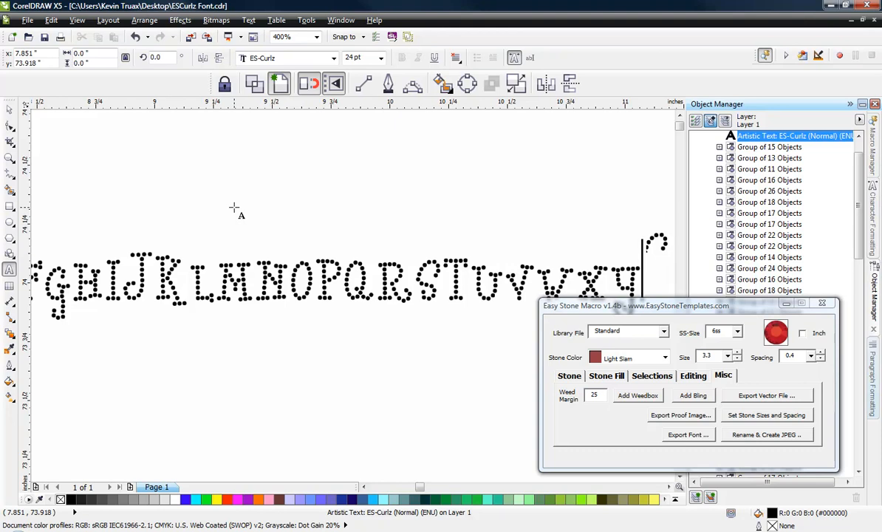
text(Z)
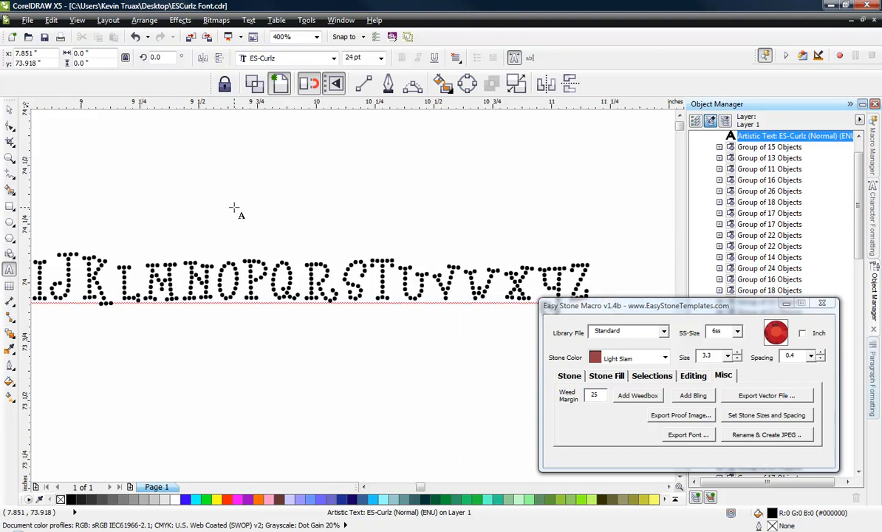
text(ab)
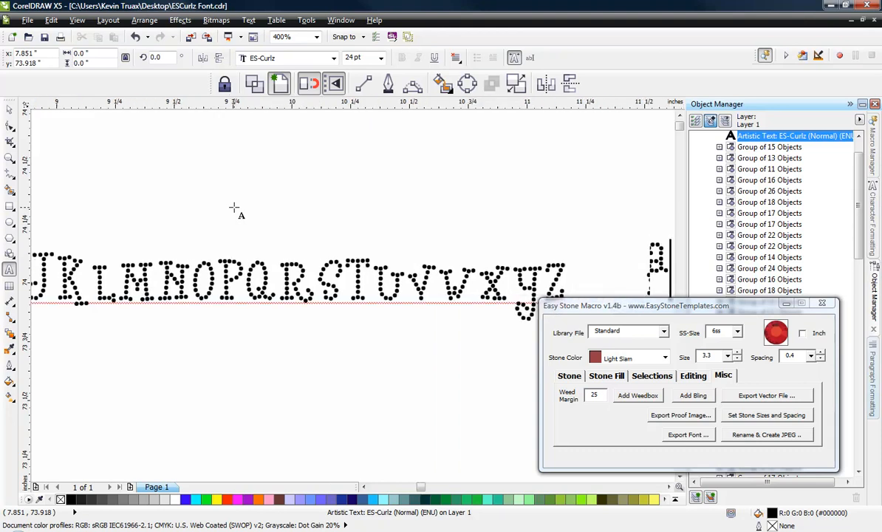
text(cdefghijk)
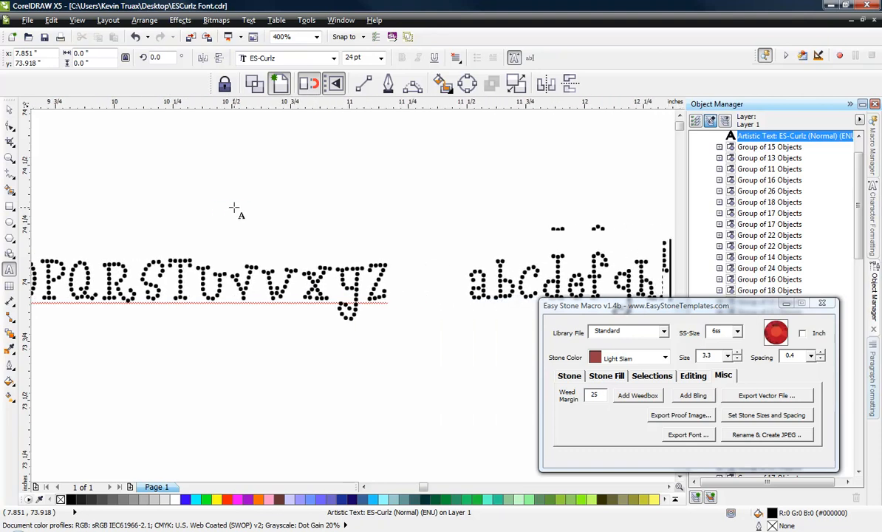
text(lmno)
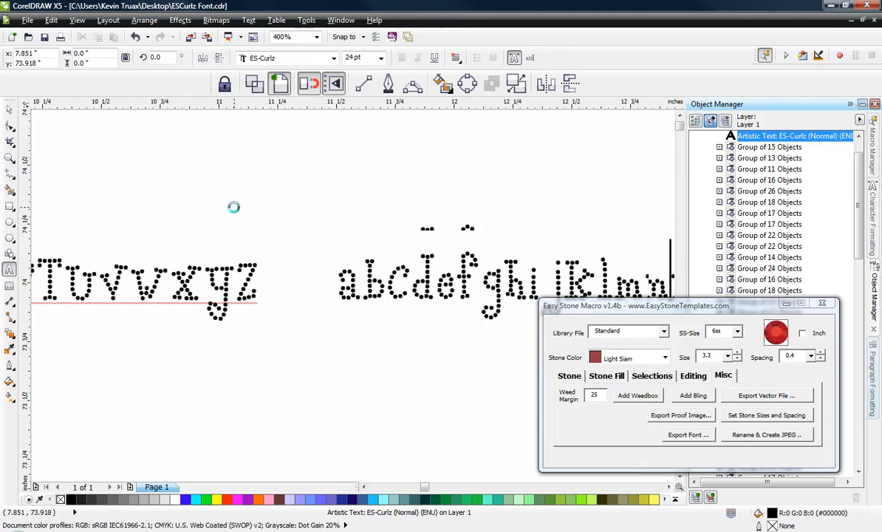
text(pqrstu)
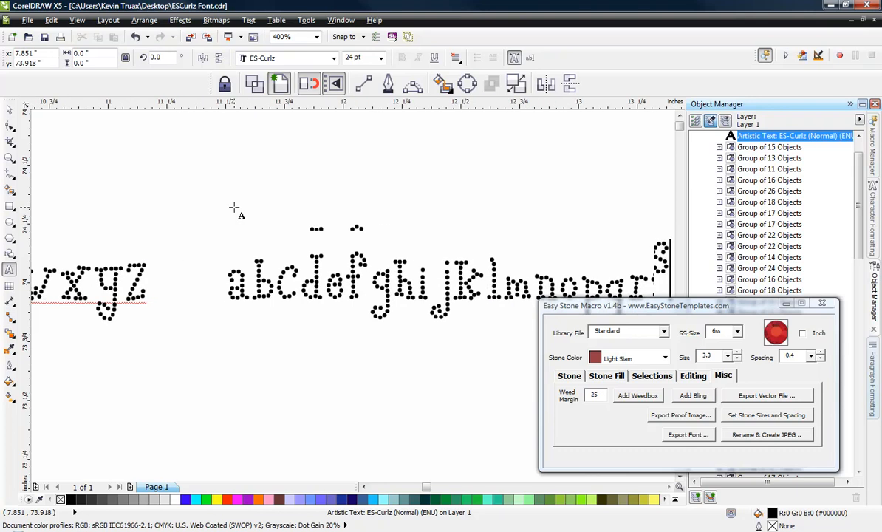
text(vwx)
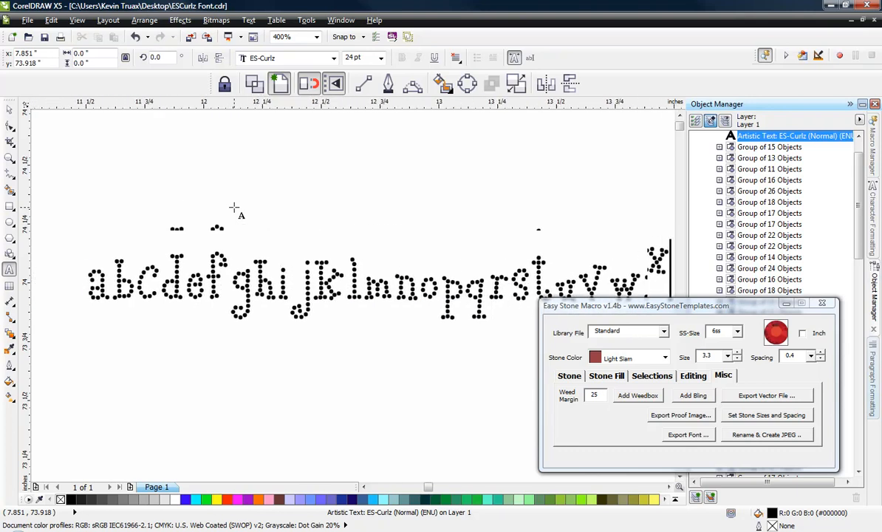
text(yz)
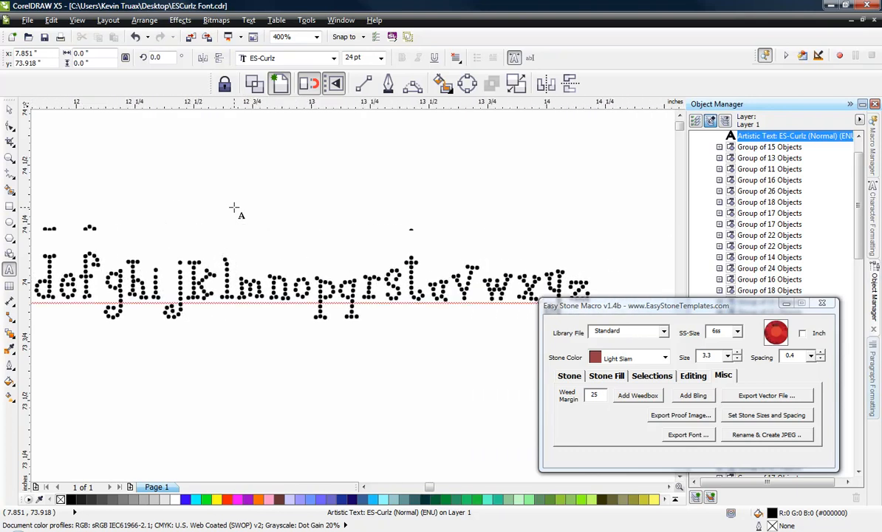
text(1234567890)
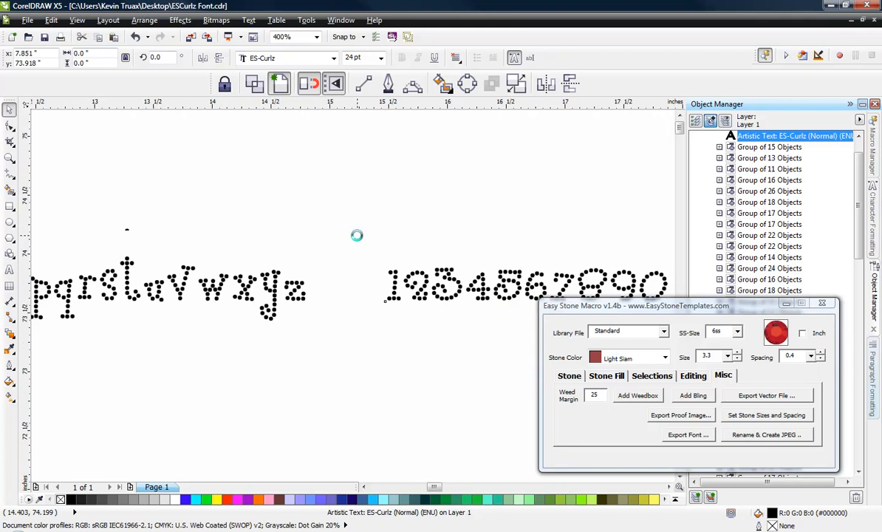
scroll(356, 236, down, 5)
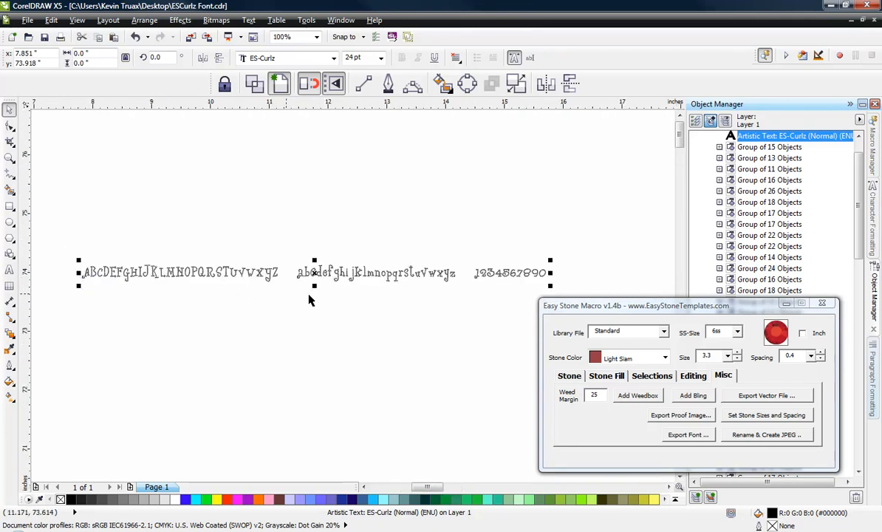
click(394, 305)
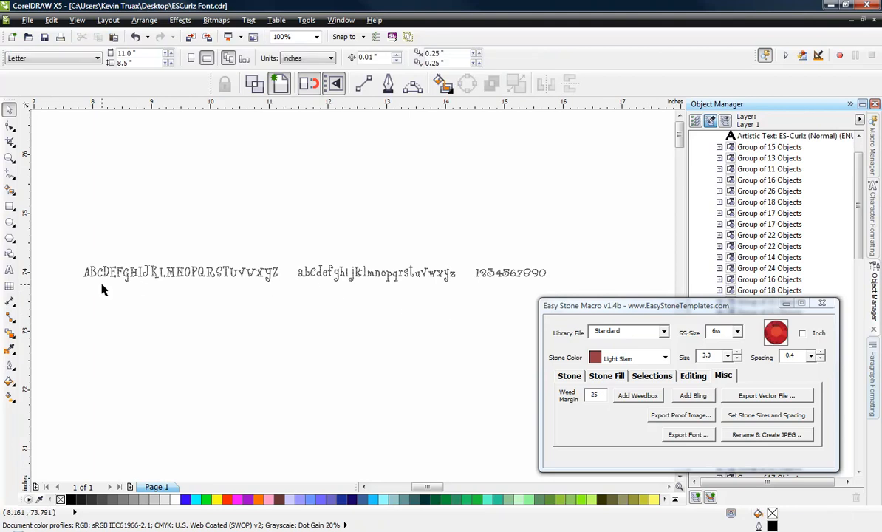
Step: Select the ES-Curlz alphabet text and display its paragraph formatting settings
scroll(122, 287, up, 2)
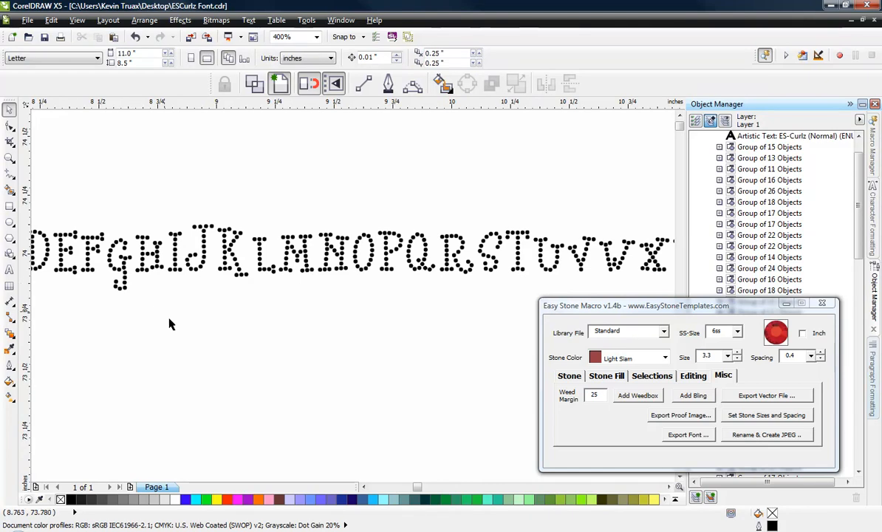
scroll(290, 332, down, 1)
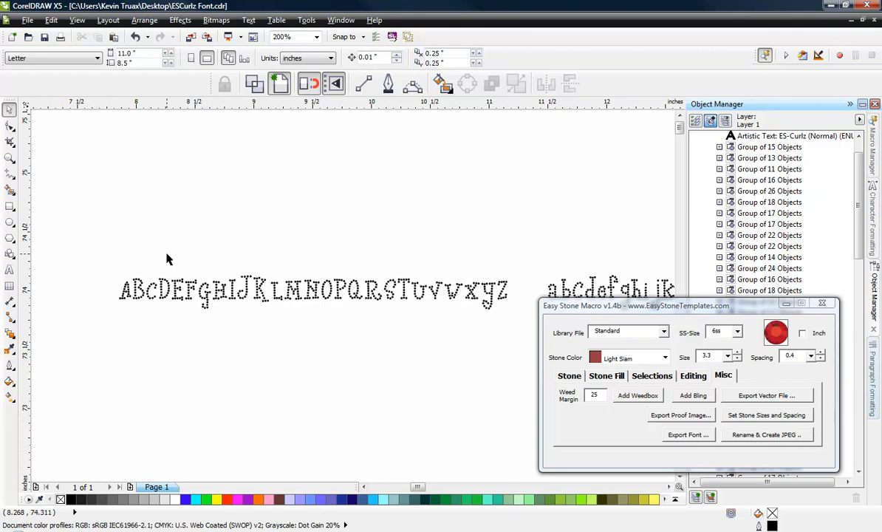
scroll(166, 253, down, 1)
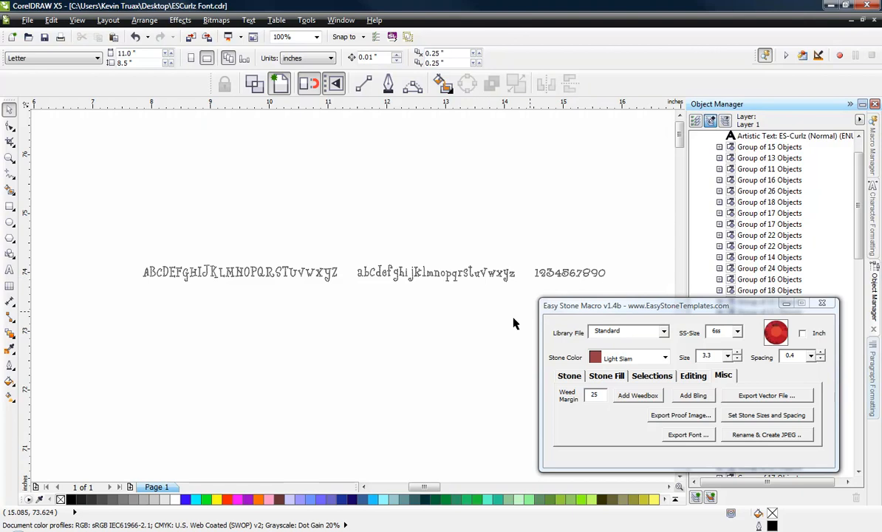
click(468, 273)
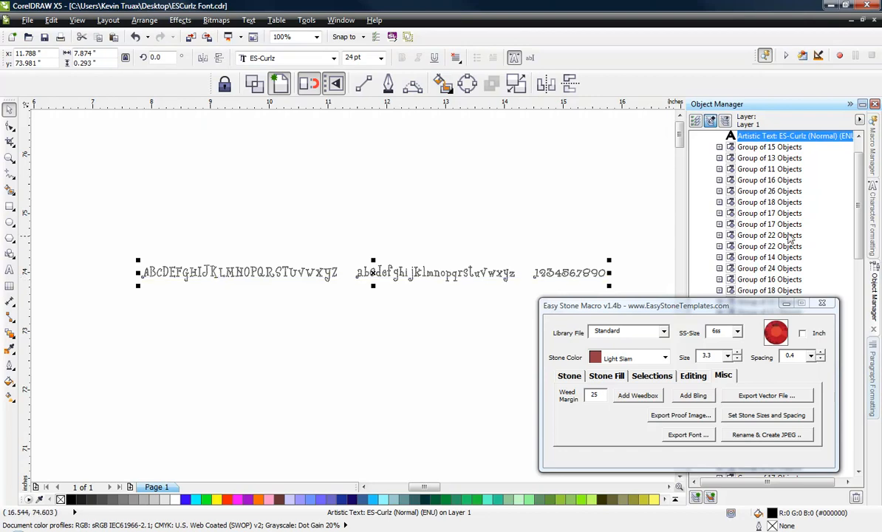
click(873, 238)
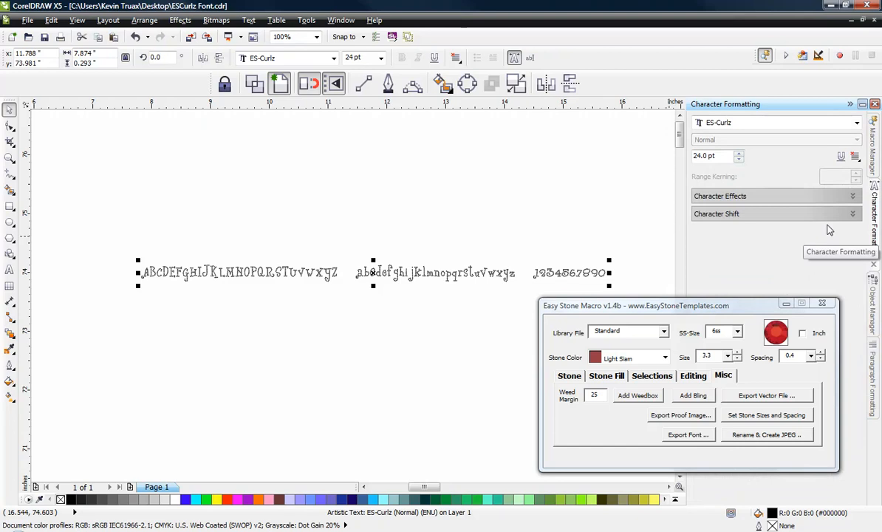
click(873, 383)
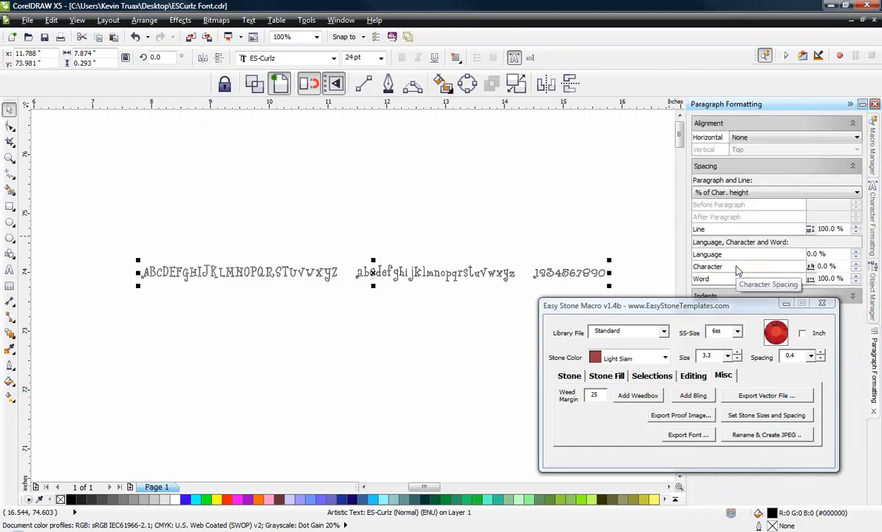
Step: Try character spacings of 200% and 75% on the ES-Curlz text
drag(837, 266, 792, 264)
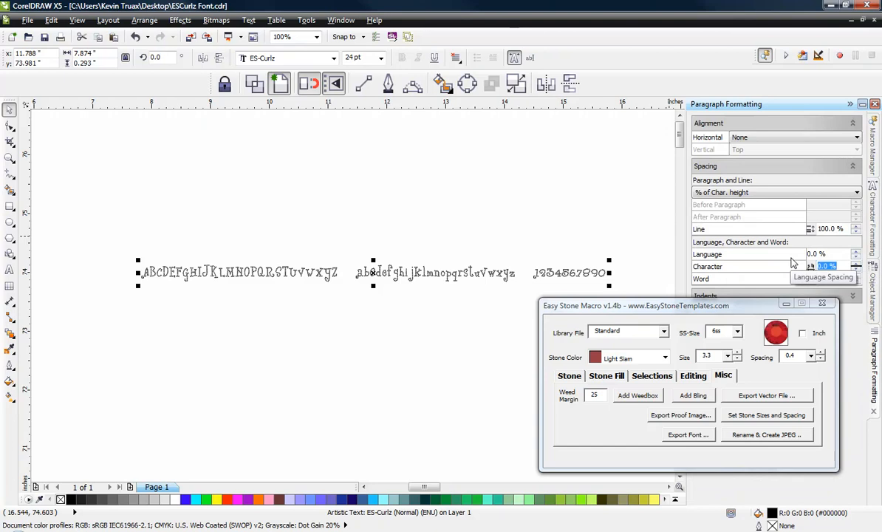
text(200)
key(Return)
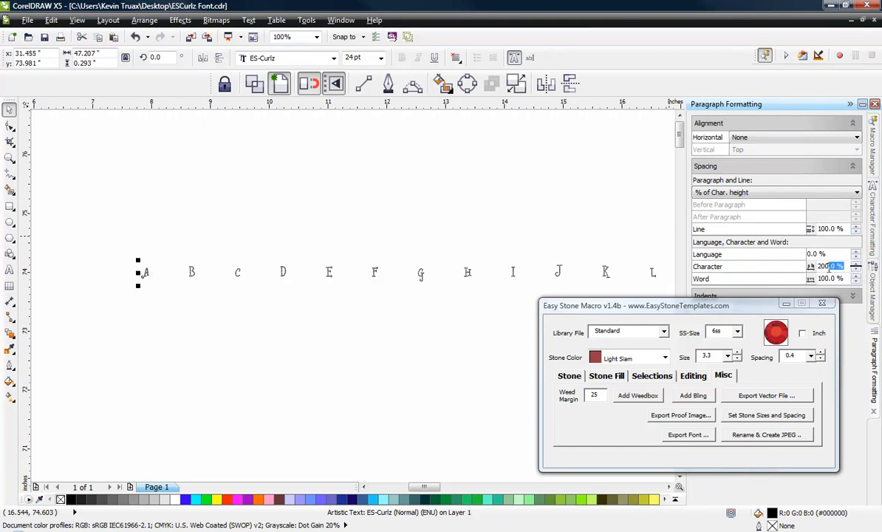
drag(848, 267, 803, 269)
text(75)
key(Return)
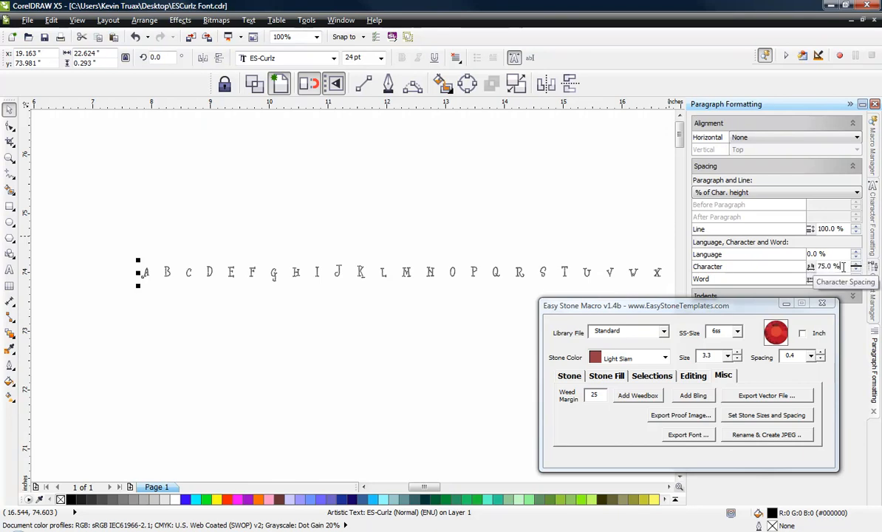
Step: Set the character spacing of the ES-Curlz text to 25% and deselect the text
text(5)
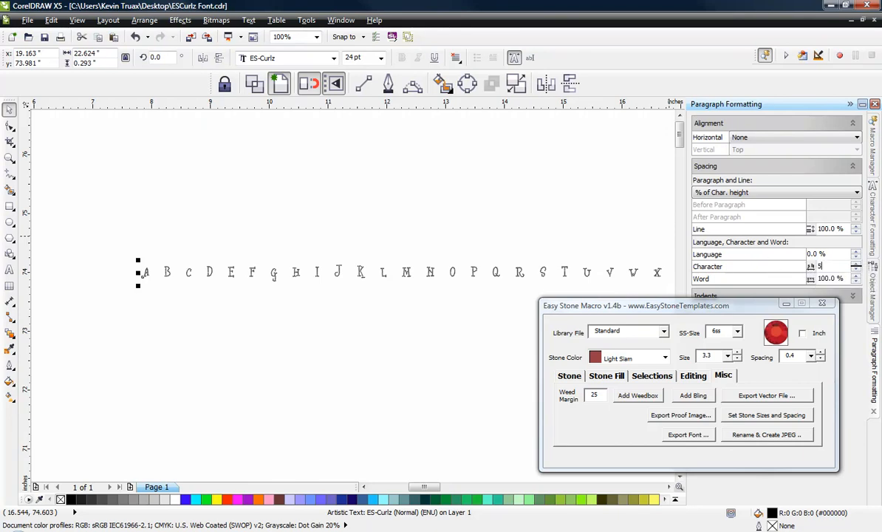
key(Return)
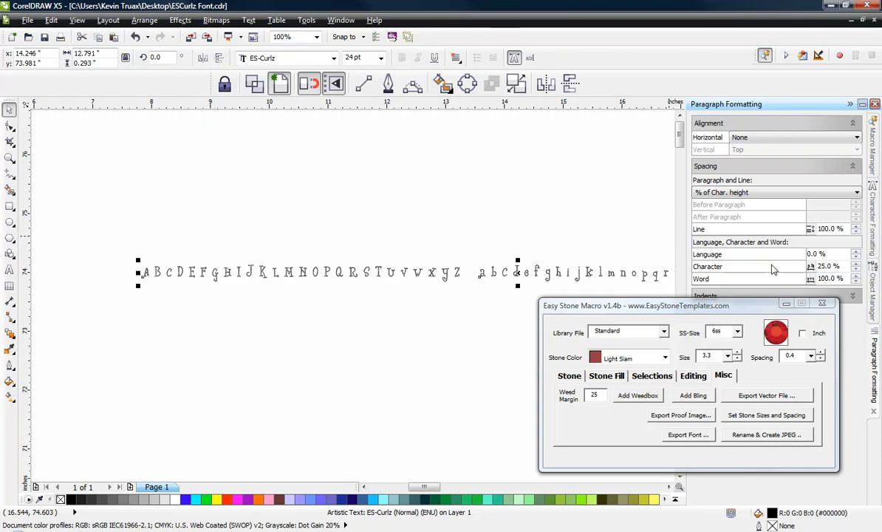
click(238, 346)
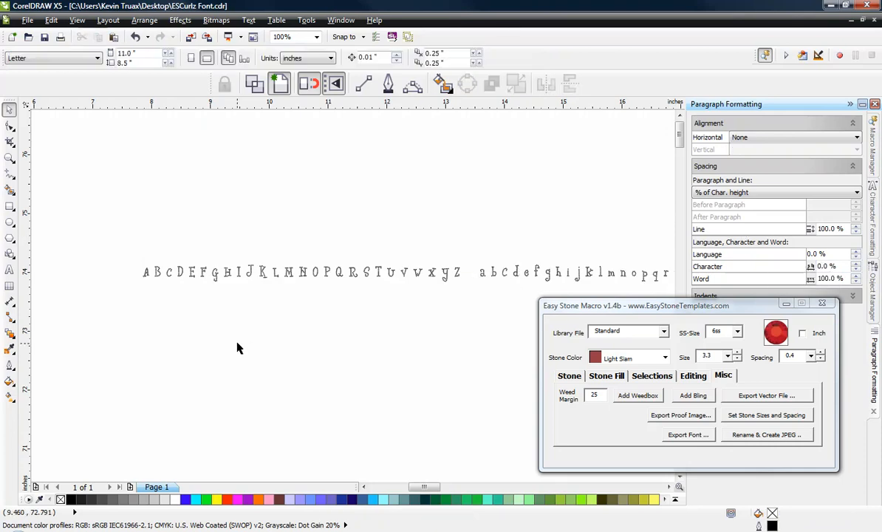
Step: Examine the respaced ES-Curlz text as a whole and in close-up, including the stones of the letters J to O
scroll(140, 280, up, 1)
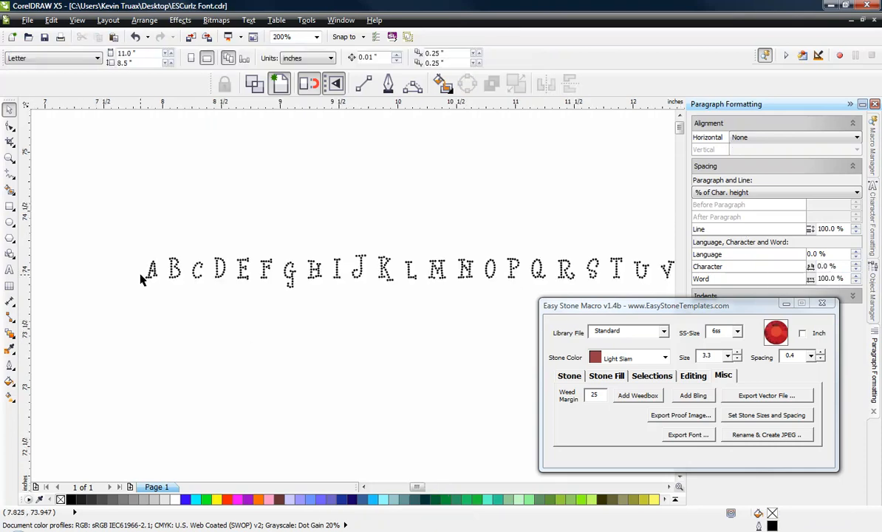
scroll(172, 281, up, 1)
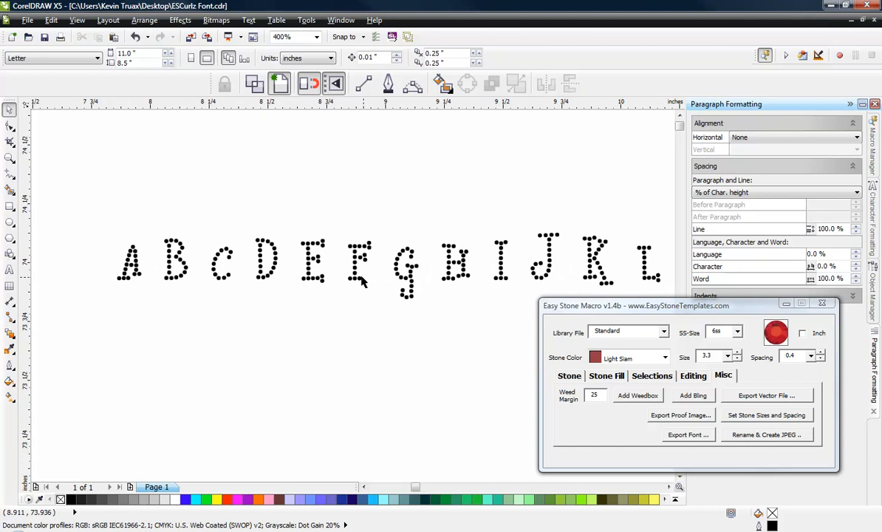
click(336, 263)
scroll(283, 262, down, 1)
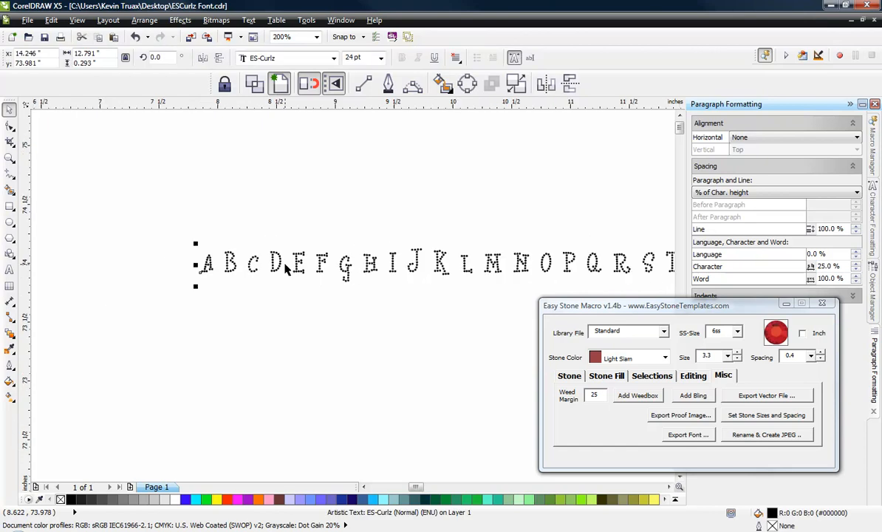
click(193, 348)
scroll(147, 241, down, 1)
scroll(152, 245, down, 1)
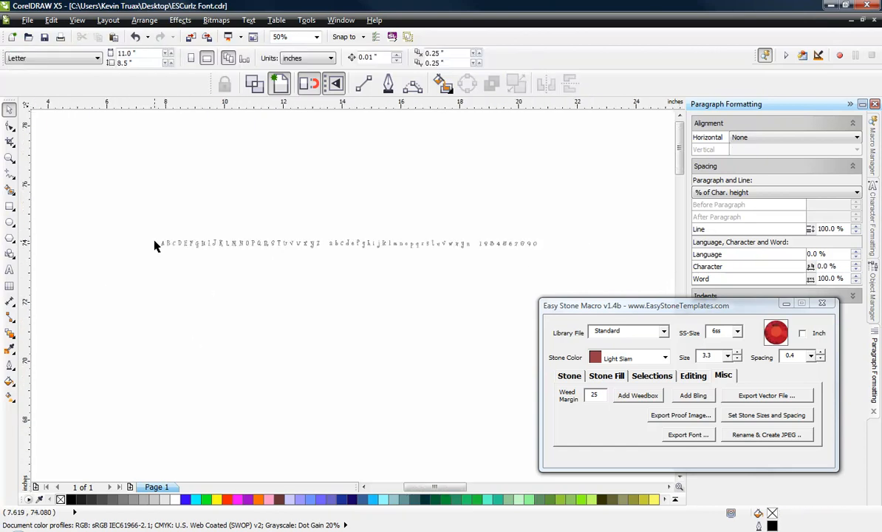
scroll(222, 246, up, 1)
click(222, 249)
scroll(218, 253, up, 1)
scroll(210, 259, up, 2)
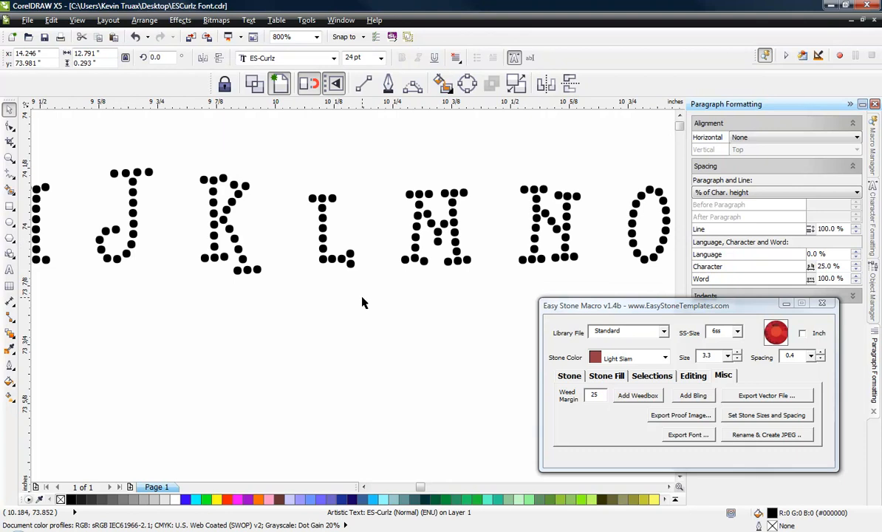
click(358, 327)
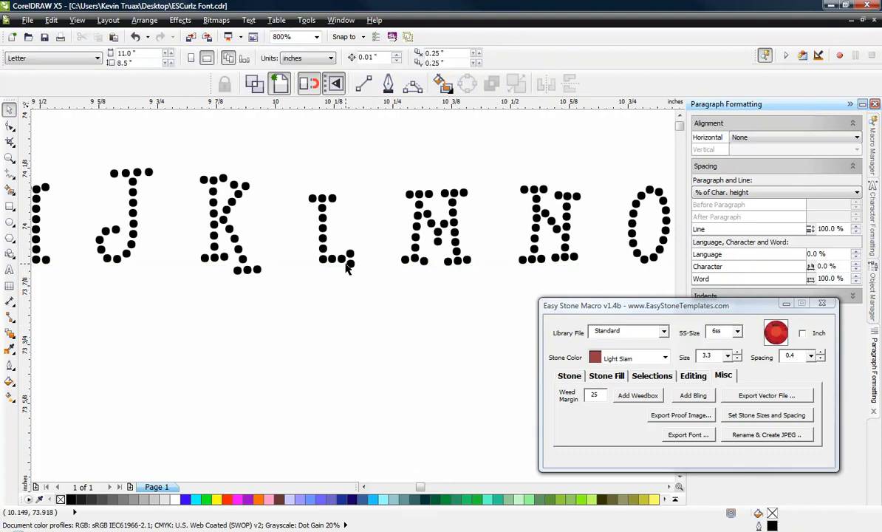
Step: Break the ES-Curlz text into individual stone objects with the macro's Break R-Text command, leaving nothing selected
click(348, 262)
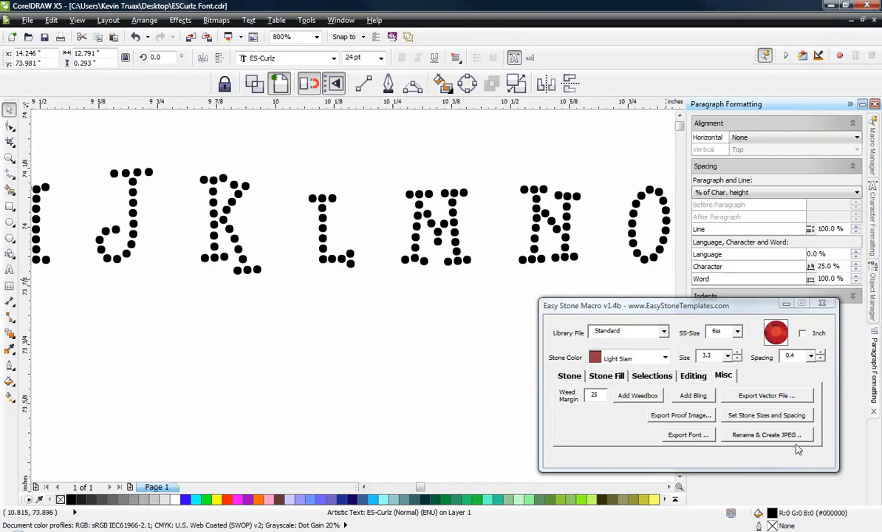
click(693, 379)
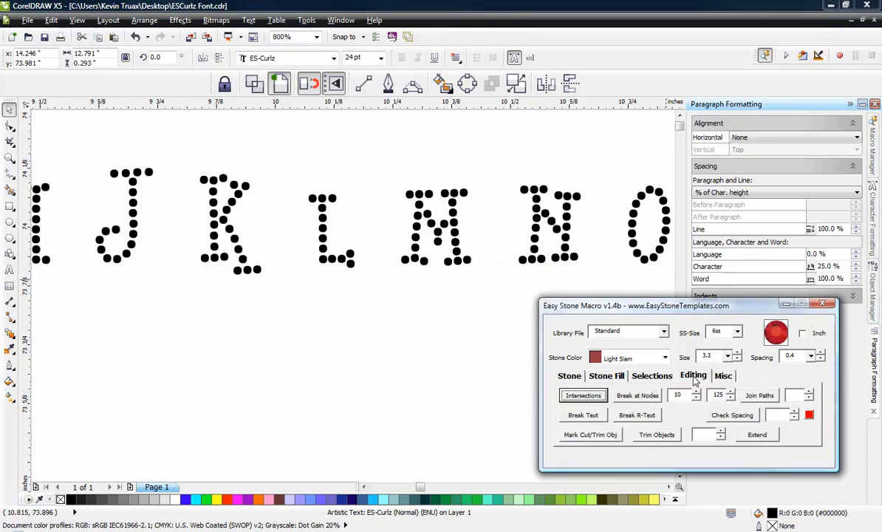
click(637, 415)
click(487, 369)
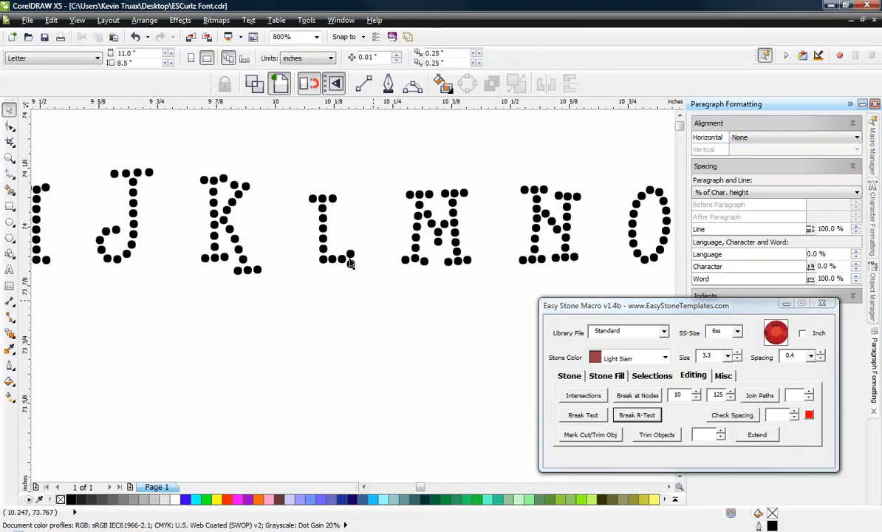
Step: Examine the separated stones of the letter L one by one, then inspect the shape of its upper stones in close-up
scroll(311, 213, up, 3)
click(310, 214)
click(348, 213)
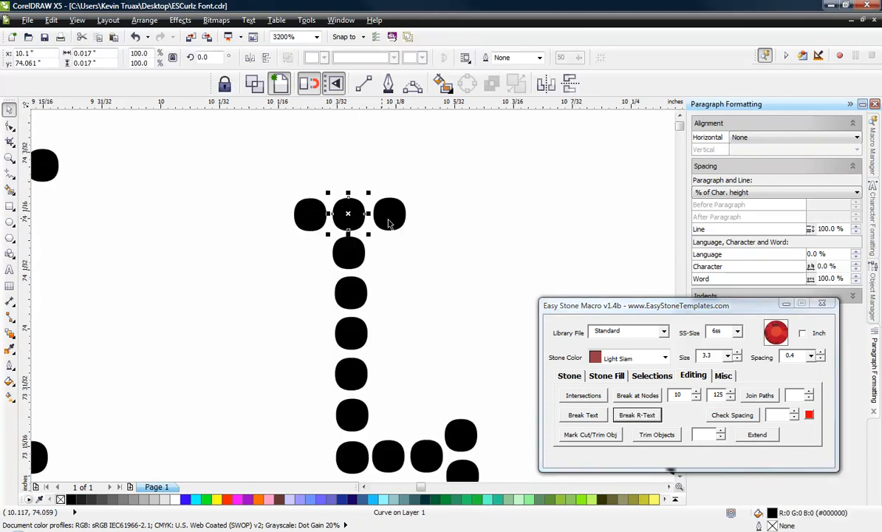
click(389, 213)
click(349, 251)
click(349, 296)
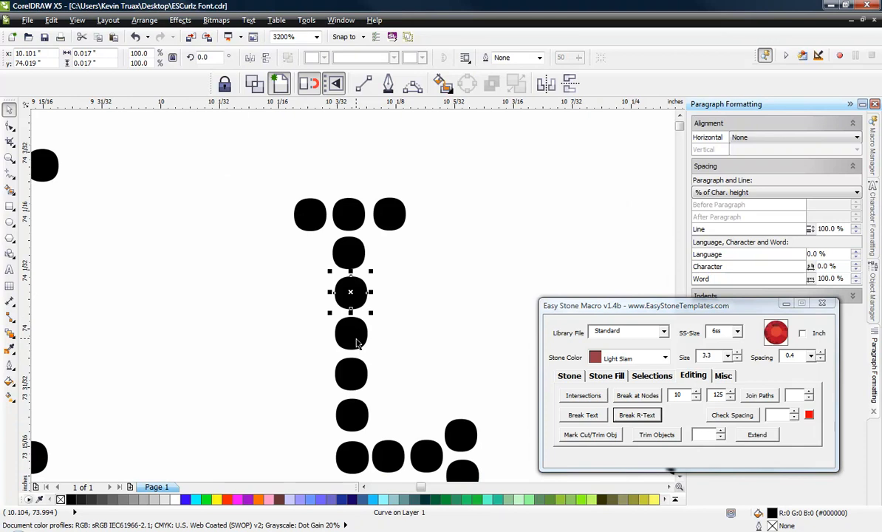
click(340, 331)
click(340, 369)
click(221, 340)
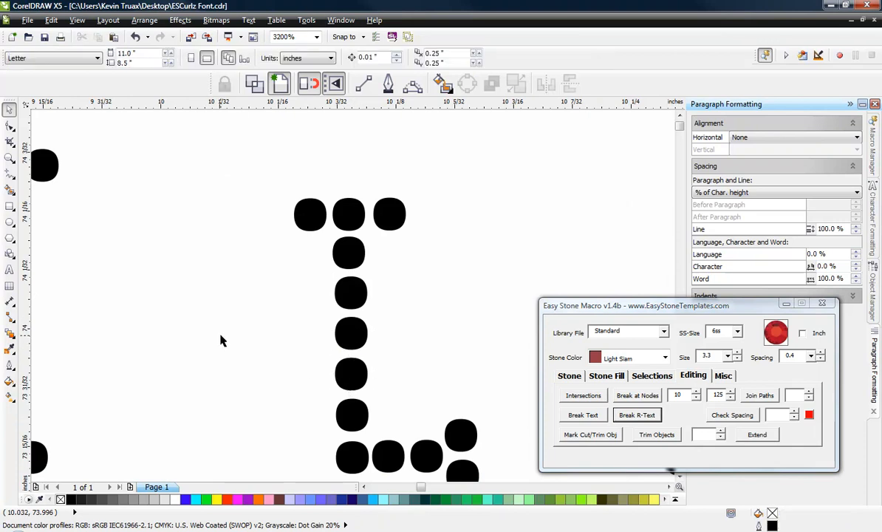
scroll(348, 205, up, 1)
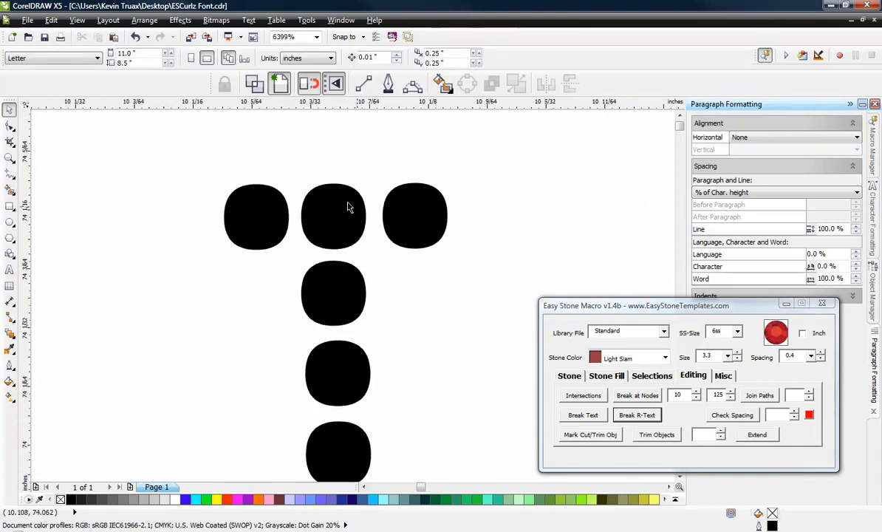
scroll(324, 191, up, 1)
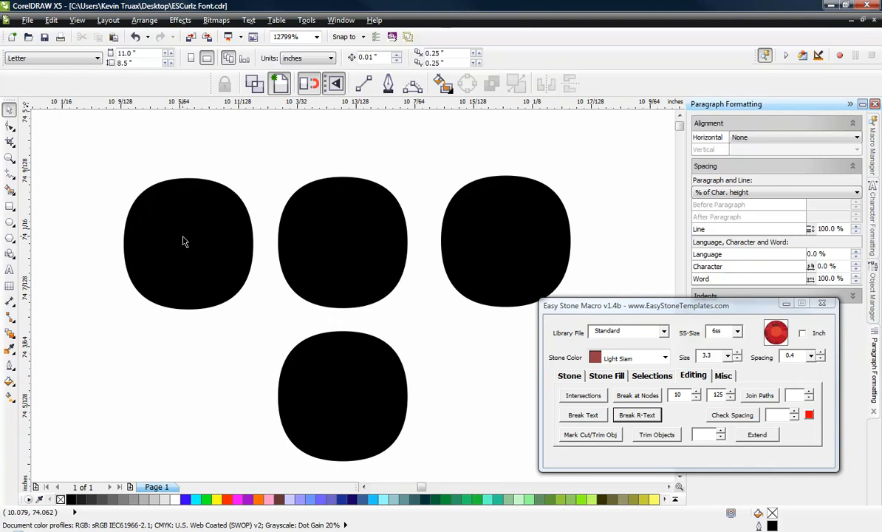
Step: Select all the separated stones of the lettering and set their overall height to 2 inches
click(184, 238)
click(116, 337)
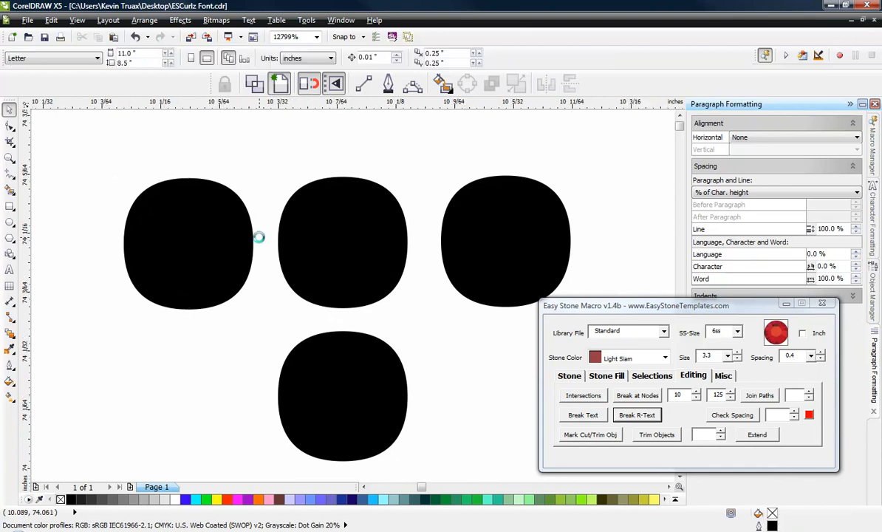
scroll(256, 236, down, 7)
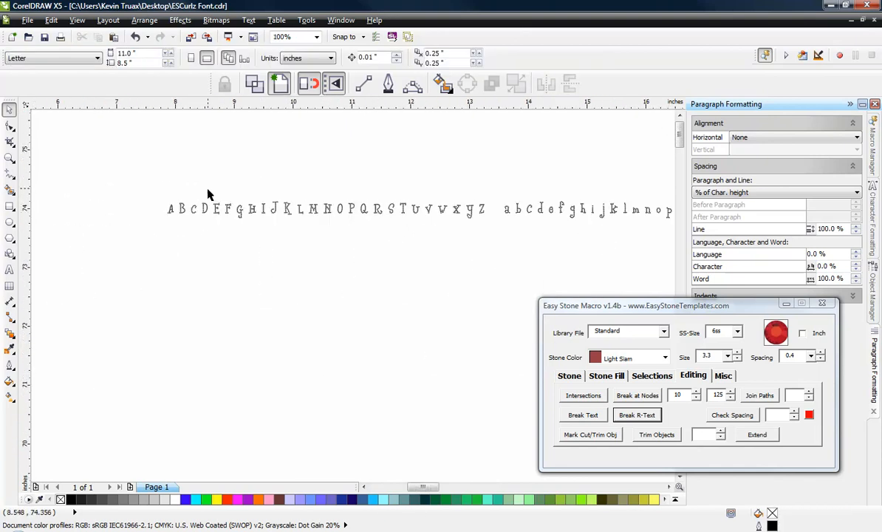
scroll(212, 193, down, 1)
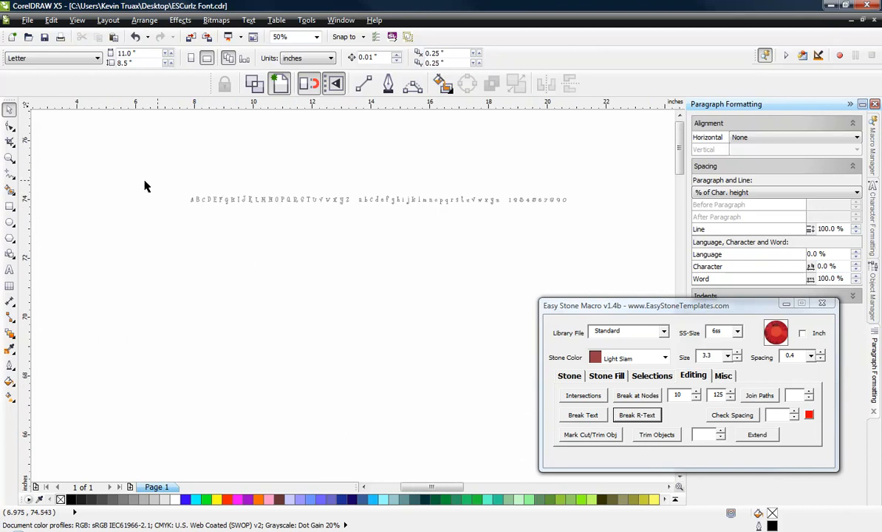
drag(142, 182, 602, 240)
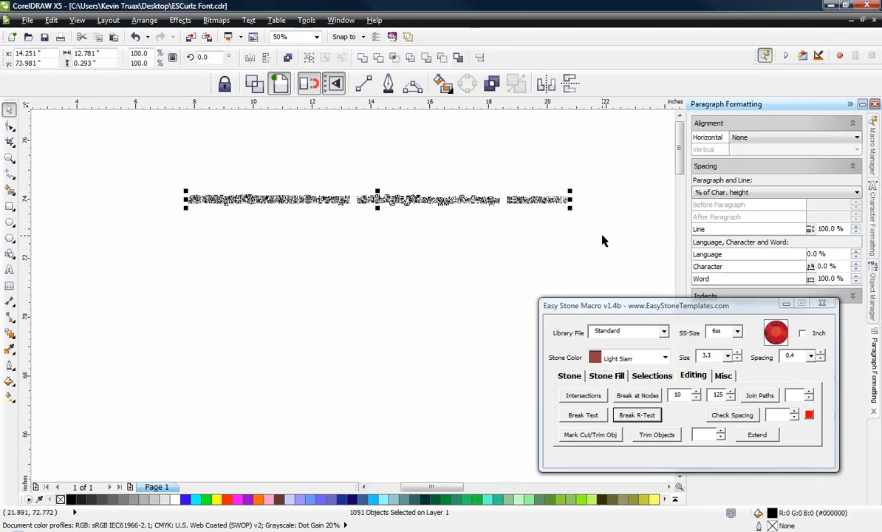
click(101, 63)
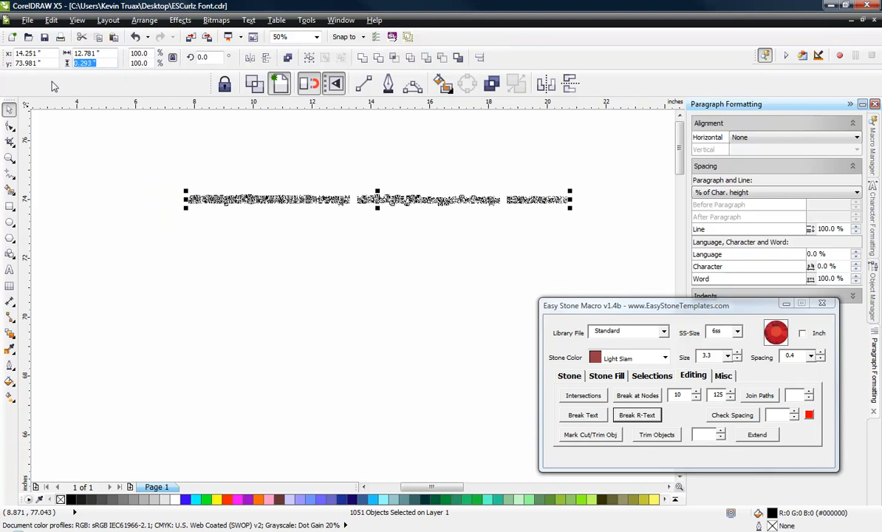
text(2)
key(Return)
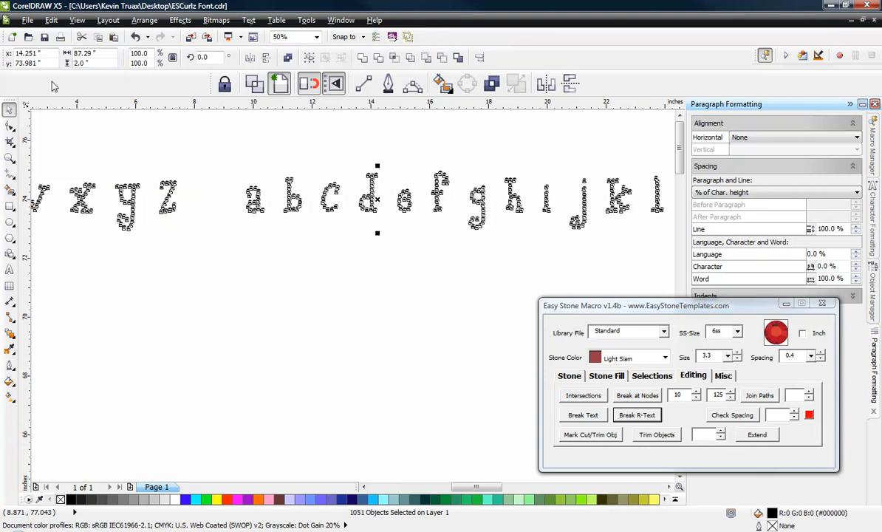
Step: Convert the selected stones to 6ss stones of size 3.3 with the macro's Resize/Replace command
scroll(207, 181, down, 4)
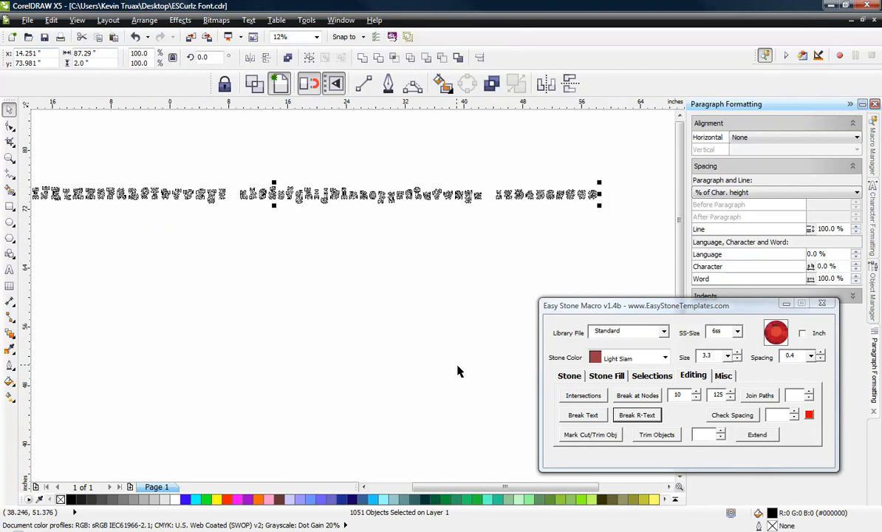
scroll(459, 366, down, 1)
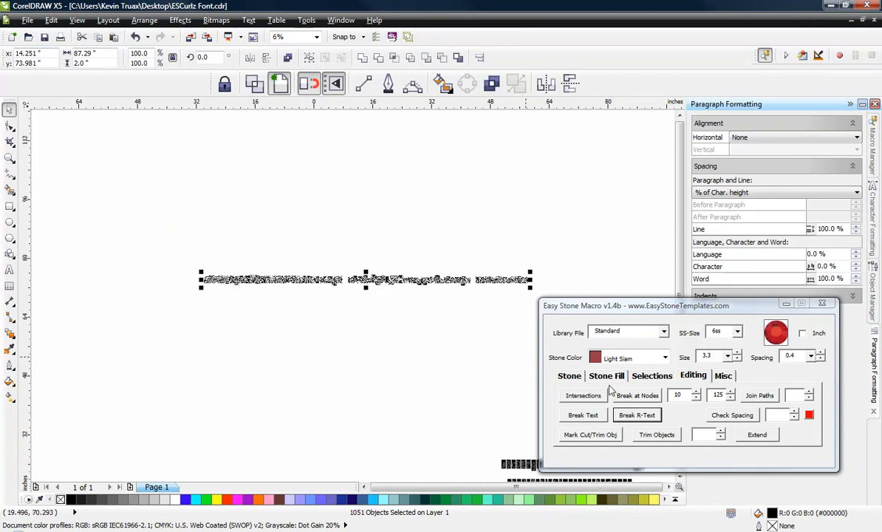
double_click(714, 357)
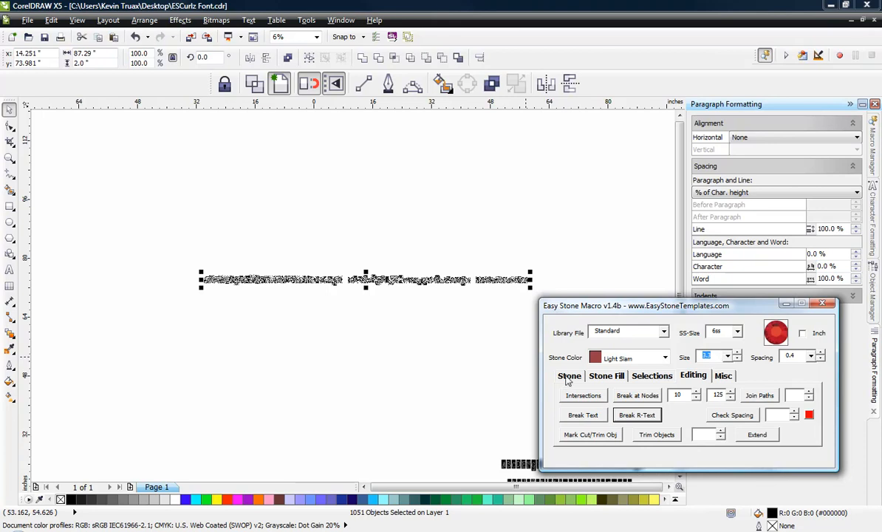
click(568, 376)
click(587, 417)
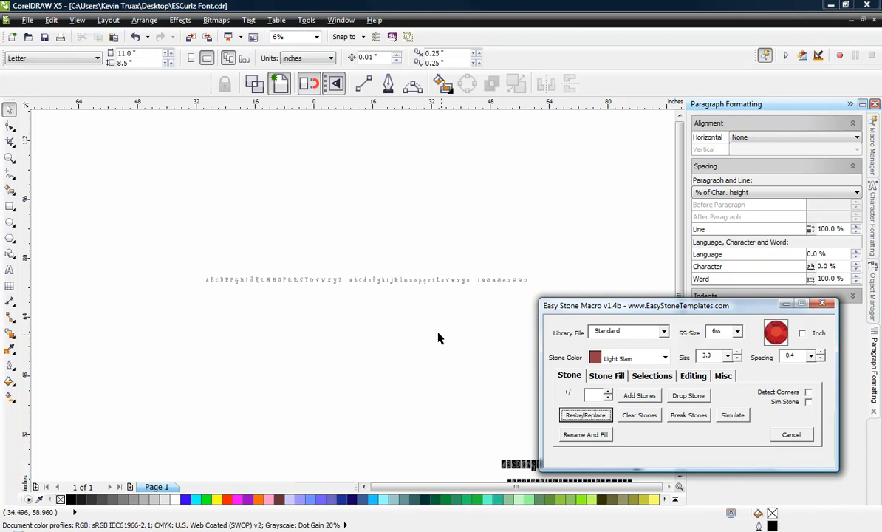
Step: Examine the shape of the replaced stones and the gaps between them in the letters A and B
scroll(215, 284, up, 5)
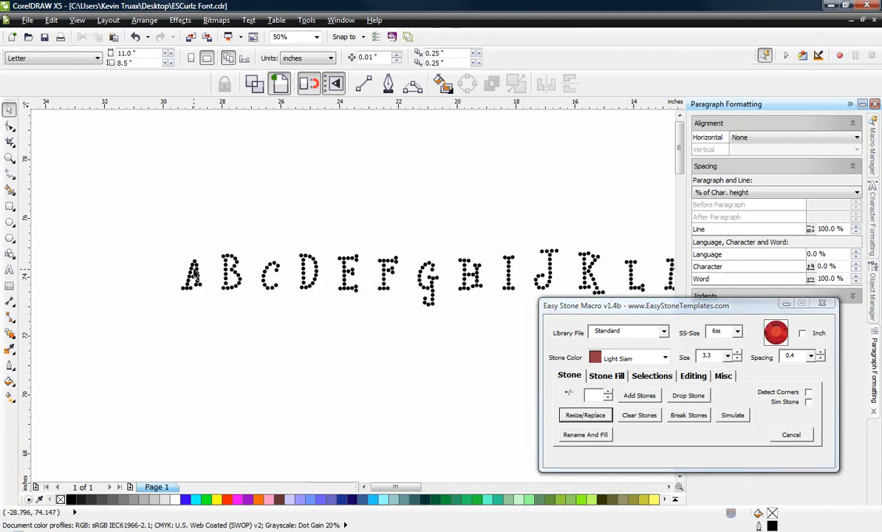
scroll(309, 214, up, 2)
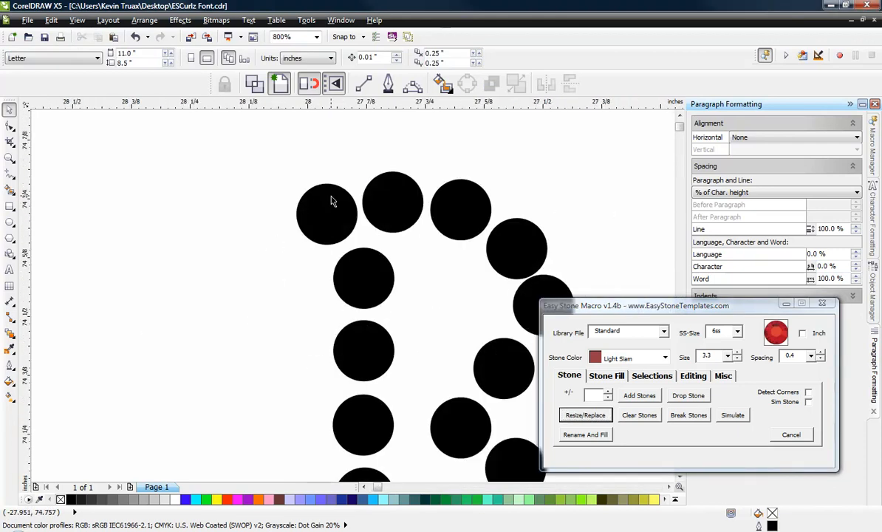
scroll(332, 184, down, 1)
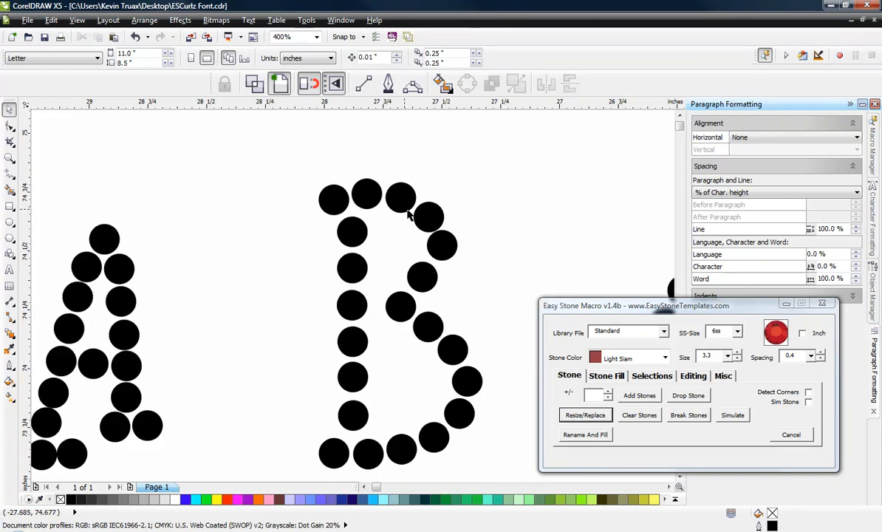
scroll(433, 225, up, 1)
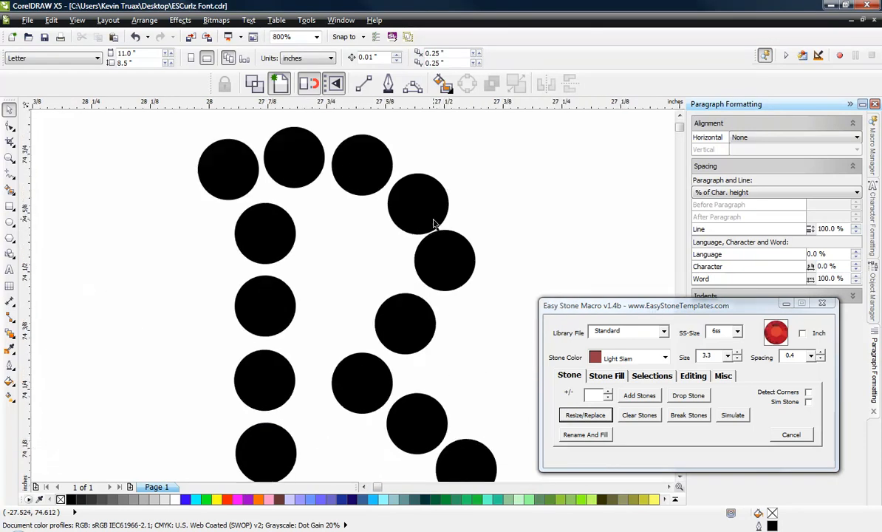
scroll(437, 235, down, 3)
scroll(219, 262, down, 3)
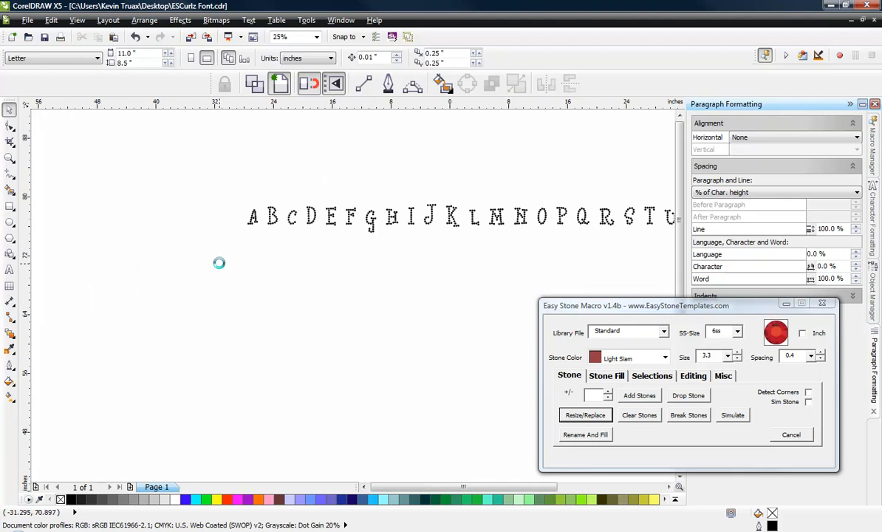
Step: Set the overall height of all the stone lettering to 2.3 inches and run Resize/Replace again with size 3.3 stones
scroll(220, 266, down, 1)
drag(198, 216, 674, 290)
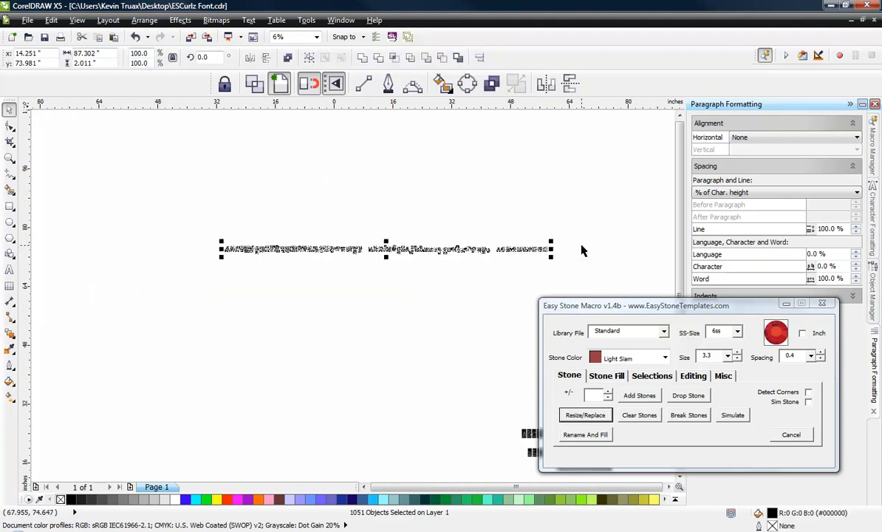
double_click(84, 63)
text(2.)
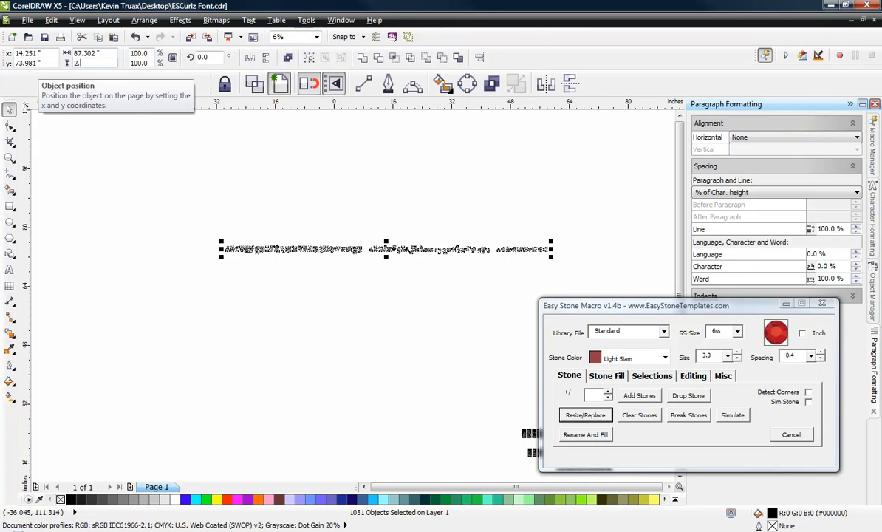
key(Return)
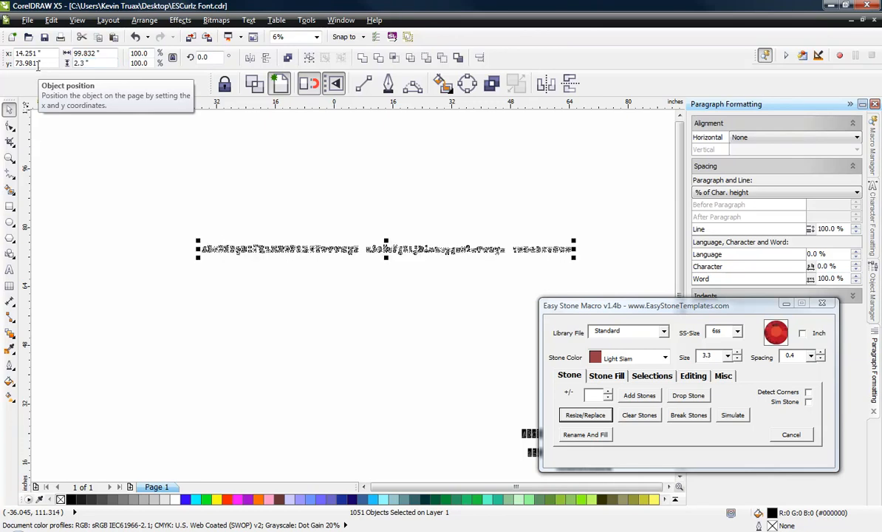
click(580, 415)
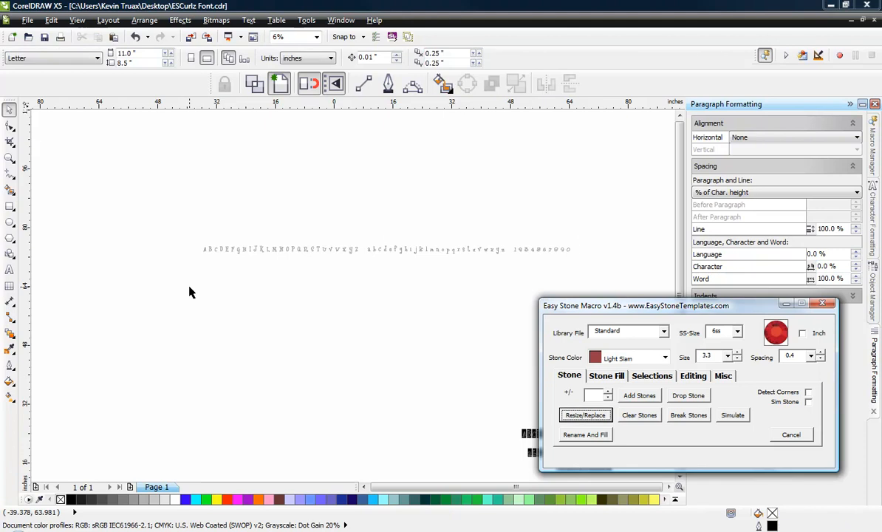
Step: Inspect the spacing of the enlarged lettering, then fill all its stones with light grey (#CCCCCC) and deselect them
scroll(198, 252, up, 4)
scroll(206, 252, up, 2)
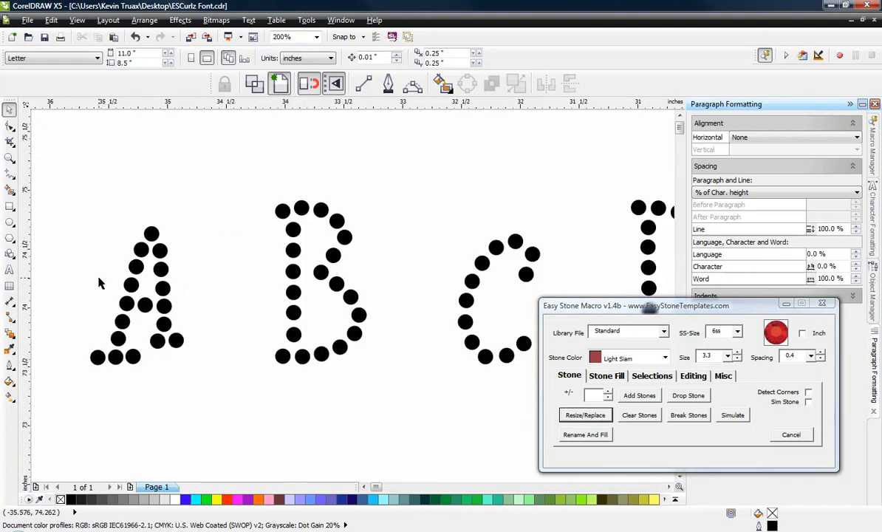
scroll(98, 276, down, 3)
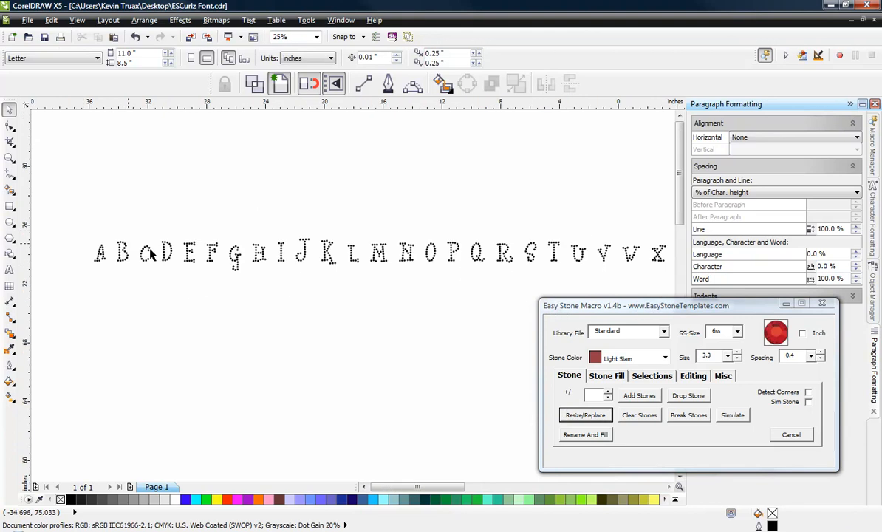
scroll(465, 264, down, 2)
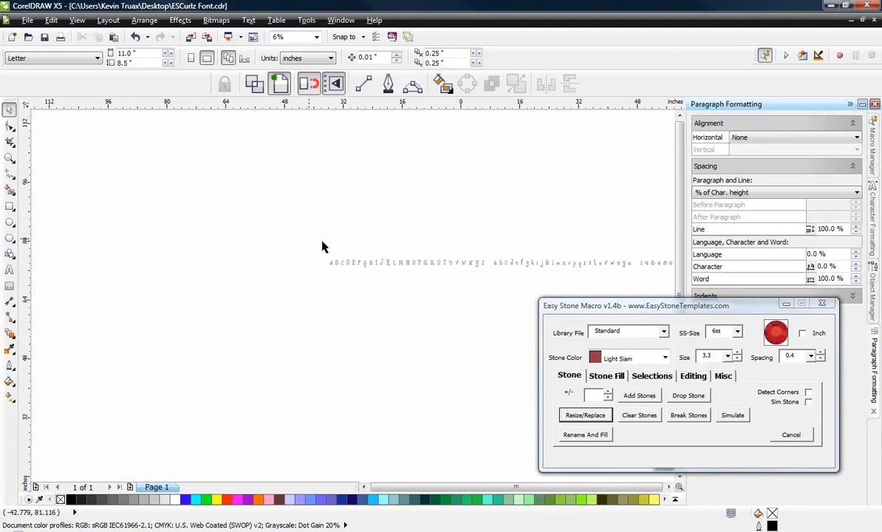
scroll(330, 263, up, 4)
scroll(244, 210, down, 4)
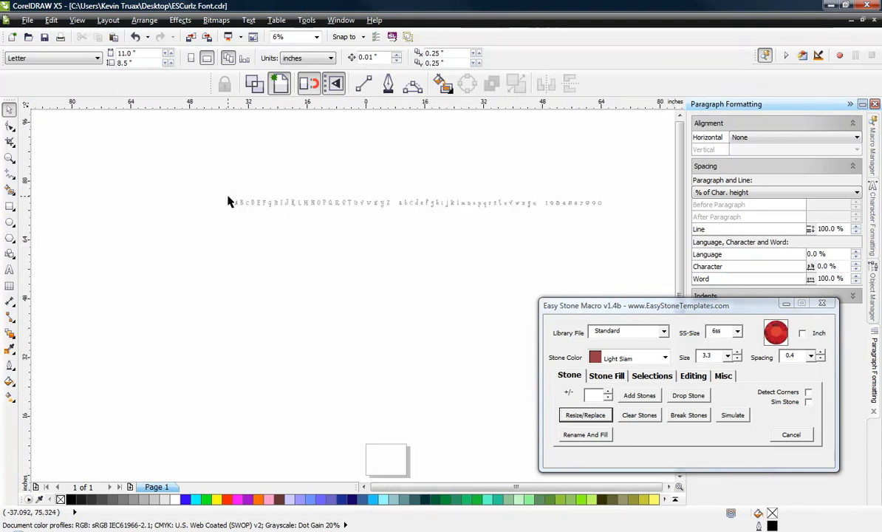
drag(204, 195, 595, 258)
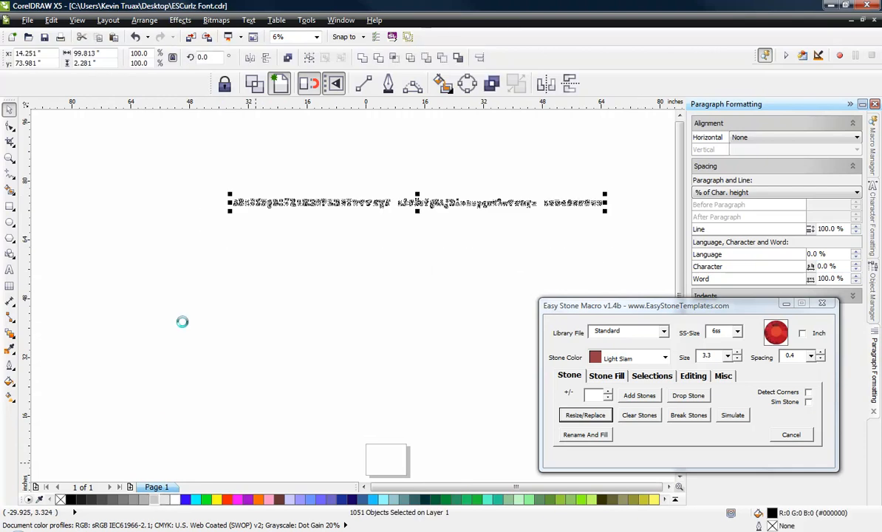
click(202, 294)
scroll(229, 198, up, 3)
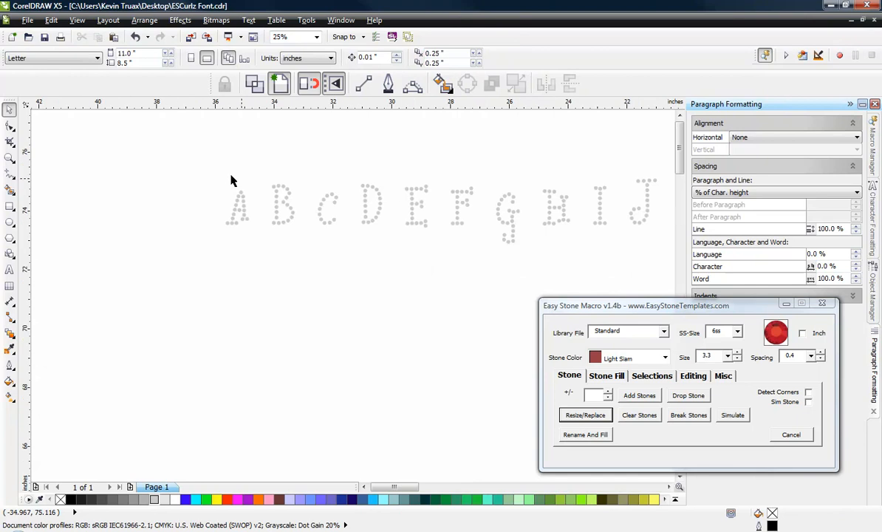
scroll(232, 182, up, 2)
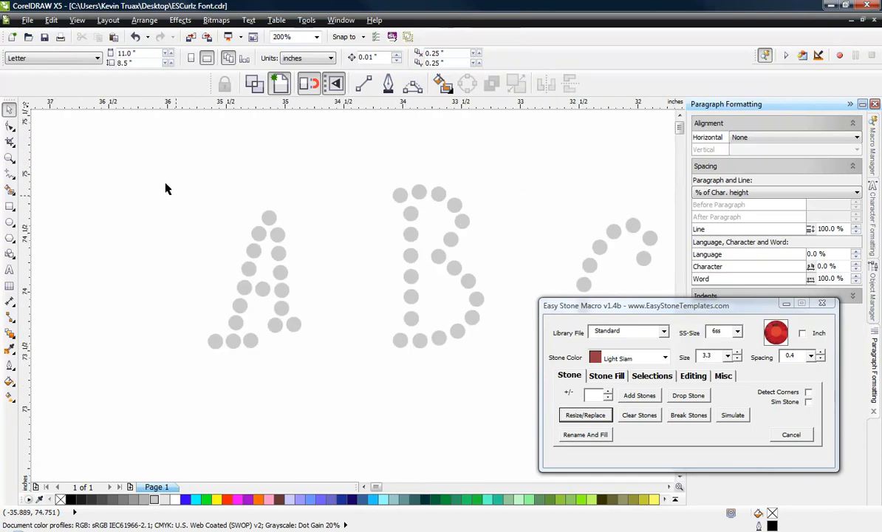
Step: Add a weedbox with a weed margin of 2 around the stones of the letter A and deselect everything
drag(178, 181, 332, 414)
click(723, 377)
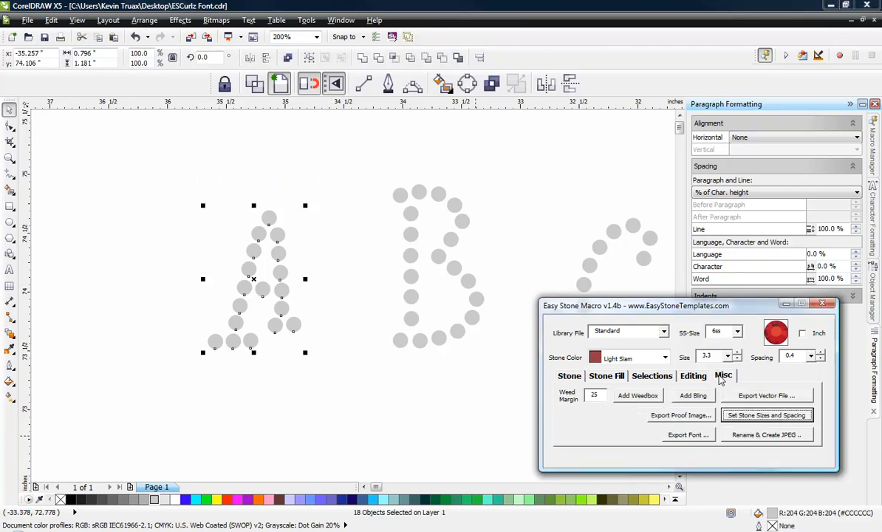
click(363, 410)
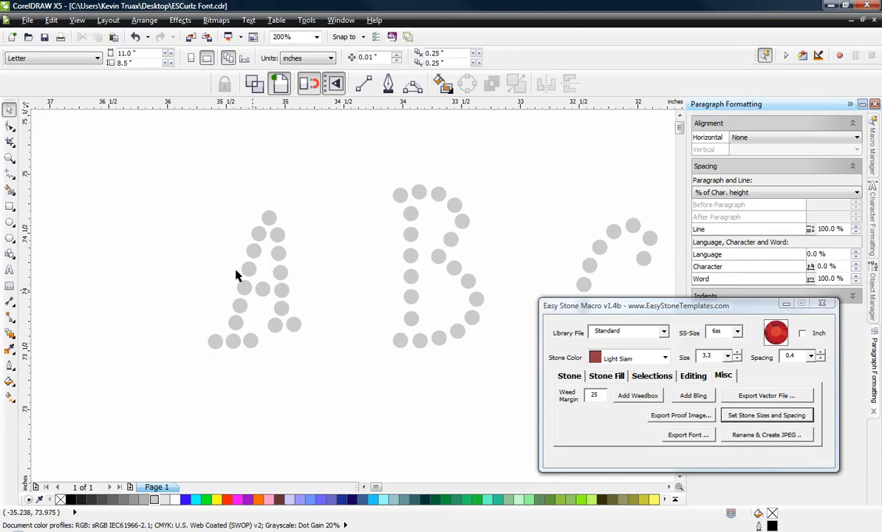
drag(185, 204, 328, 397)
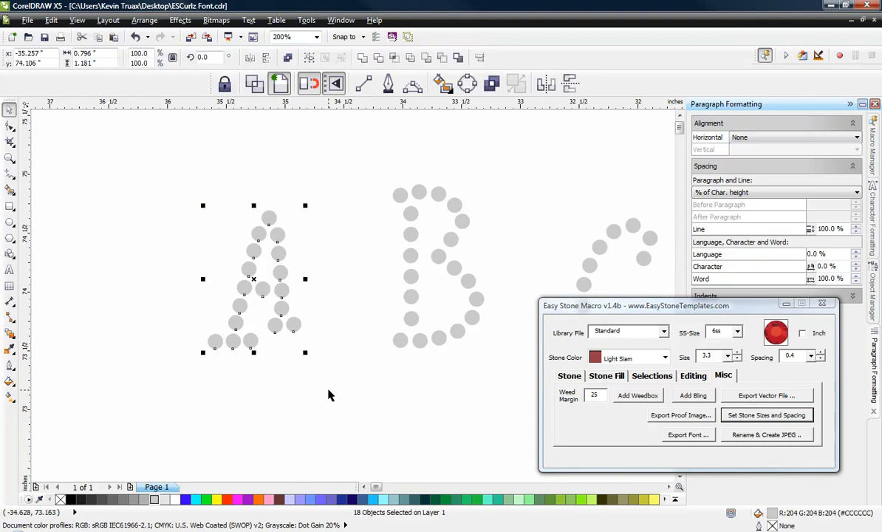
double_click(593, 396)
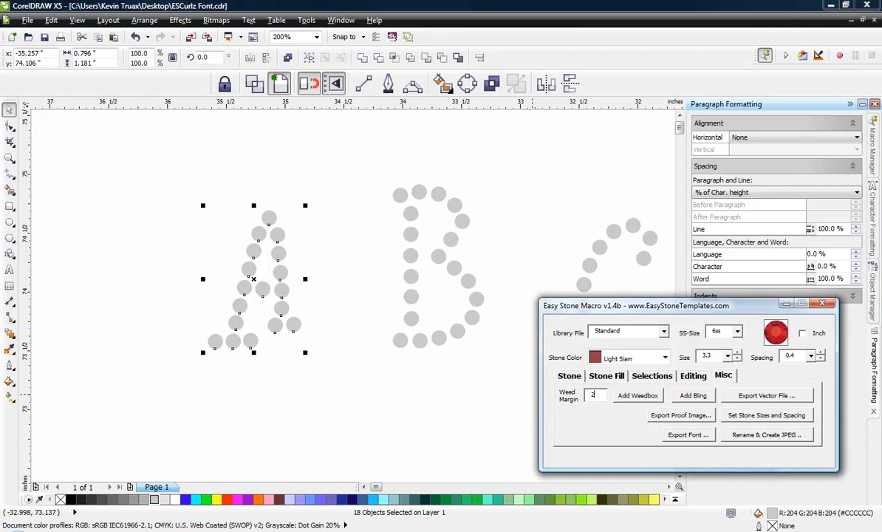
text(2)
click(637, 396)
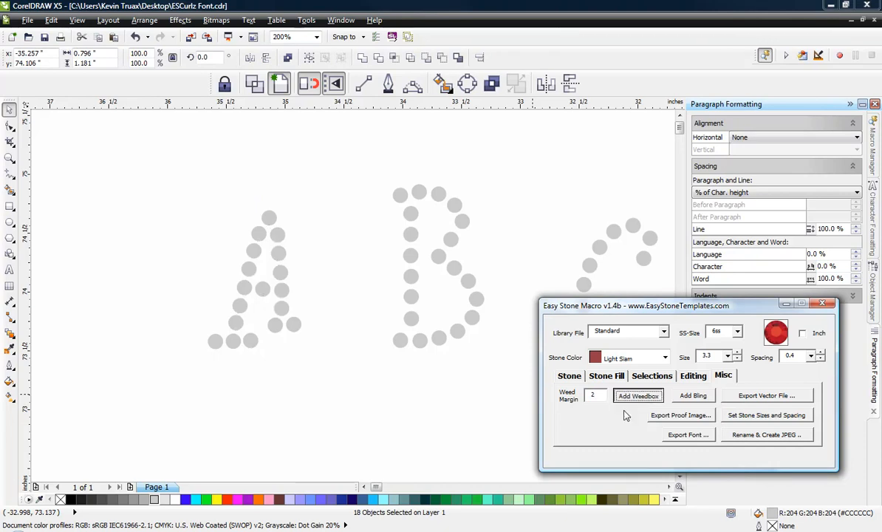
click(381, 436)
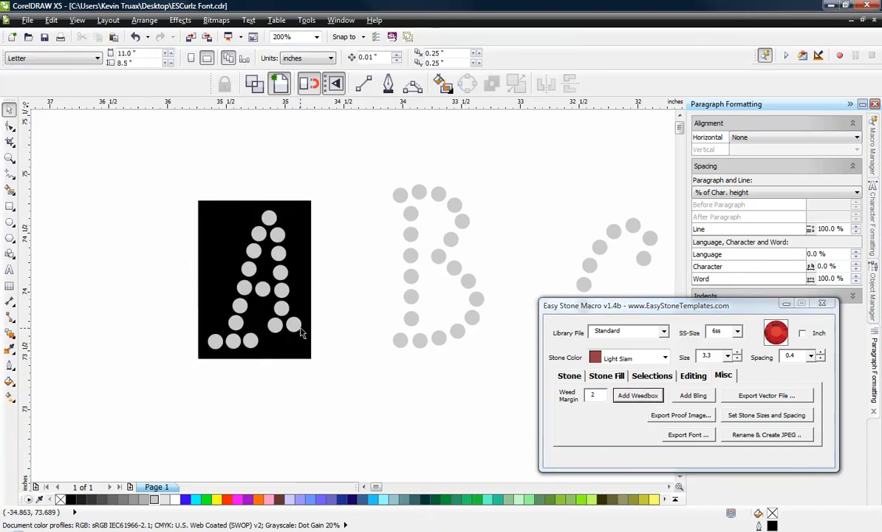
Step: Add a weedbox with the same margin around the letter B, then select the boxed letter as a whole and deselect it
drag(359, 170, 493, 360)
click(643, 400)
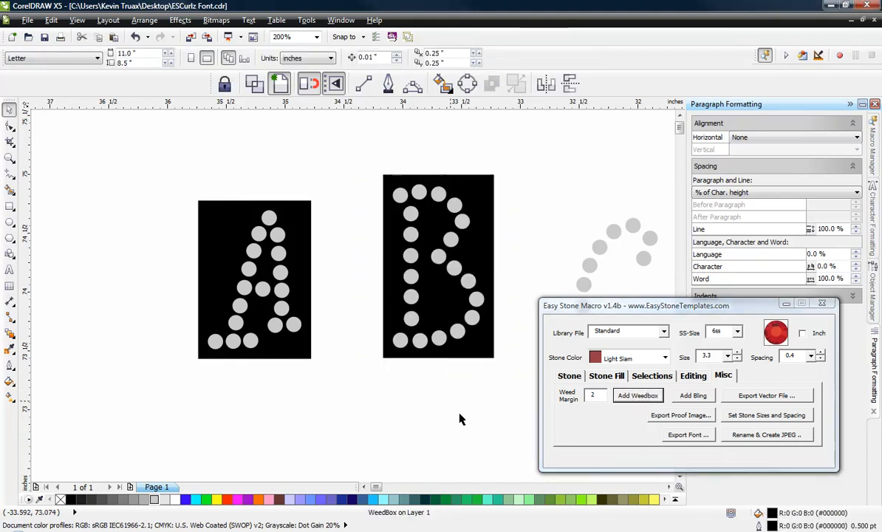
drag(355, 171, 505, 362)
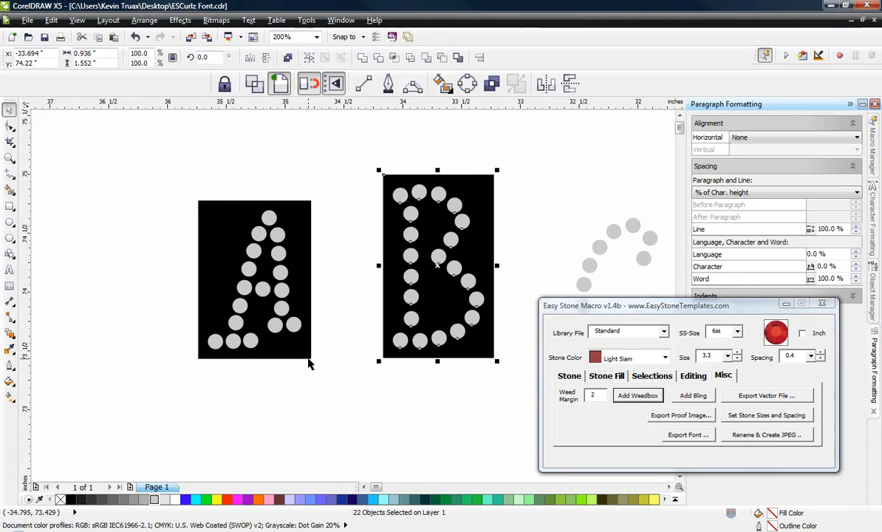
click(364, 418)
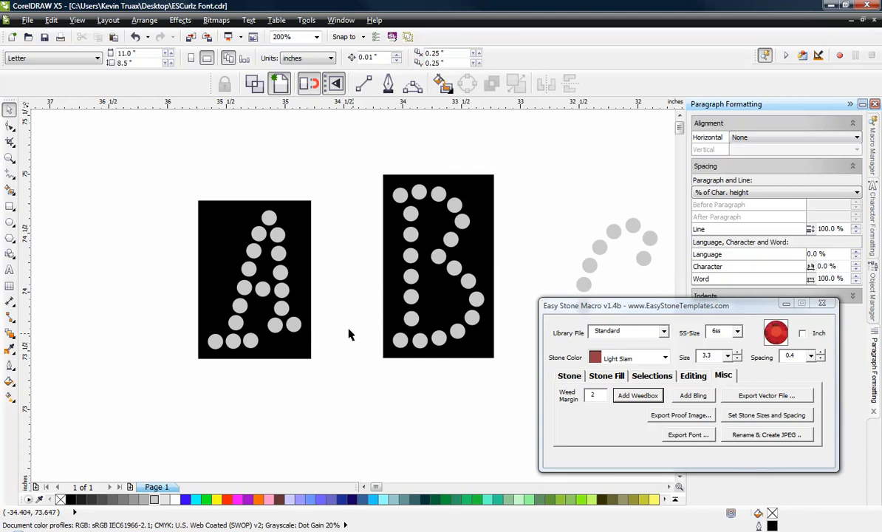
Step: Add separate weedboxes with a weed margin of 2 around the stones of the capital letters C and D
scroll(189, 270, down, 2)
drag(395, 265, 446, 331)
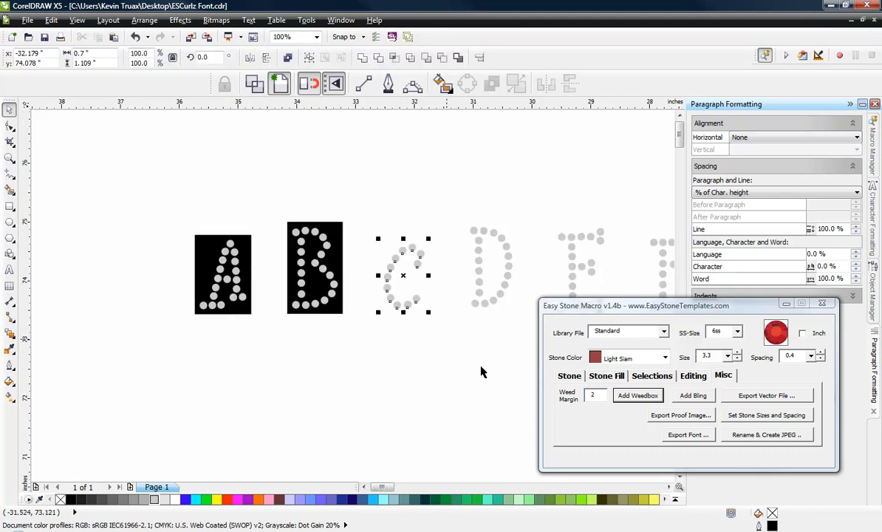
click(651, 397)
drag(446, 190, 526, 329)
click(637, 395)
Step: Move the macro dialog clear of the letter E and add a weedbox with margin 2 around its stones
drag(548, 201, 152, 288)
drag(548, 189, 617, 352)
click(206, 379)
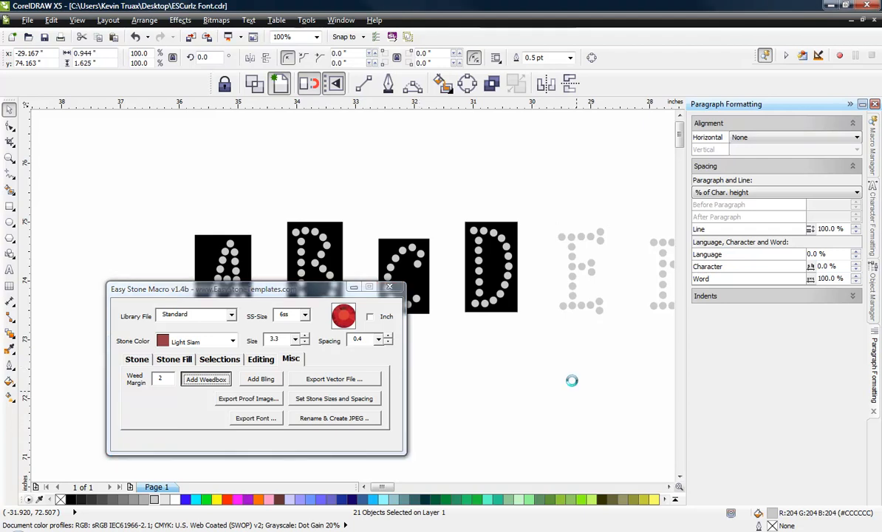
Step: Move the macro dialog clear of the next letters and add separate weedboxes with margin 2 around capitals F and G
scroll(380, 235, down, 2)
scroll(512, 256, up, 2)
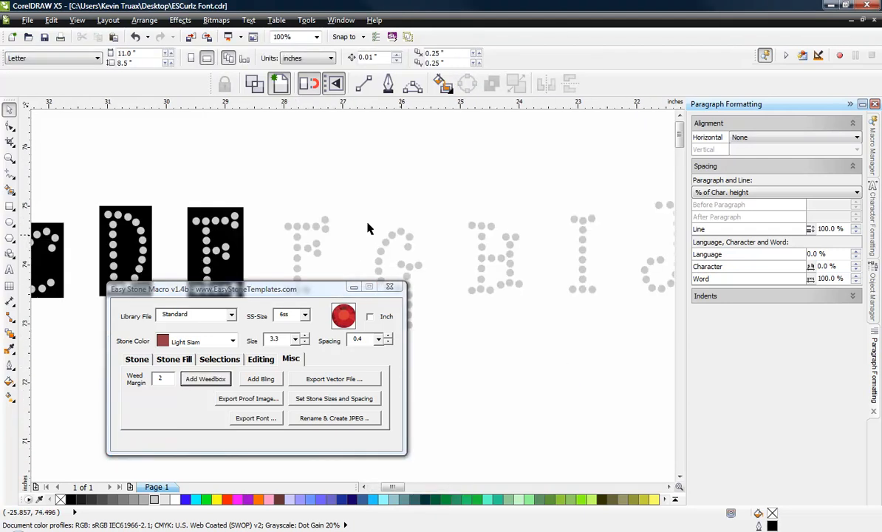
drag(308, 294, 764, 322)
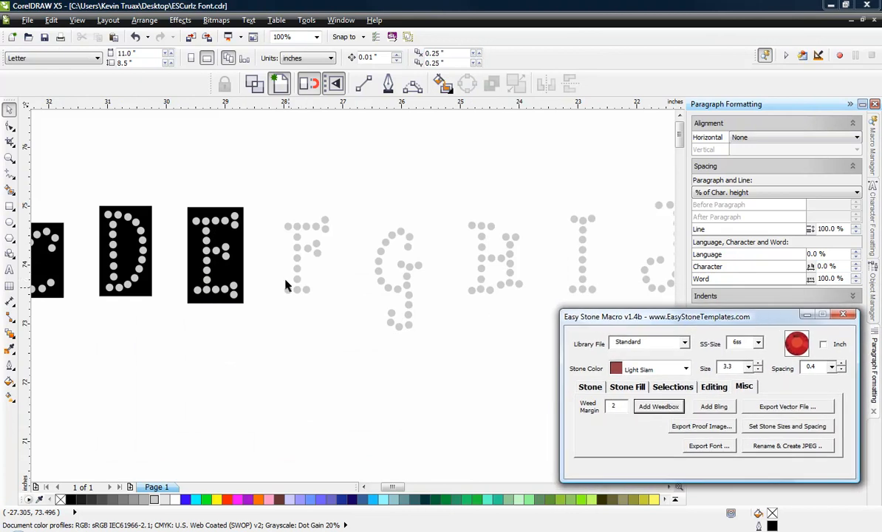
drag(262, 188, 341, 315)
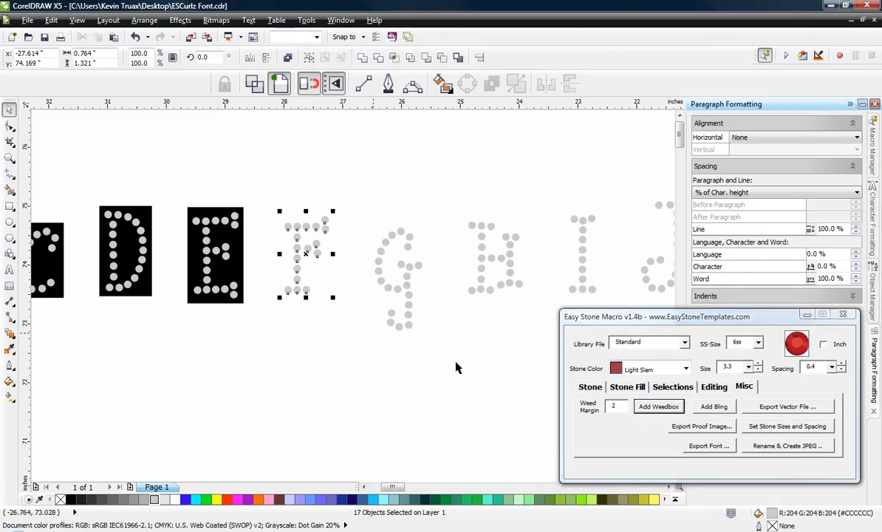
click(659, 406)
click(303, 358)
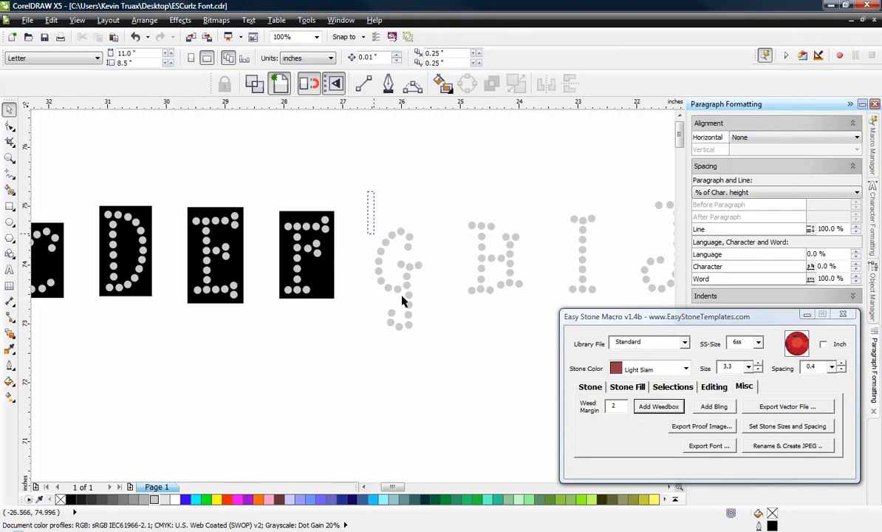
drag(403, 301, 467, 394)
click(659, 406)
click(381, 346)
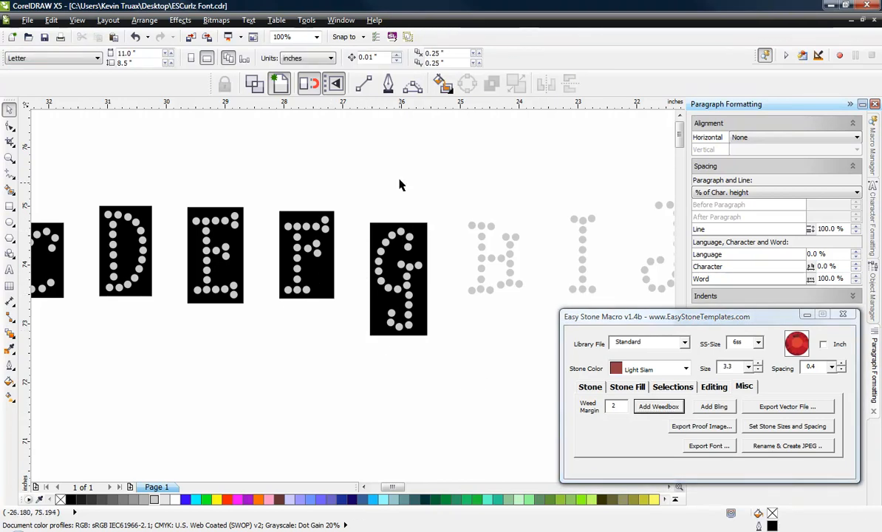
Step: Add separate weedboxes with margin 2 around the stones of capitals H and I, then deselect everything
drag(520, 316, 547, 336)
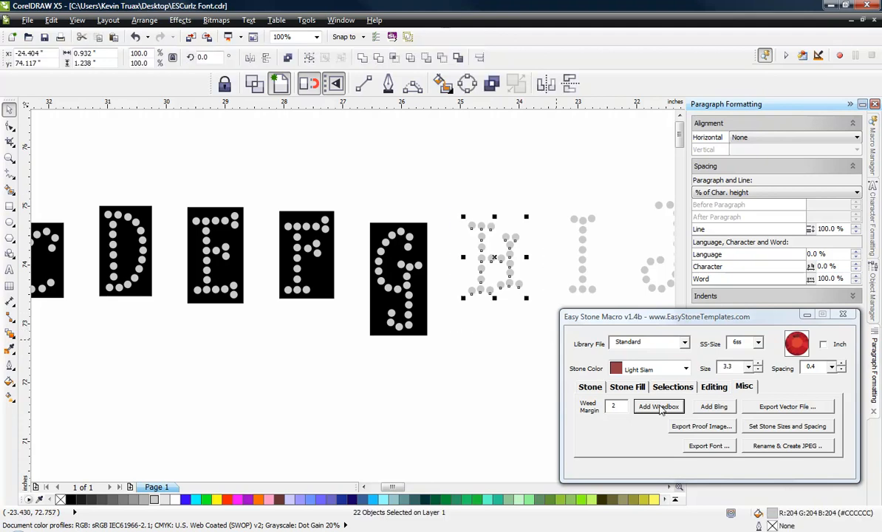
click(659, 406)
drag(594, 186, 557, 297)
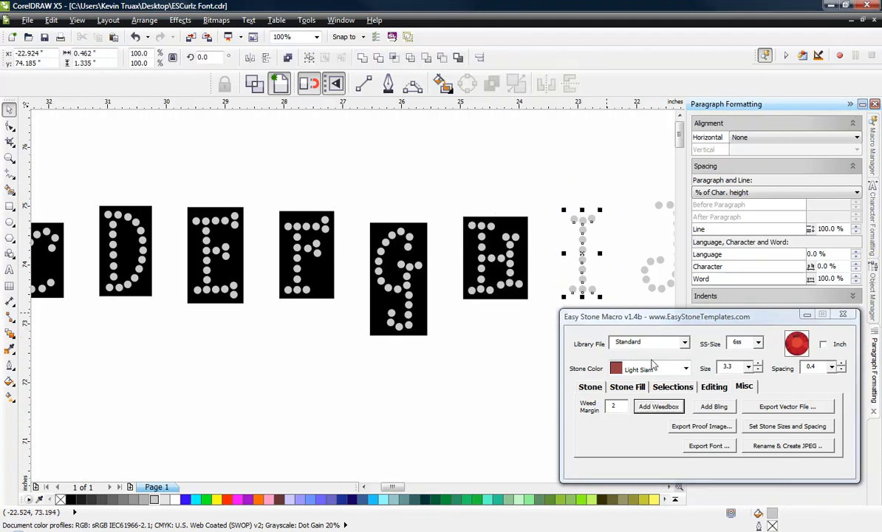
click(659, 406)
click(544, 290)
Step: Add separate weedboxes with margin 2 around the stones of capitals J and K
scroll(125, 247, down, 2)
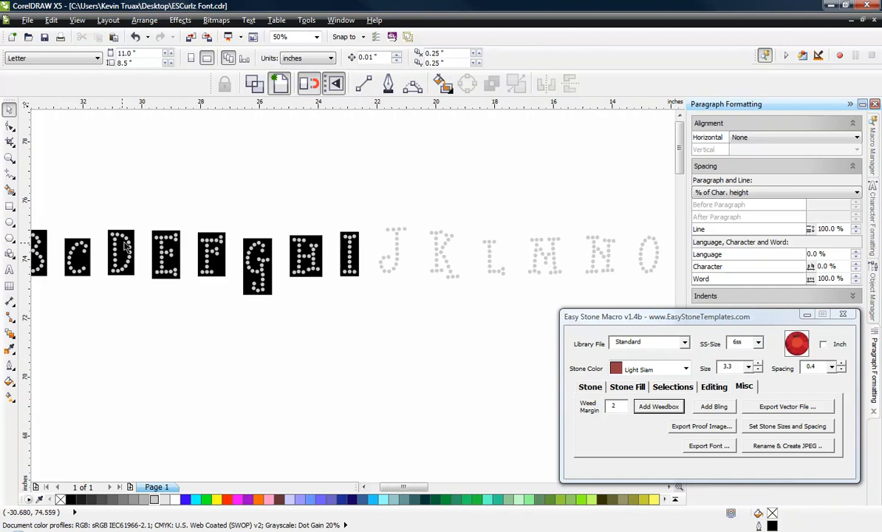
drag(414, 278, 419, 289)
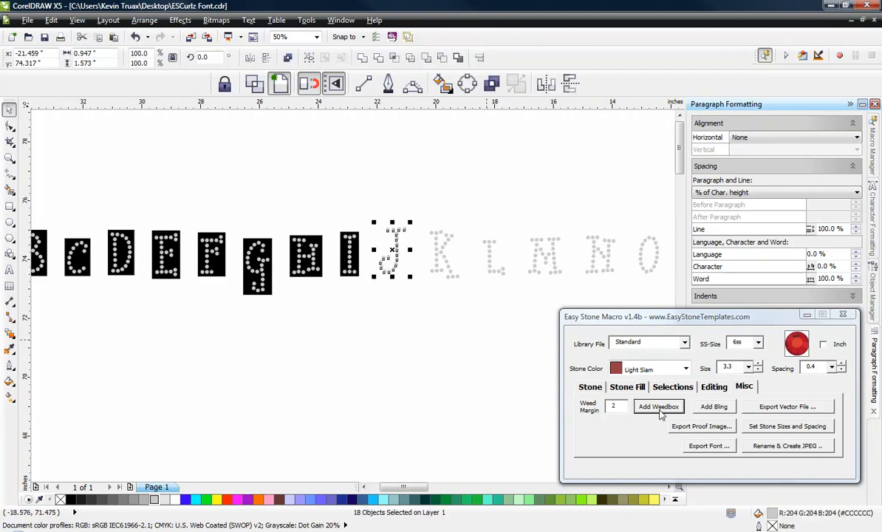
click(659, 406)
click(458, 219)
drag(424, 219, 471, 299)
click(663, 408)
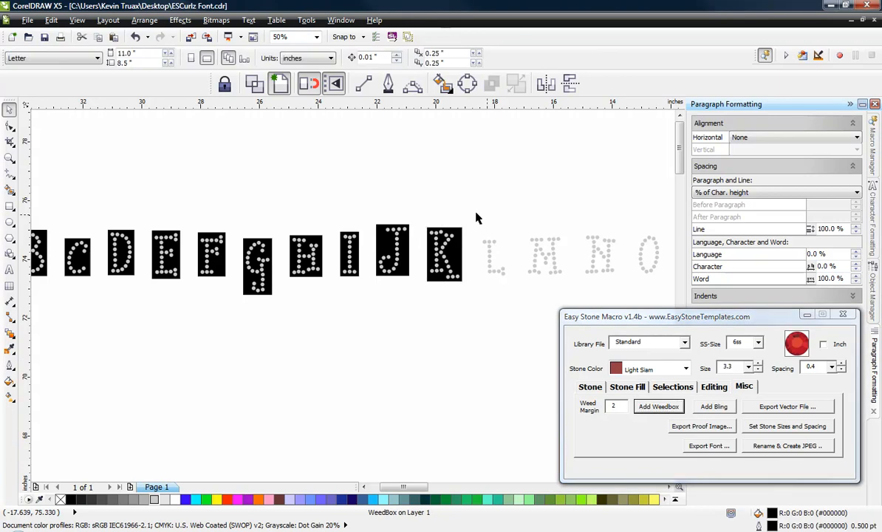
Step: Add separate weedboxes with margin 2 around the stones of capitals L, M and N
drag(473, 221, 521, 299)
click(659, 406)
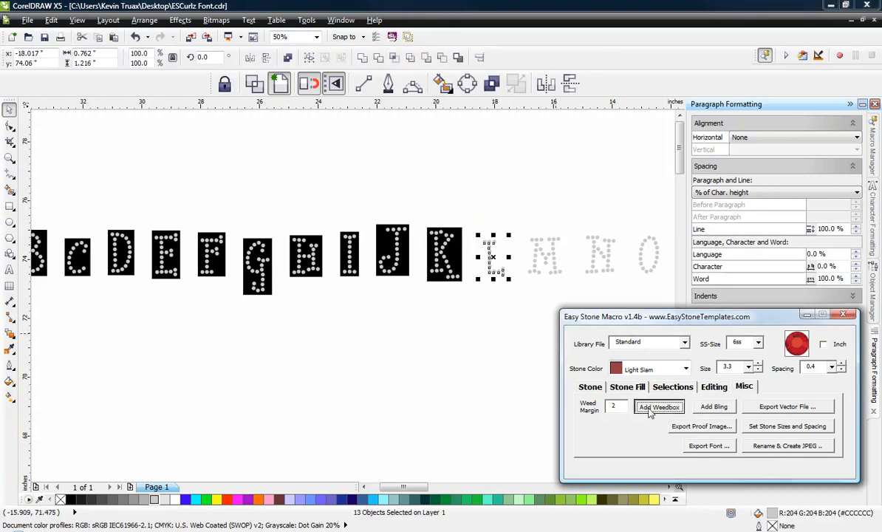
click(523, 226)
drag(523, 226, 622, 298)
click(652, 407)
click(584, 235)
click(659, 406)
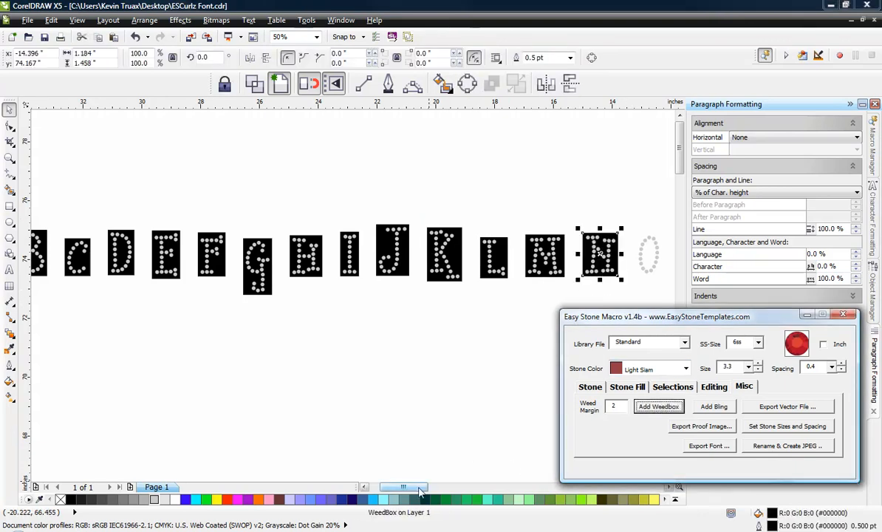
Step: Add separate weedboxes with margin 2 around the stones of capitals O and P
drag(419, 489, 457, 489)
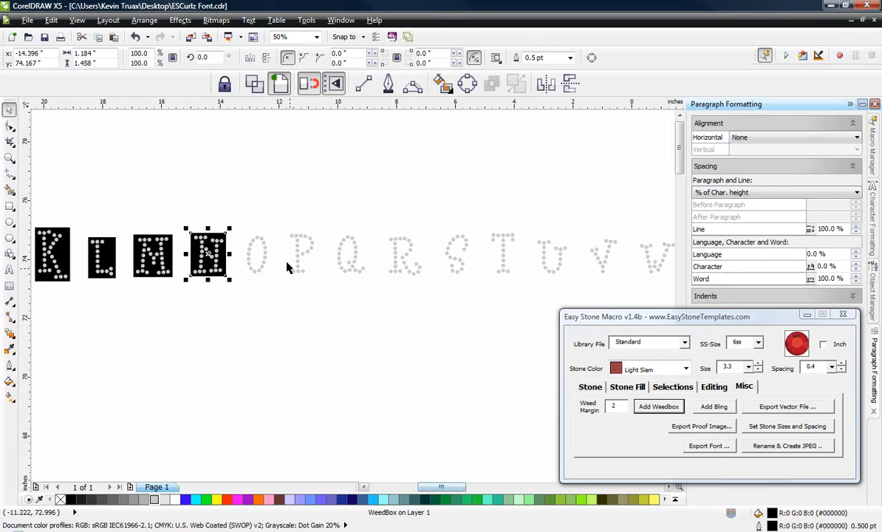
drag(238, 203, 275, 292)
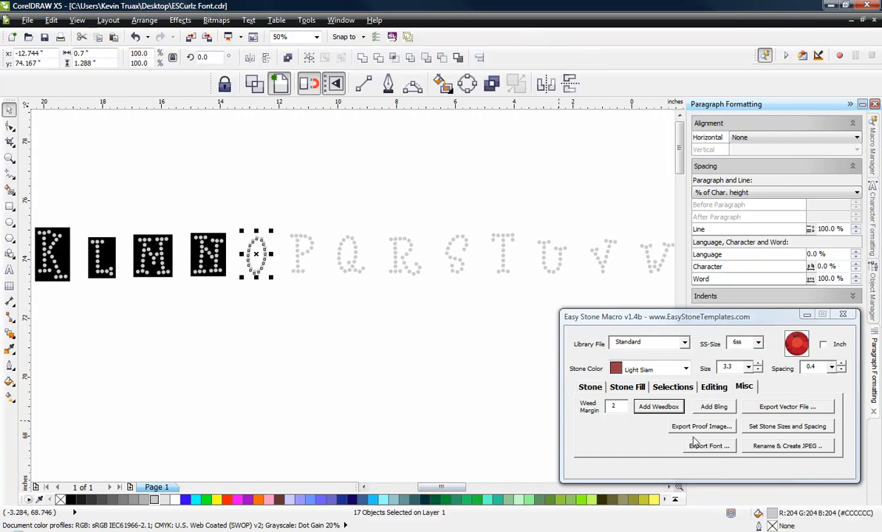
click(659, 406)
drag(278, 197, 332, 296)
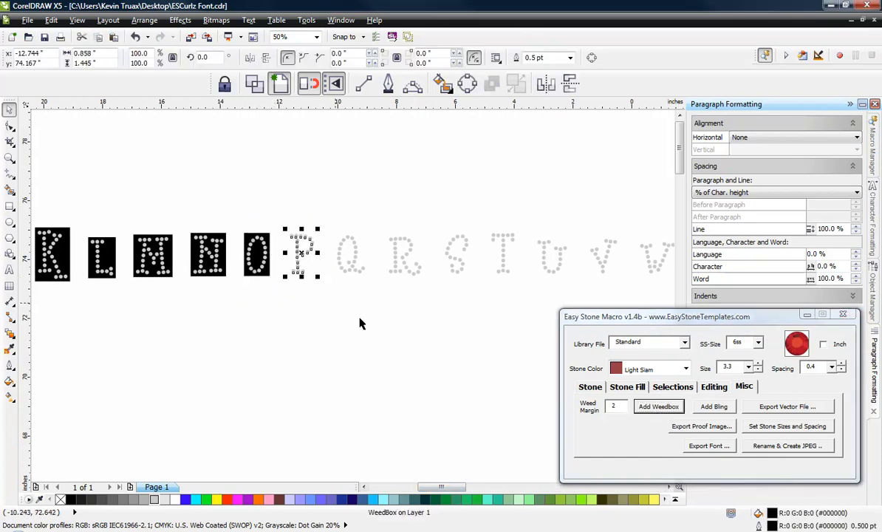
click(642, 410)
Step: Add separate weedboxes with margin 2 around the stones of capitals Q and R
drag(328, 202, 331, 211)
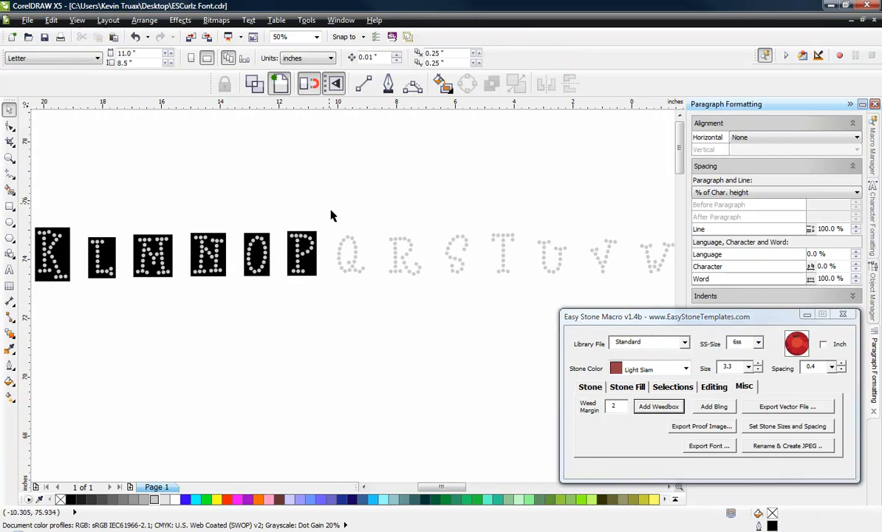
drag(375, 301, 375, 299)
click(658, 406)
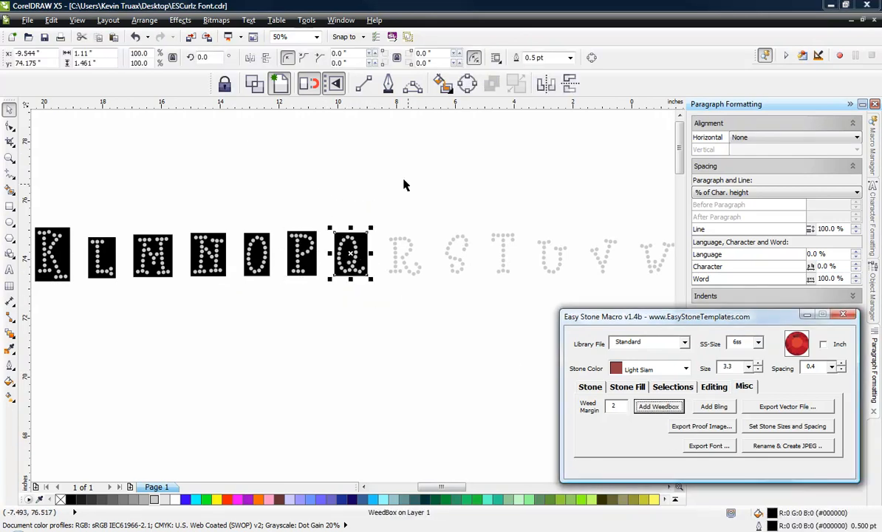
drag(381, 212, 434, 306)
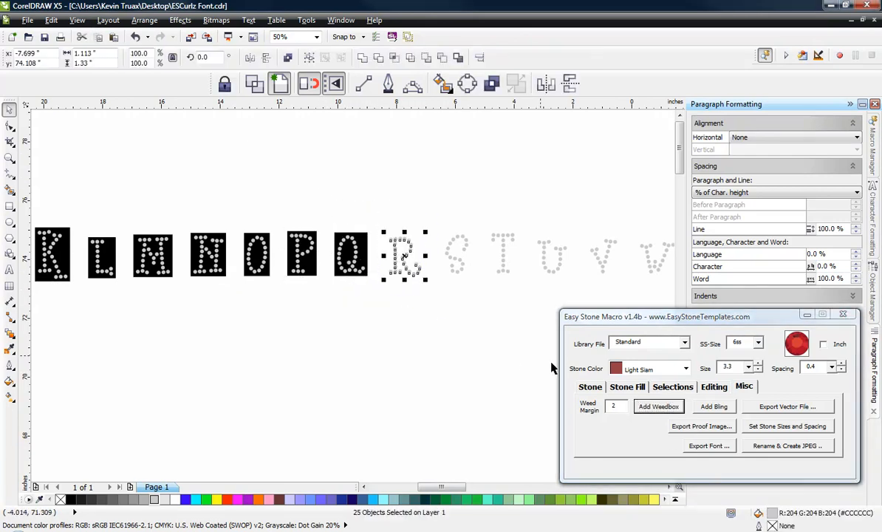
click(655, 411)
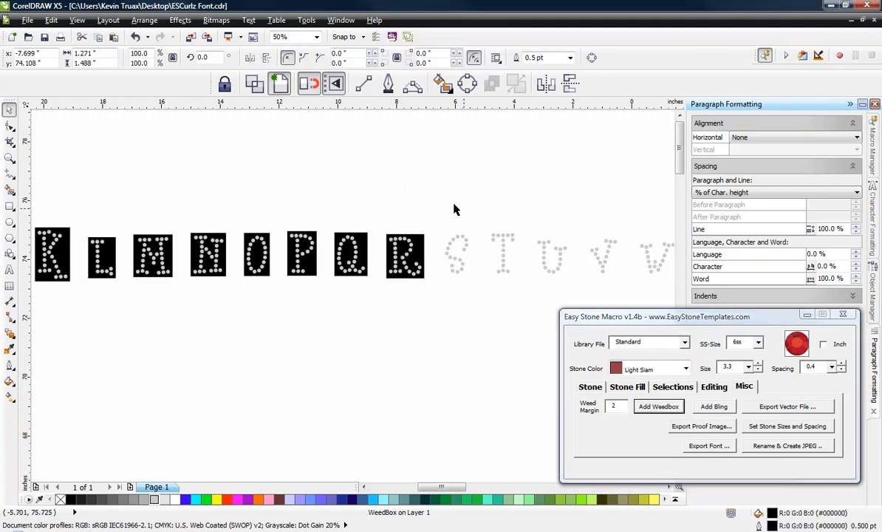
Step: Add separate weedboxes with margin 2 around the stones of capitals S, T and U
drag(437, 208, 480, 296)
click(658, 406)
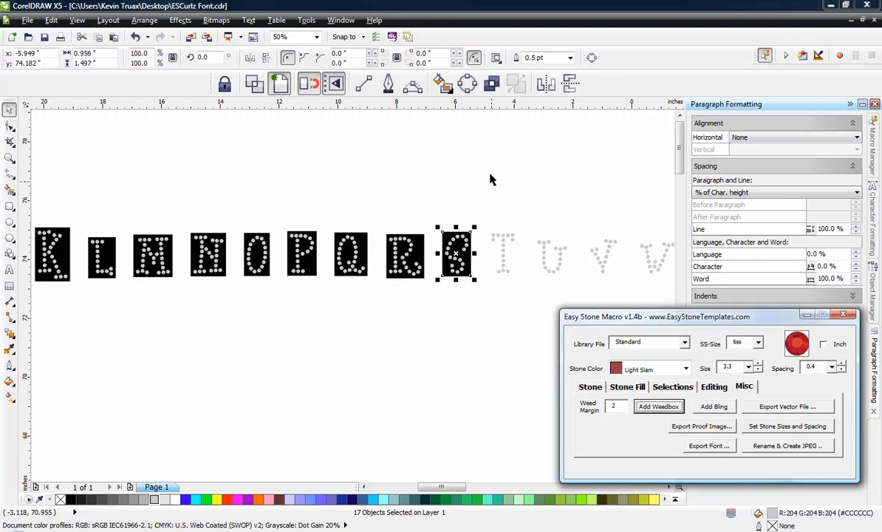
drag(487, 209, 525, 311)
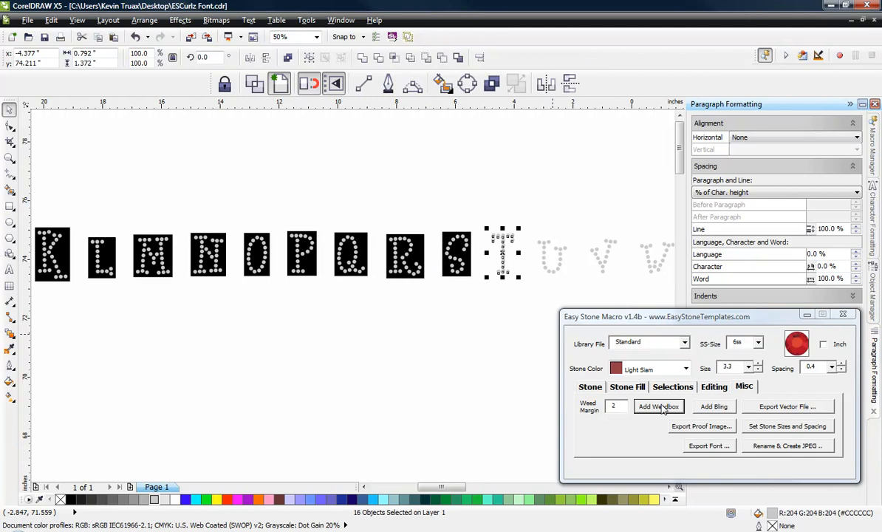
click(657, 407)
drag(530, 223, 573, 298)
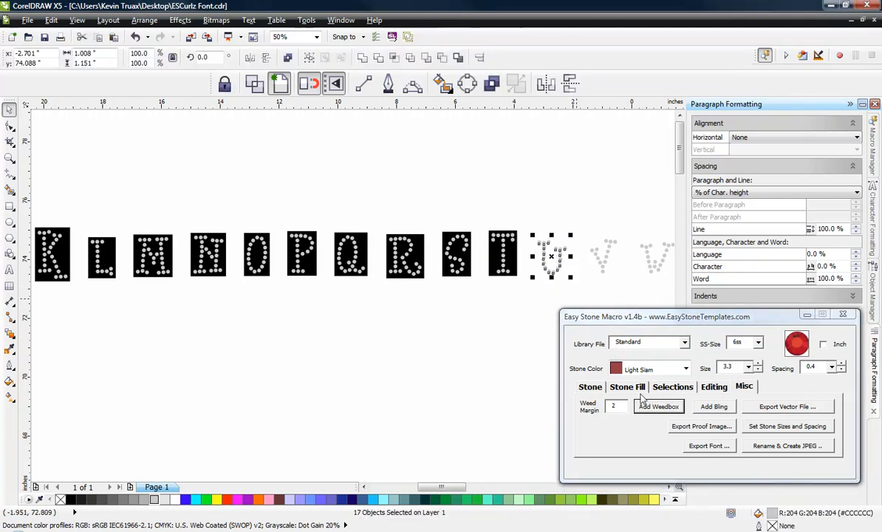
click(657, 406)
Step: Add separate weedboxes with margin 2 around the stones of capitals V and W
drag(577, 211, 632, 290)
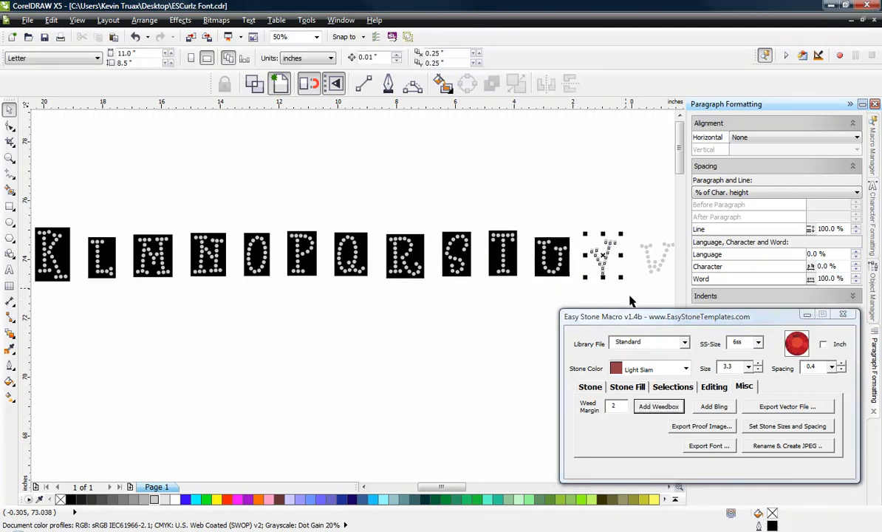
drag(465, 486, 493, 486)
drag(271, 213, 317, 300)
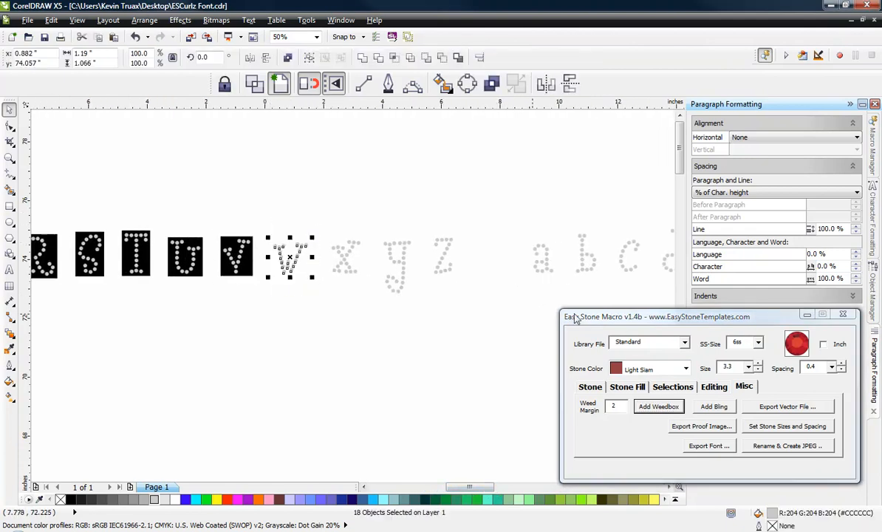
click(654, 407)
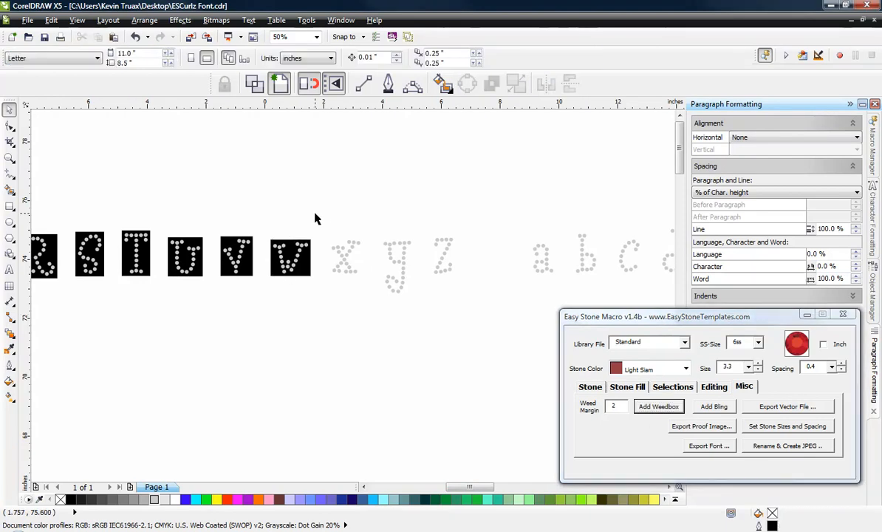
Step: Add separate weedboxes with margin 2 around the stones of capitals X, Y and Z
drag(361, 287, 362, 286)
click(640, 407)
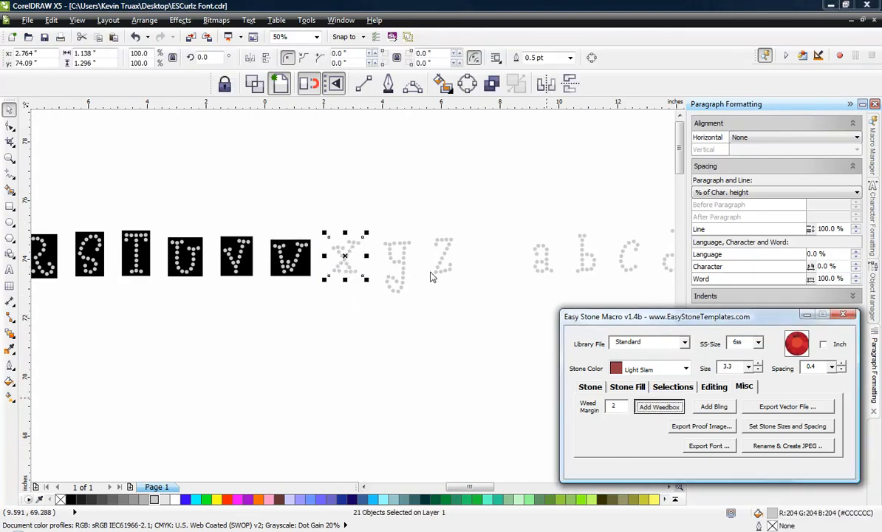
drag(371, 217, 417, 315)
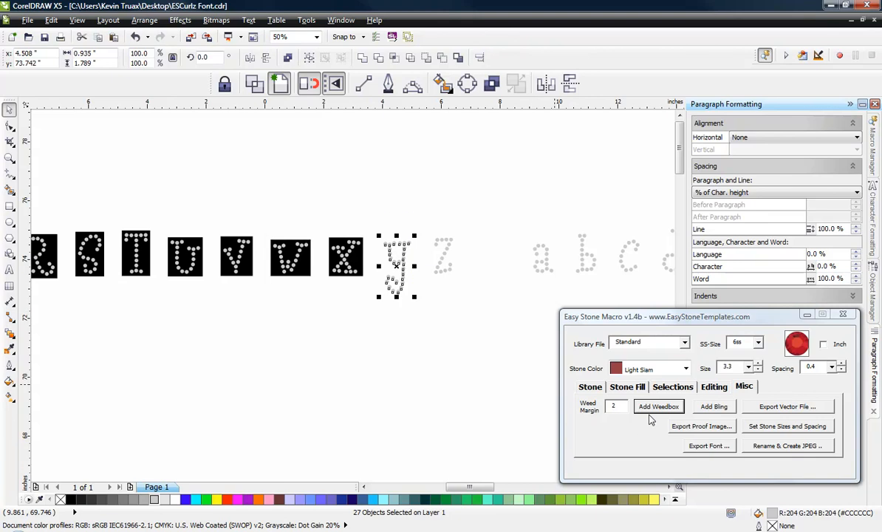
click(650, 407)
drag(425, 218, 469, 292)
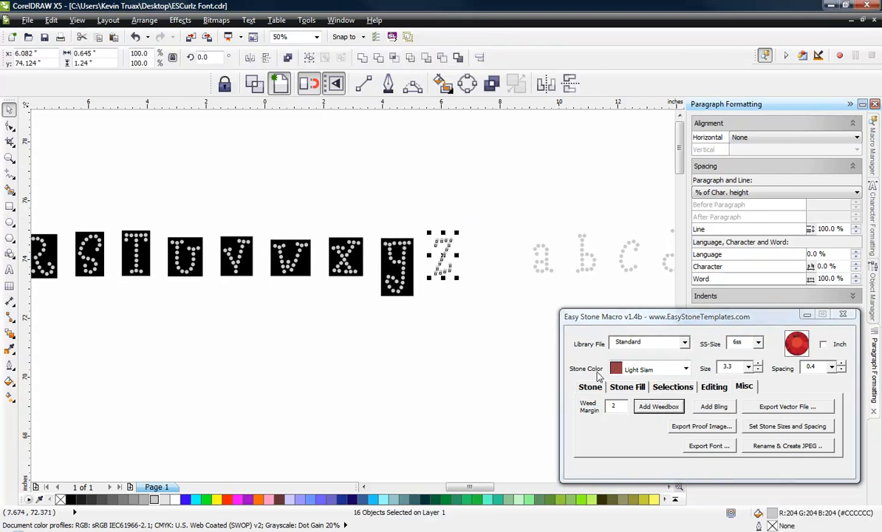
click(658, 407)
Step: Add separate weedboxes with margin 2 around the stones of the lowercase letters a, b and c
drag(481, 488, 503, 487)
drag(233, 214, 281, 292)
click(640, 413)
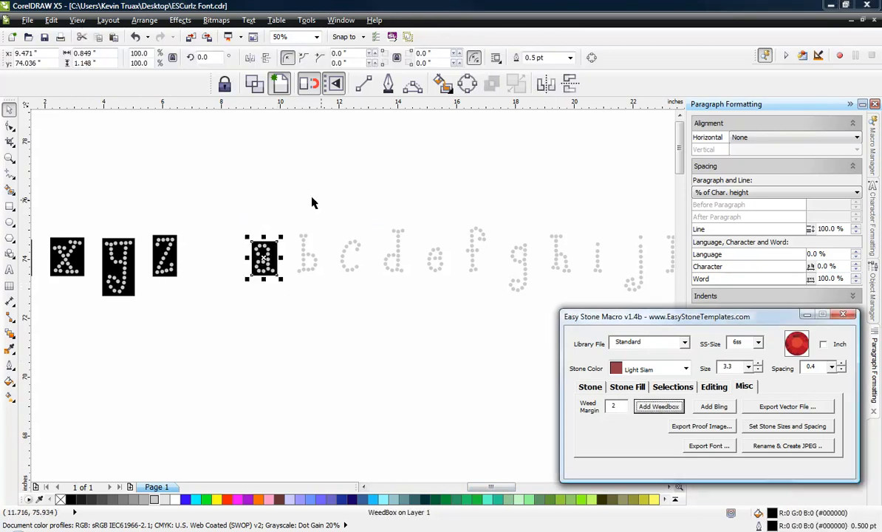
drag(293, 221, 359, 276)
click(666, 411)
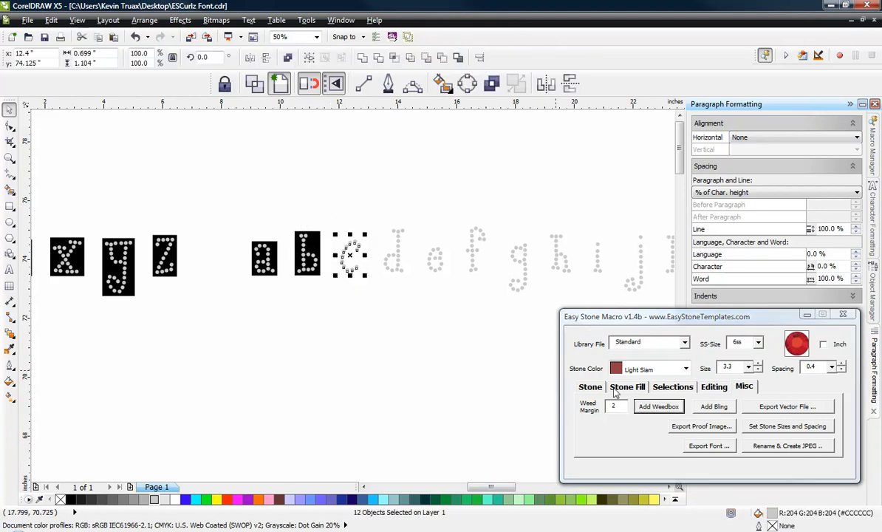
click(652, 409)
Step: Add separate weedboxes with margin 2 around the stones of the lowercase letters d, e and f
drag(373, 197, 414, 292)
click(657, 407)
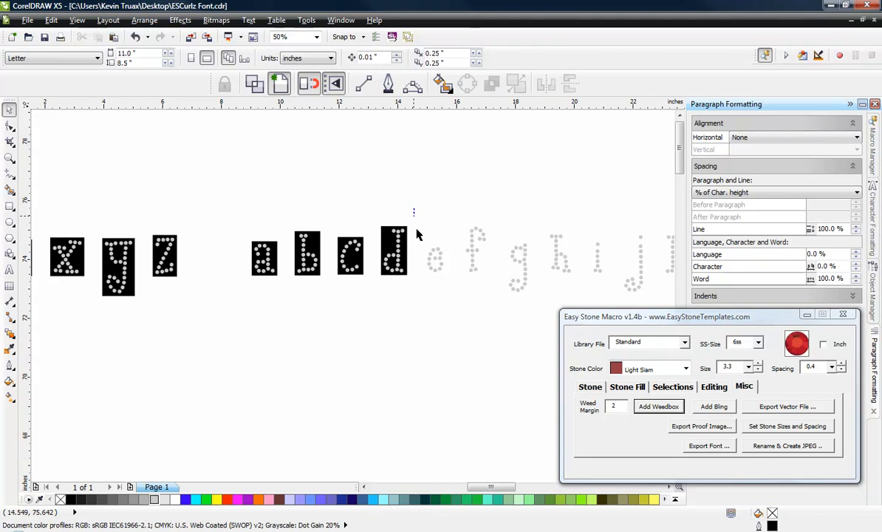
drag(415, 210, 448, 294)
click(658, 406)
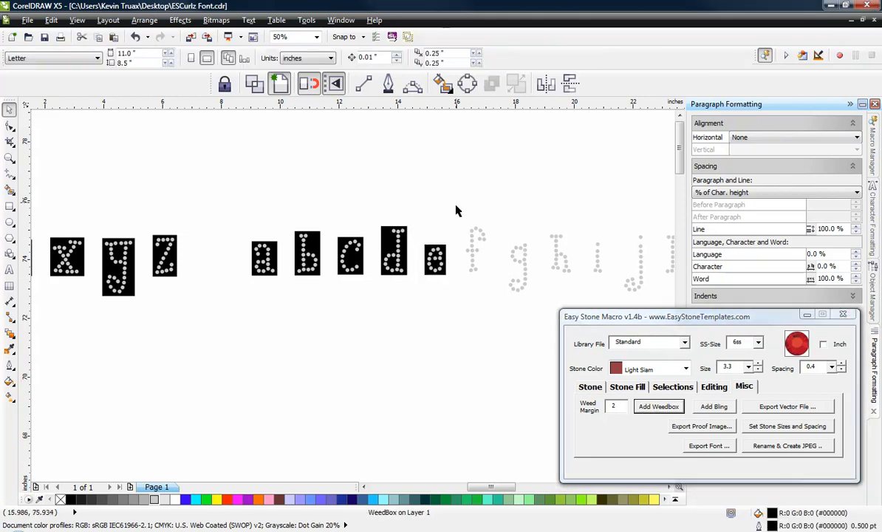
drag(458, 208, 481, 279)
click(657, 407)
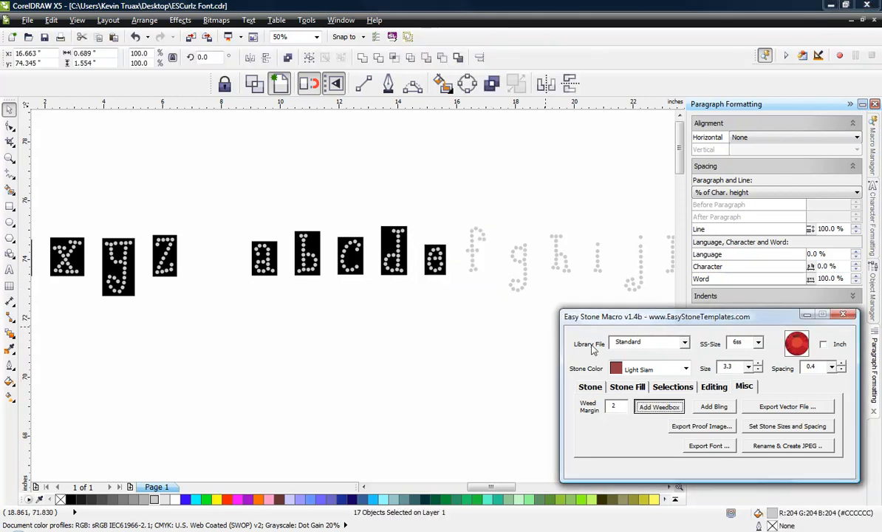
Step: Add separate weedboxes with margin 2 around the stones of the lowercase letters g, h and i
drag(507, 222, 532, 317)
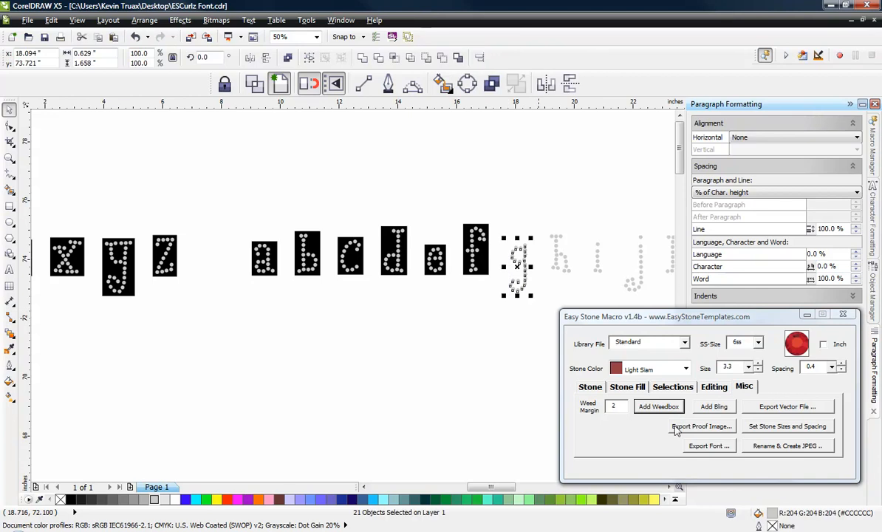
click(670, 408)
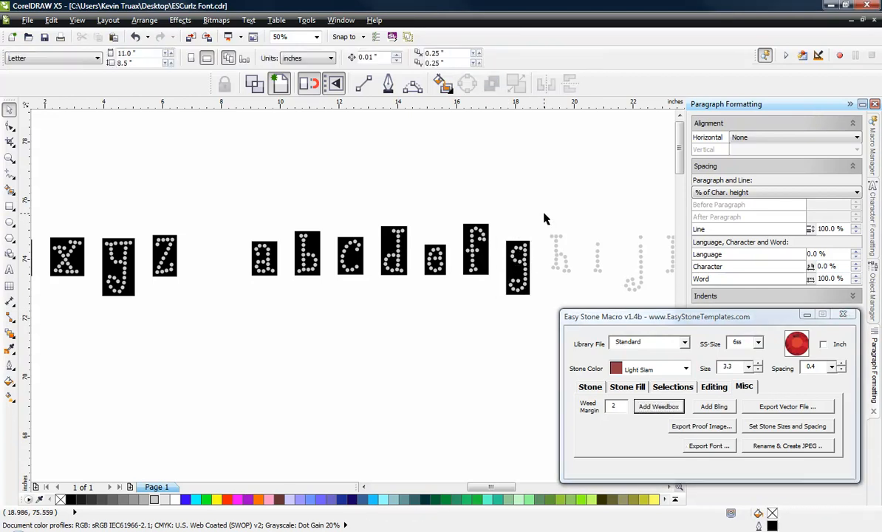
drag(507, 197, 584, 288)
click(658, 407)
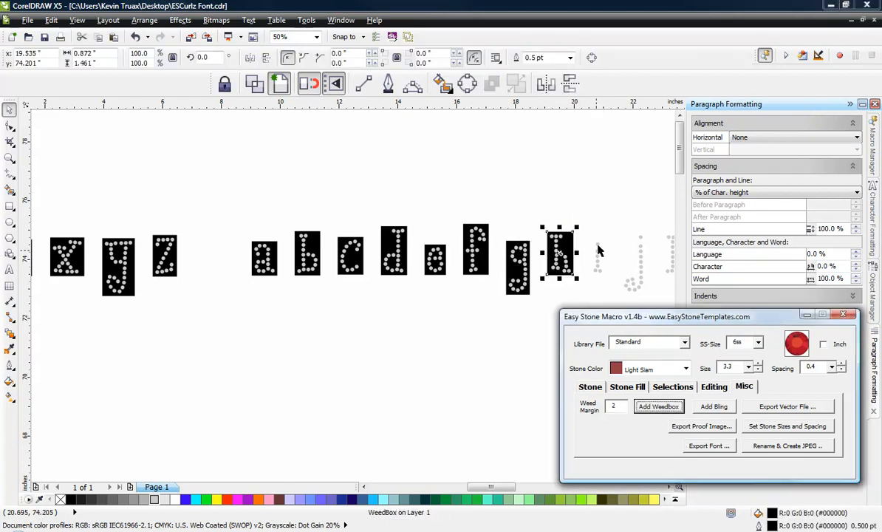
drag(587, 220, 610, 290)
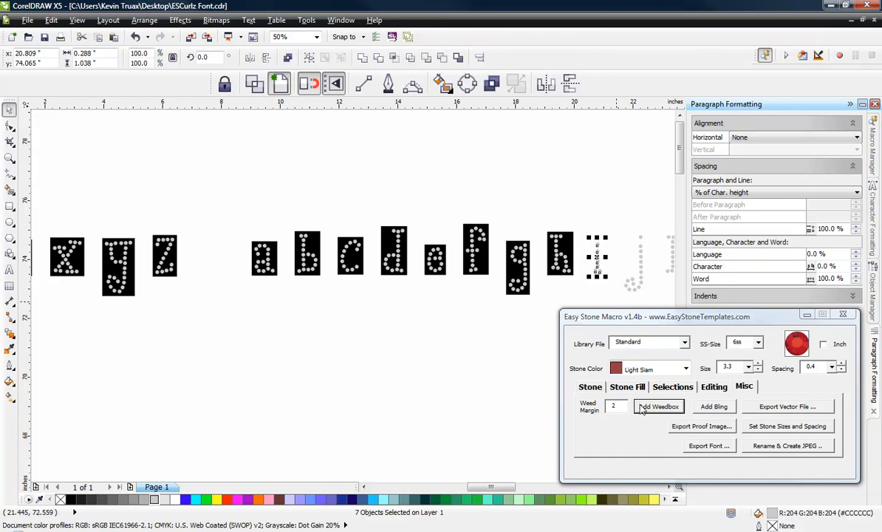
click(641, 408)
Step: Add separate weedboxes with margin 2 around the stones of the lowercase letters j, k and l
drag(506, 488, 535, 488)
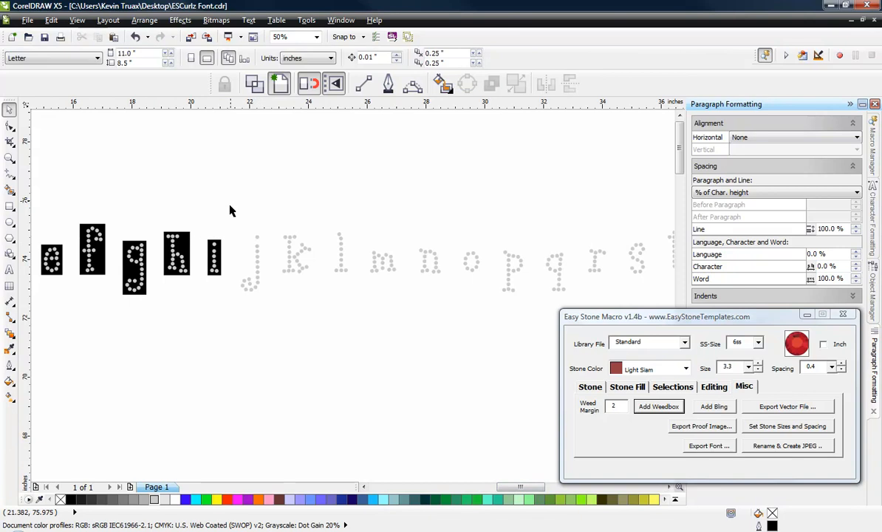
drag(232, 205, 275, 314)
click(641, 407)
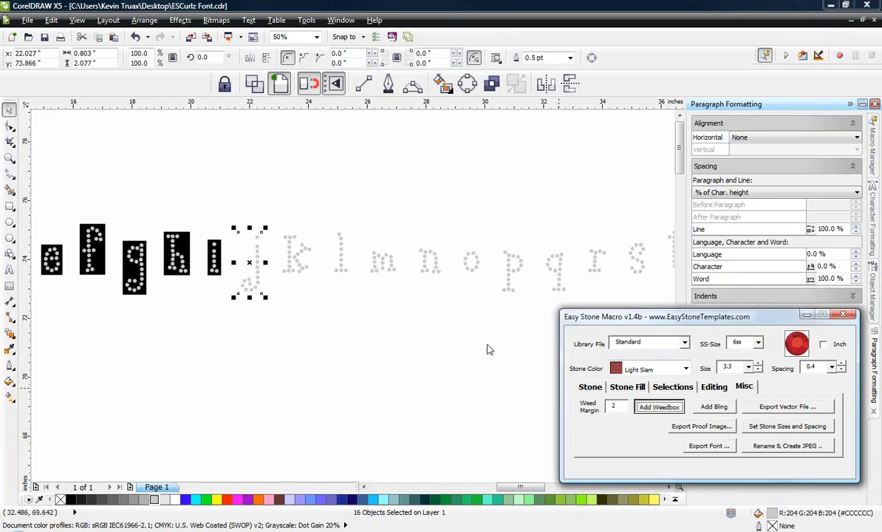
drag(277, 215, 321, 305)
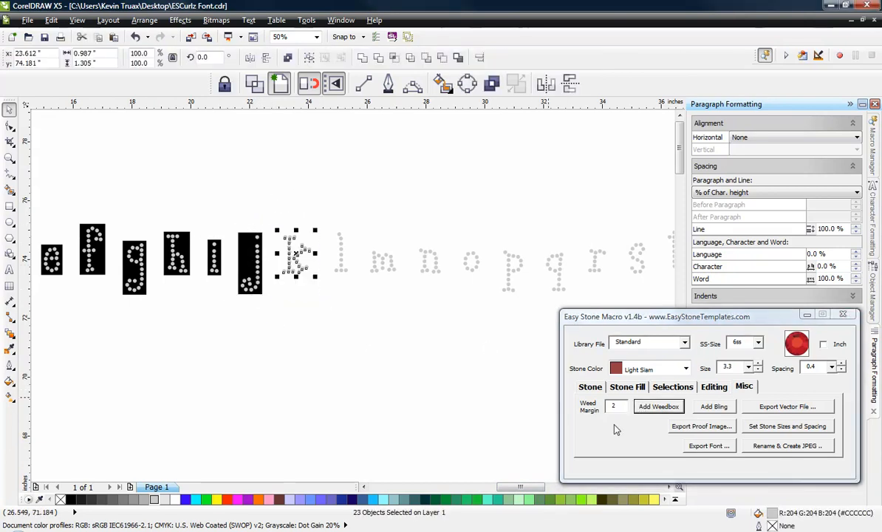
click(659, 416)
drag(325, 205, 362, 294)
click(663, 405)
Step: Add separate weedboxes with margin 2 around the stones of the lowercase letters m, n and o
drag(361, 223, 417, 299)
click(418, 299)
drag(396, 224, 364, 291)
click(645, 408)
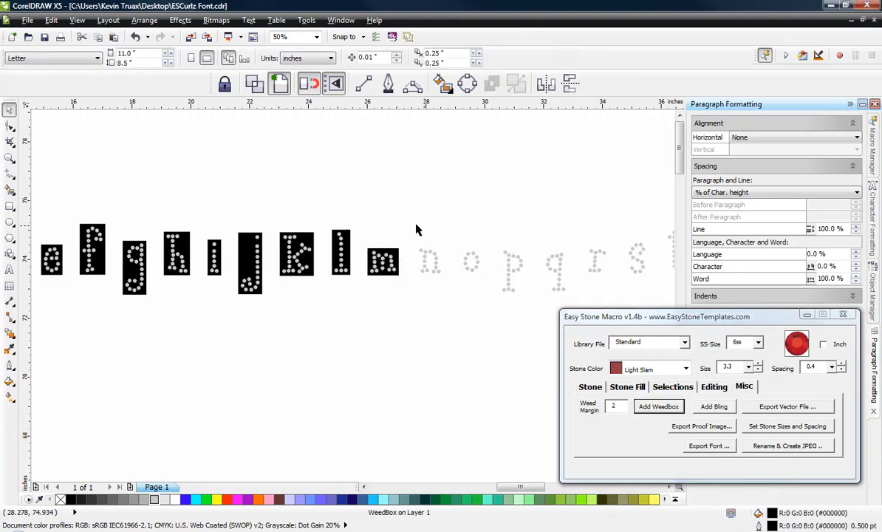
drag(413, 226, 452, 290)
click(652, 406)
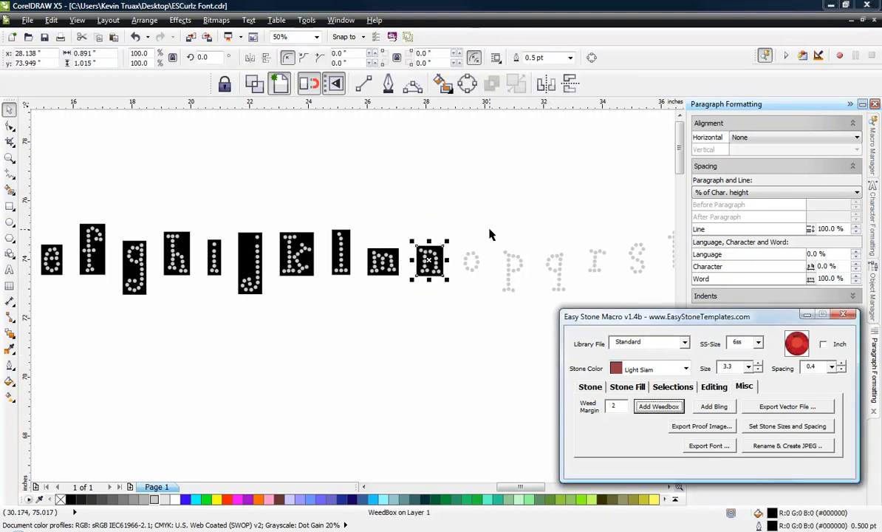
drag(456, 231, 491, 295)
click(650, 406)
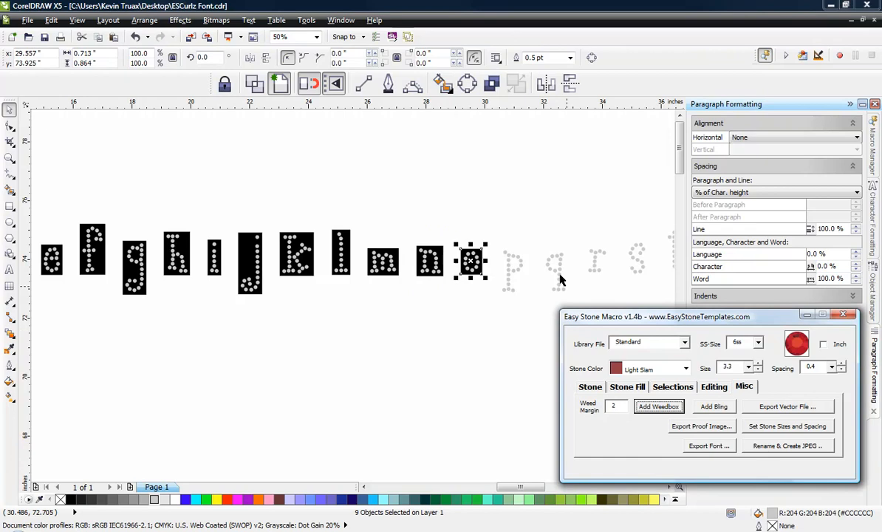
Step: Add separate weedboxes with margin 2 around the stones of the lowercase letters p, q and r
drag(497, 227, 528, 318)
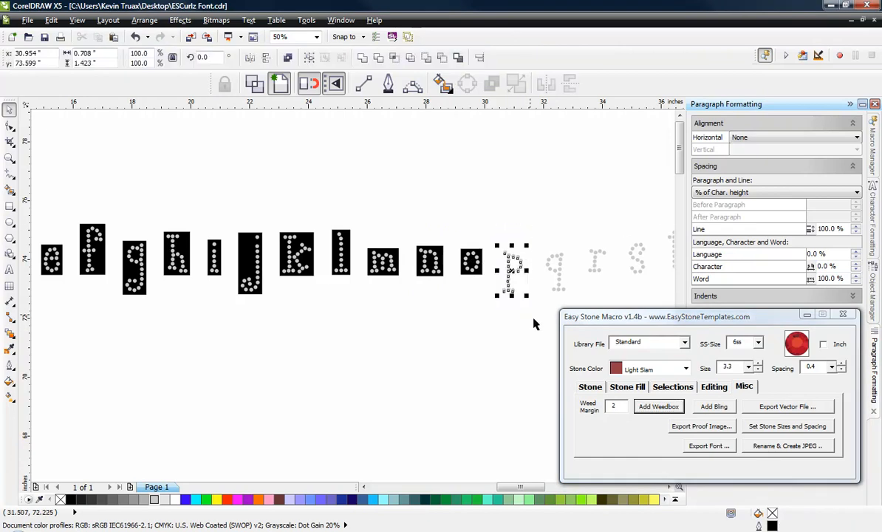
click(650, 406)
scroll(515, 271, up, 1)
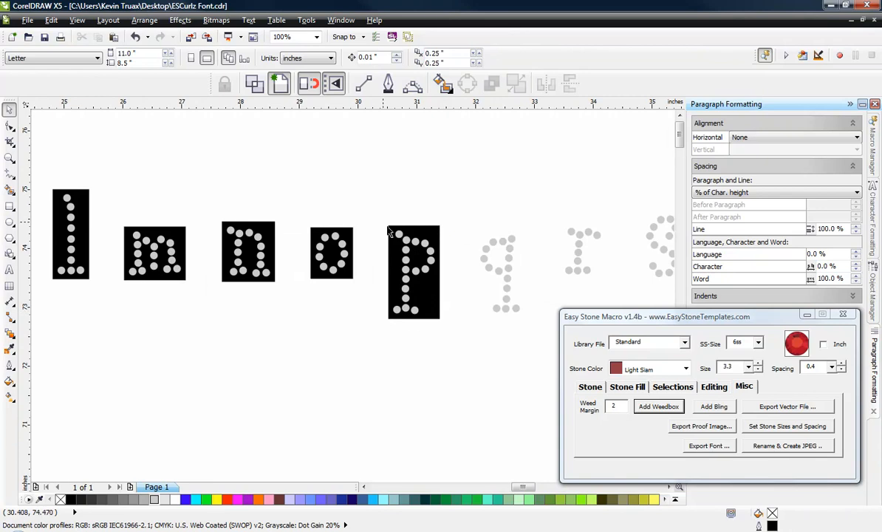
drag(467, 196, 552, 356)
click(655, 409)
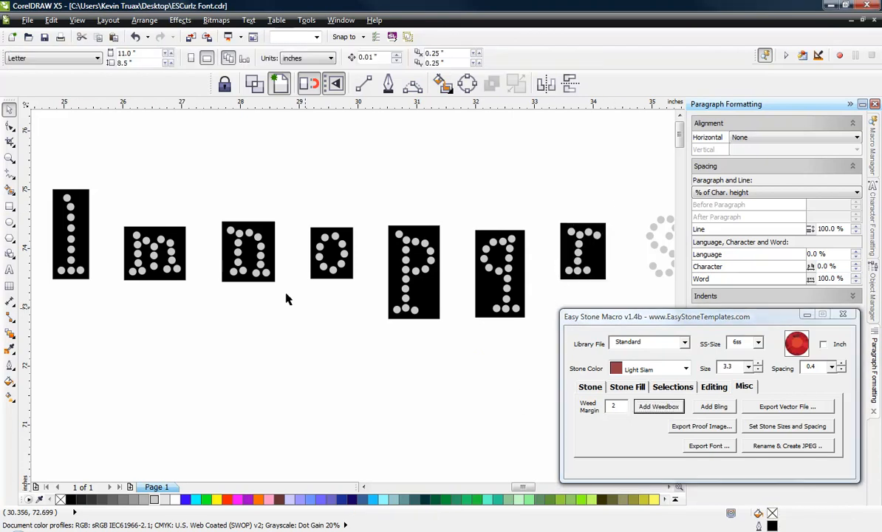
Step: Add separate weedboxes with margin 2 around the stones of the lowercase letters s, t and u
scroll(210, 240, down, 1)
drag(437, 252, 452, 267)
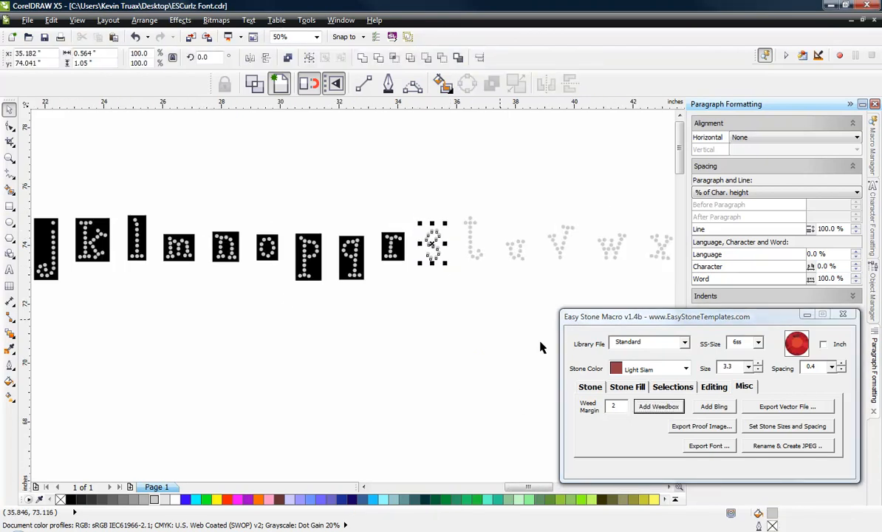
click(658, 406)
drag(454, 193, 494, 268)
click(658, 406)
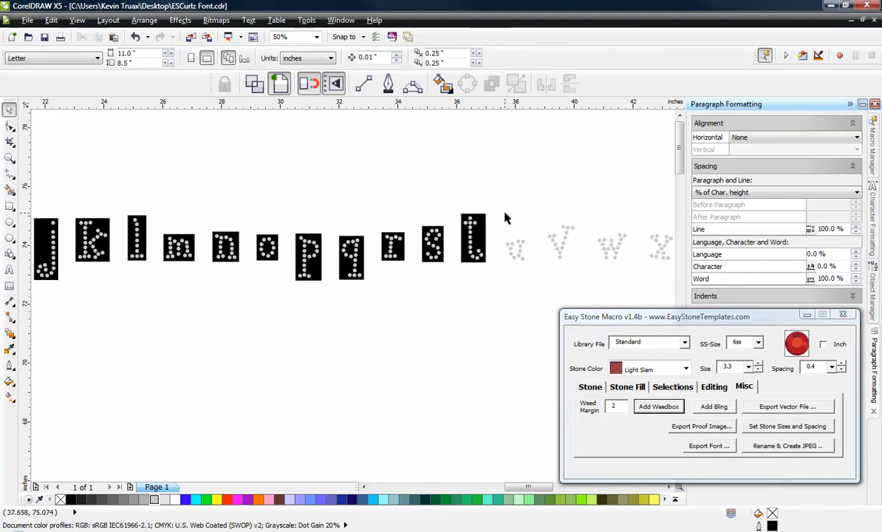
drag(504, 216, 537, 280)
click(659, 407)
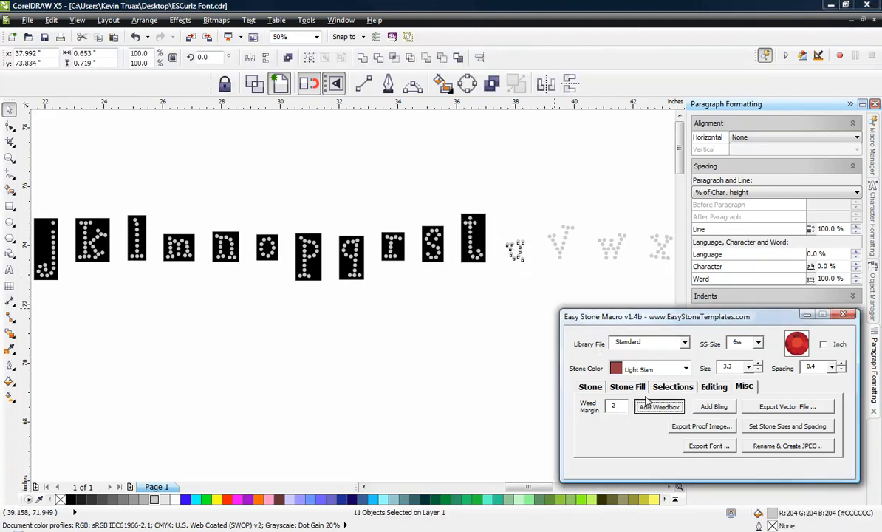
Step: Add separate weedboxes with margin 2 around the stones of the lowercase letters v and w
drag(541, 216, 587, 267)
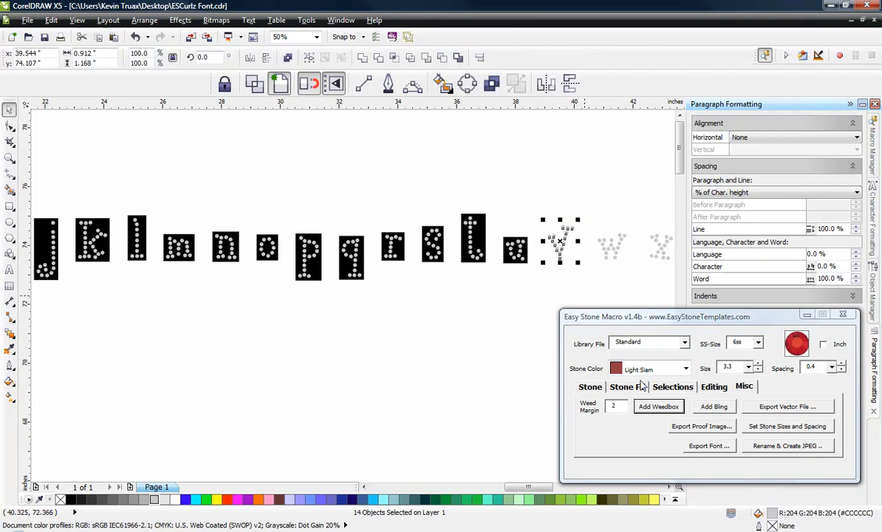
click(658, 406)
drag(587, 211, 633, 292)
click(645, 407)
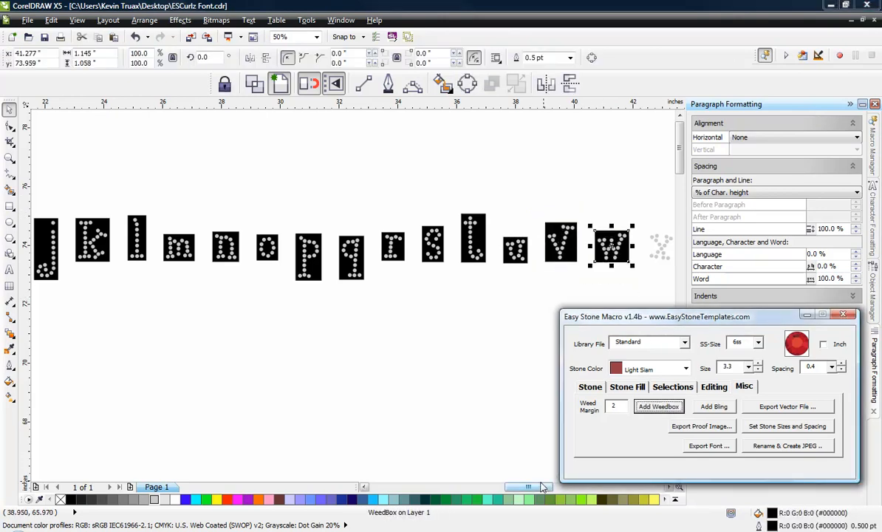
Step: Add separate weedboxes with margin 2 around the stones of the lowercase letters z, y and x
drag(543, 486, 572, 480)
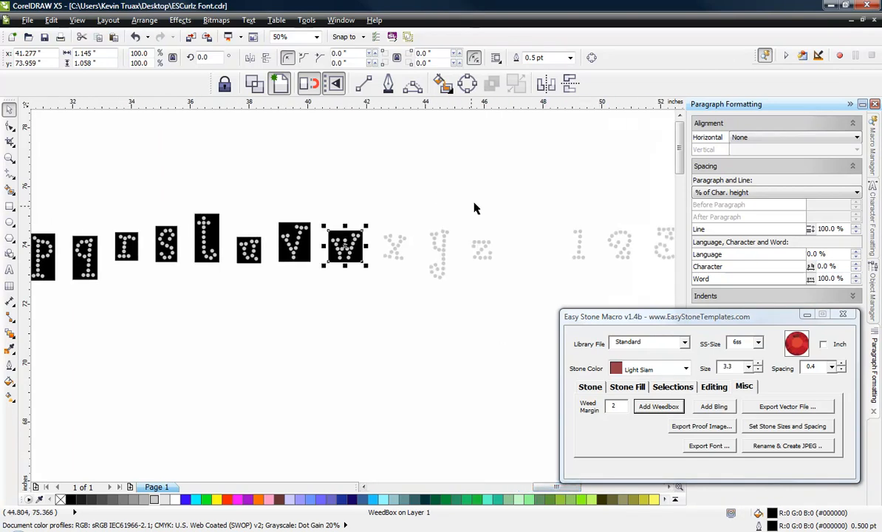
drag(530, 197, 469, 265)
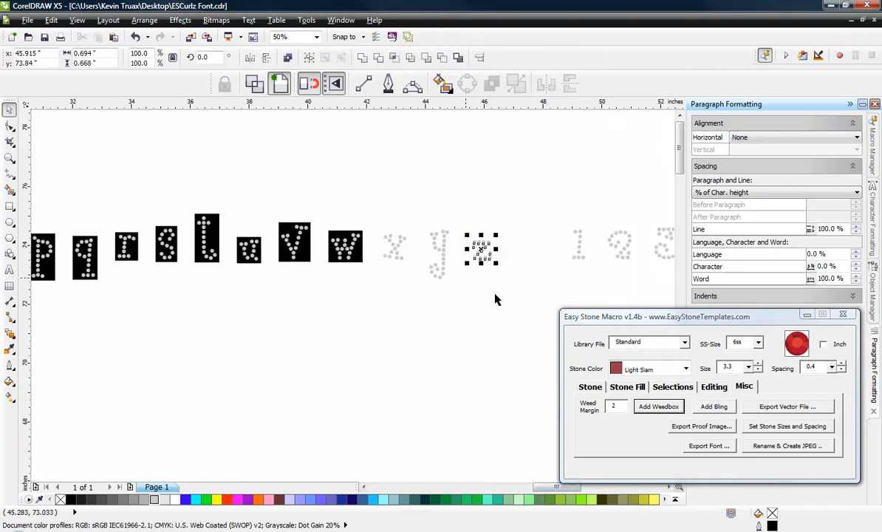
drag(422, 207, 458, 300)
click(638, 408)
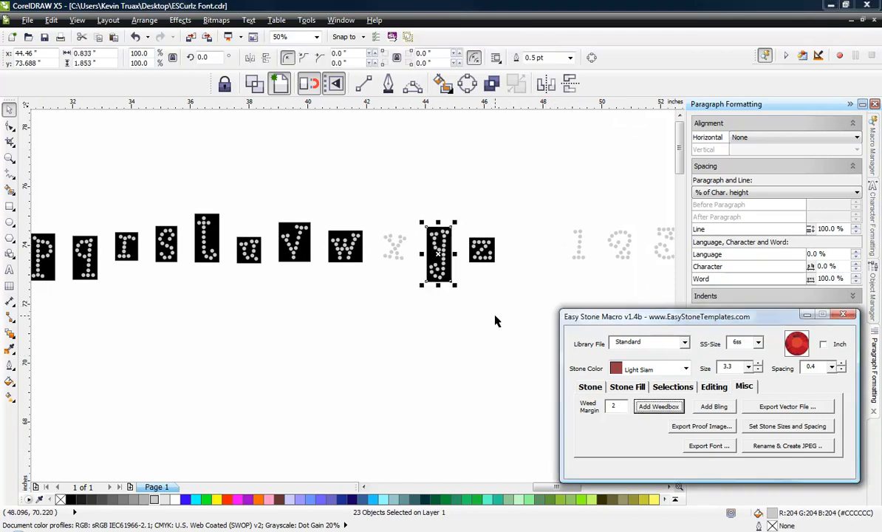
drag(360, 195, 419, 277)
click(659, 407)
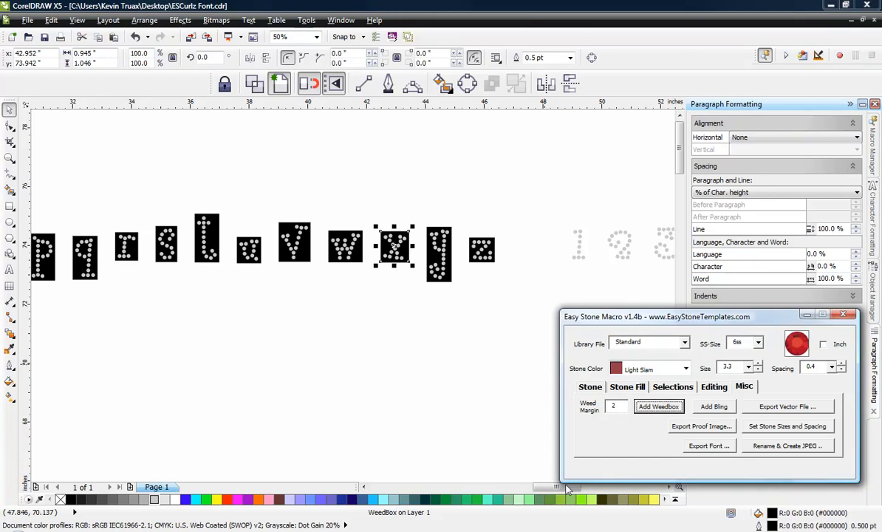
Step: Add separate weedboxes with margin 2 around the stones of the digits 1, 2 and 3
drag(555, 488, 585, 488)
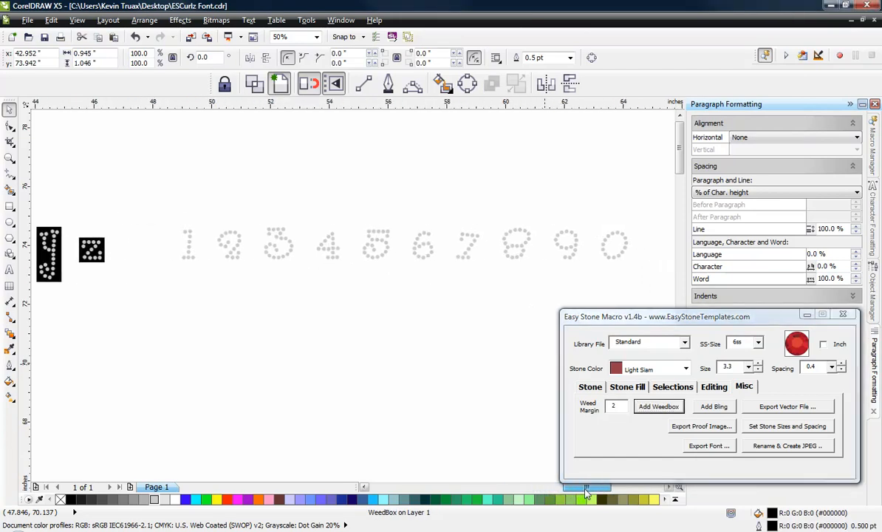
drag(164, 212, 208, 282)
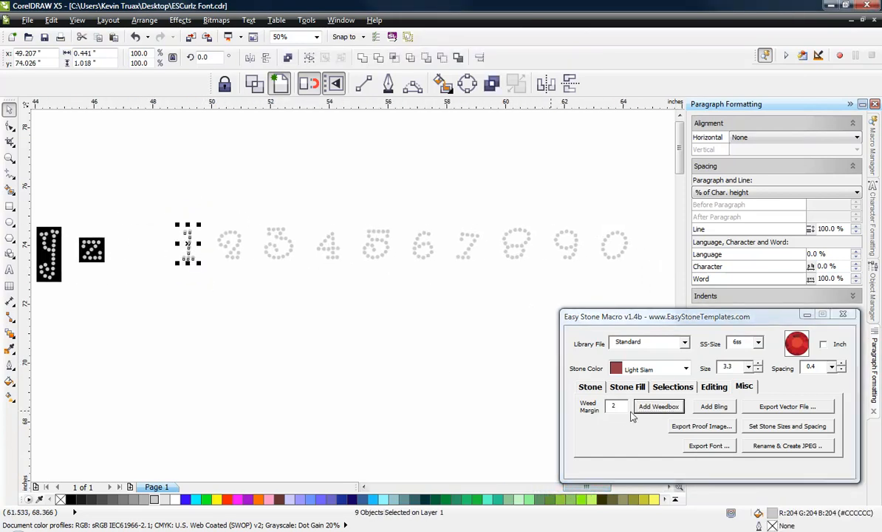
click(658, 406)
drag(210, 204, 250, 276)
click(657, 407)
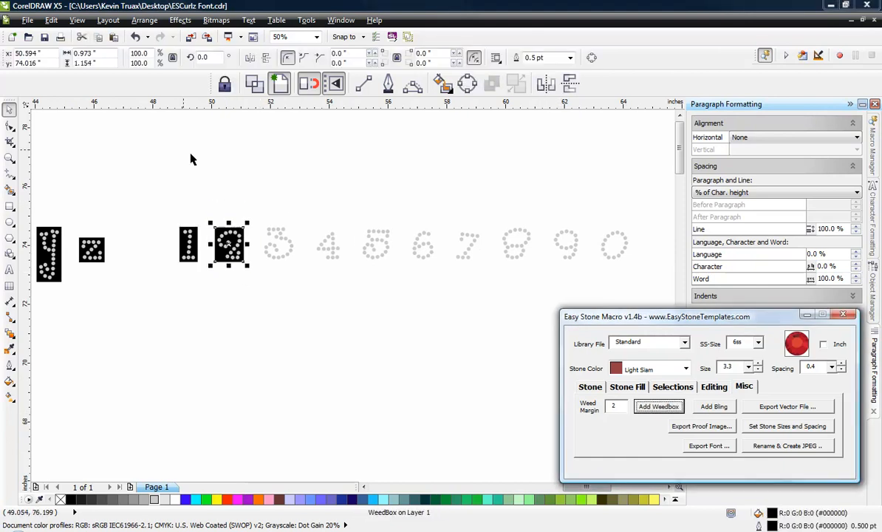
drag(262, 213, 309, 288)
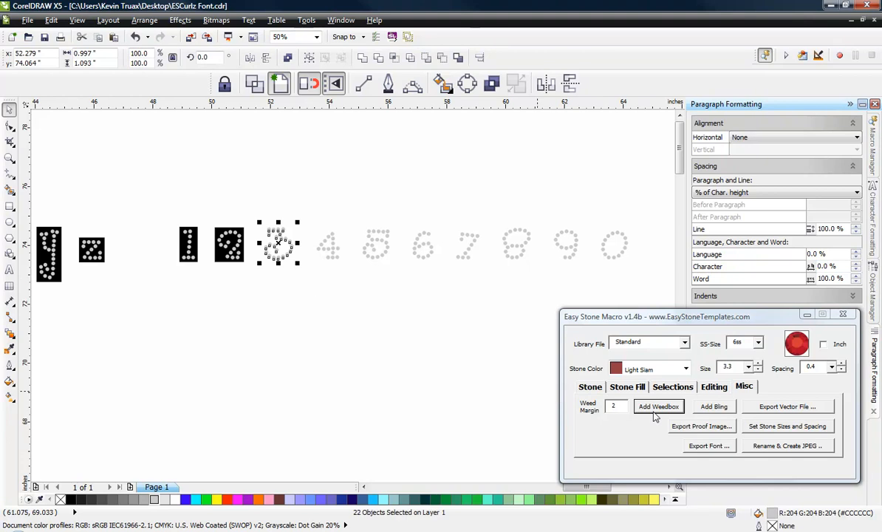
click(658, 406)
Step: Add separate weedboxes with margin 2 around the stones of the digits 4, 5 and 6
click(309, 211)
drag(309, 211, 350, 287)
click(668, 407)
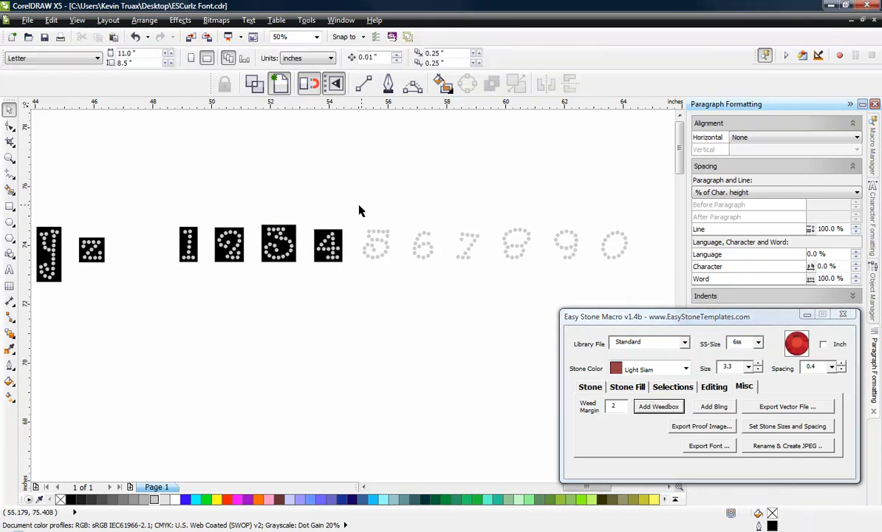
drag(359, 209, 394, 292)
click(658, 406)
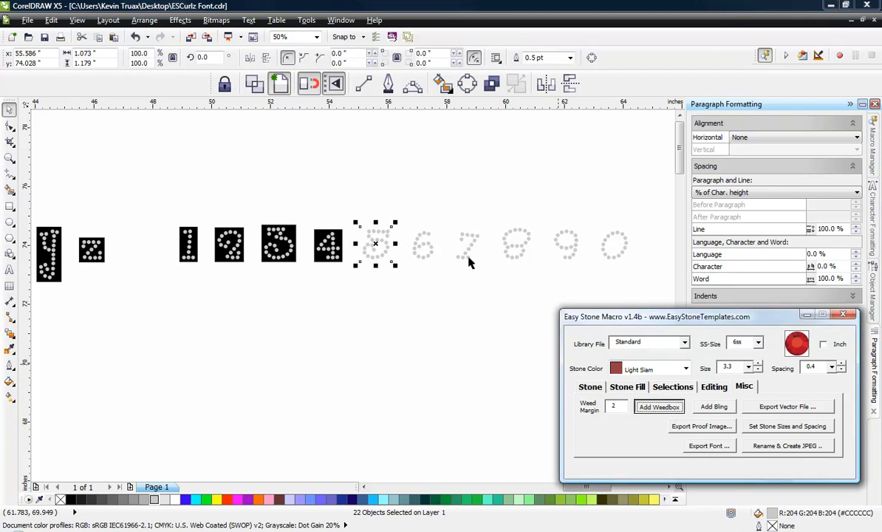
drag(398, 212, 442, 280)
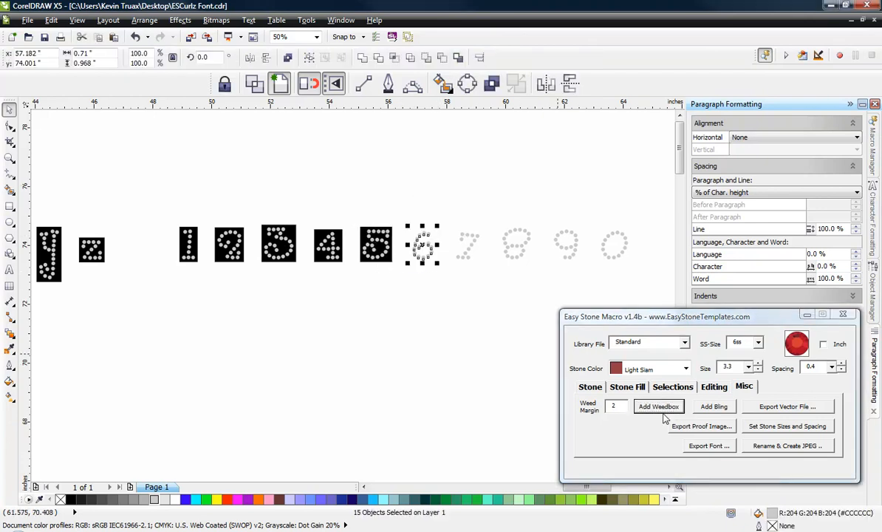
click(668, 407)
Step: Add separate weedboxes with margin 2 around the stones of the digits 7 and 8
drag(441, 205, 488, 292)
click(658, 406)
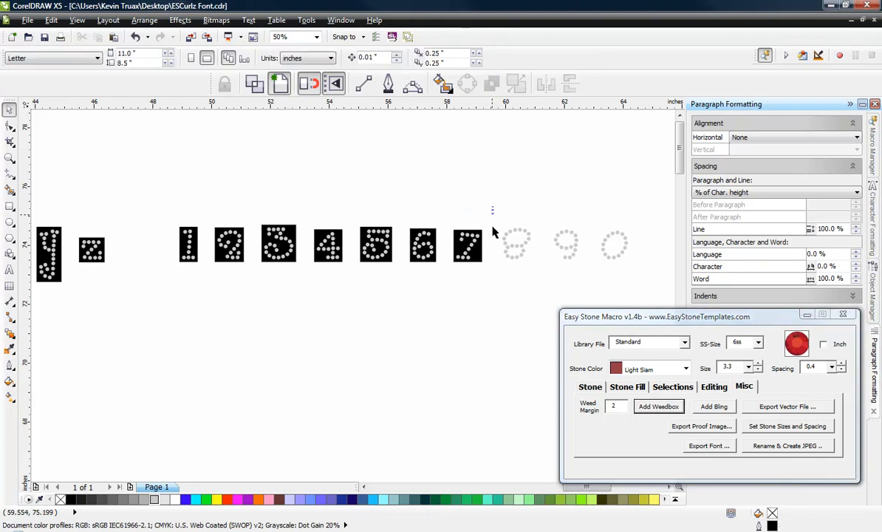
drag(494, 207, 540, 287)
click(658, 406)
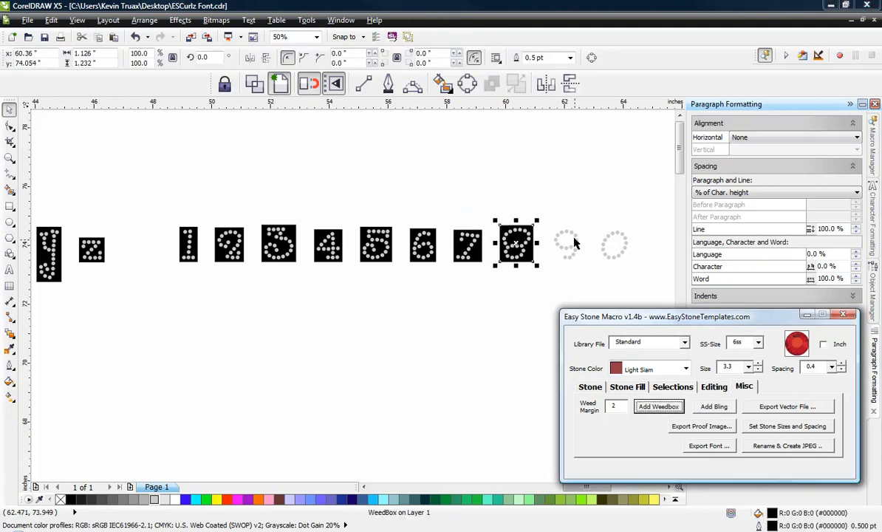
Step: Add separate weedboxes with margin 2 around the stones of the digits 9 and 0
drag(549, 207, 591, 282)
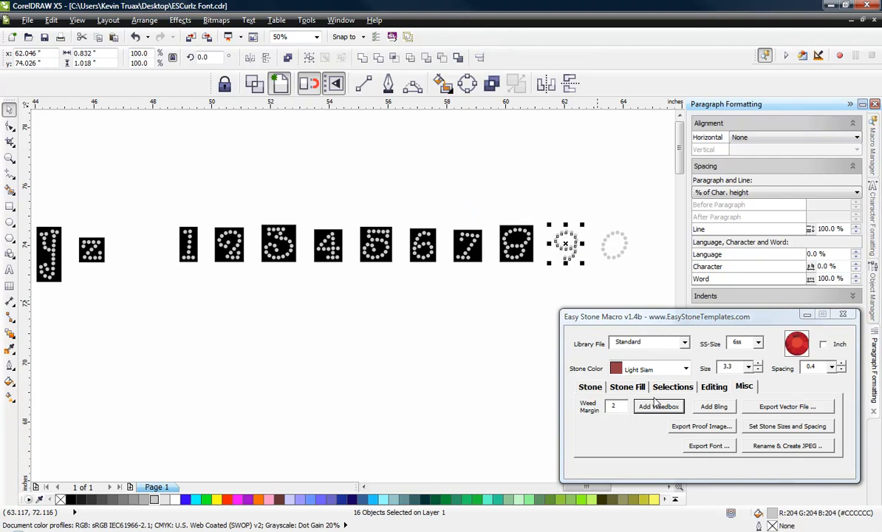
click(659, 406)
drag(585, 207, 649, 314)
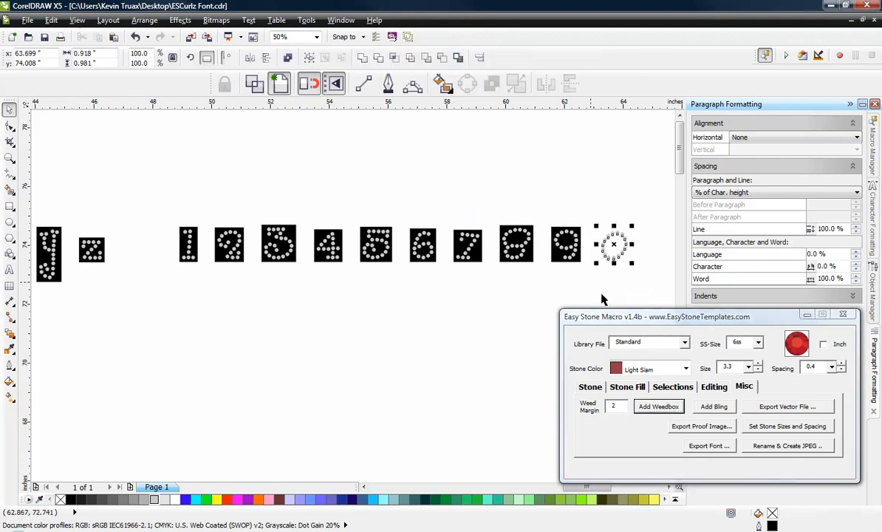
click(659, 406)
click(500, 338)
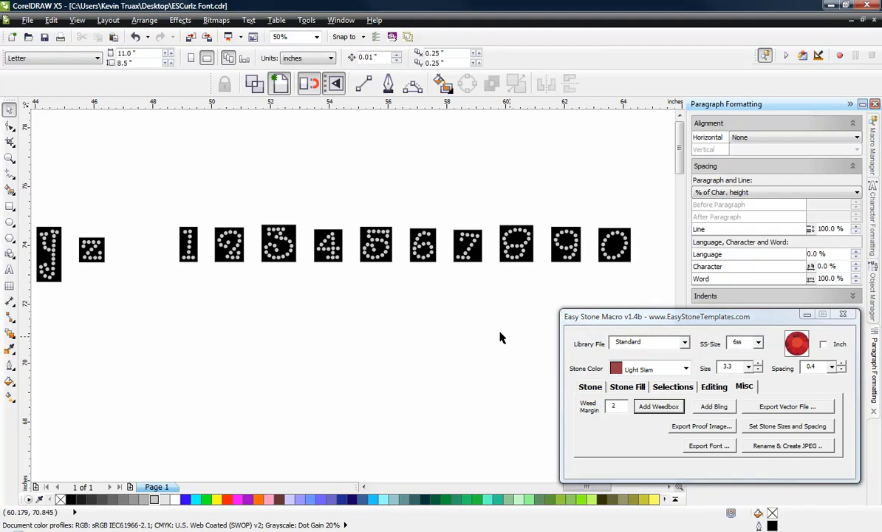
scroll(527, 303, down, 4)
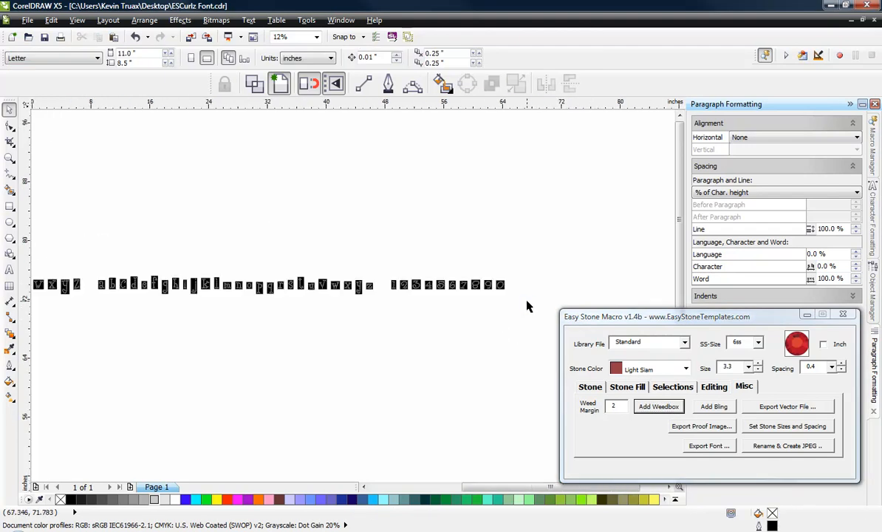
Step: Place horizontal guidelines along the upper and lower edges of the lettering row, at about 75.18 and 72.77 inches
scroll(338, 296, down, 2)
scroll(212, 297, up, 2)
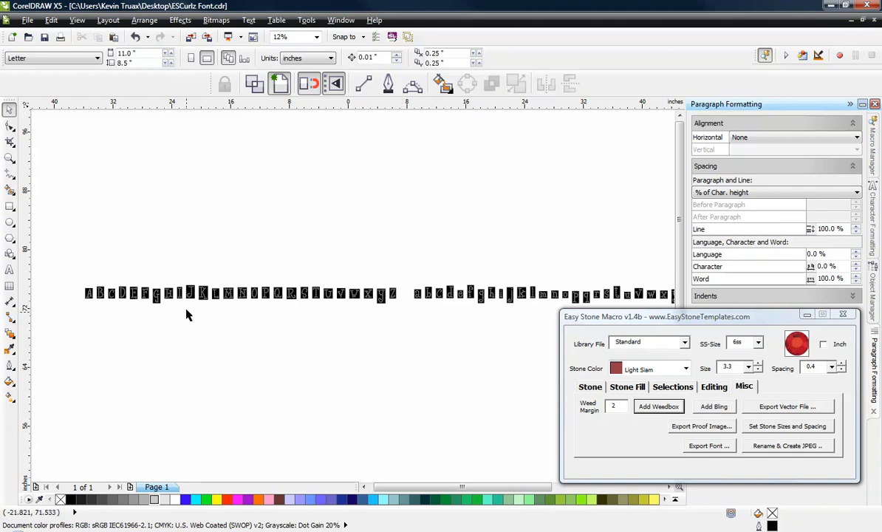
drag(170, 104, 188, 285)
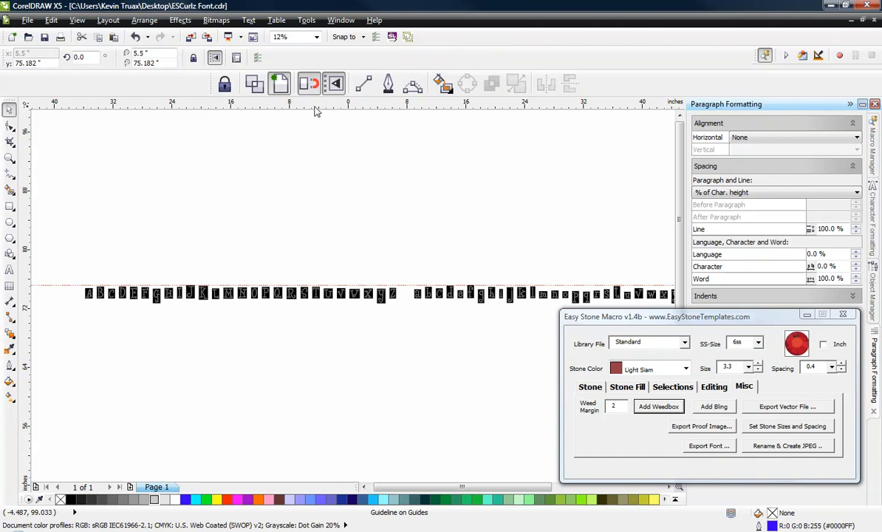
drag(316, 105, 373, 285)
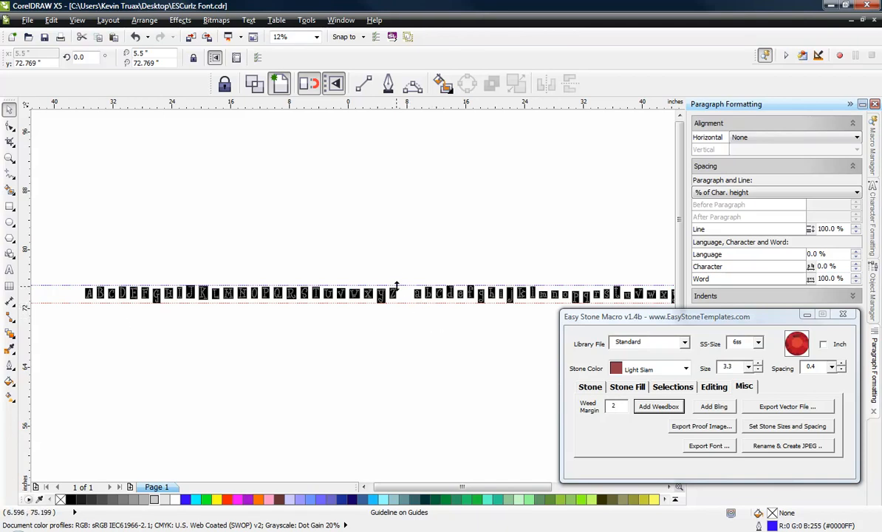
click(124, 348)
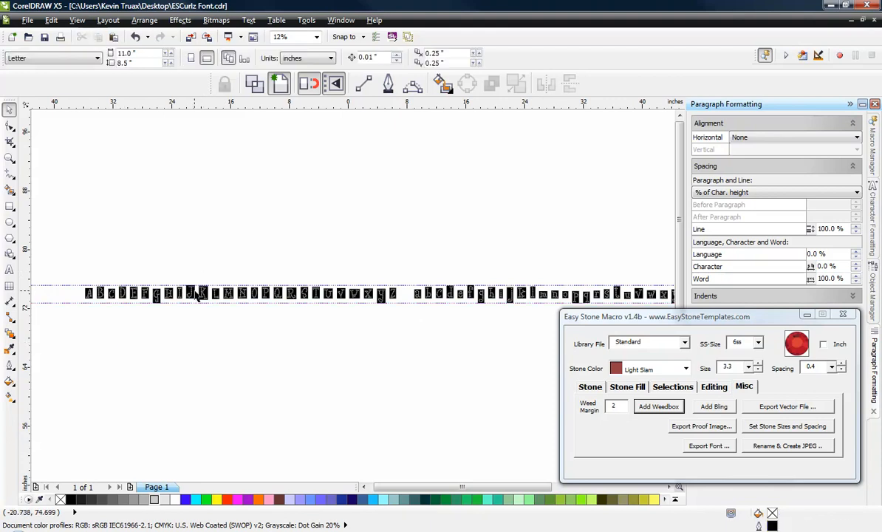
Step: Examine how the two guidelines line up with the weedboxes of the tallest and lowest capitals, including J, K, G and Y
scroll(195, 288, up, 5)
scroll(196, 289, up, 2)
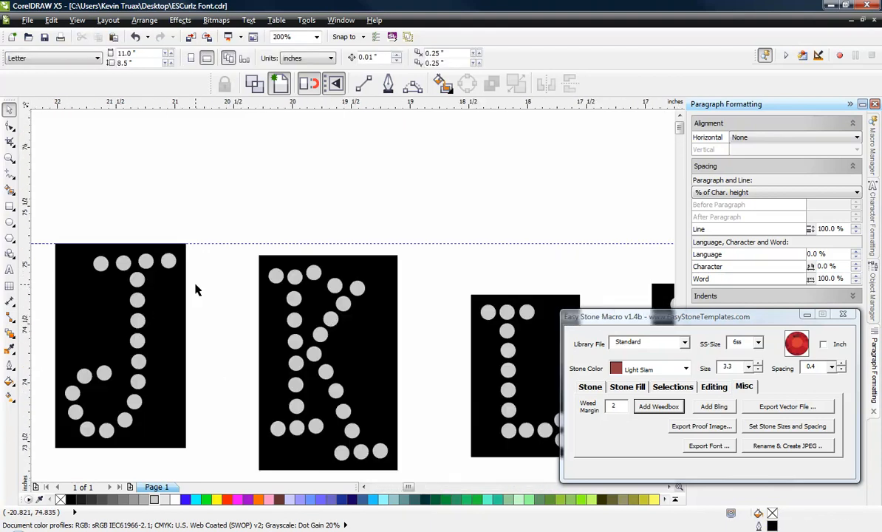
scroll(274, 264, down, 7)
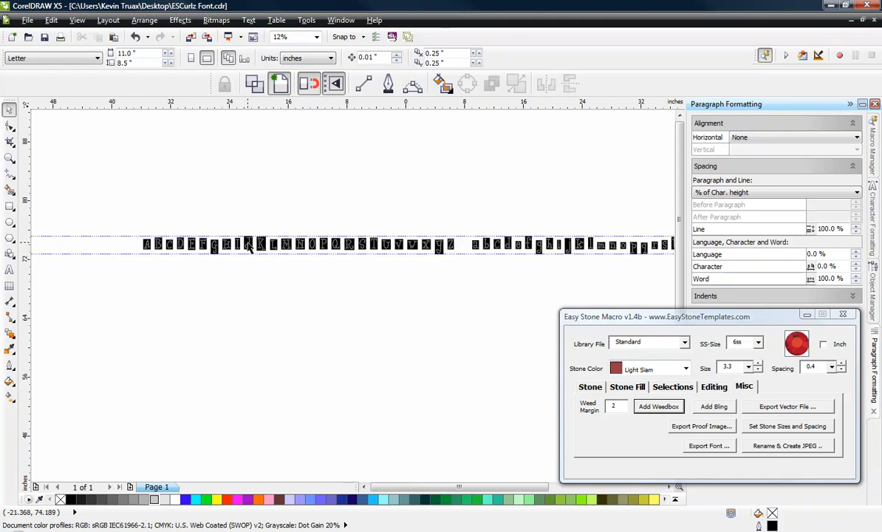
scroll(249, 246, up, 1)
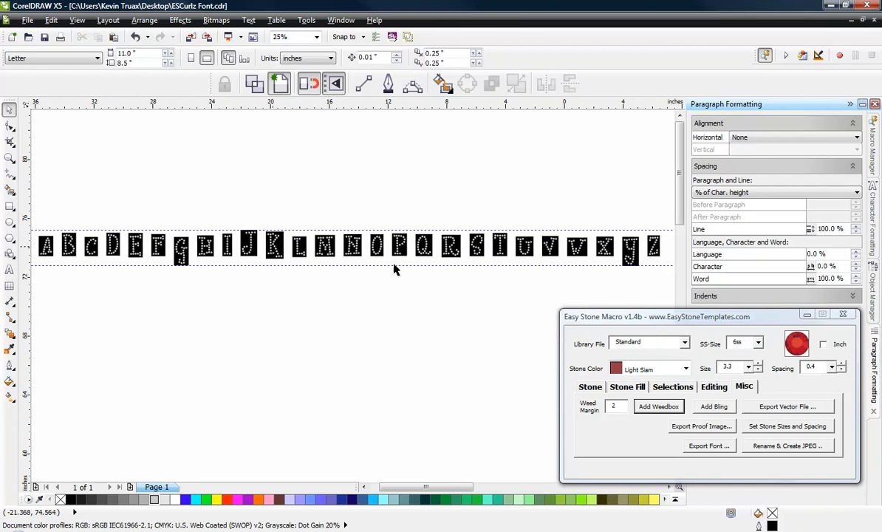
scroll(198, 253, down, 1)
scroll(442, 274, up, 5)
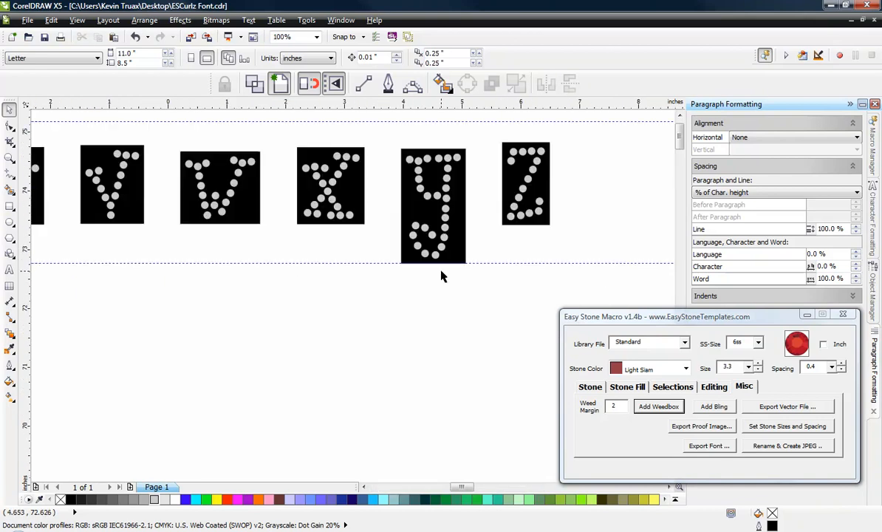
scroll(494, 246, down, 4)
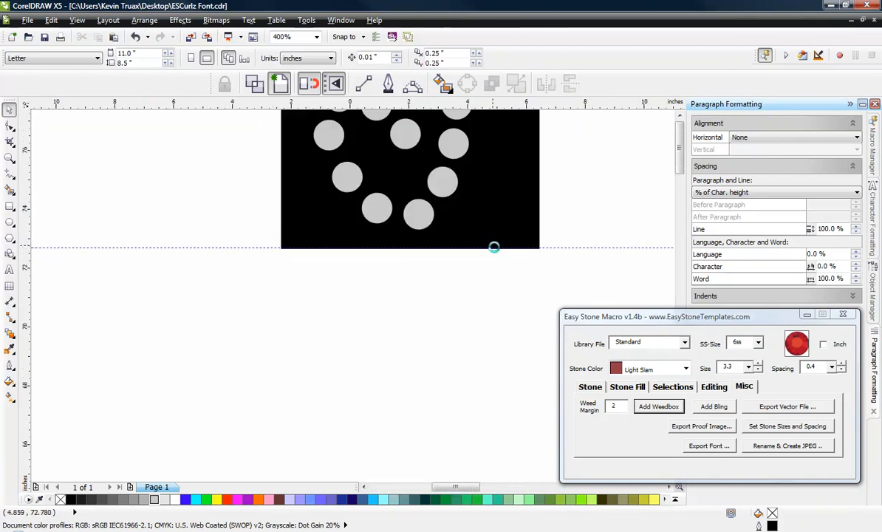
scroll(526, 280, down, 1)
scroll(280, 255, up, 4)
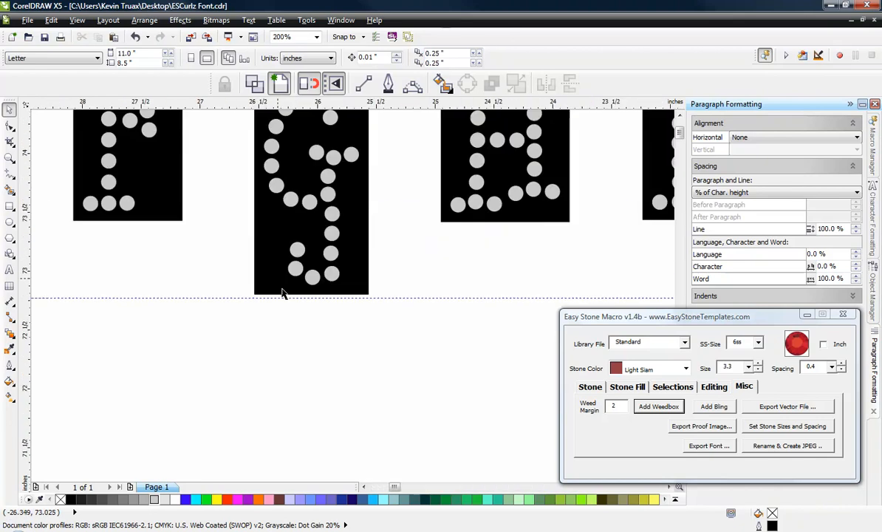
scroll(291, 310, up, 1)
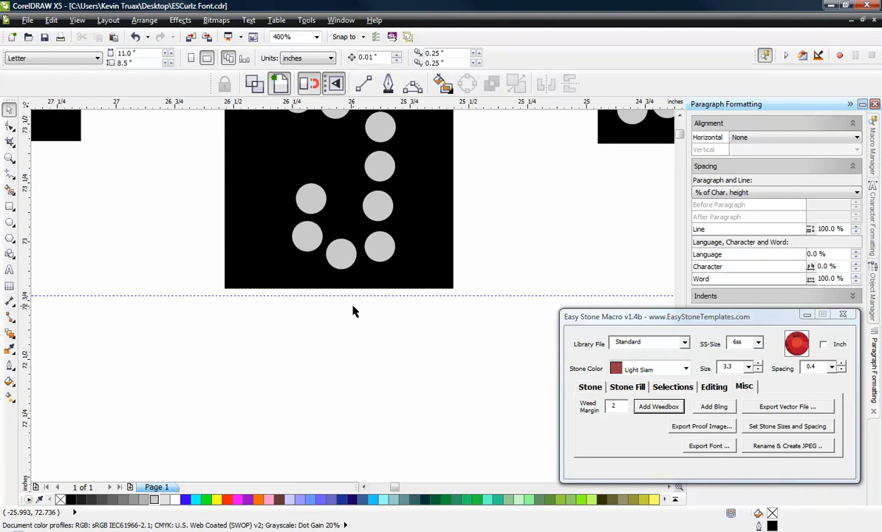
scroll(369, 296, down, 2)
scroll(354, 294, down, 3)
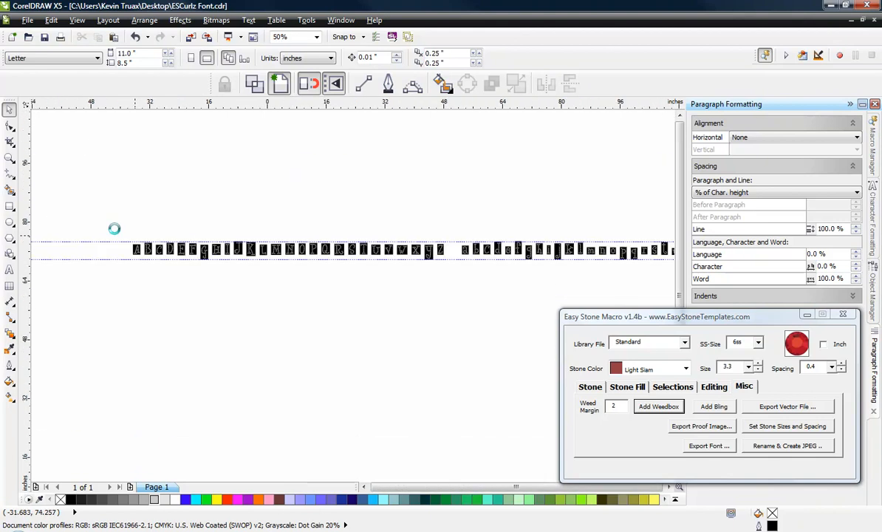
scroll(301, 250, up, 1)
scroll(333, 218, up, 2)
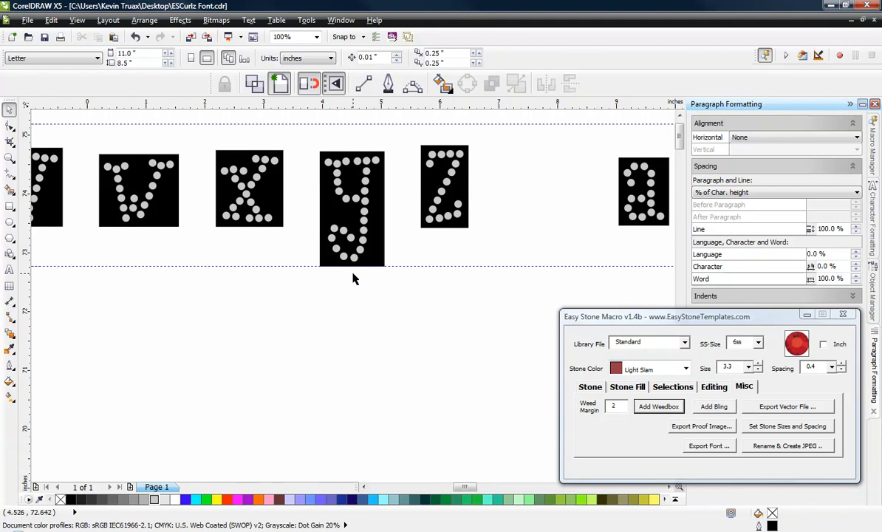
scroll(300, 259, down, 2)
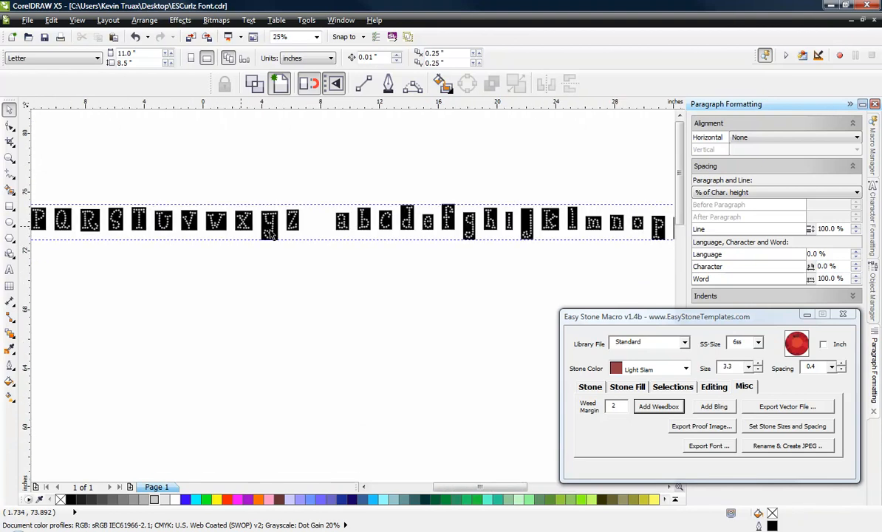
Step: Move the upper guideline to the top edge of the lowercase f weedbox, at 75.2 inches
scroll(451, 203, up, 2)
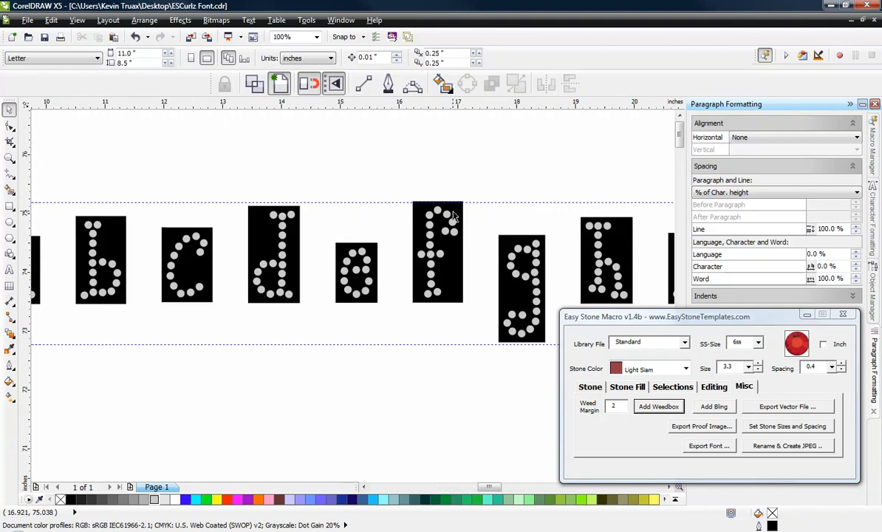
scroll(453, 213, up, 1)
scroll(453, 214, up, 1)
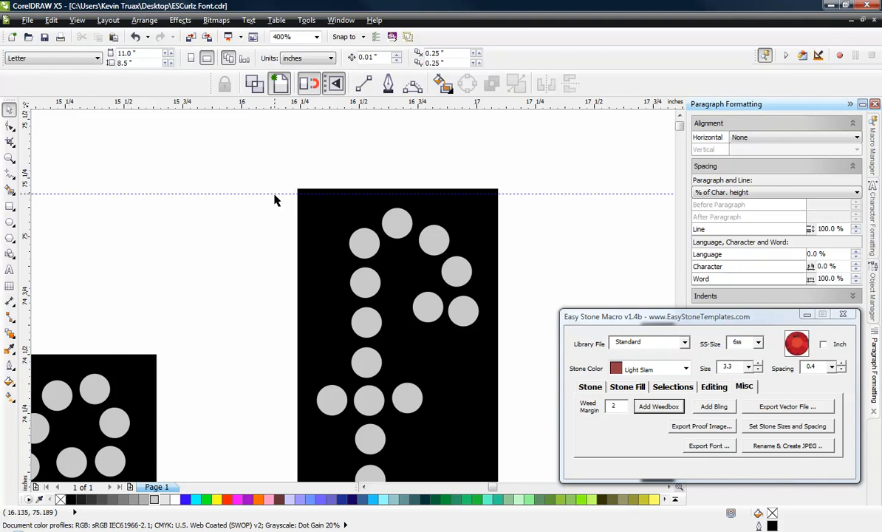
click(325, 192)
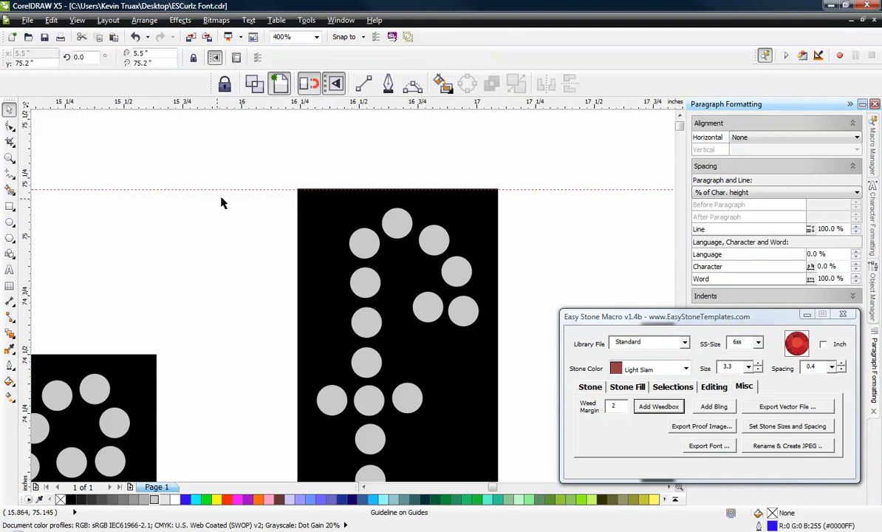
Step: Compare the tops of the tall lowercase weedboxes, such as d, f and t, with the upper guideline
scroll(218, 188, down, 2)
scroll(219, 189, down, 4)
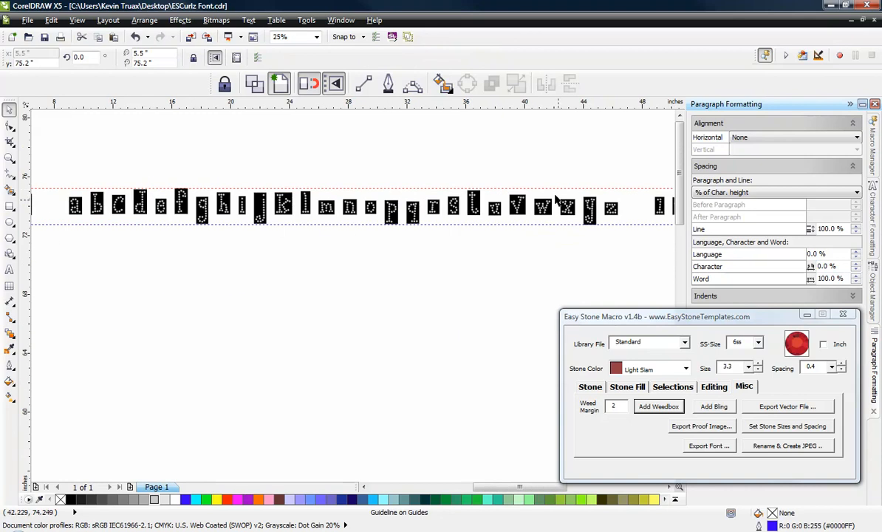
scroll(522, 191, up, 1)
scroll(523, 190, up, 1)
scroll(197, 195, down, 1)
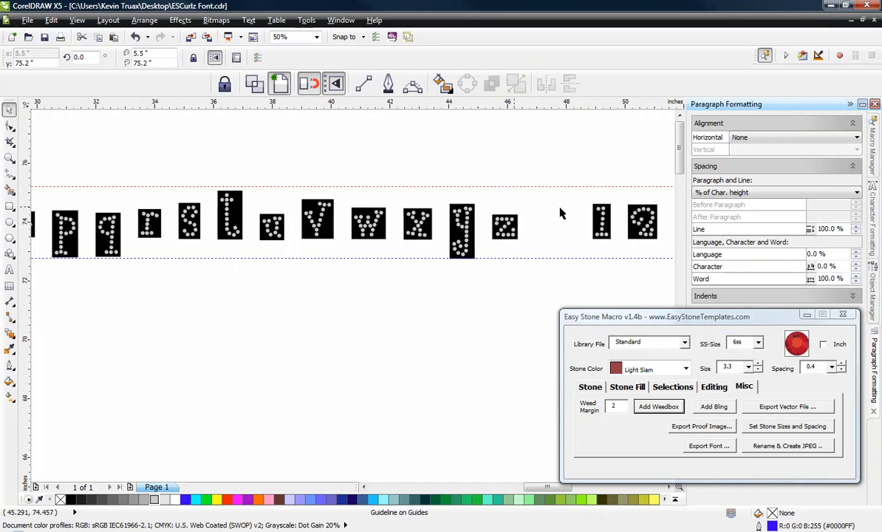
scroll(589, 212, down, 1)
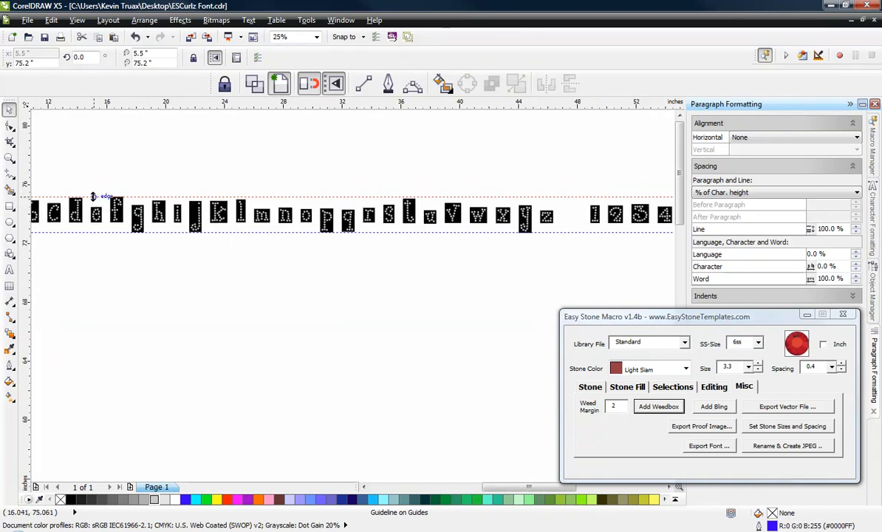
scroll(97, 196, up, 2)
scroll(212, 197, down, 1)
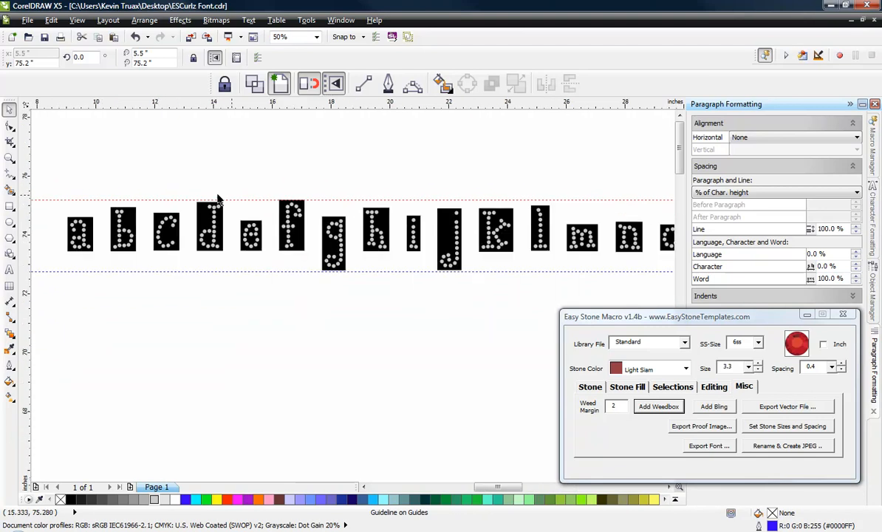
scroll(191, 205, up, 1)
scroll(347, 210, down, 2)
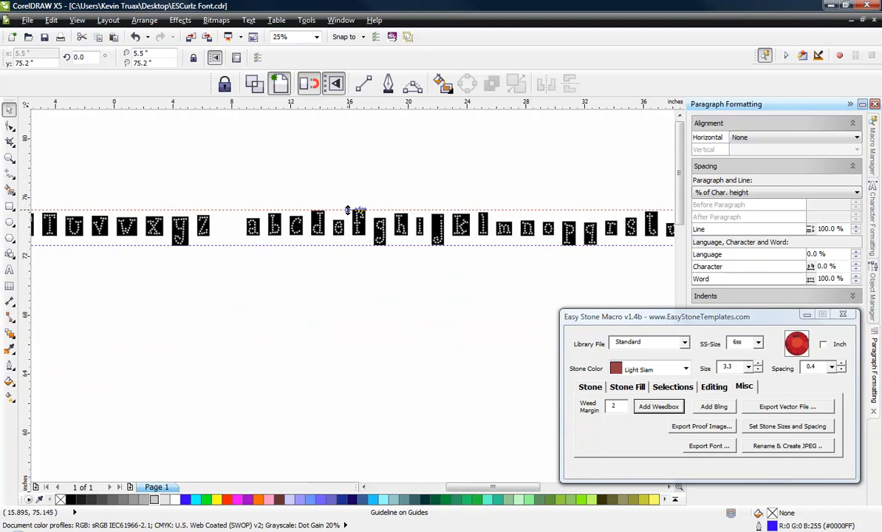
scroll(353, 213, up, 3)
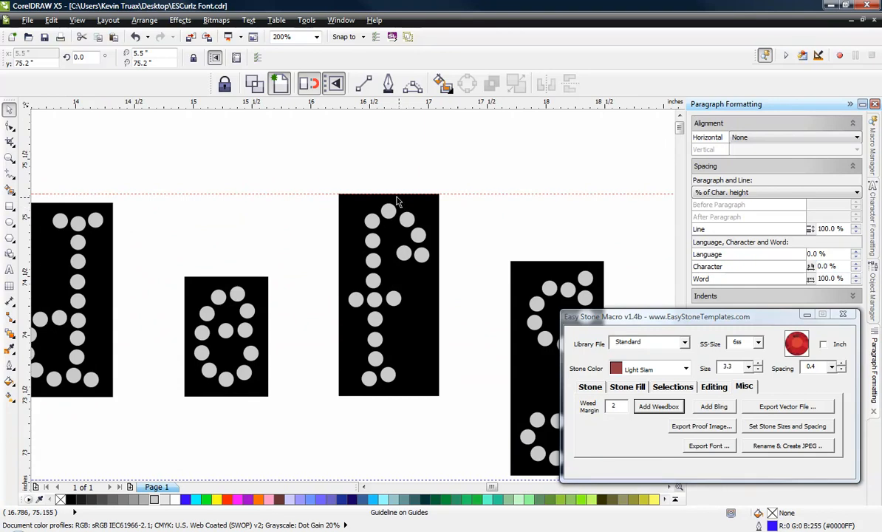
scroll(307, 175, down, 1)
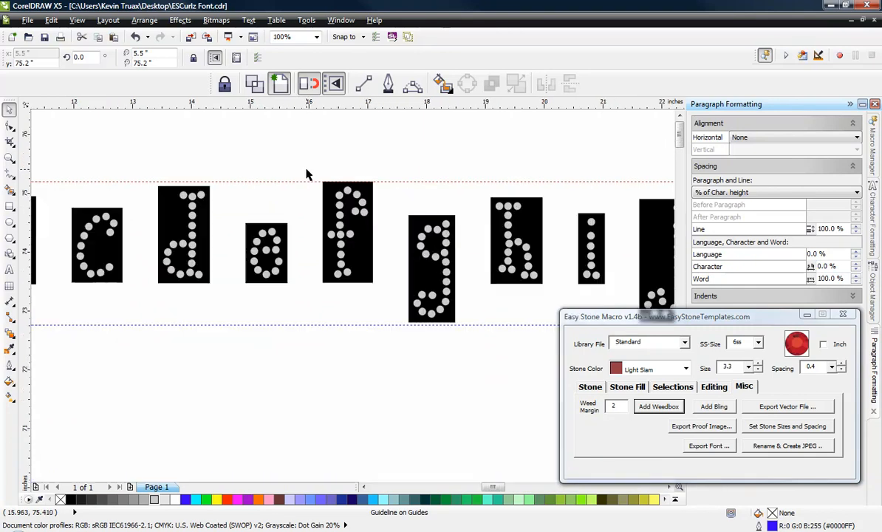
scroll(276, 240, down, 1)
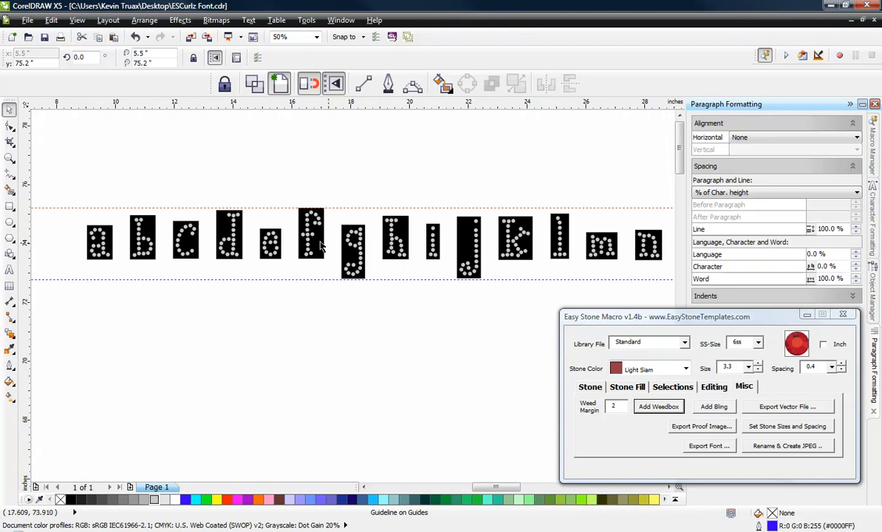
Step: Move the lower guideline down to the bottom edge of the lowercase y weedbox
scroll(344, 248, down, 1)
scroll(153, 268, up, 1)
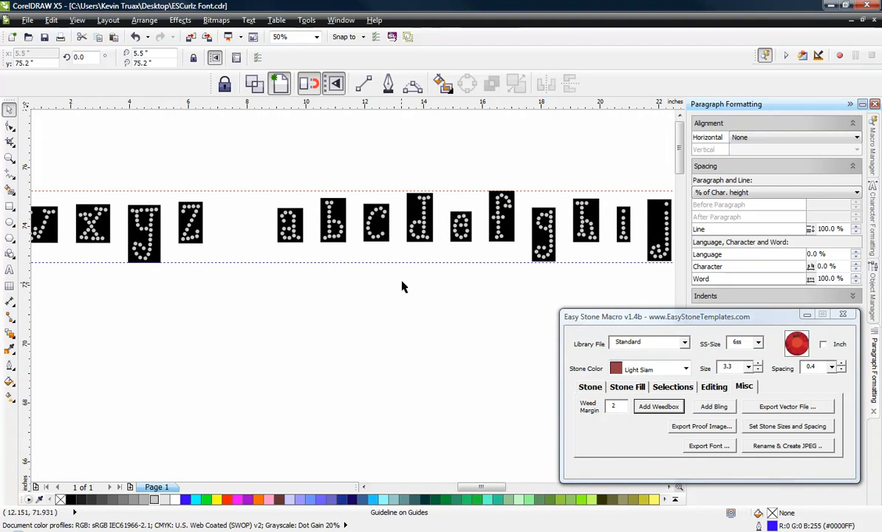
scroll(264, 246, down, 1)
scroll(547, 254, up, 1)
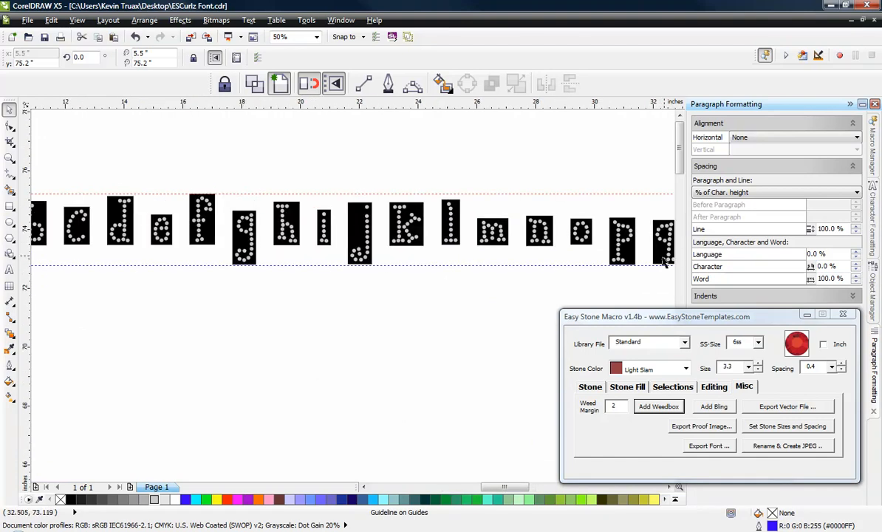
scroll(616, 249, down, 1)
scroll(615, 249, up, 2)
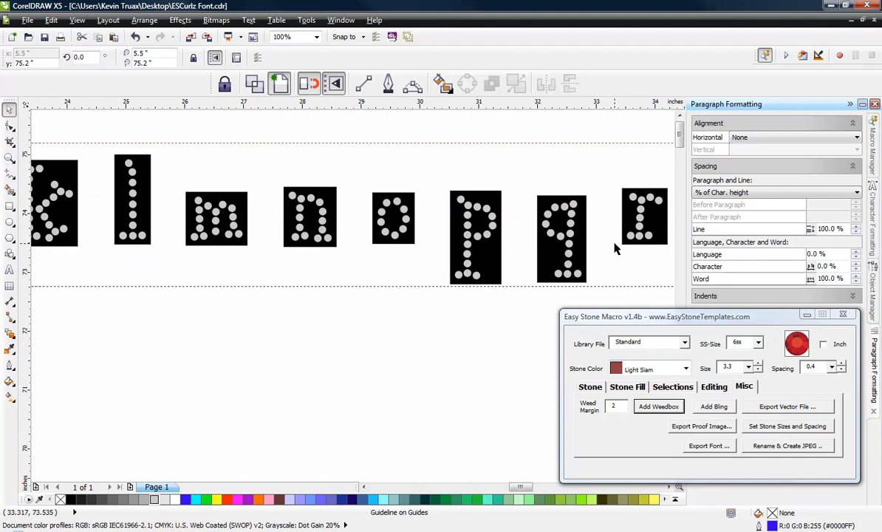
scroll(393, 226, down, 2)
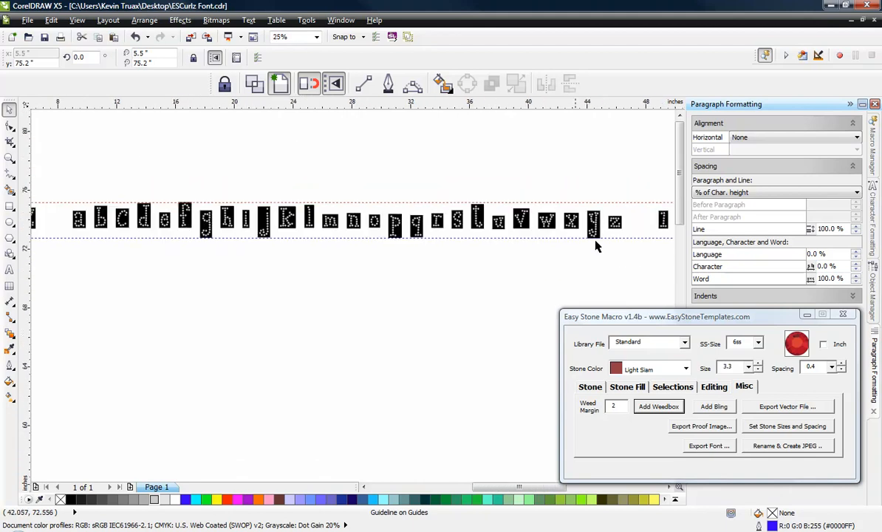
scroll(595, 246, up, 4)
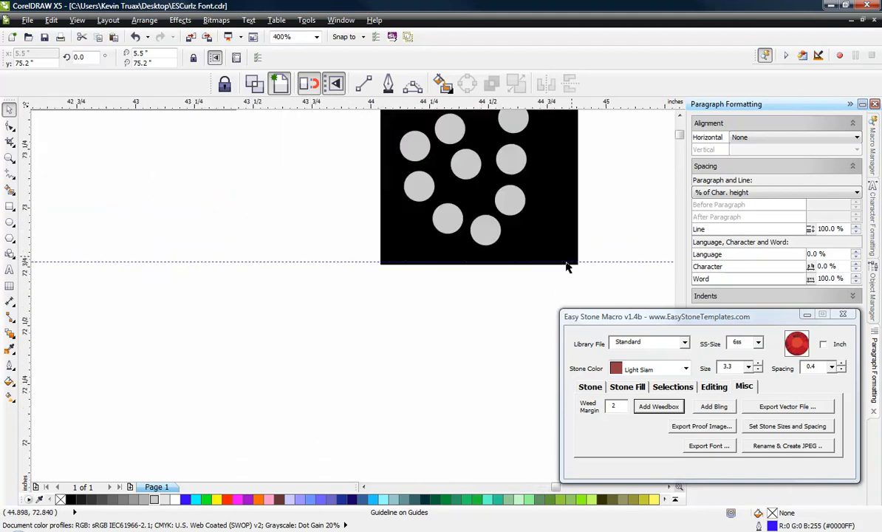
scroll(477, 273, up, 1)
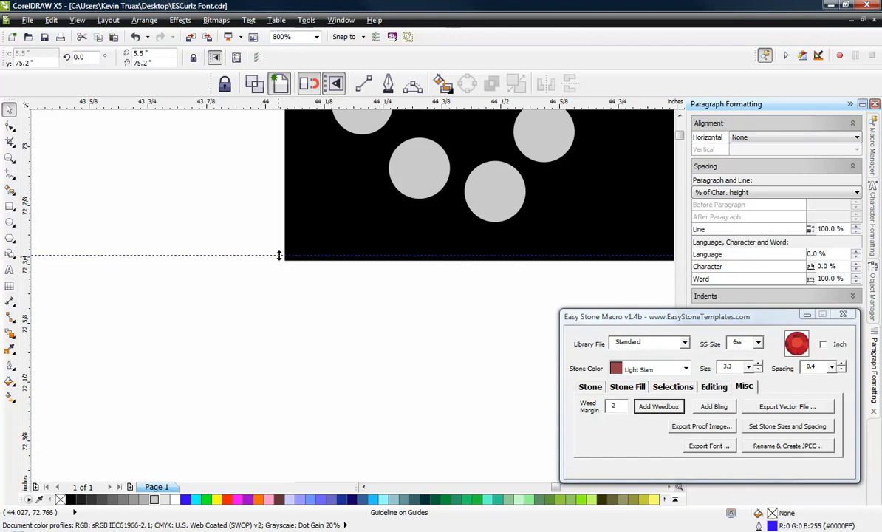
mouse_move(279, 255)
mouse_down()
mouse_move(272, 344)
mouse_move(296, 261)
mouse_up()
click(272, 299)
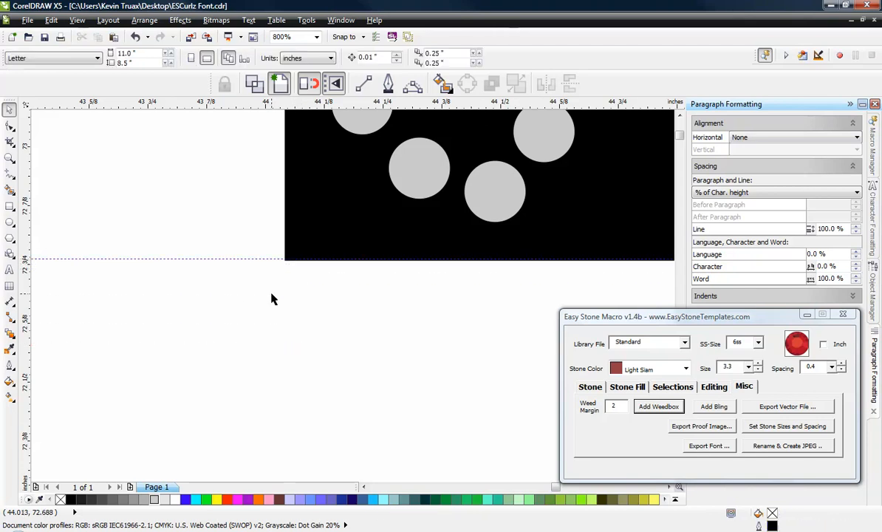
scroll(273, 300, down, 3)
scroll(273, 296, down, 3)
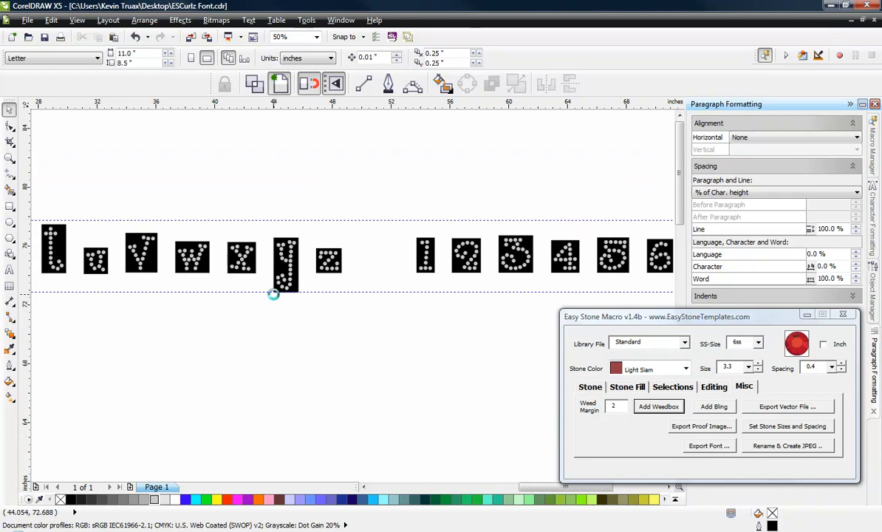
scroll(362, 311, down, 1)
scroll(363, 311, down, 1)
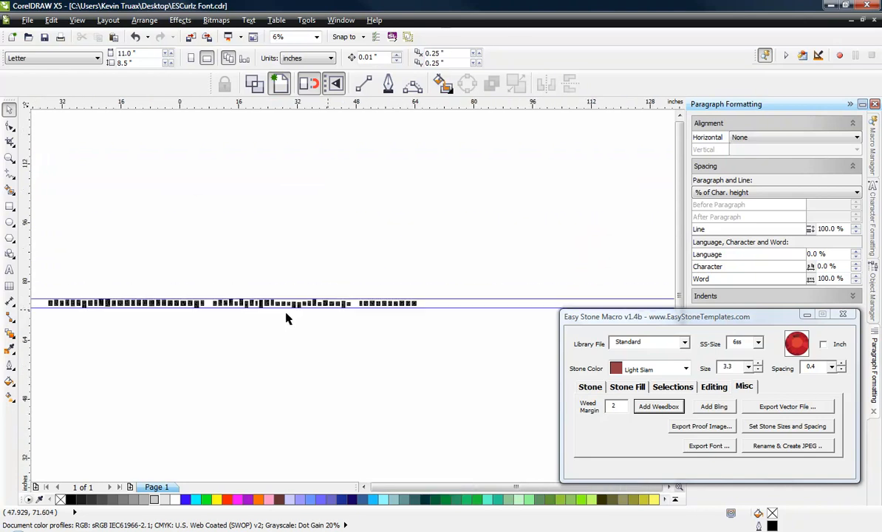
scroll(64, 314, up, 1)
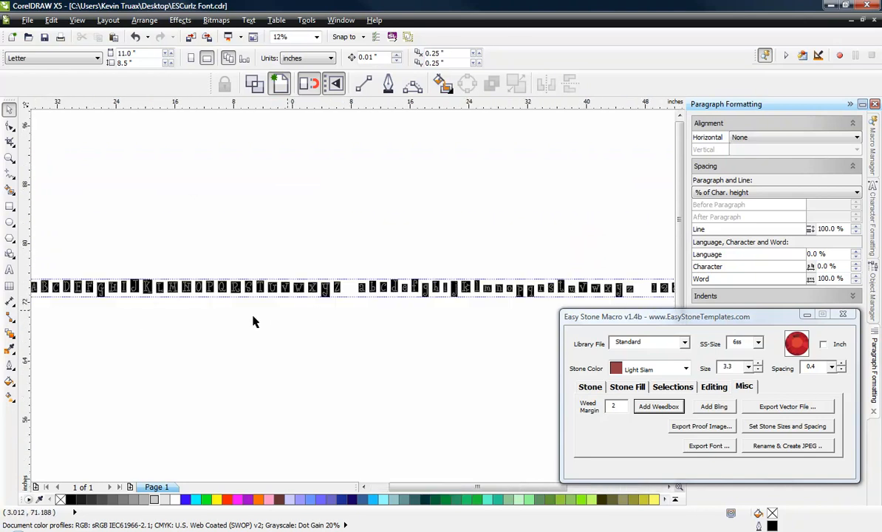
Step: Compare the heights of the capital weedboxes, especially G and J, with the upper and lower guidelines
scroll(147, 324, down, 1)
scroll(88, 320, up, 1)
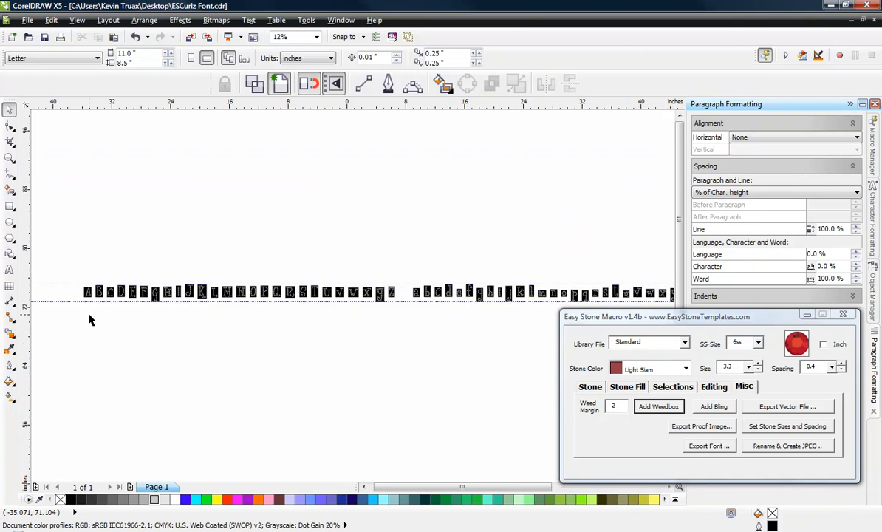
scroll(111, 322, up, 1)
scroll(200, 302, up, 3)
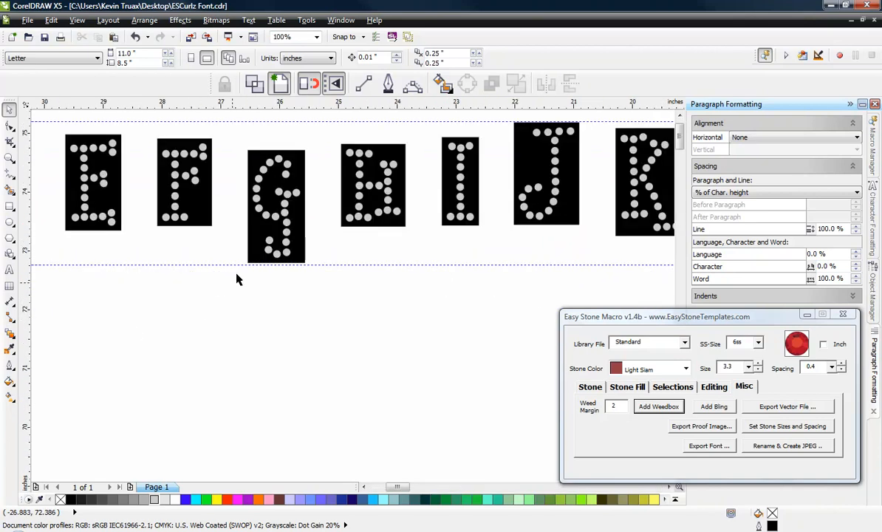
scroll(275, 268, down, 3)
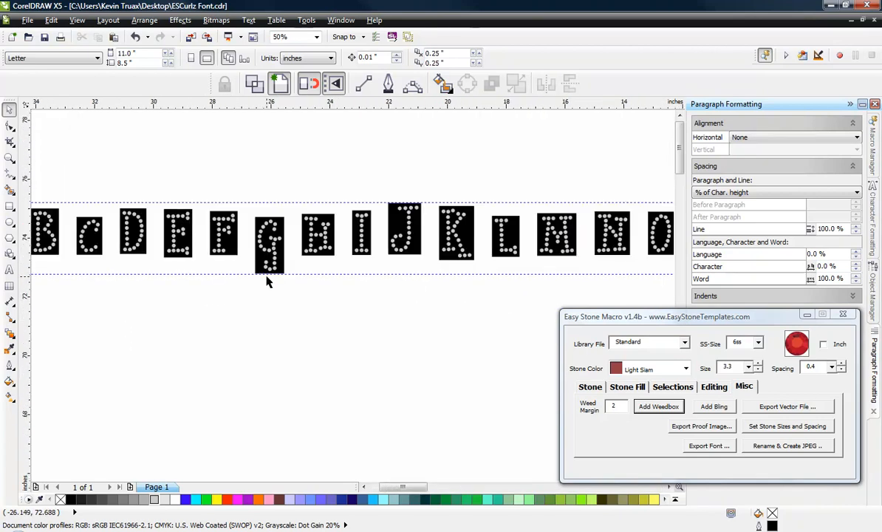
scroll(300, 255, down, 1)
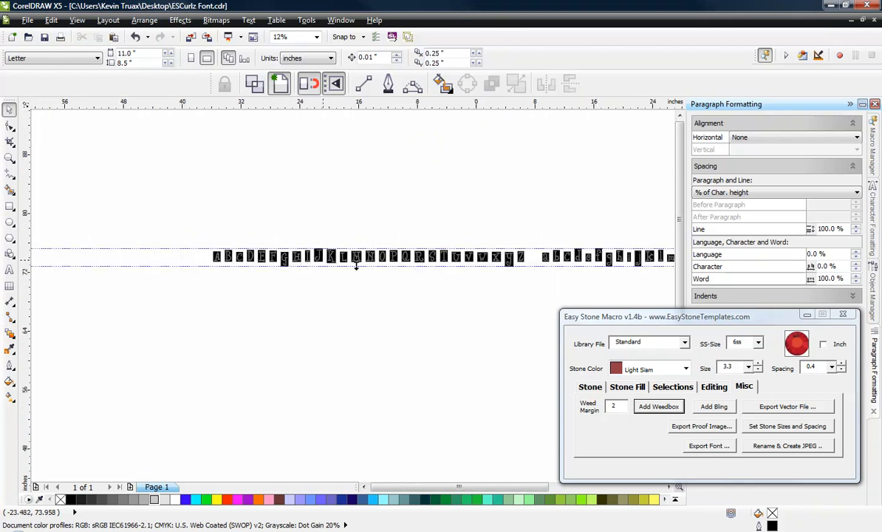
scroll(496, 263, up, 1)
scroll(499, 271, down, 1)
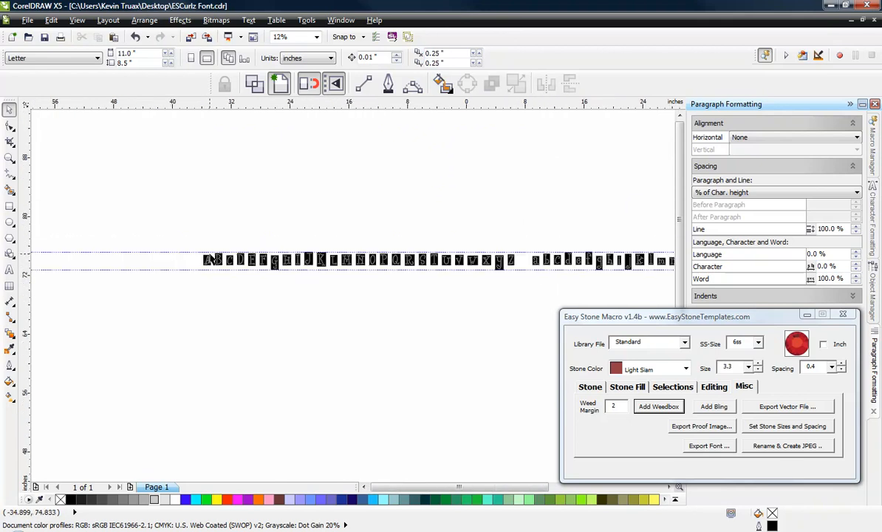
Step: Stretch the capital G weedbox down to the lower guideline and check that Snap to Guidelines is enabled
scroll(273, 263, up, 6)
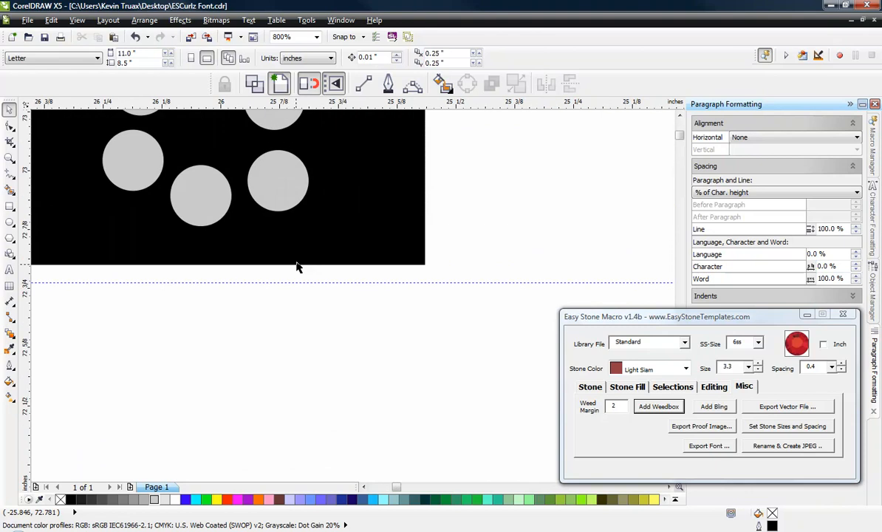
click(297, 266)
drag(193, 264, 193, 283)
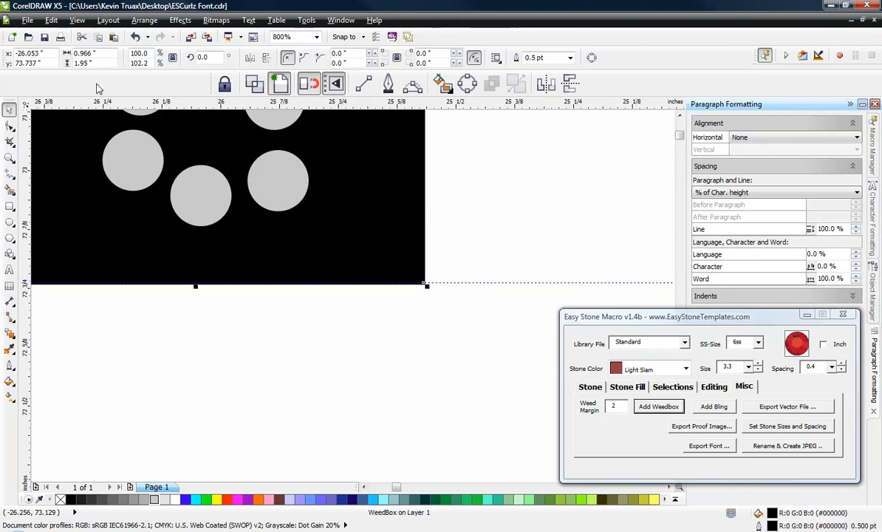
click(77, 20)
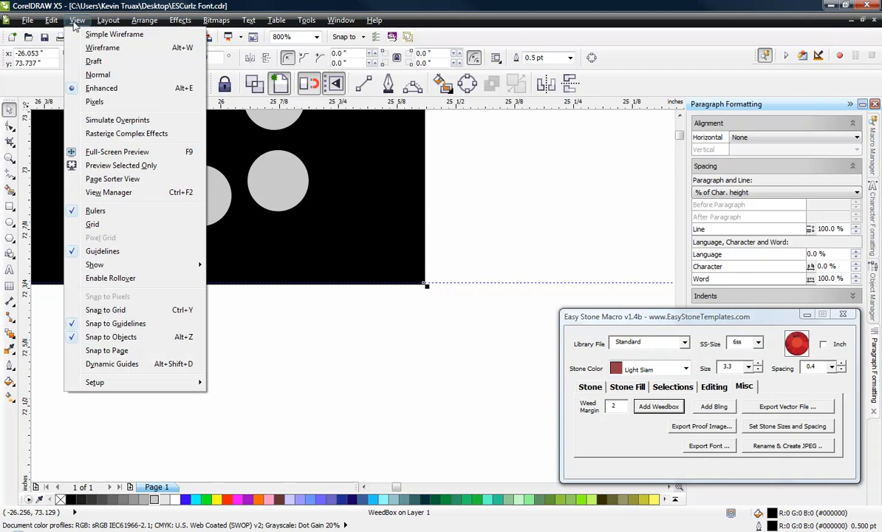
click(135, 327)
scroll(226, 320, down, 5)
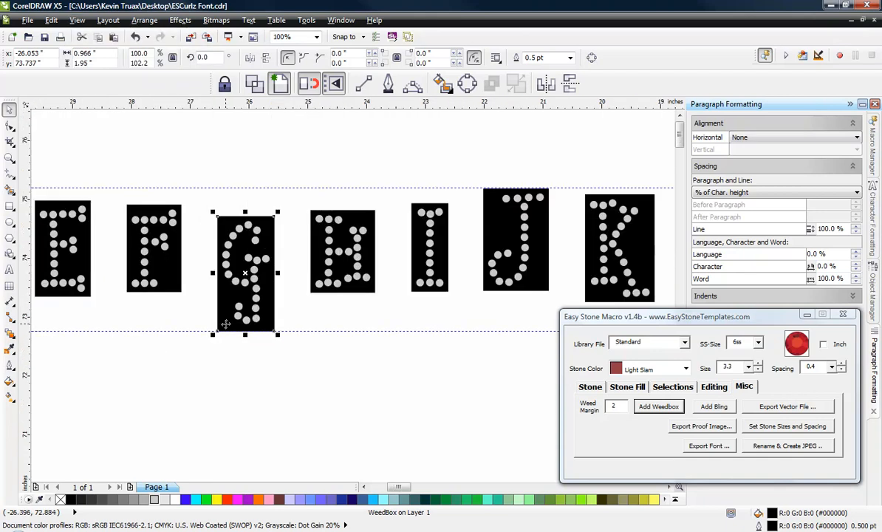
click(277, 397)
Step: Stretch the capital F weedbox up to the upper guideline and down to the lower guideline
scroll(344, 257, down, 1)
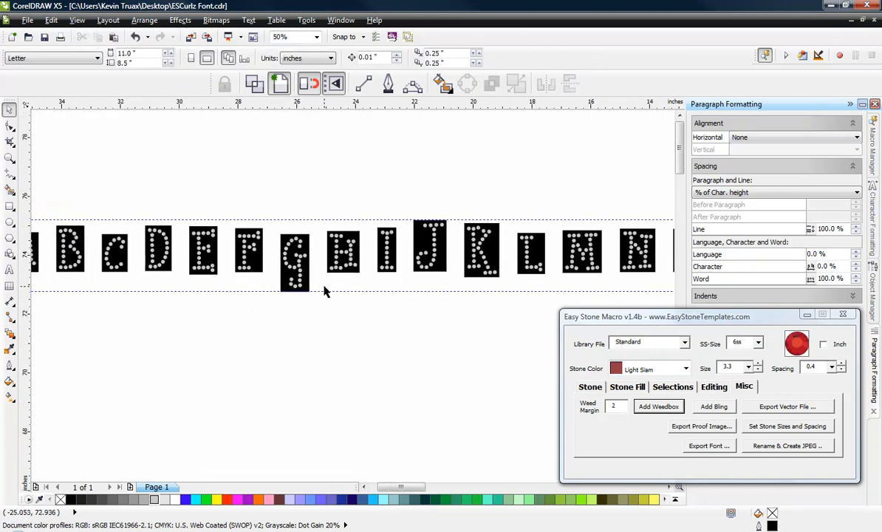
scroll(324, 291, down, 1)
scroll(218, 290, up, 1)
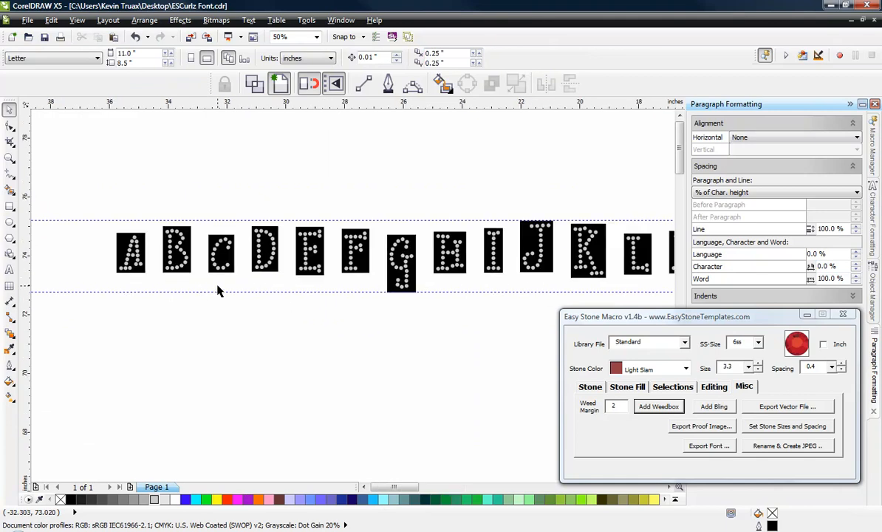
scroll(338, 252, up, 2)
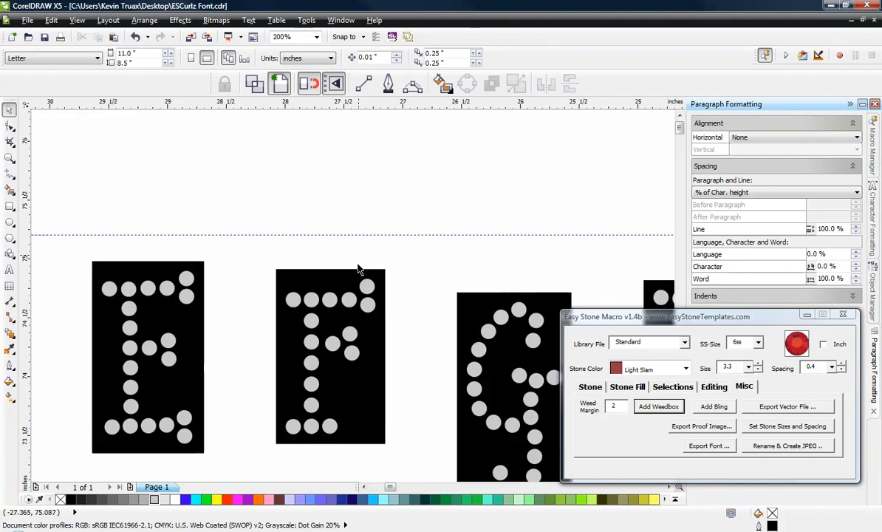
click(336, 271)
drag(331, 263, 331, 229)
scroll(334, 222, down, 1)
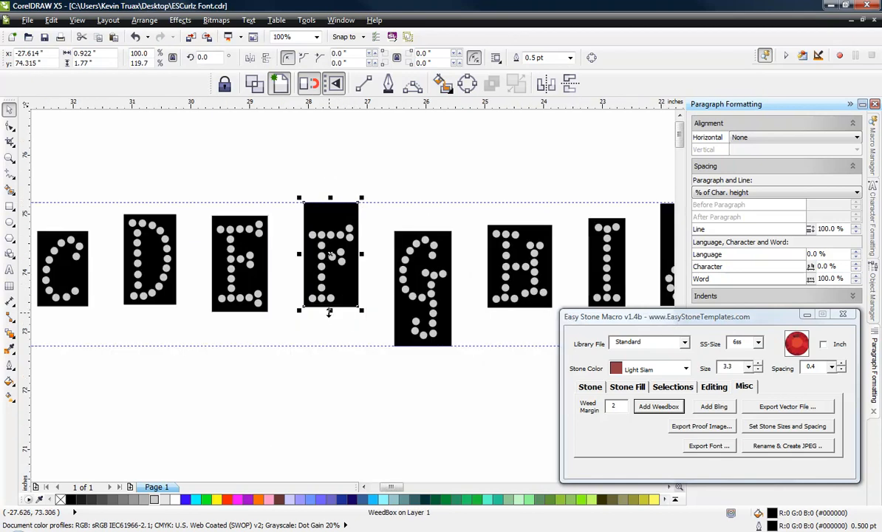
drag(331, 311, 331, 345)
click(321, 396)
Step: Extend the top edge of the capital G weedbox up to the upper guideline
click(425, 241)
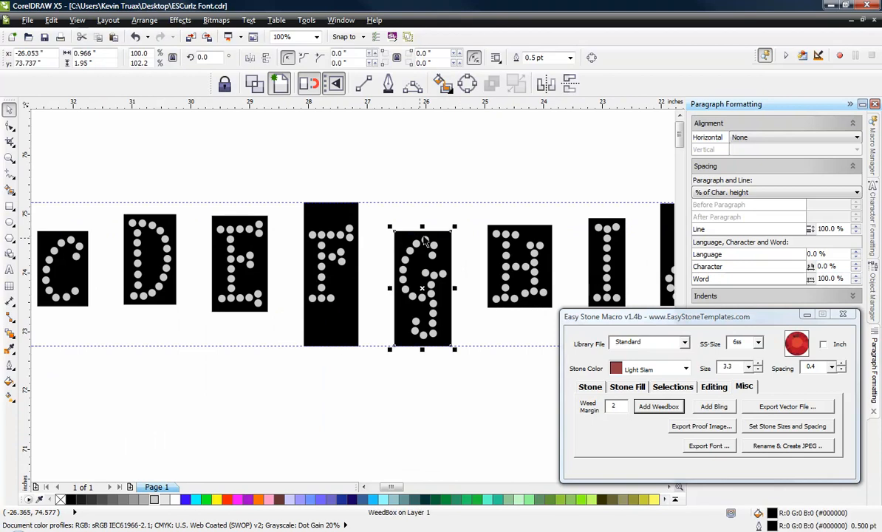
drag(421, 229, 422, 202)
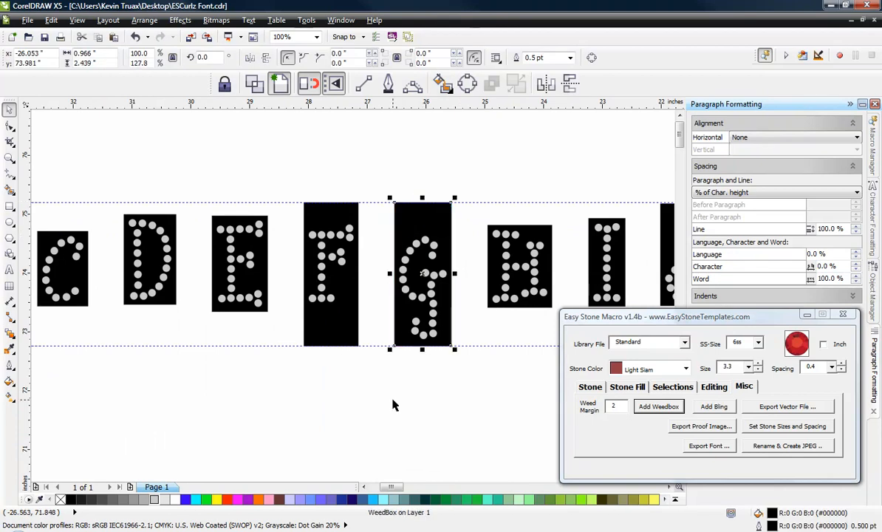
click(394, 404)
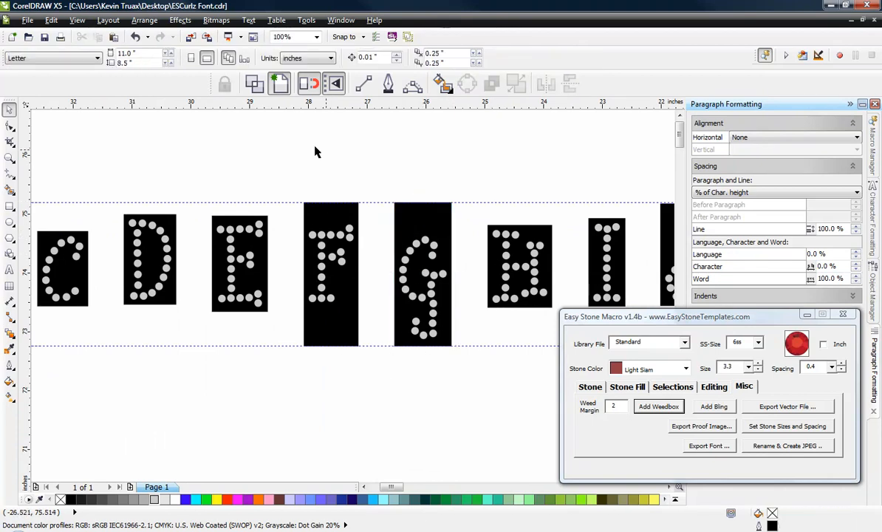
Step: Stretch the capital A weedbox vertically so that it reaches both the upper and lower guidelines
scroll(315, 151, down, 1)
scroll(87, 213, up, 1)
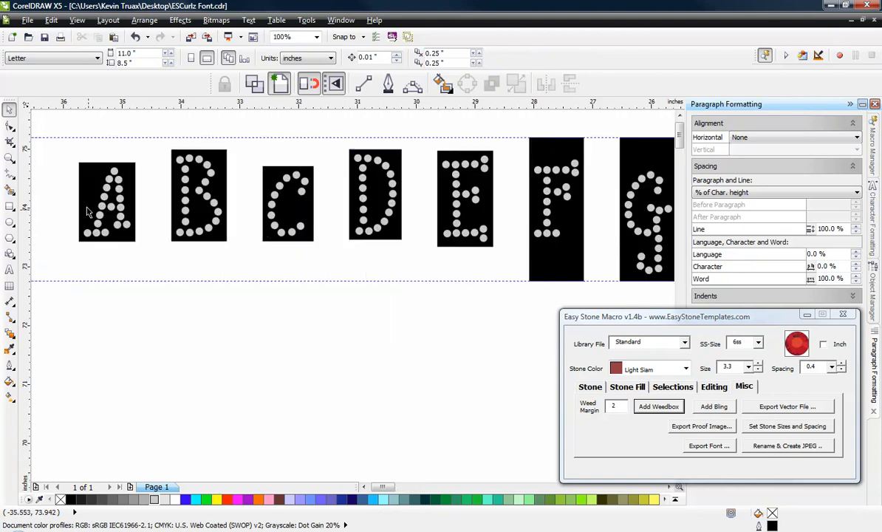
scroll(91, 166, up, 1)
click(91, 173)
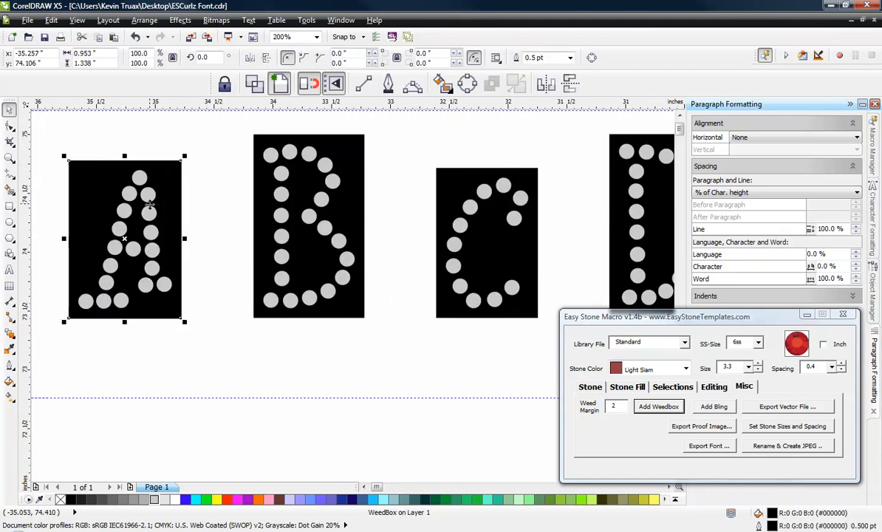
scroll(135, 173, down, 1)
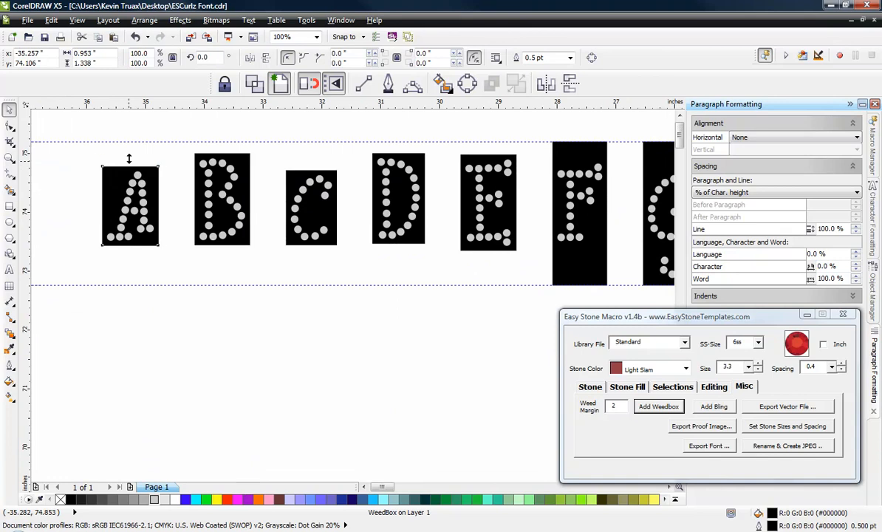
drag(129, 164, 130, 137)
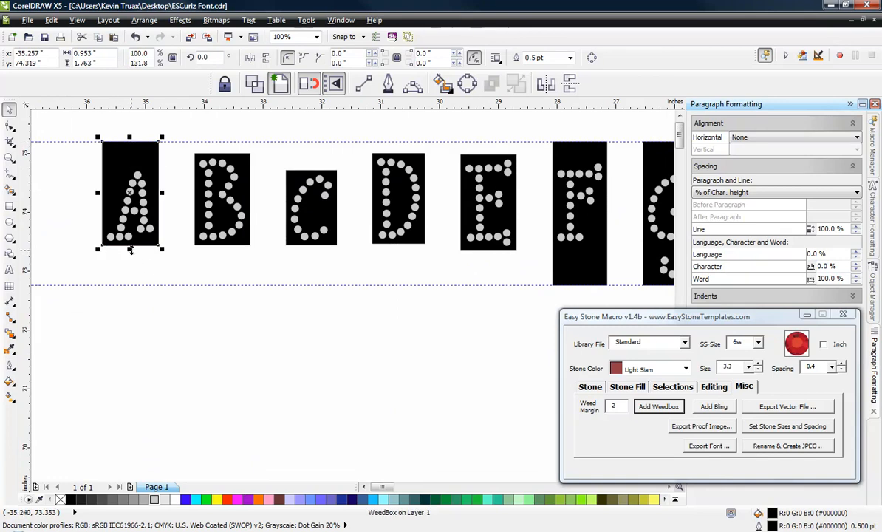
drag(129, 248, 130, 286)
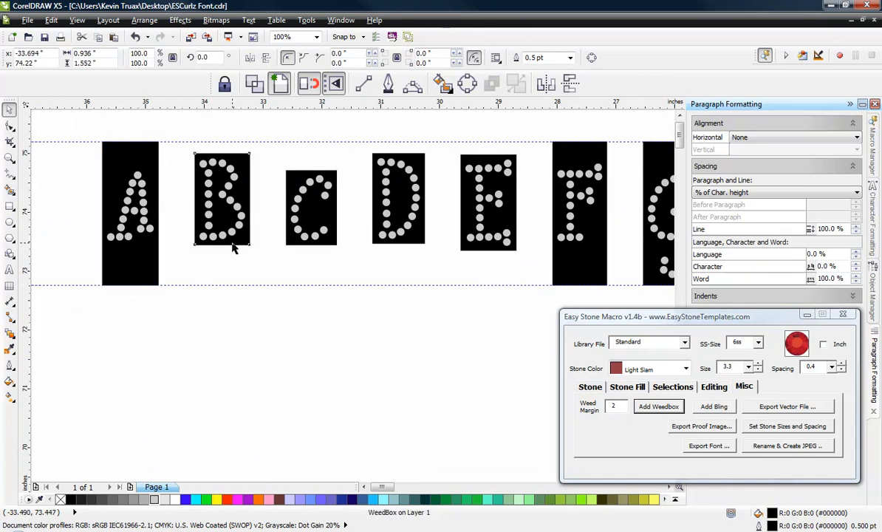
Step: Stretch the capital B and C weedboxes vertically to span the full height between the two guidelines
click(219, 235)
drag(218, 263, 226, 285)
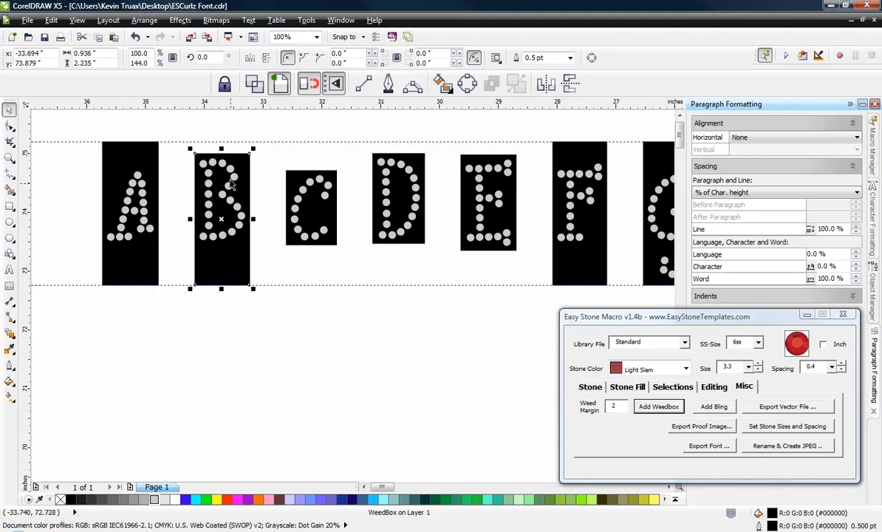
drag(220, 147, 221, 138)
click(294, 247)
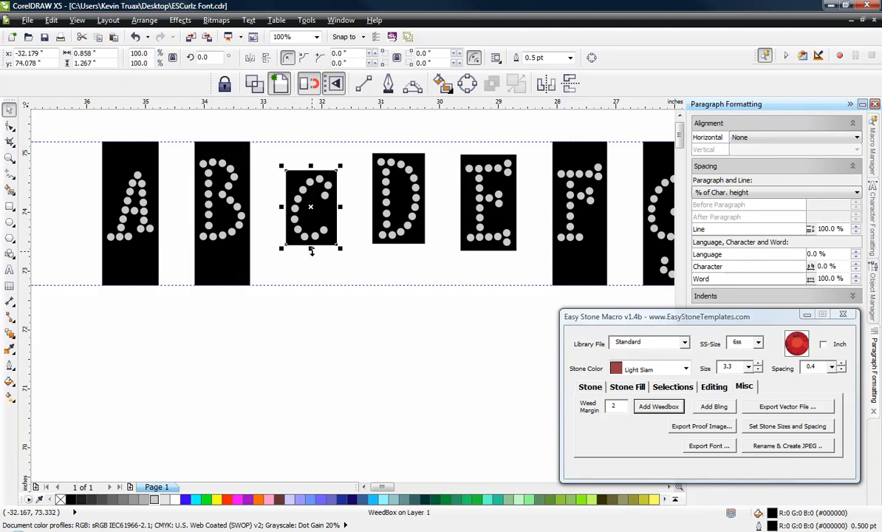
drag(311, 250, 311, 287)
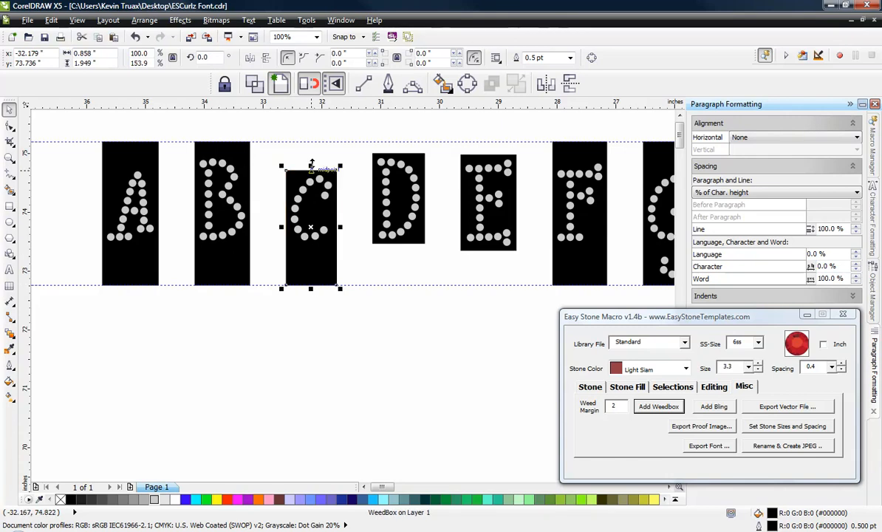
drag(311, 164, 318, 141)
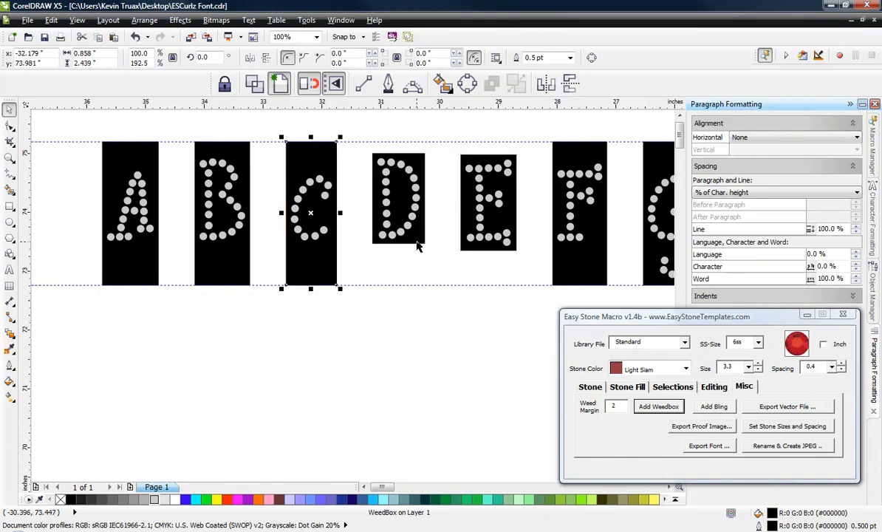
Step: Extend the capital D and E weedboxes to the upper and lower guidelines, then deselect everything
click(391, 227)
drag(398, 249, 399, 288)
drag(399, 151, 403, 139)
click(471, 162)
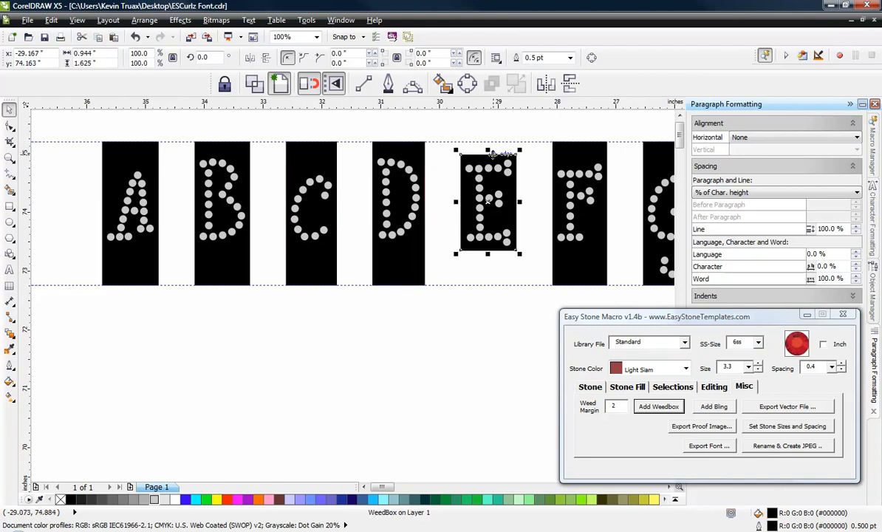
drag(489, 148, 488, 137)
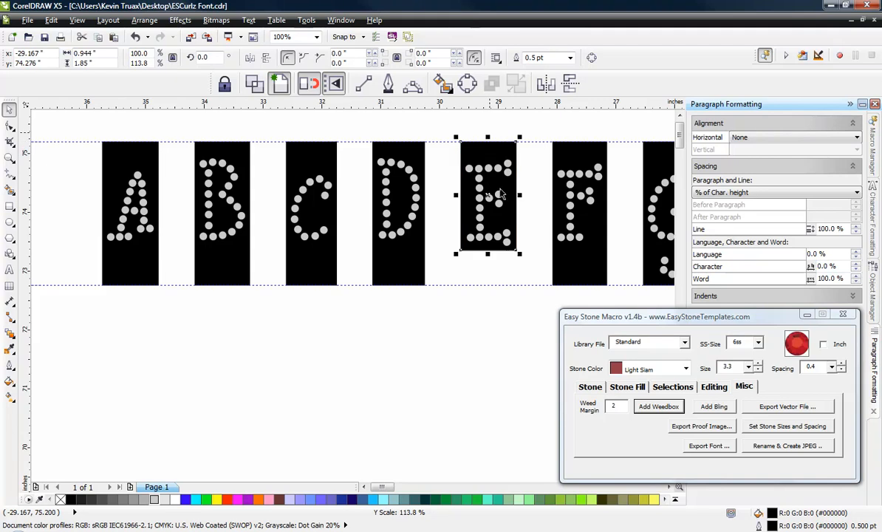
drag(485, 252, 482, 286)
scroll(386, 273, down, 2)
click(296, 296)
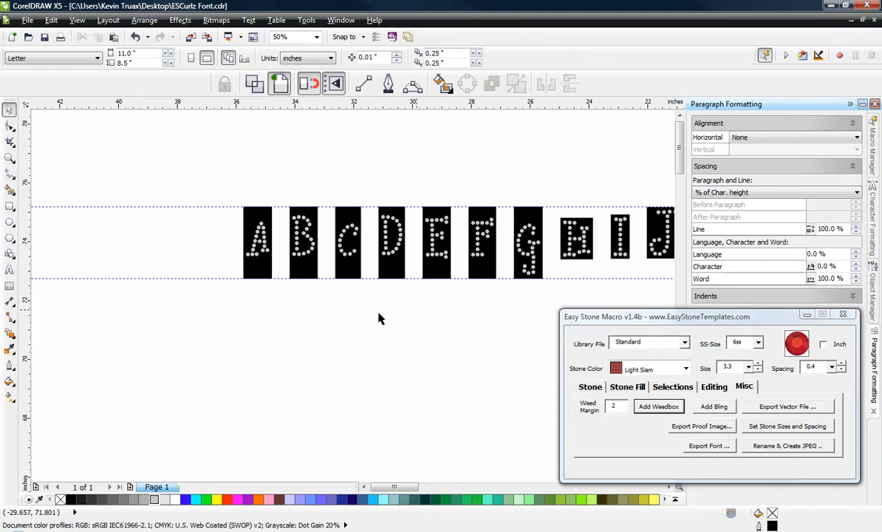
Step: Extend the top edges of the capital H and I weedboxes up to the upper guideline
scroll(390, 326, down, 1)
scroll(482, 277, up, 2)
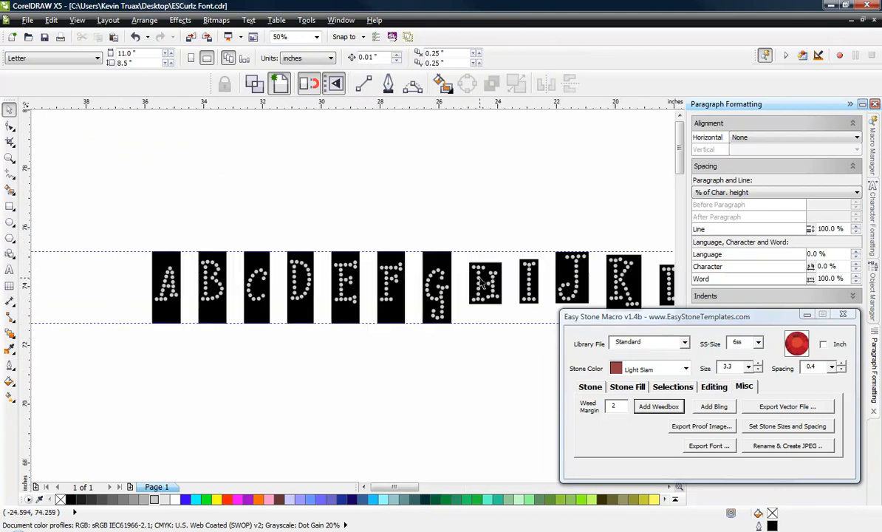
click(498, 256)
click(484, 249)
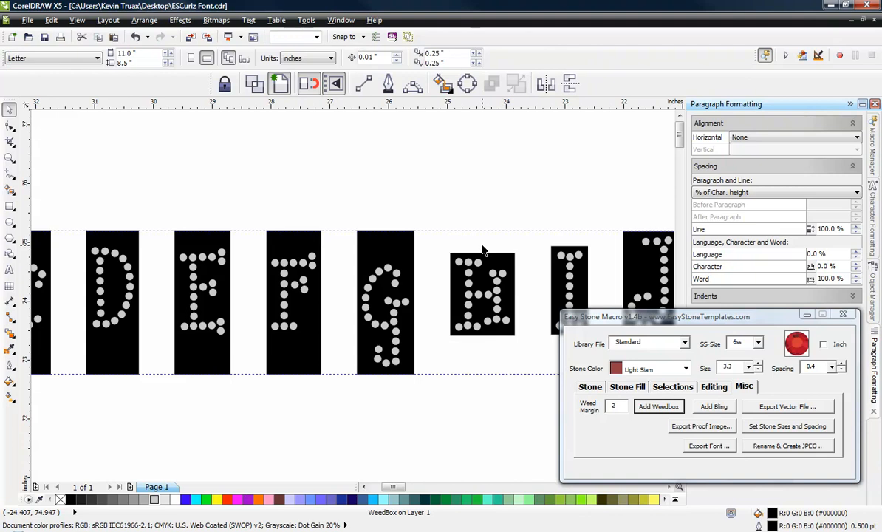
click(488, 257)
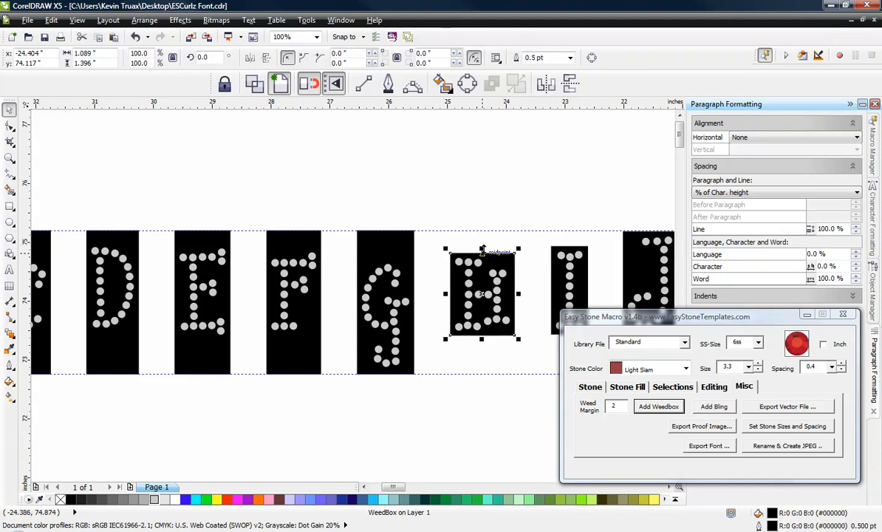
drag(482, 249, 482, 230)
click(571, 249)
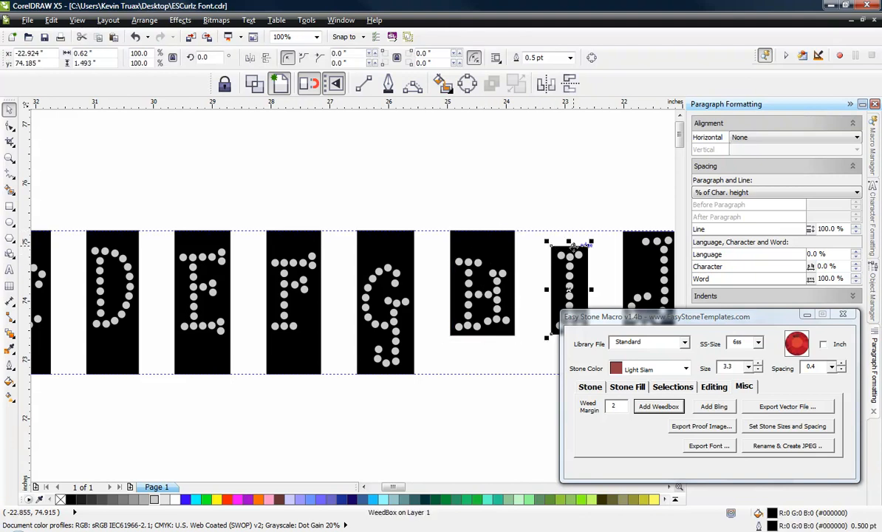
drag(570, 244, 570, 226)
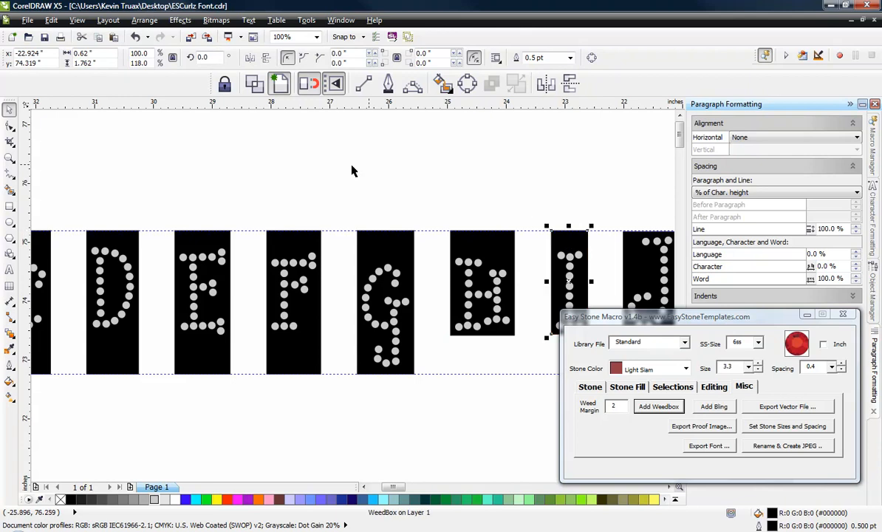
Step: Stretch the capital K and J weedboxes upward so that their top edges meet the upper guideline
scroll(347, 172, down, 2)
scroll(591, 198, up, 4)
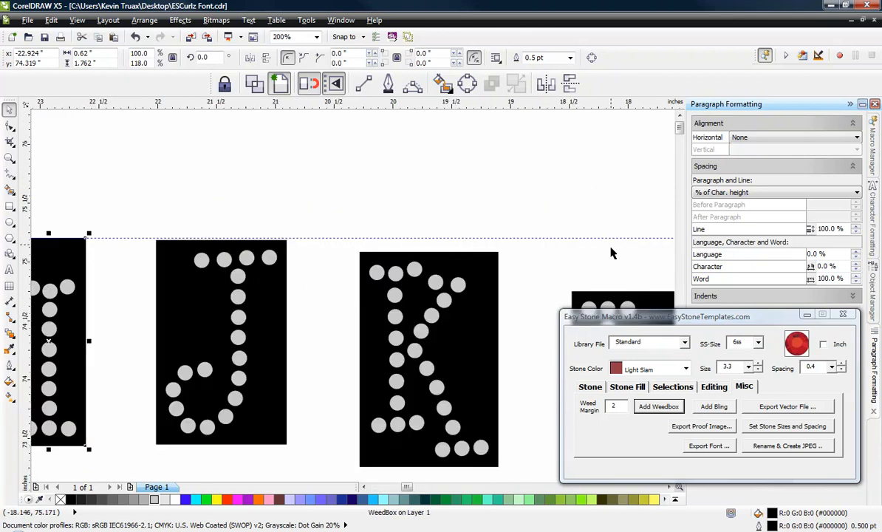
click(451, 257)
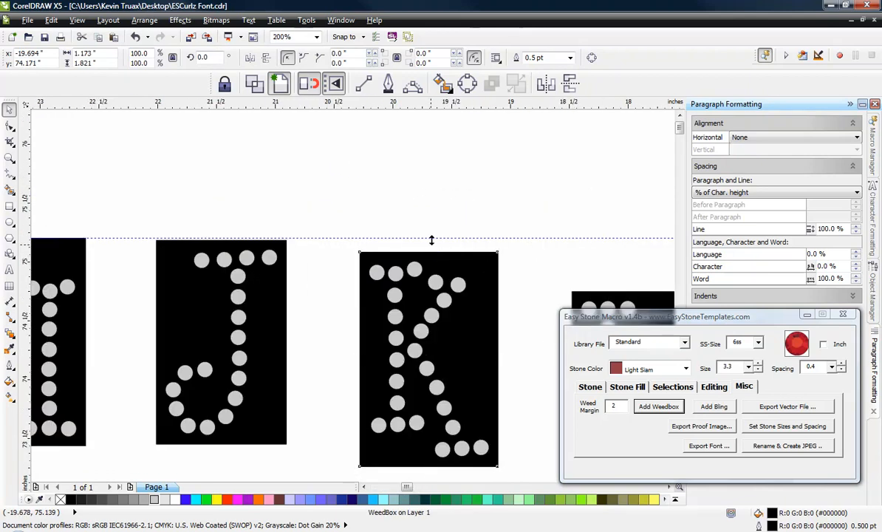
drag(430, 251, 433, 231)
scroll(272, 179, down, 2)
scroll(256, 184, up, 3)
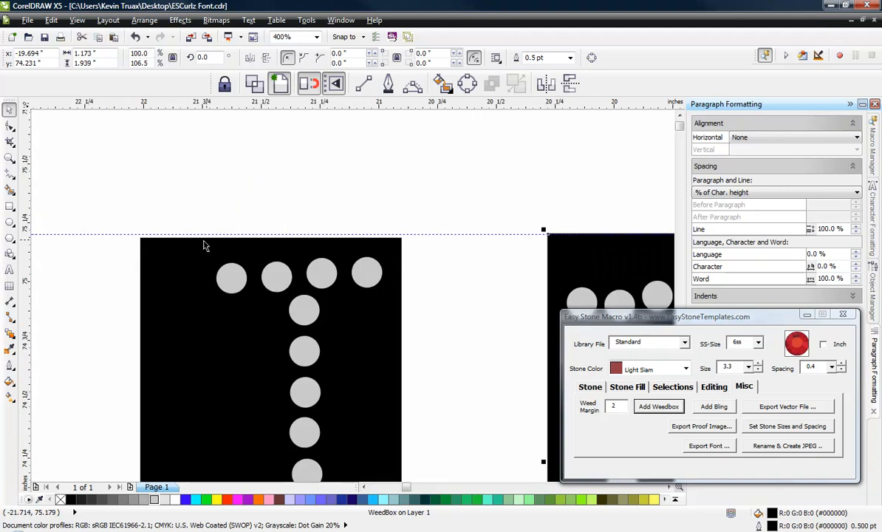
click(204, 242)
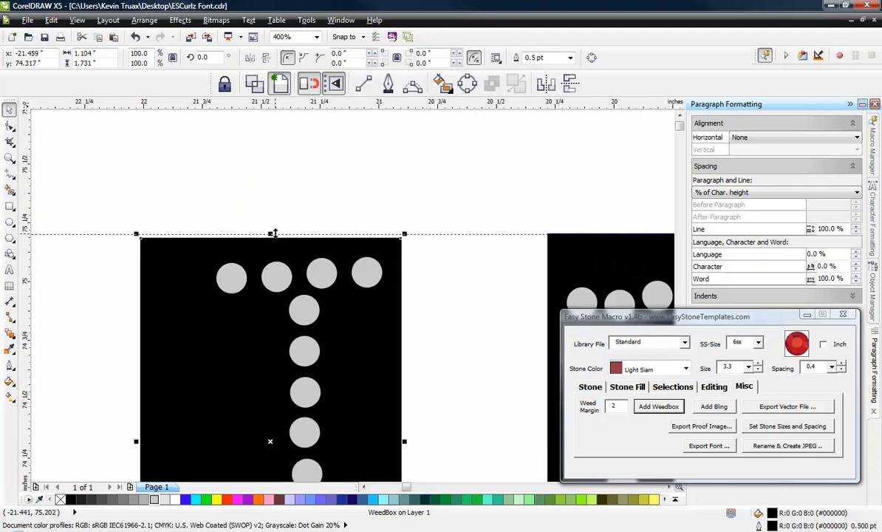
drag(271, 235, 272, 232)
Step: Extend the top edge of the capital L weedbox to the upper guideline, undoing the accidental move of the box
scroll(285, 175, down, 3)
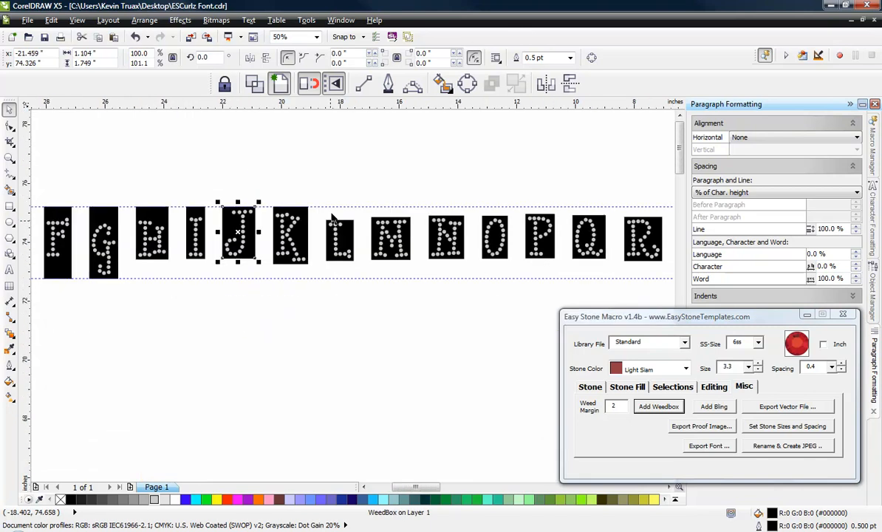
scroll(351, 242, up, 2)
scroll(351, 242, up, 3)
click(377, 316)
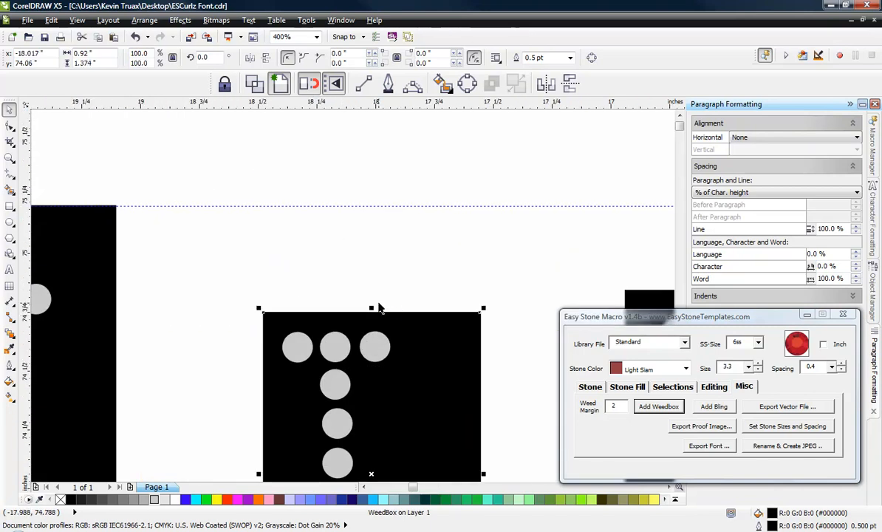
drag(372, 310, 376, 205)
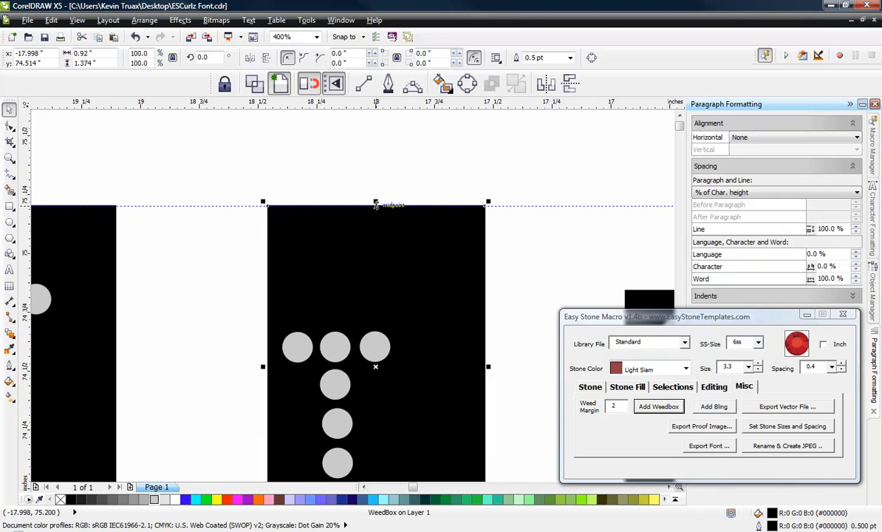
key(ctrl+z)
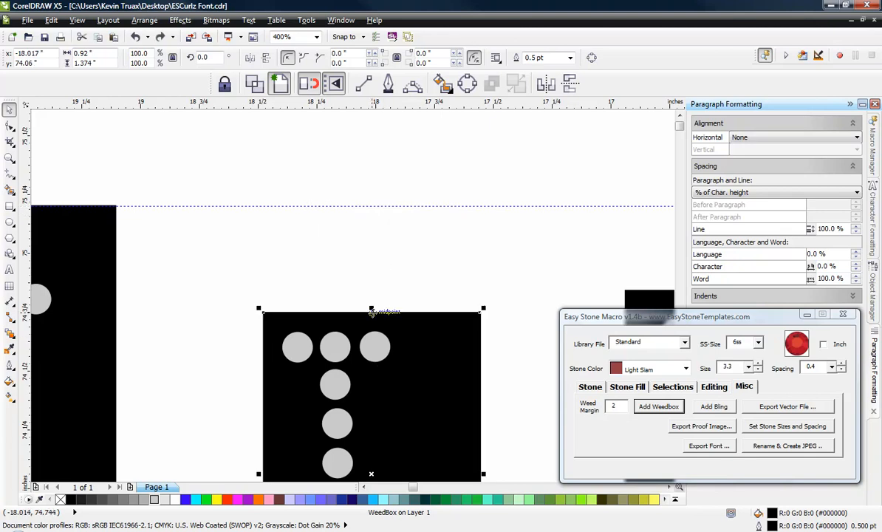
drag(374, 306, 362, 202)
Step: Extend the top edges of the capital M, N and O weedboxes up to the upper guideline
scroll(290, 169, down, 2)
click(370, 211)
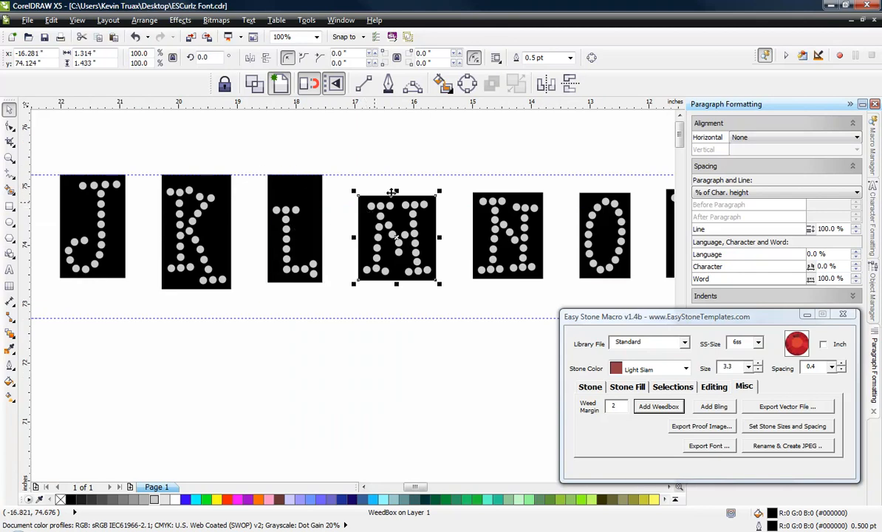
drag(399, 192, 397, 171)
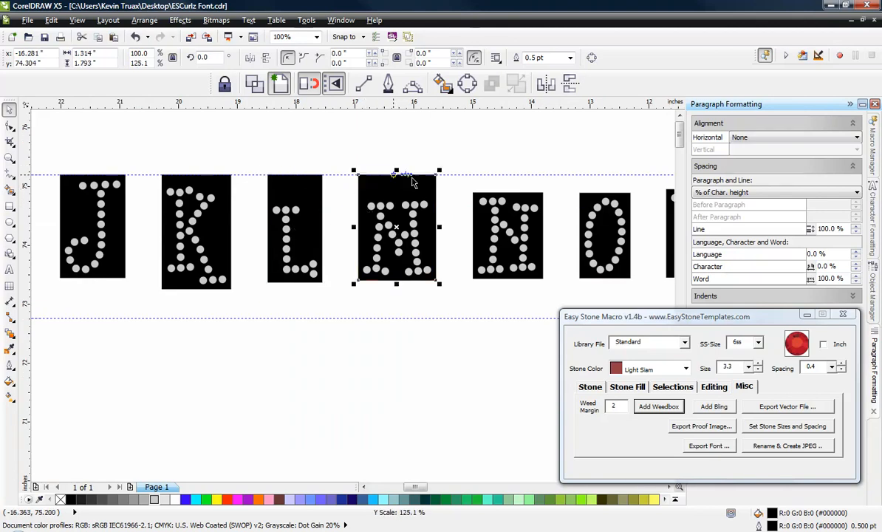
click(480, 205)
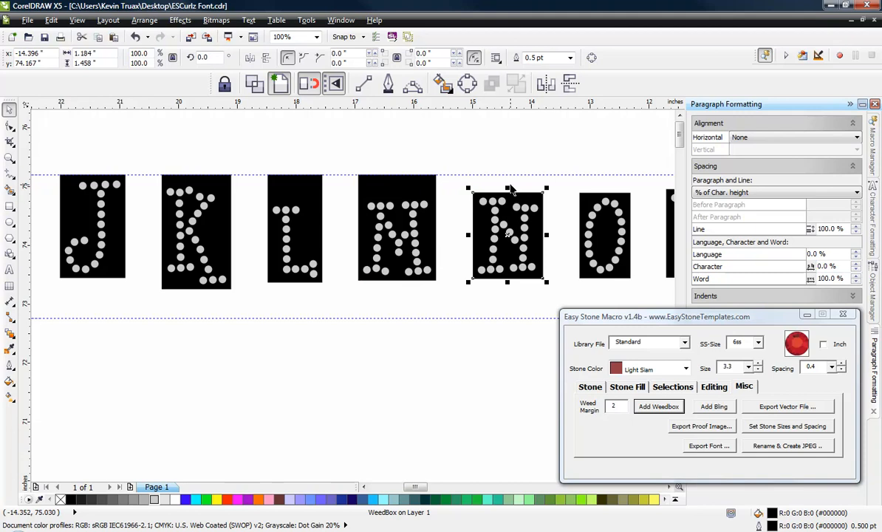
drag(509, 186, 508, 175)
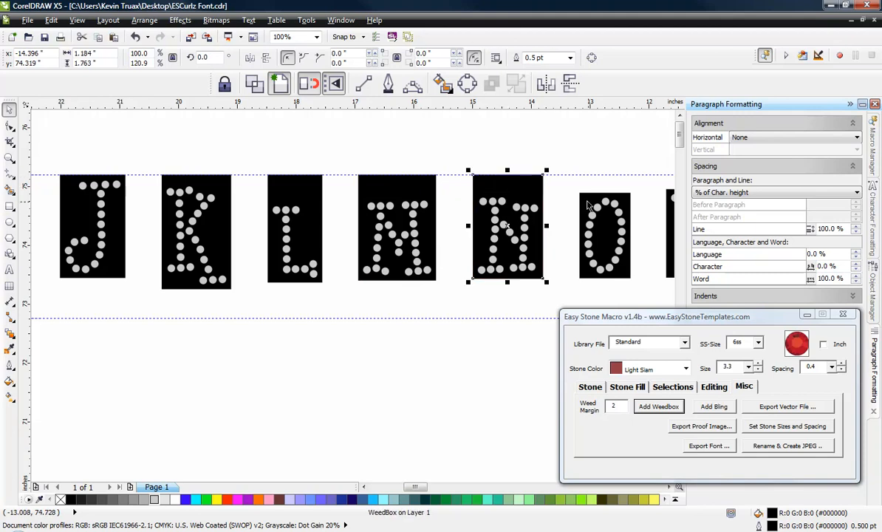
click(580, 197)
drag(603, 189, 603, 168)
Step: Stretch the capital P and Q weedboxes upward to the upper guideline
scroll(339, 146, down, 2)
scroll(424, 142, up, 3)
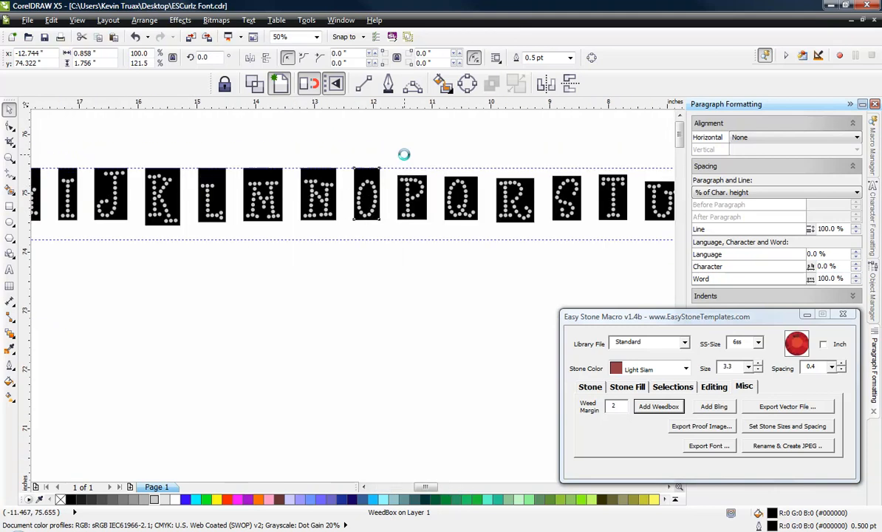
click(438, 236)
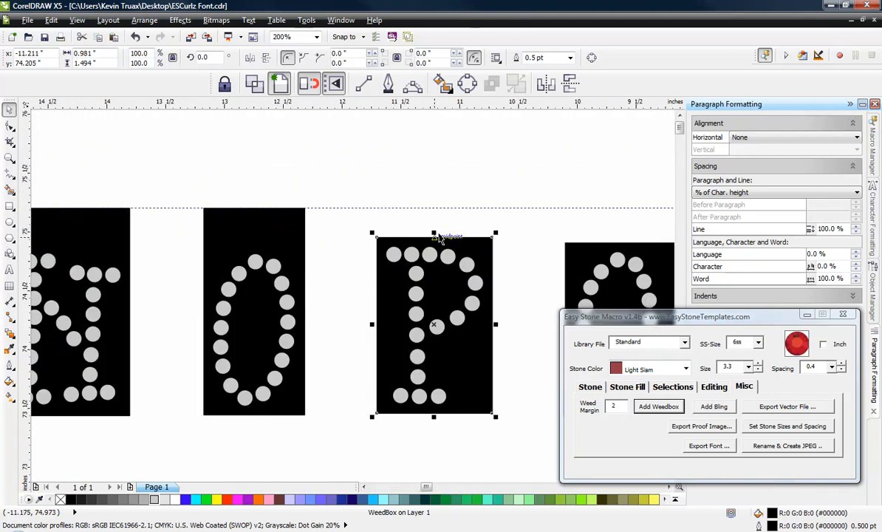
drag(433, 231, 434, 204)
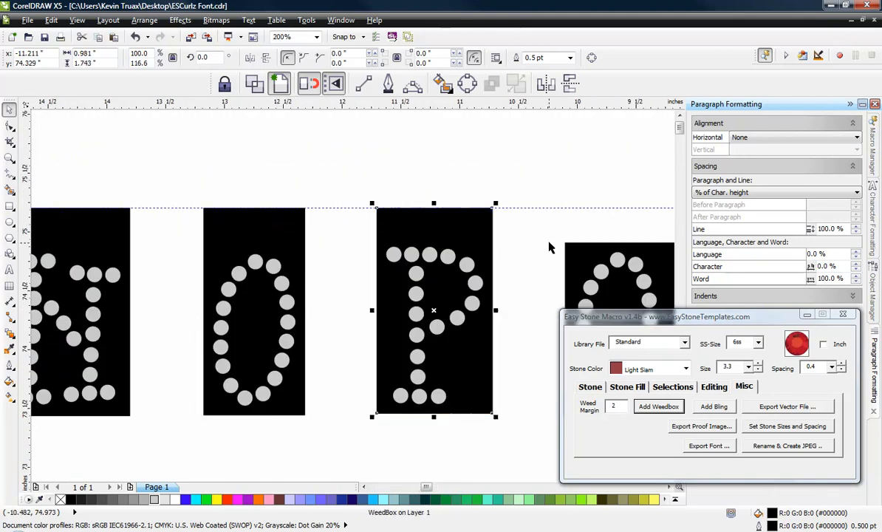
click(576, 257)
drag(630, 235, 627, 203)
Step: Extend the top edges of the capital R and S weedboxes up to the upper guideline
scroll(324, 181, down, 3)
scroll(349, 155, up, 2)
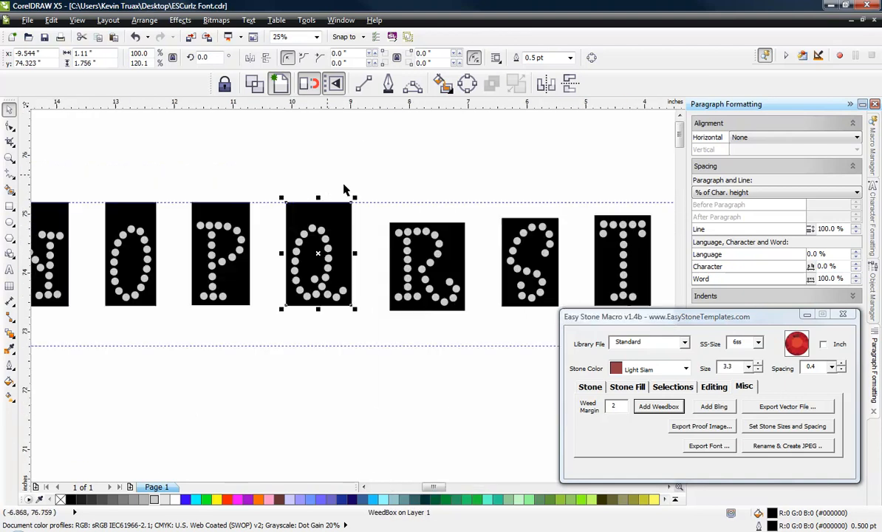
scroll(458, 223, up, 1)
click(452, 231)
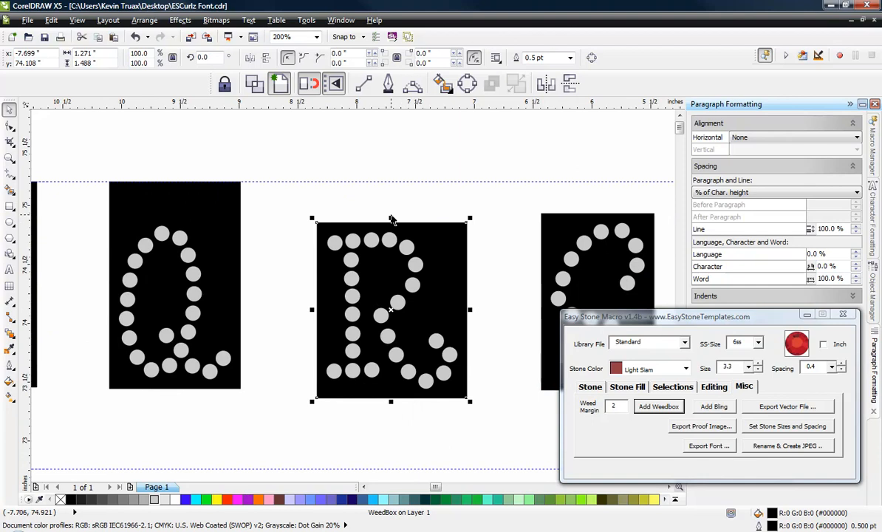
drag(390, 216, 392, 178)
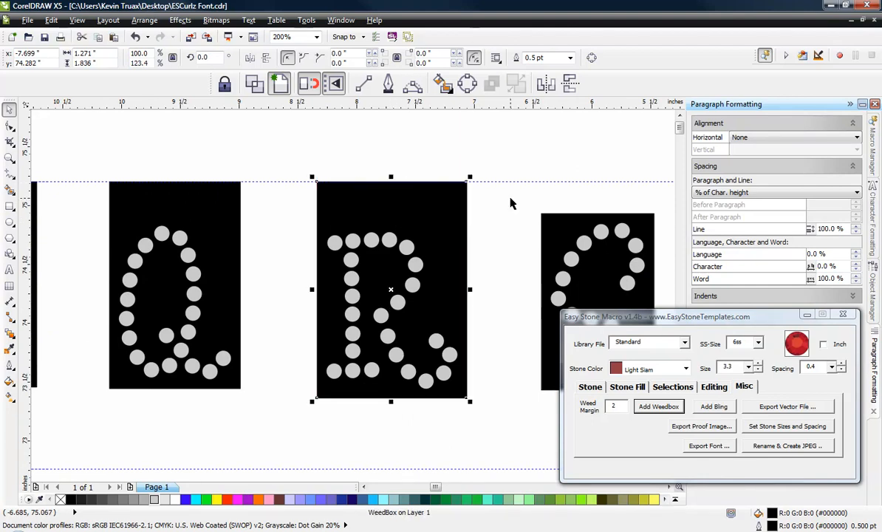
click(593, 242)
drag(597, 211, 594, 180)
Step: Stretch the capital T, U and V weedboxes upward so that their top edges reach the upper guideline
scroll(314, 185, down, 4)
scroll(414, 187, down, 2)
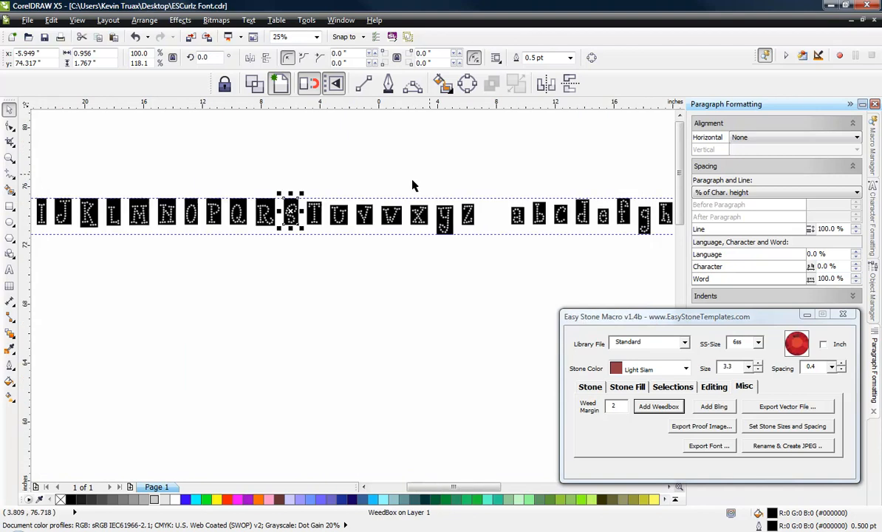
scroll(291, 217, up, 4)
scroll(160, 231, up, 2)
click(152, 233)
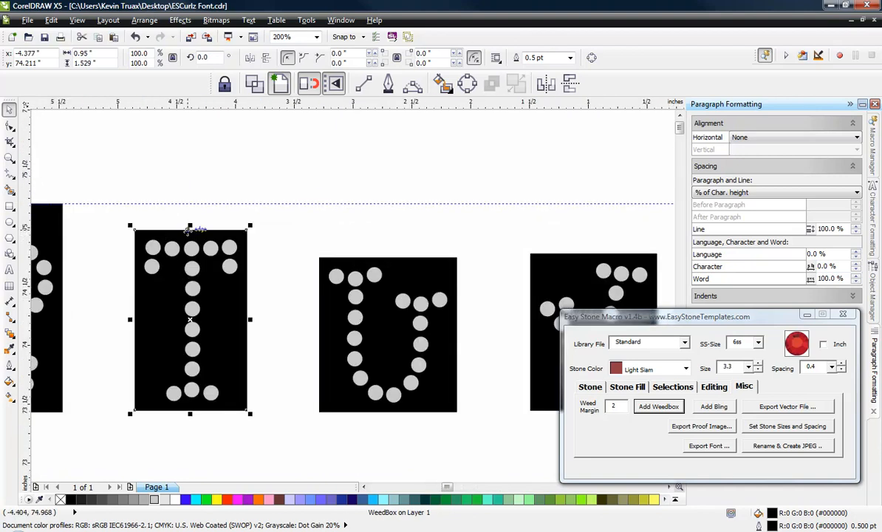
drag(191, 230, 194, 204)
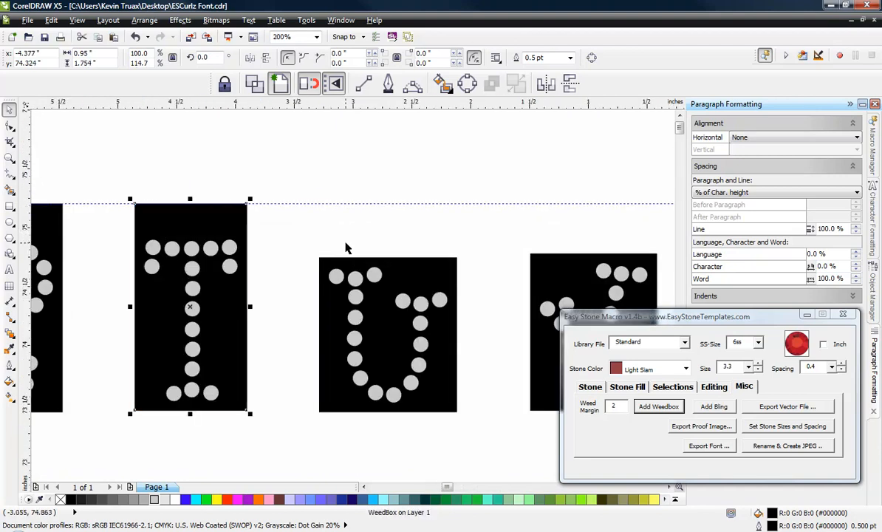
click(397, 263)
drag(388, 253, 388, 199)
click(561, 277)
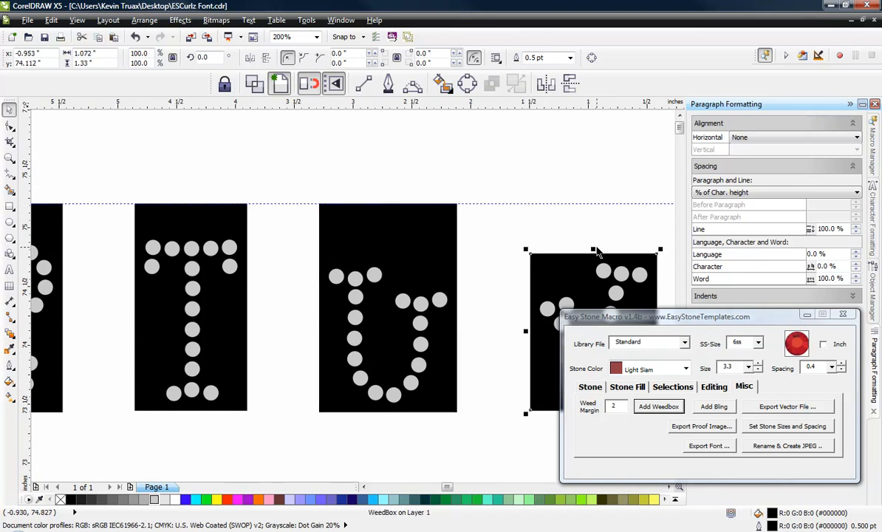
drag(593, 248, 593, 202)
Step: Extend the top edges of the capital W and X weedboxes up to the upper guideline
scroll(316, 212, down, 2)
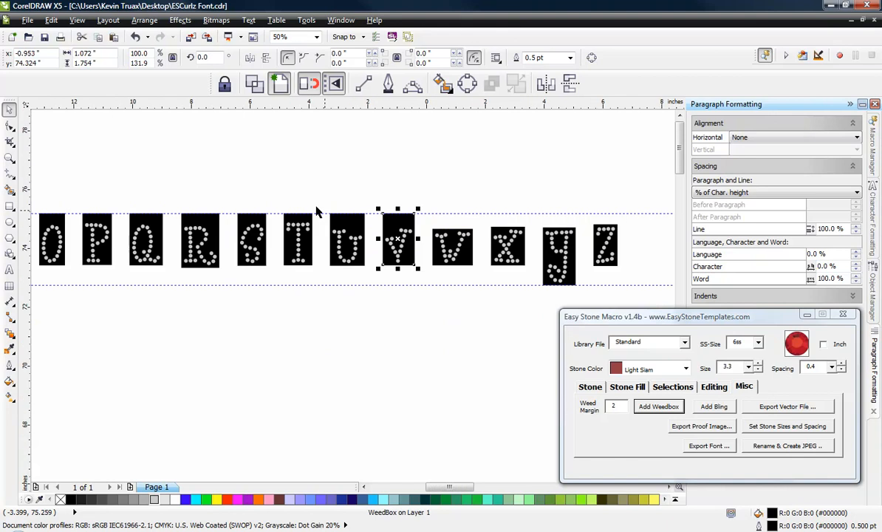
scroll(477, 235, up, 2)
click(385, 234)
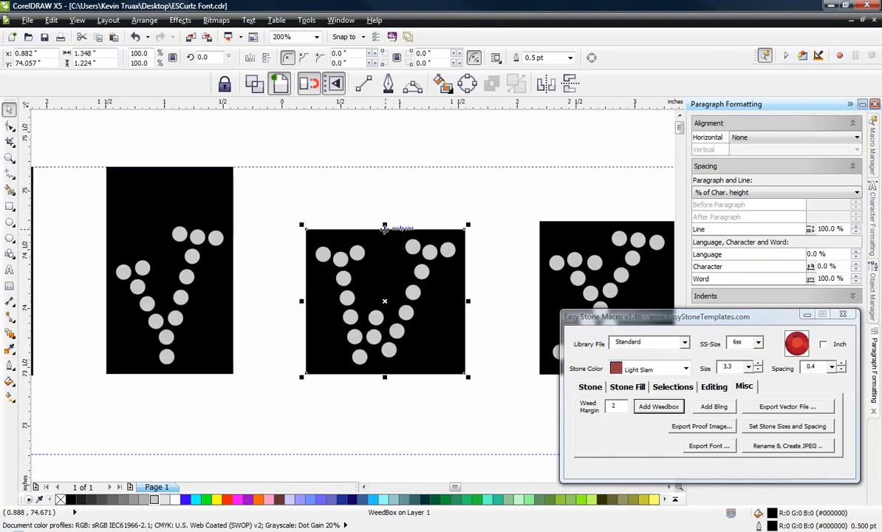
drag(385, 224, 396, 166)
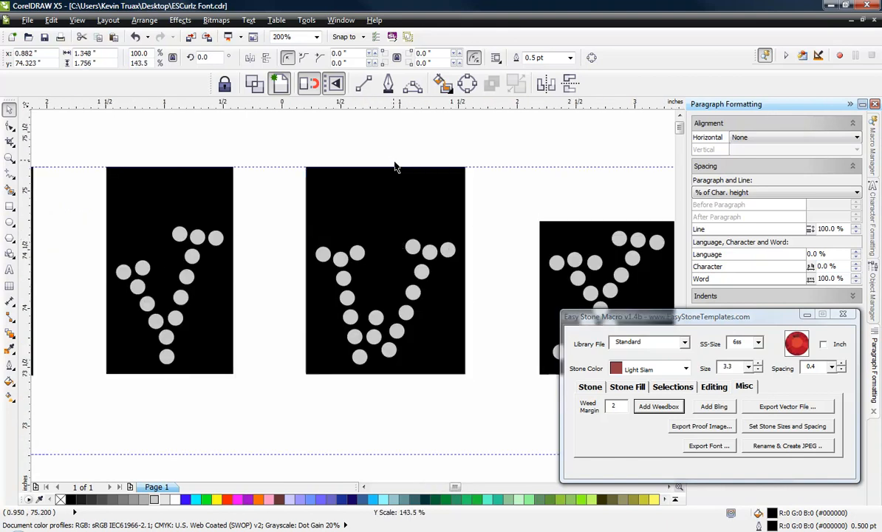
click(559, 228)
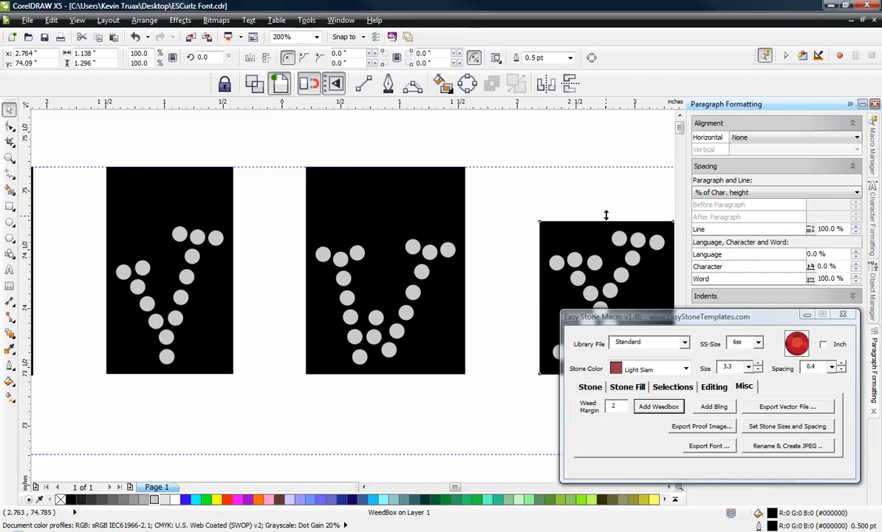
drag(606, 217, 601, 167)
Step: Stretch the capital Y and Z weedboxes upward until their top edges meet the upper guideline
scroll(362, 181, down, 2)
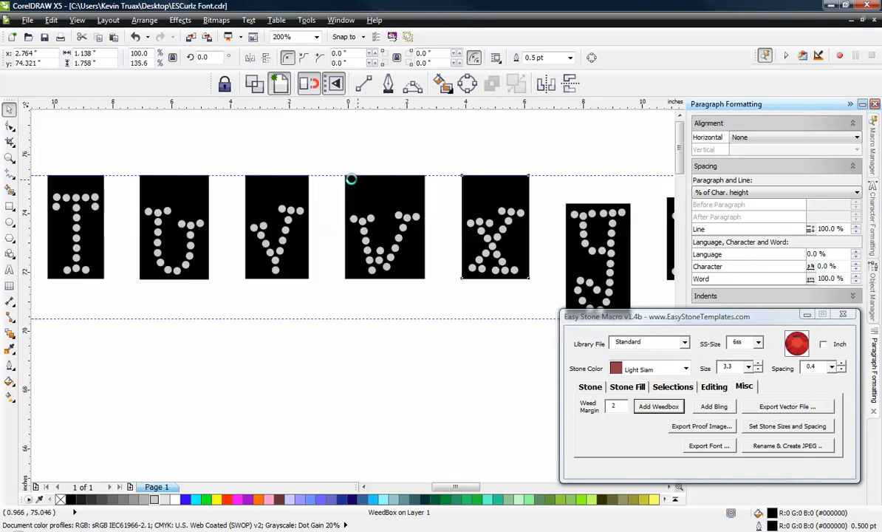
scroll(456, 194, up, 1)
click(503, 204)
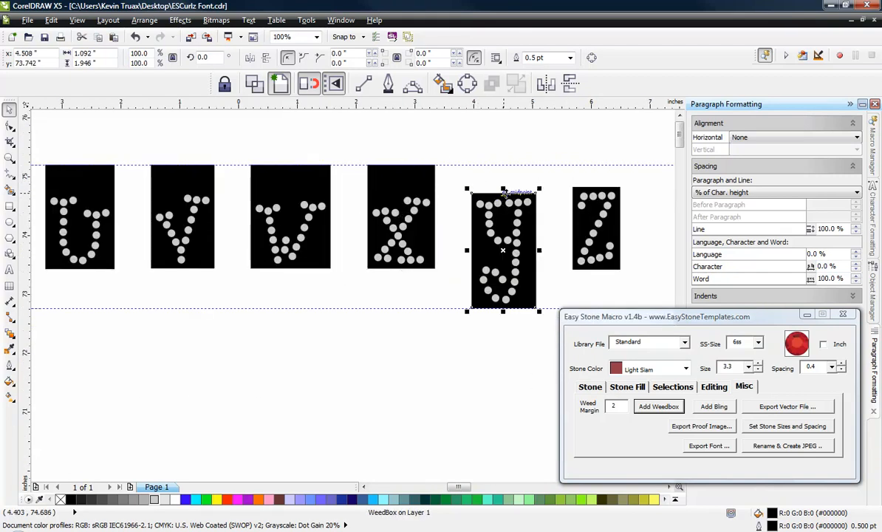
drag(503, 193, 505, 163)
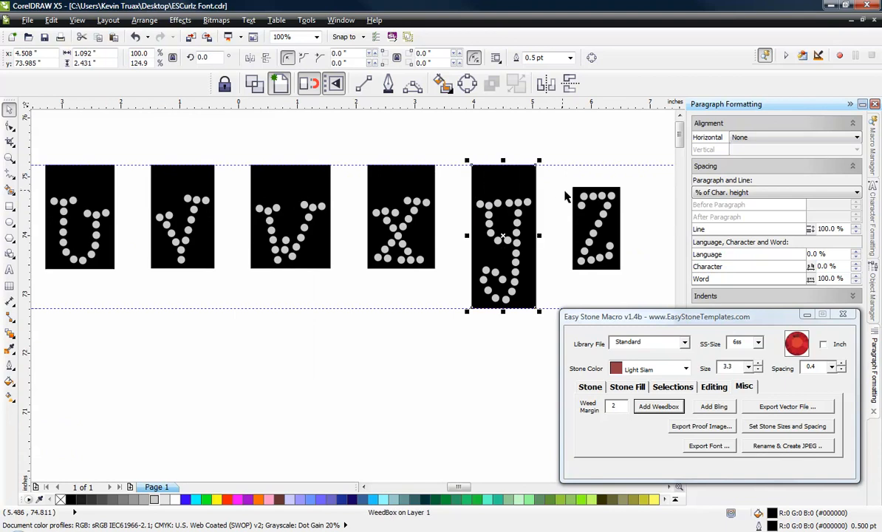
click(595, 193)
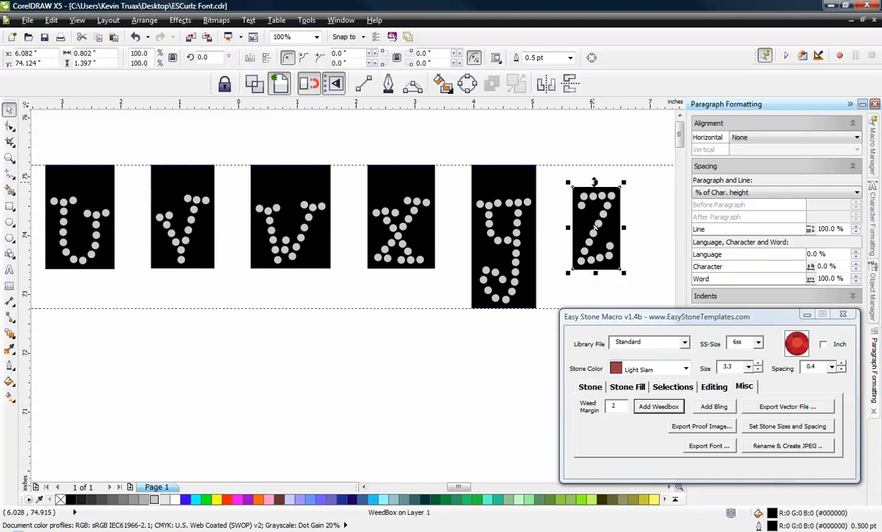
drag(595, 182, 589, 161)
click(588, 161)
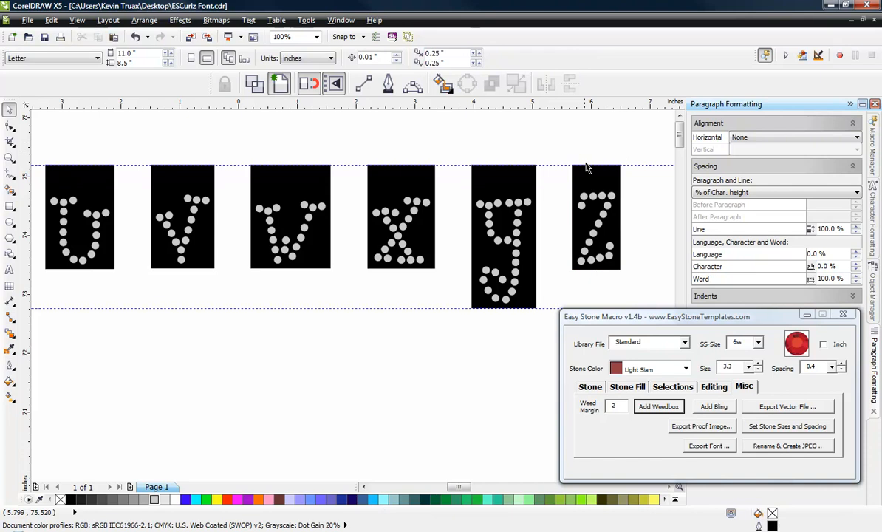
Step: Extend the bottom edge of the capital H weedbox down to the lower guideline
scroll(587, 210, down, 3)
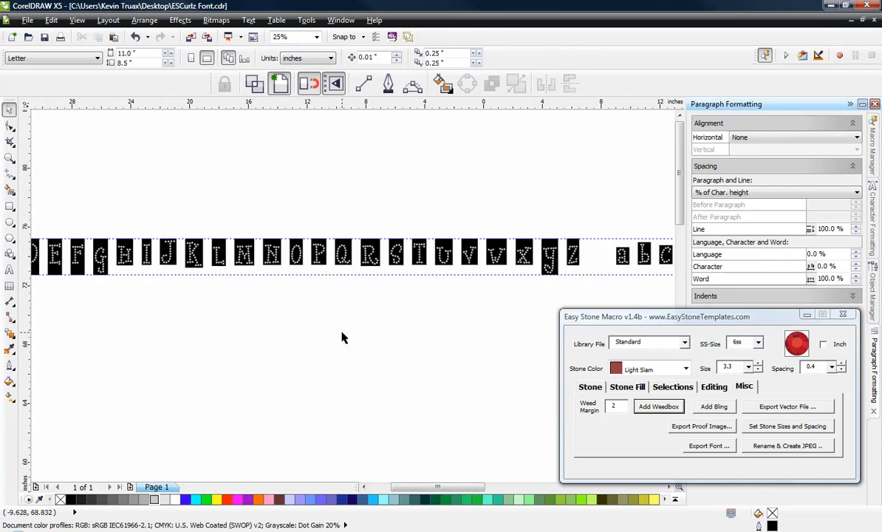
scroll(303, 316, down, 1)
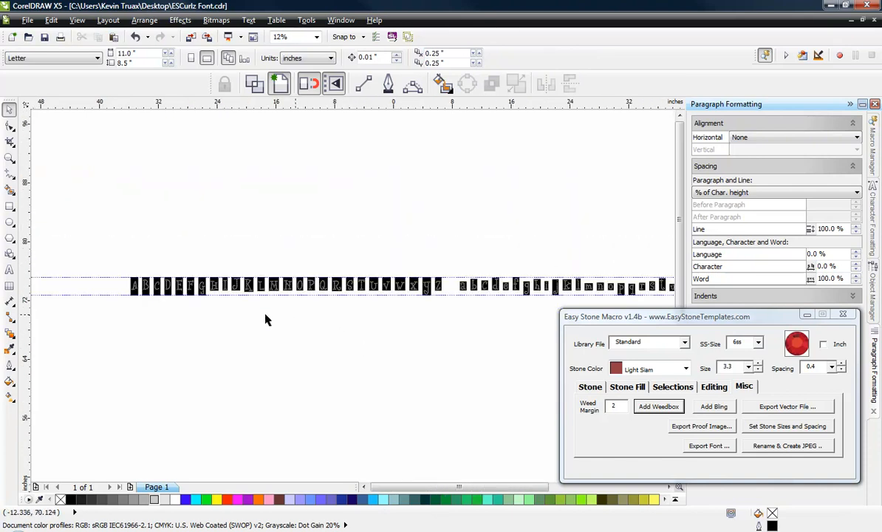
scroll(151, 288, up, 2)
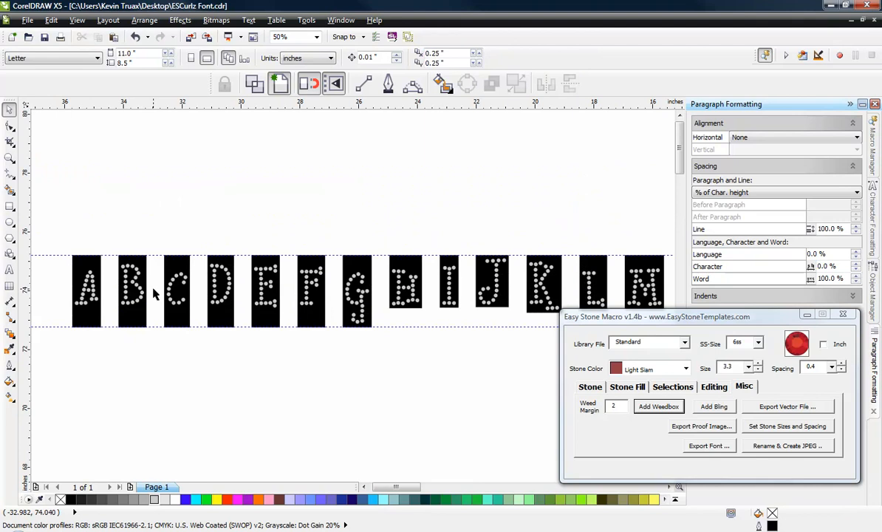
scroll(339, 285, down, 1)
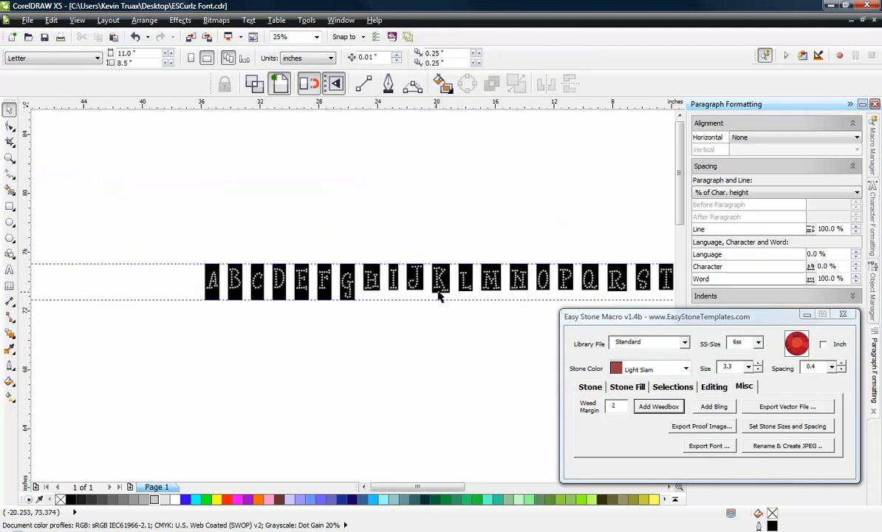
scroll(440, 296, up, 1)
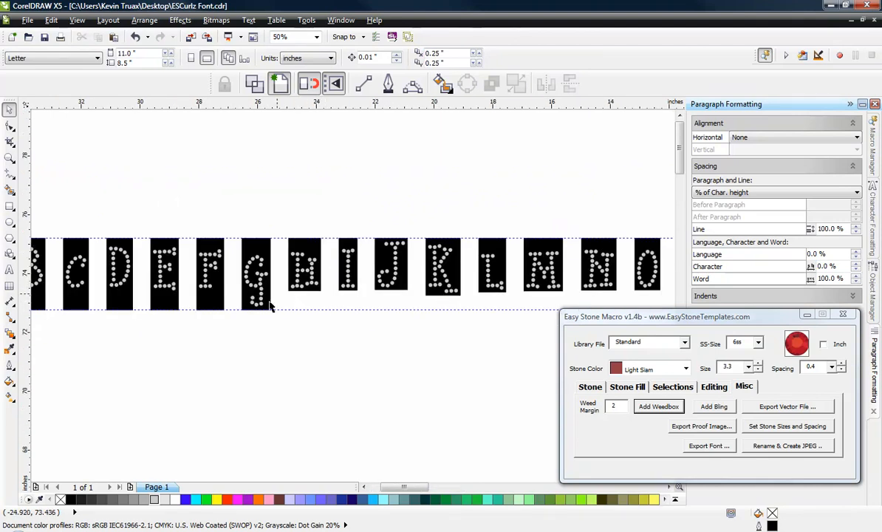
scroll(314, 287, up, 2)
click(254, 272)
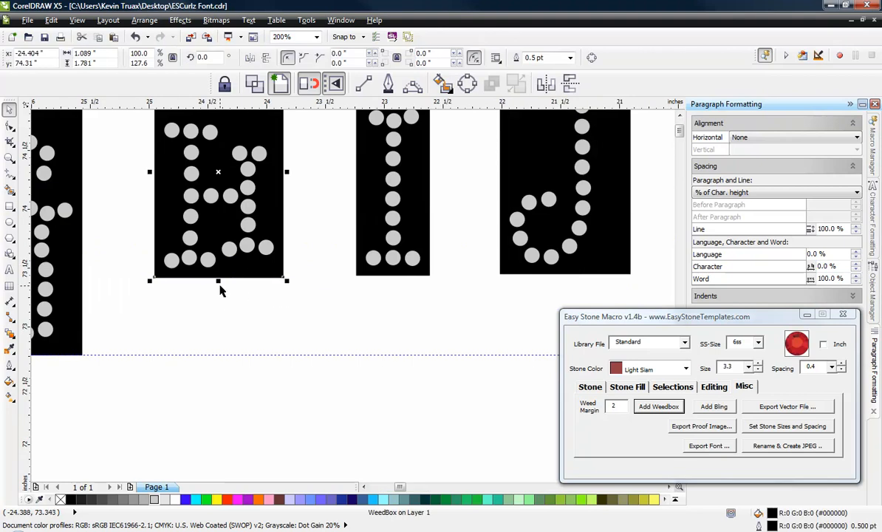
drag(218, 281, 211, 355)
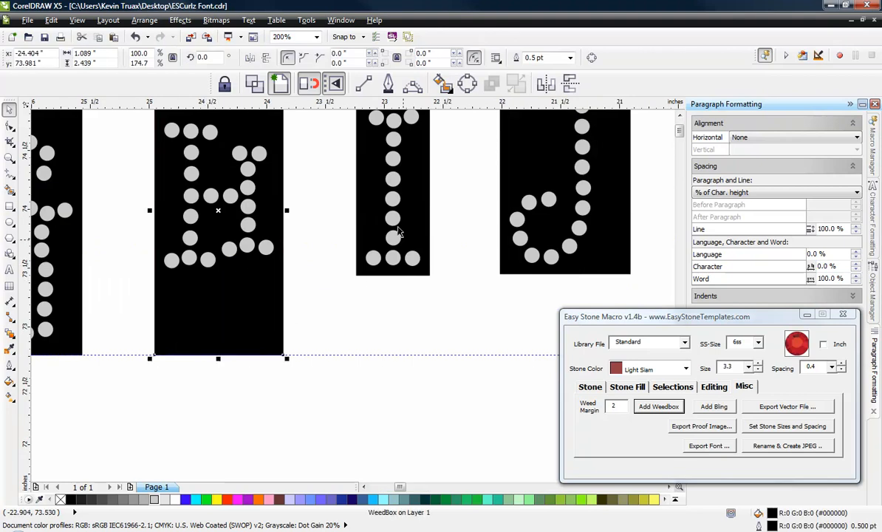
Step: Stretch the capital I and J weedboxes downward to the lower guideline and clear the selection
click(367, 227)
drag(392, 276, 390, 358)
click(512, 268)
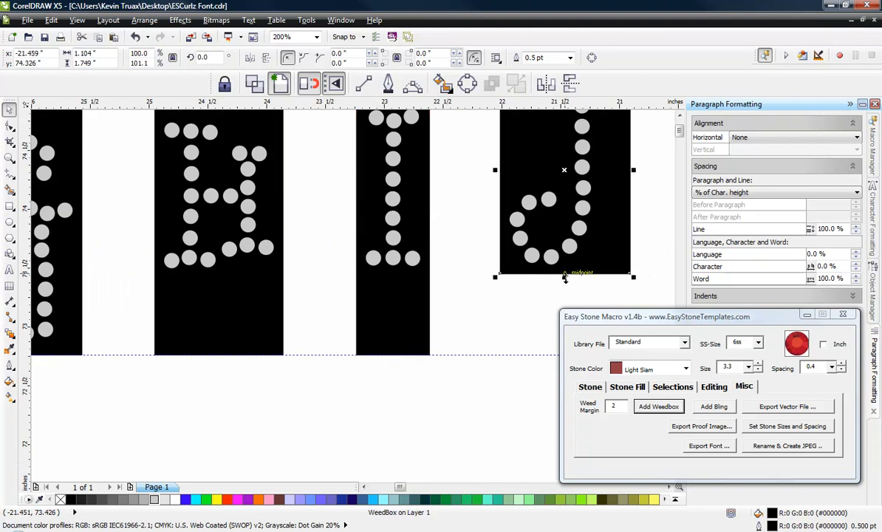
drag(565, 280, 558, 355)
click(443, 372)
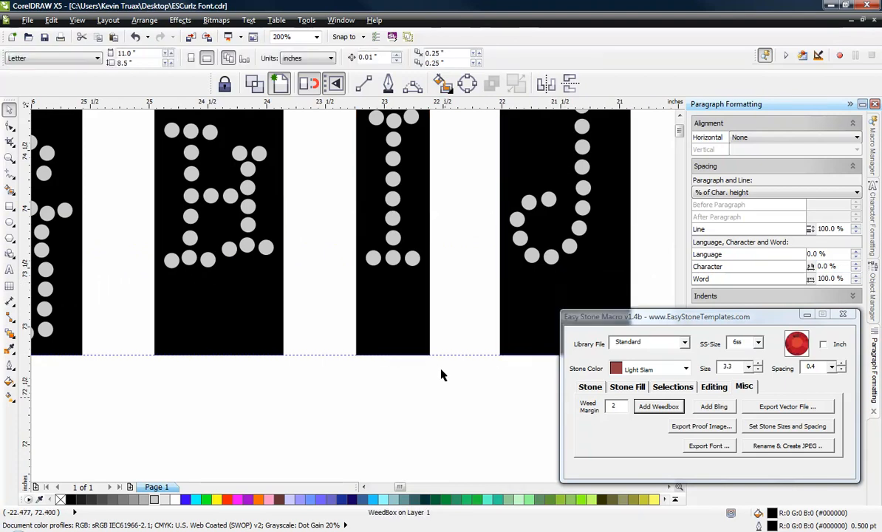
Step: Add a third horizontal guideline at about 73.2 inches, just below the bottom edge of the capital K weedbox
scroll(434, 320, down, 2)
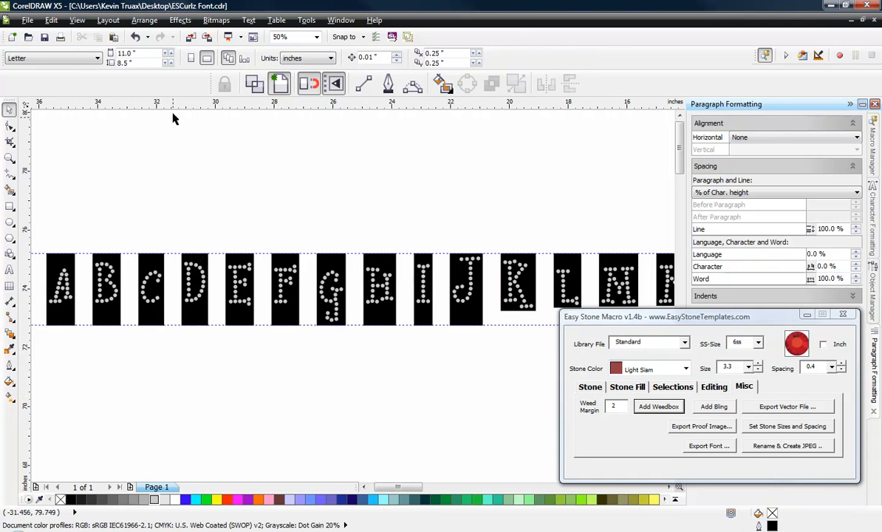
drag(175, 109, 62, 313)
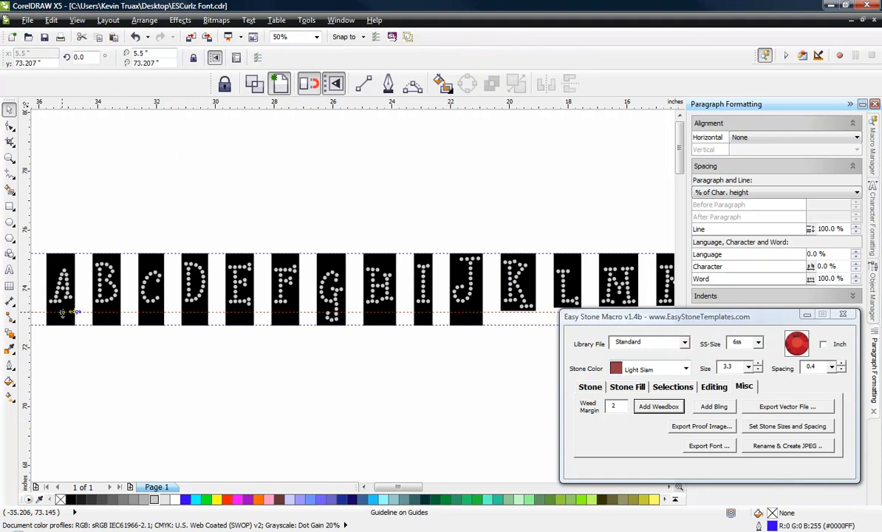
Step: Examine the capital and lowercase weedboxes along the row against the new guideline, checking which characters descend below it
scroll(202, 292, down, 1)
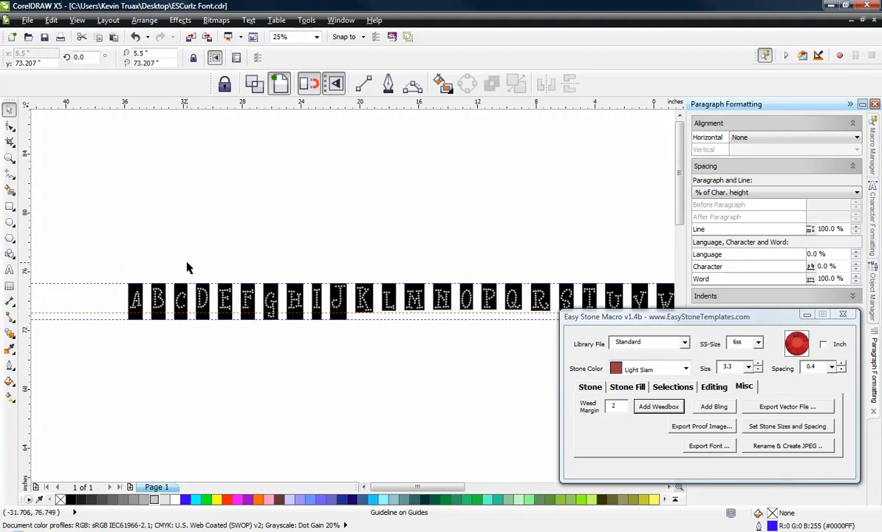
scroll(189, 268, down, 1)
scroll(375, 287, up, 1)
scroll(300, 287, up, 1)
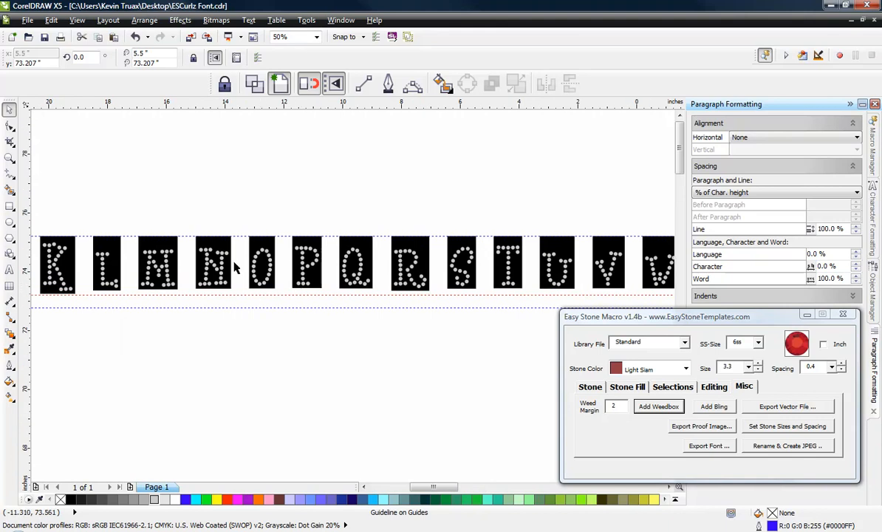
scroll(225, 276, down, 1)
scroll(596, 293, up, 2)
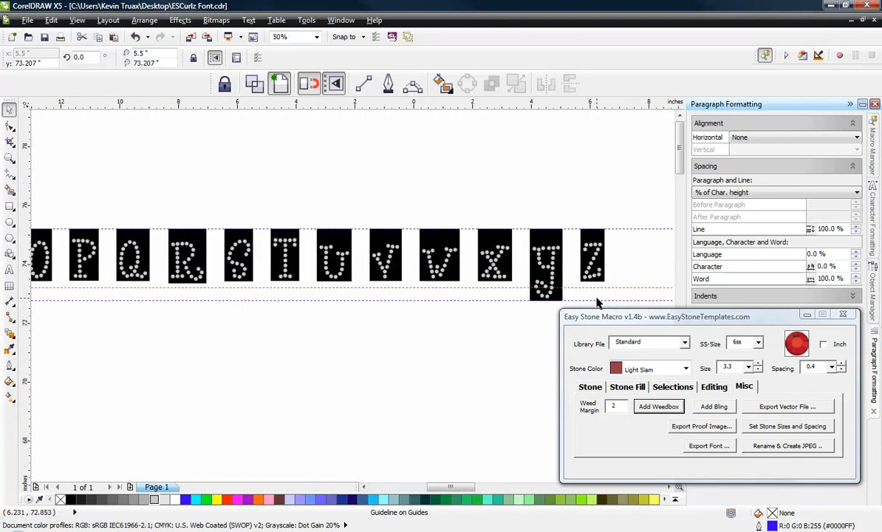
scroll(209, 265, down, 2)
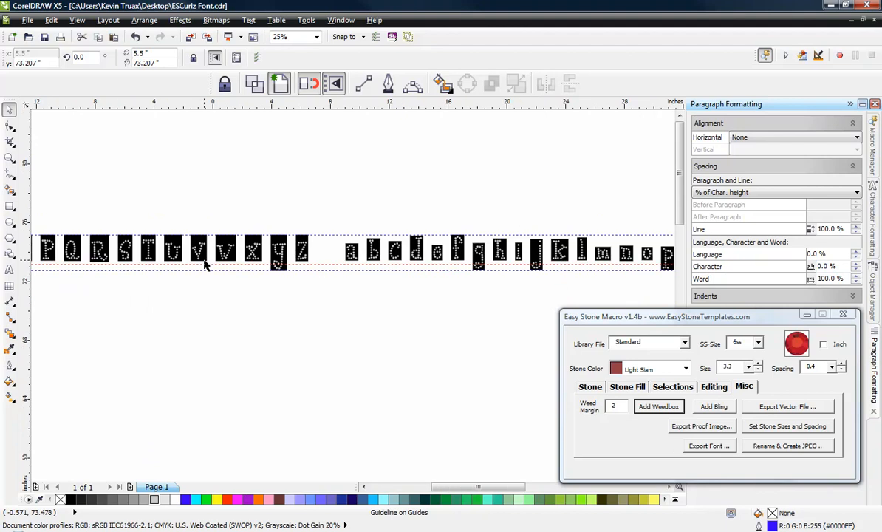
scroll(351, 266, up, 1)
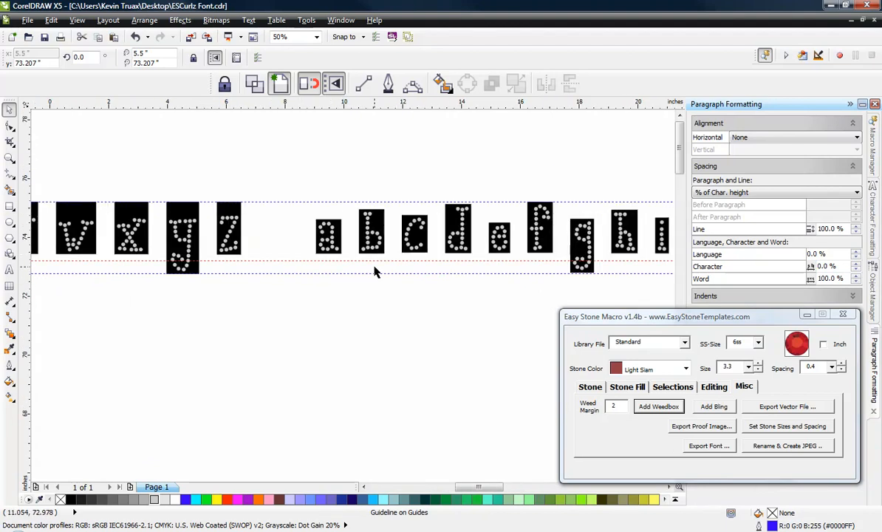
scroll(284, 260, down, 2)
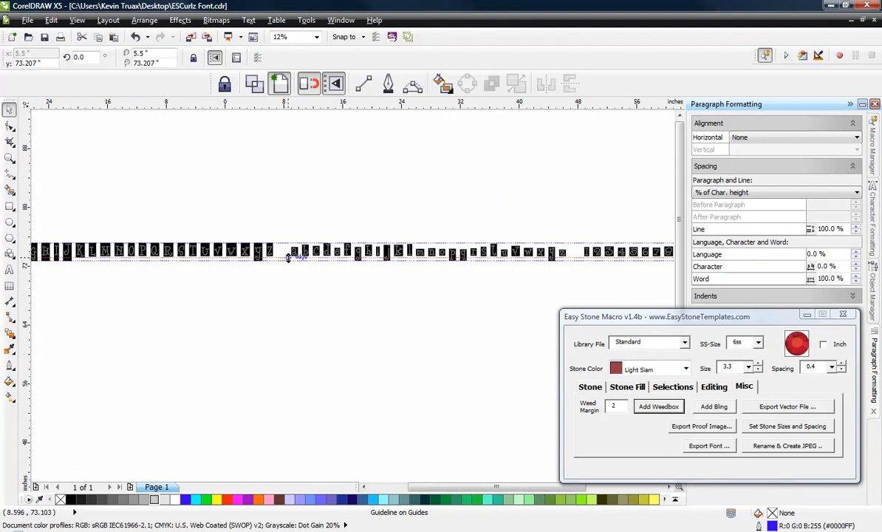
scroll(616, 259, up, 2)
scroll(623, 266, up, 1)
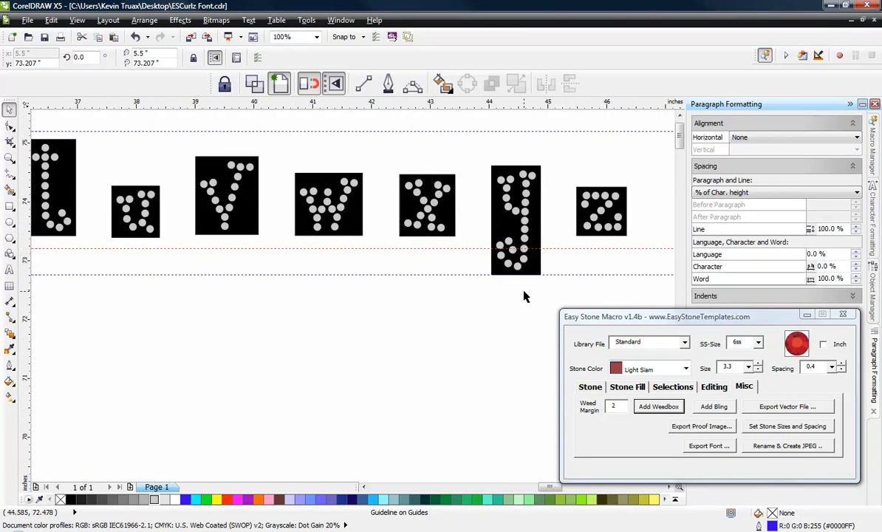
scroll(523, 296, down, 2)
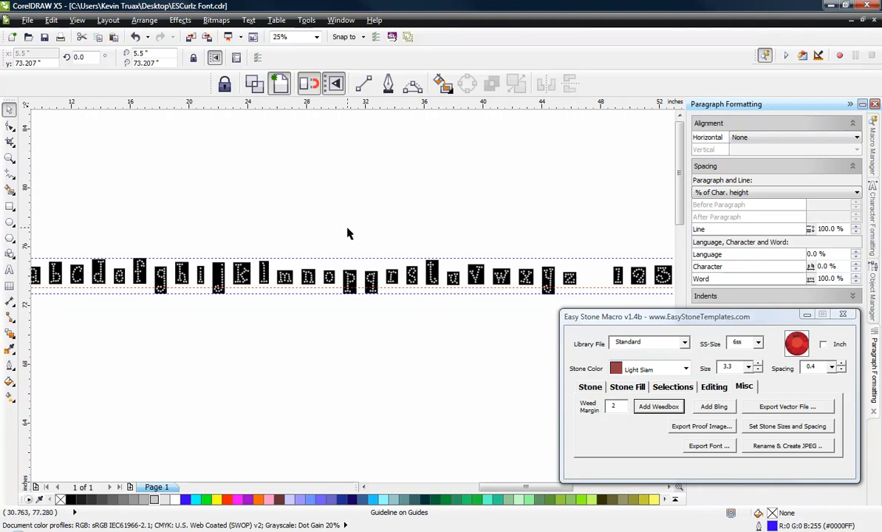
scroll(346, 230, down, 2)
scroll(165, 231, up, 2)
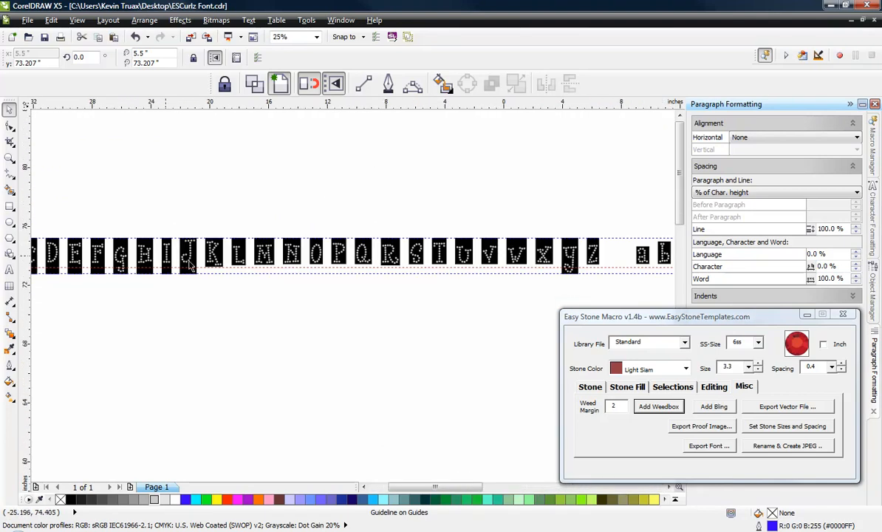
scroll(330, 268, up, 1)
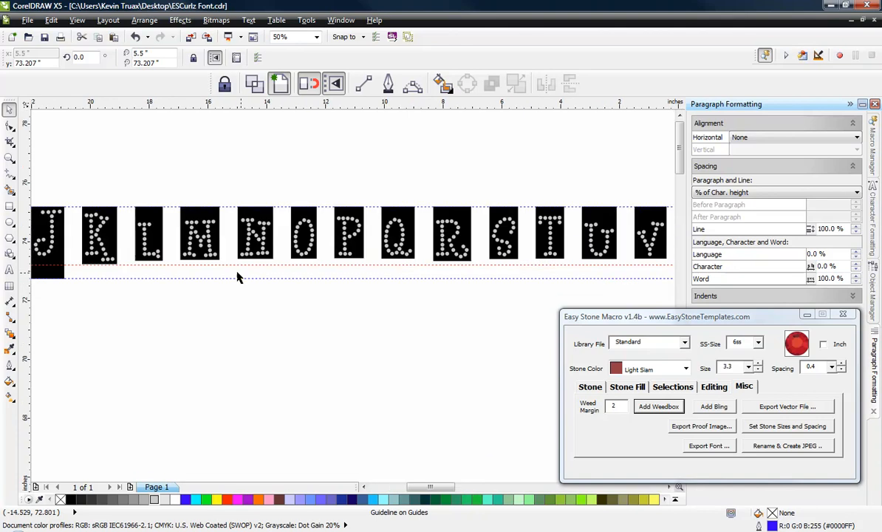
scroll(98, 261, down, 1)
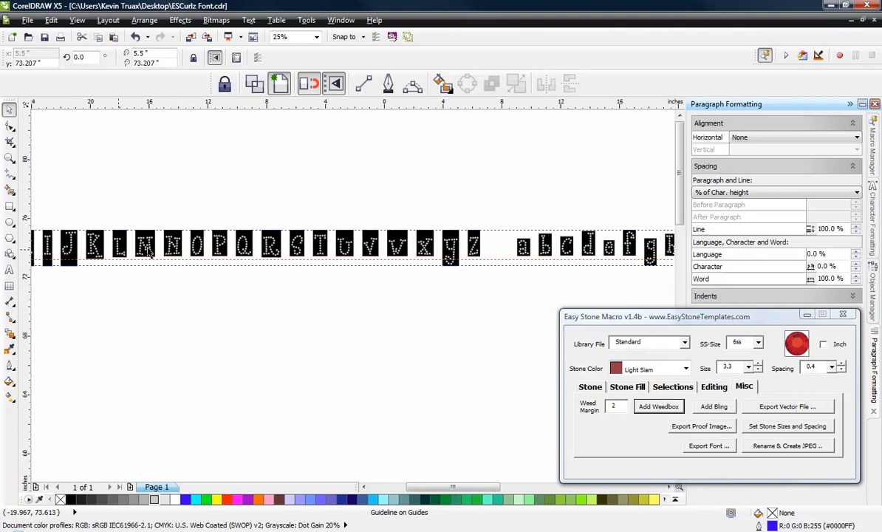
scroll(520, 242, up, 2)
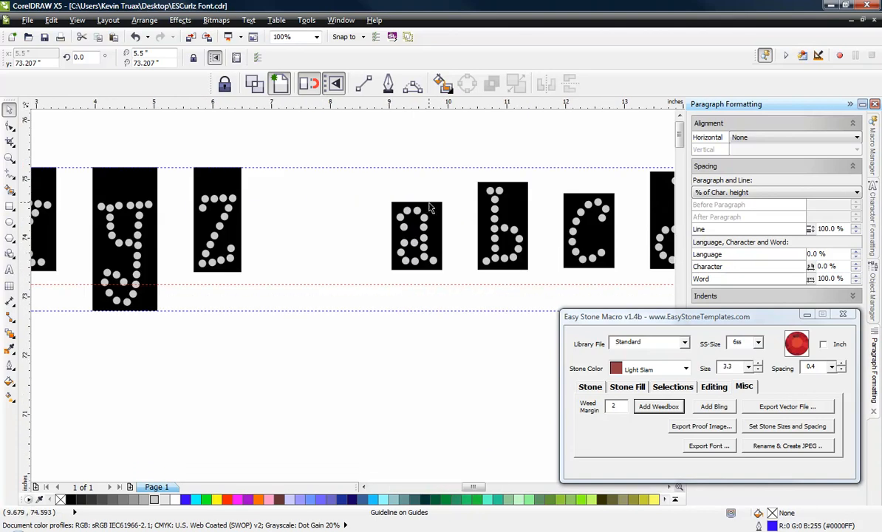
scroll(248, 183, down, 3)
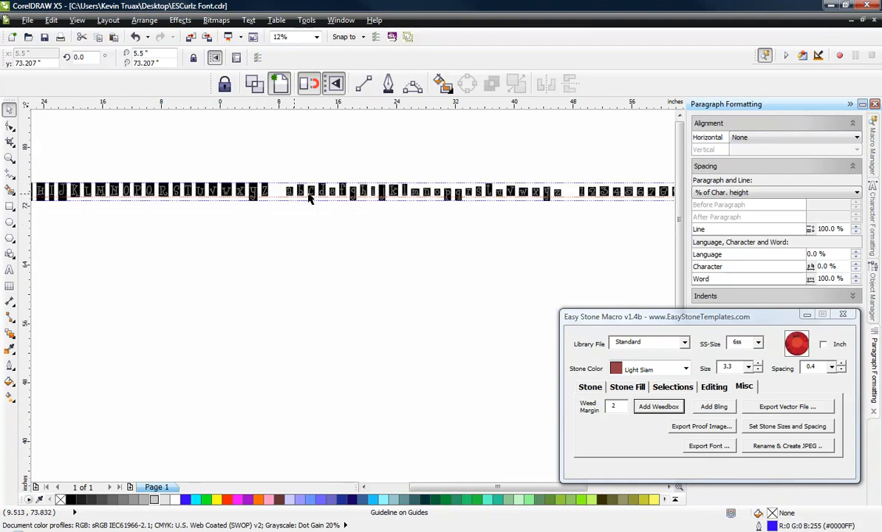
Step: Stretch the lowercase a, b and c weedboxes upward so that their top edges reach the upper guideline
scroll(252, 195, up, 4)
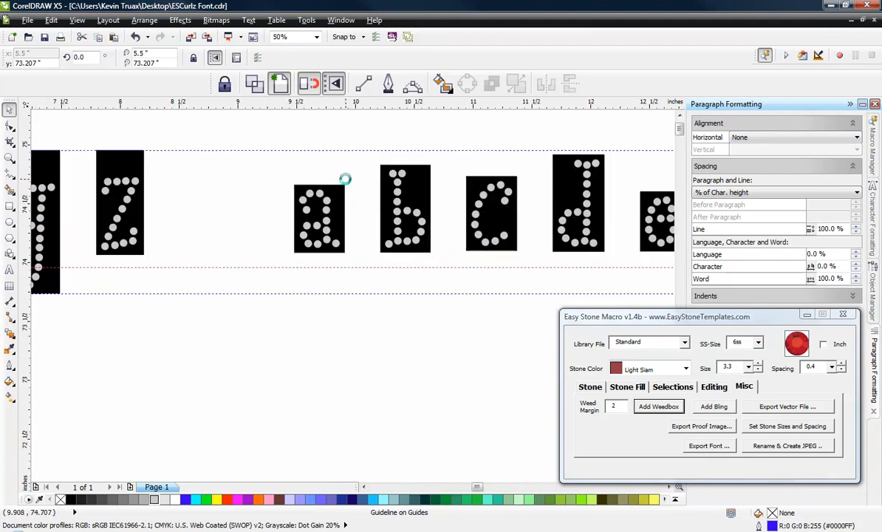
click(284, 184)
mouse_move(291, 184)
mouse_down()
mouse_move(290, 113)
mouse_move(288, 172)
mouse_up()
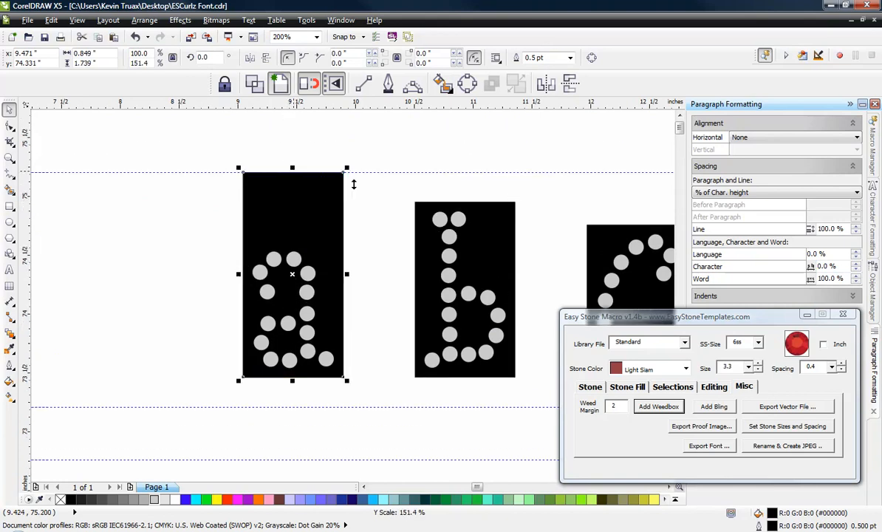
click(467, 201)
drag(465, 197, 466, 169)
scroll(319, 198, down, 1)
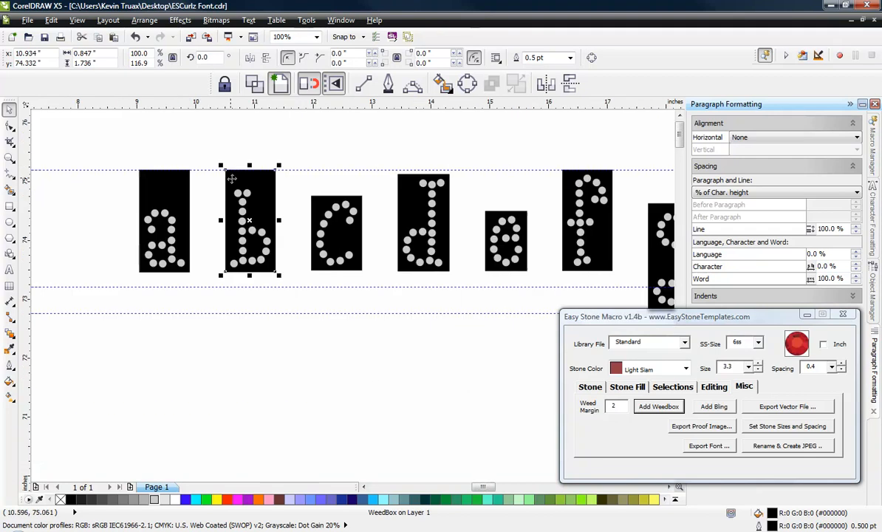
scroll(178, 181, up, 1)
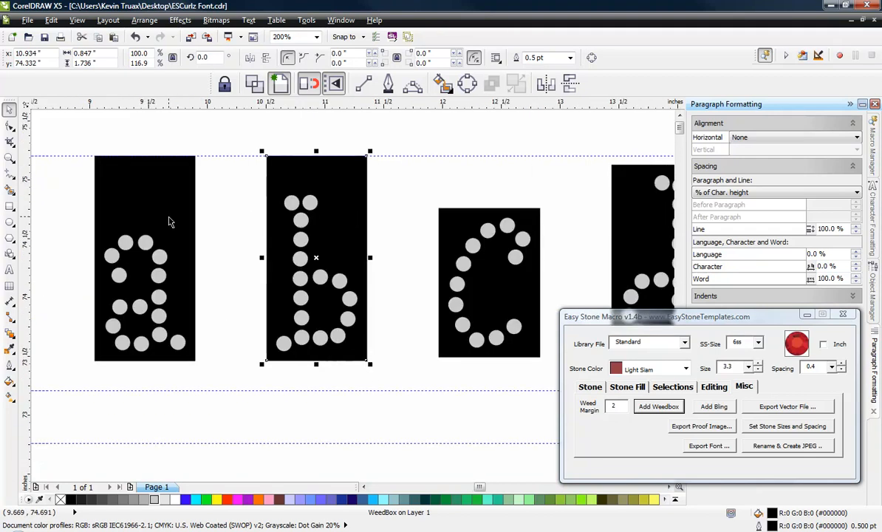
click(464, 219)
drag(488, 203, 488, 151)
Step: Extend the bottom edge of the lowercase a weedbox down to the middle guideline
click(155, 360)
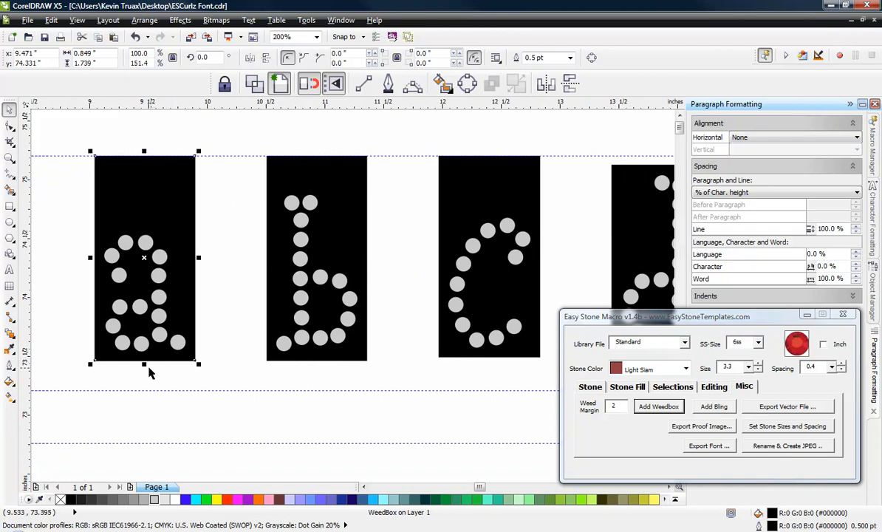
drag(145, 367, 144, 392)
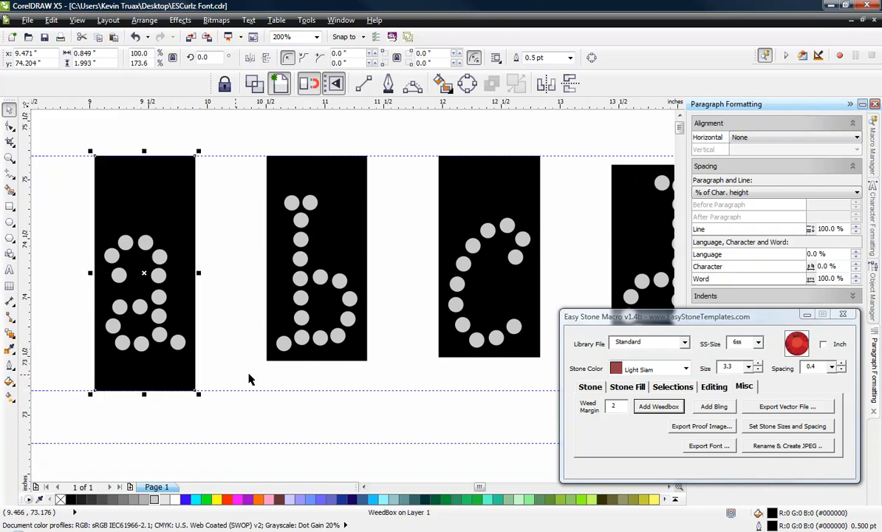
Step: Extend the bottom edges of the lowercase b and c weedboxes down to the middle guideline
click(322, 340)
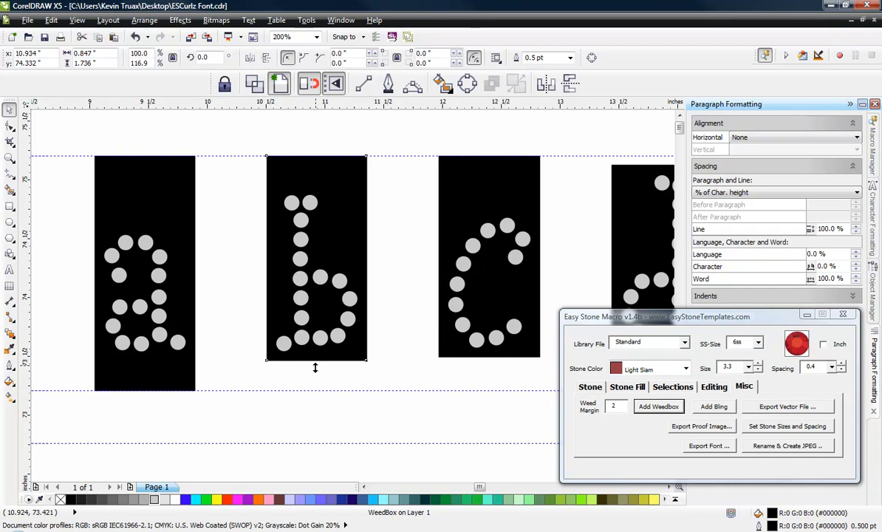
drag(315, 365, 316, 390)
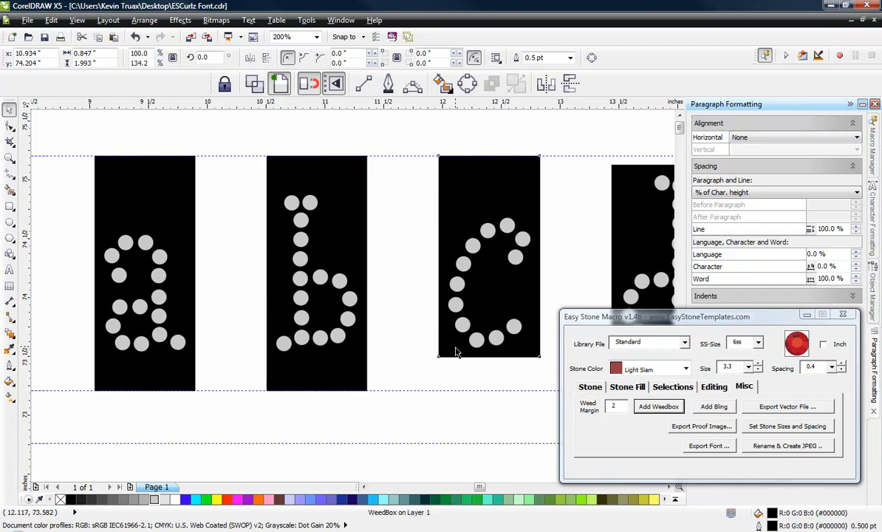
click(453, 336)
drag(488, 361, 493, 390)
Step: Stretch the lowercase d weedbox so that it spans from the upper guideline down to the middle guideline
scroll(107, 209, down, 3)
scroll(188, 216, up, 2)
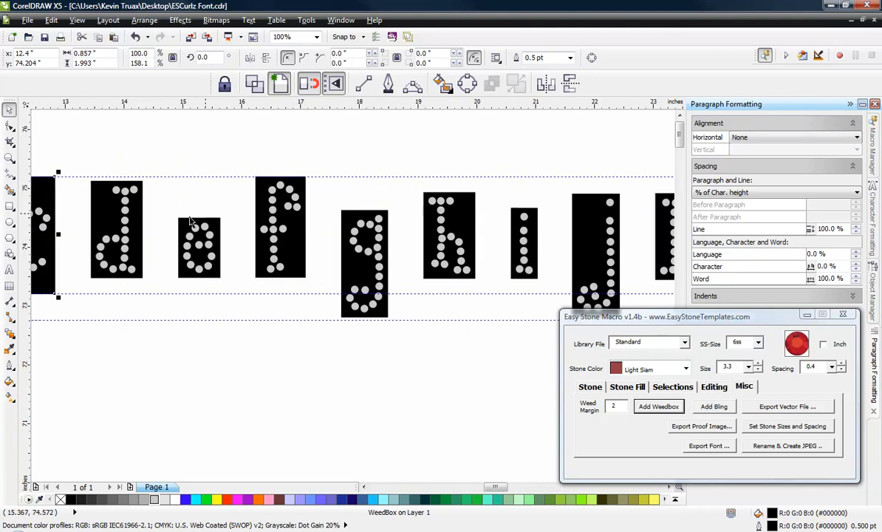
scroll(85, 209, up, 1)
click(150, 157)
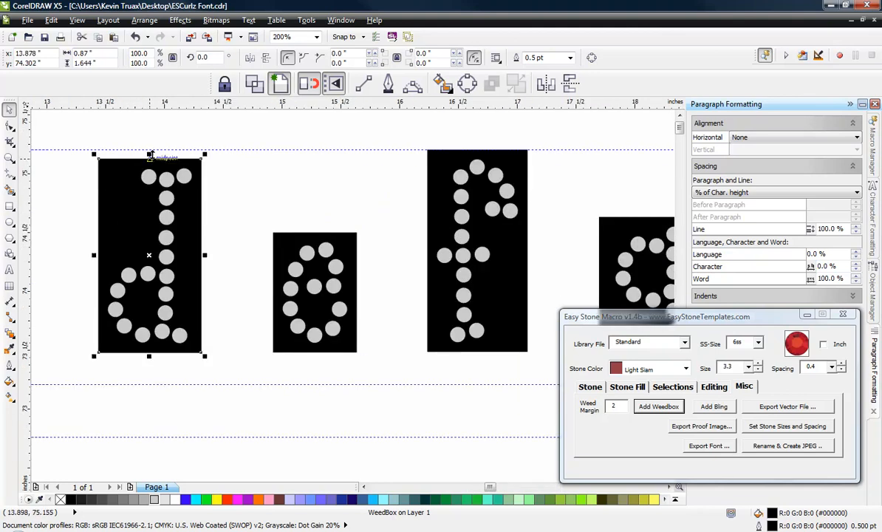
drag(150, 156, 150, 149)
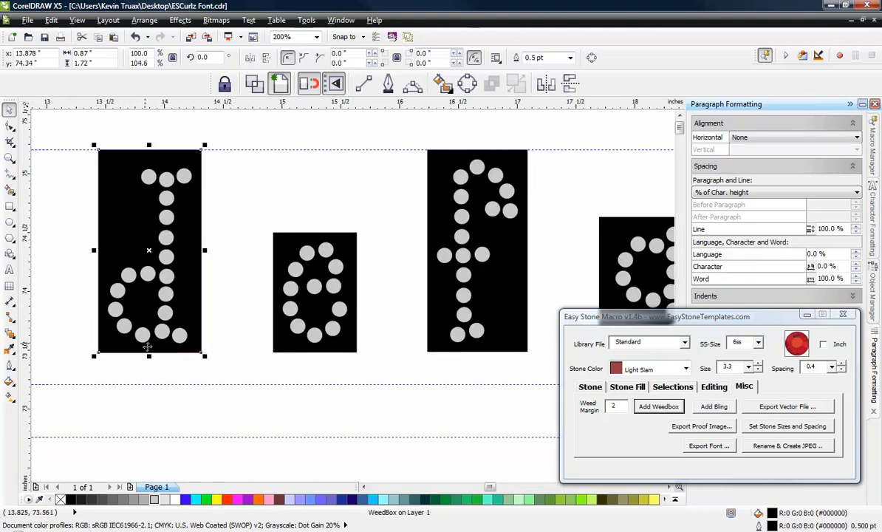
drag(148, 356, 148, 385)
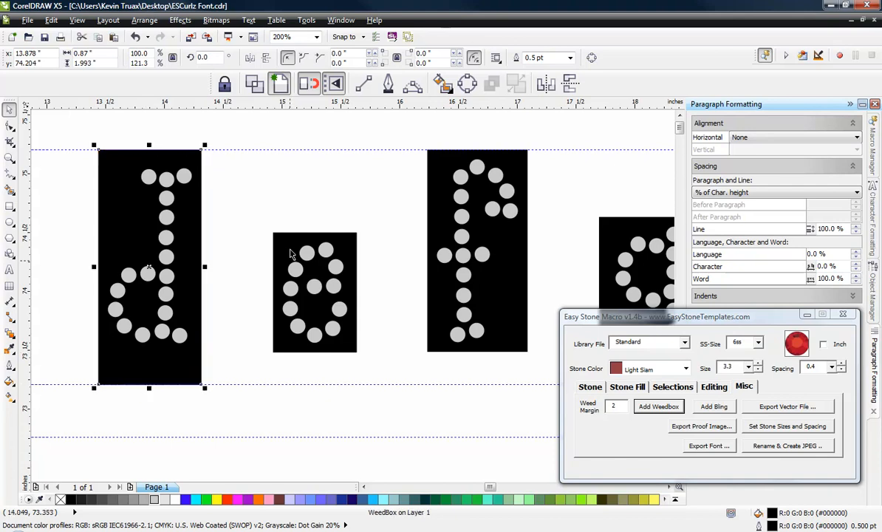
Step: Stretch the lowercase e weedbox to the upper and middle guidelines, and extend the f weedbox down to the middle guideline
click(320, 234)
drag(315, 228, 314, 149)
drag(314, 356, 310, 384)
click(510, 340)
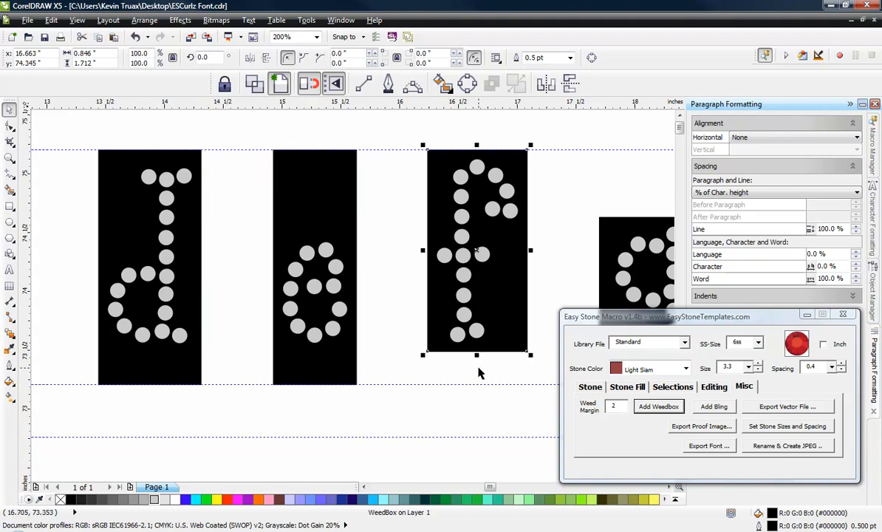
drag(477, 357, 474, 385)
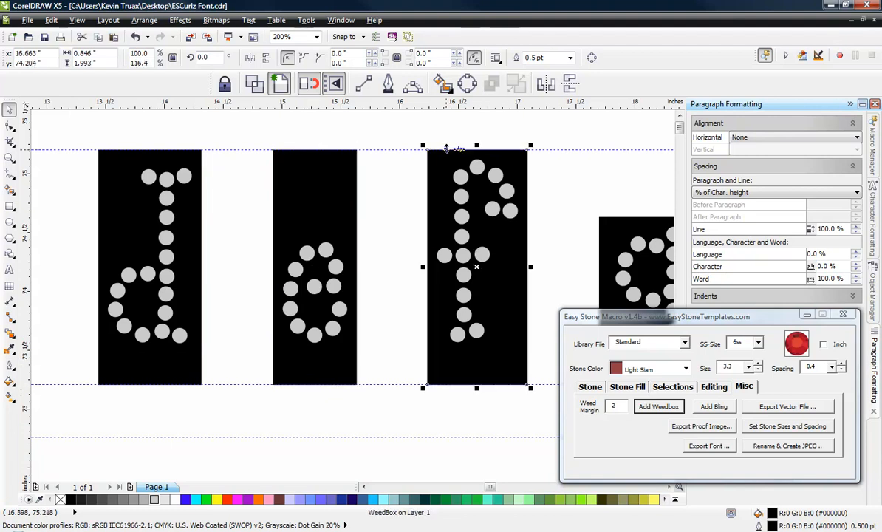
Step: Stretch the lowercase g and h weedboxes upward so that their top edges reach the upper guideline
scroll(288, 158, down, 2)
scroll(475, 176, up, 4)
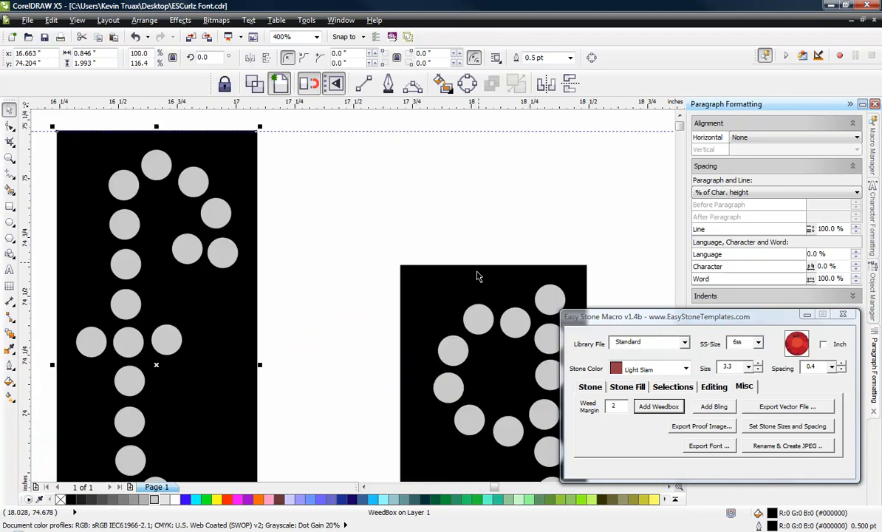
scroll(366, 133, down, 2)
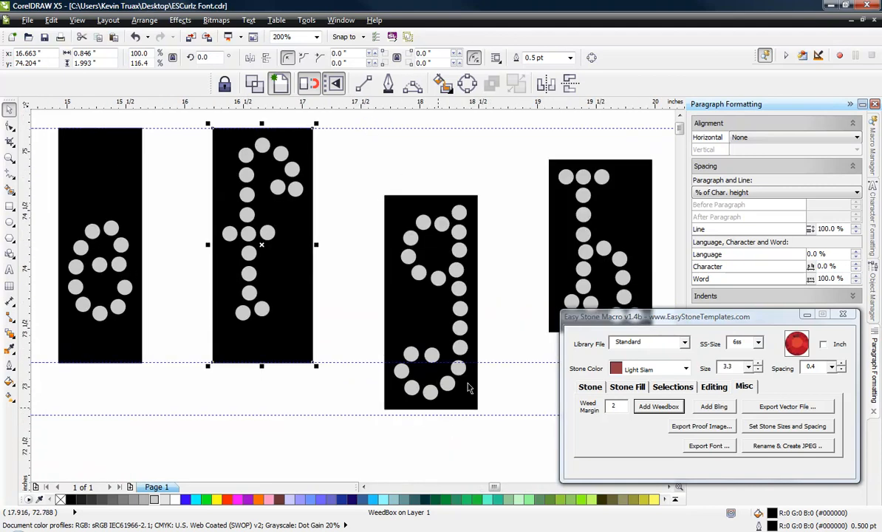
click(410, 201)
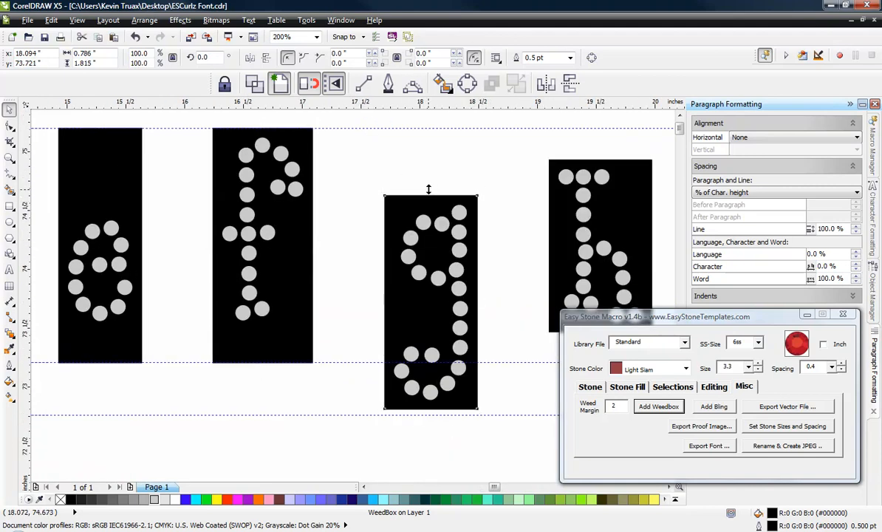
drag(432, 190, 431, 124)
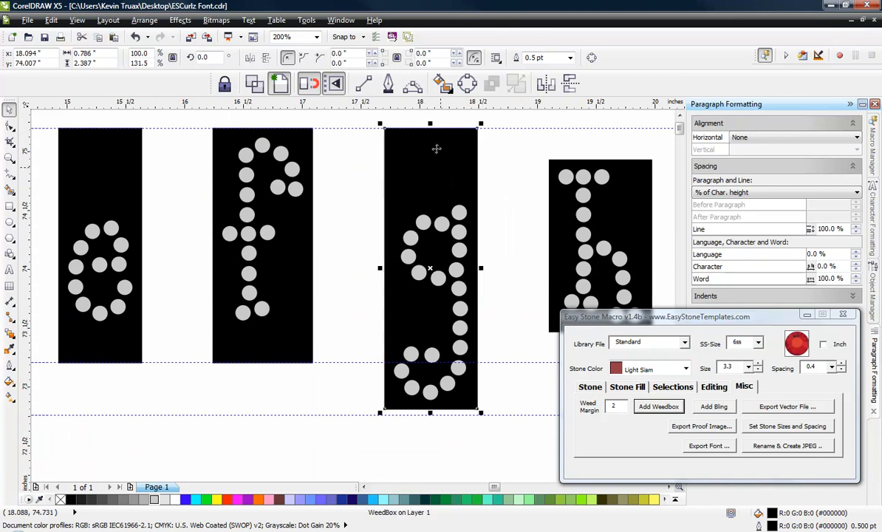
click(562, 168)
drag(600, 157, 600, 128)
Step: Stretch the lowercase i weedbox to the upper and middle guidelines, and extend the h weedbox down to the middle guideline
scroll(331, 200, down, 2)
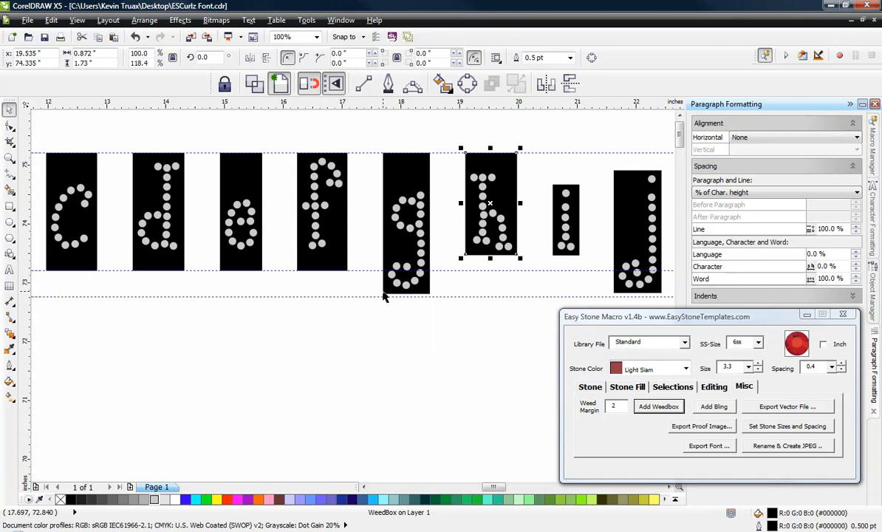
click(571, 192)
drag(567, 178, 566, 148)
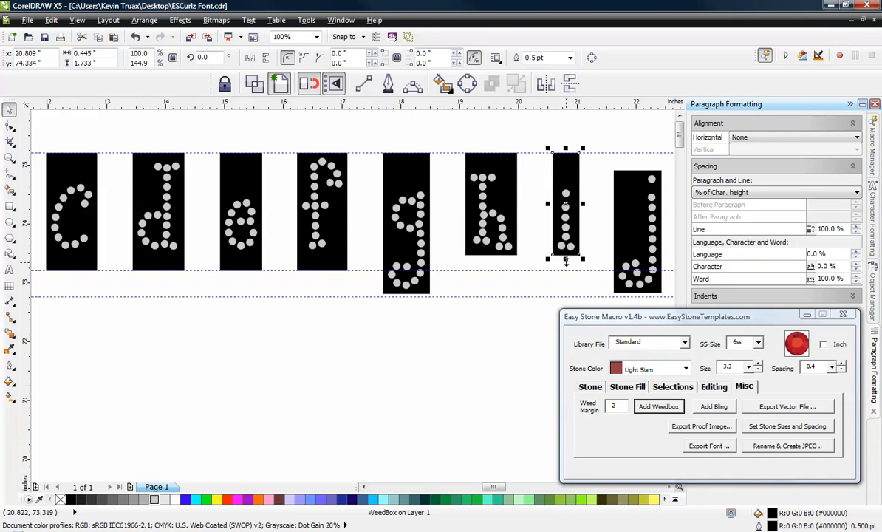
drag(565, 259, 567, 270)
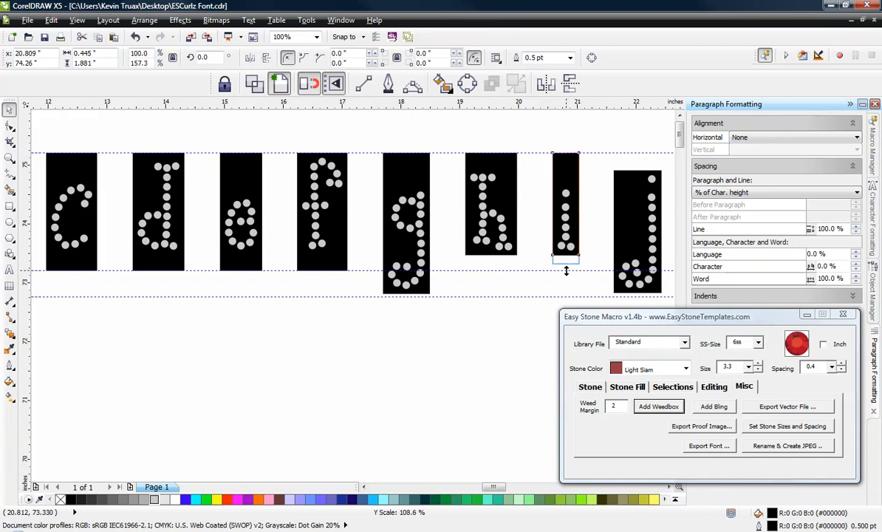
click(491, 198)
drag(489, 258, 491, 273)
Step: Extend the bottom edge of the descending lowercase g weedbox down to the lowest guideline
scroll(392, 258, down, 2)
scroll(394, 252, up, 2)
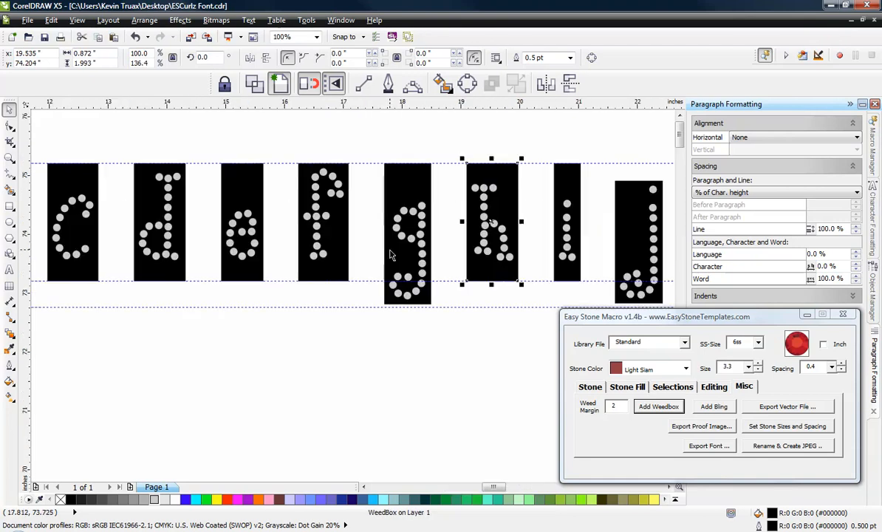
scroll(394, 303, up, 4)
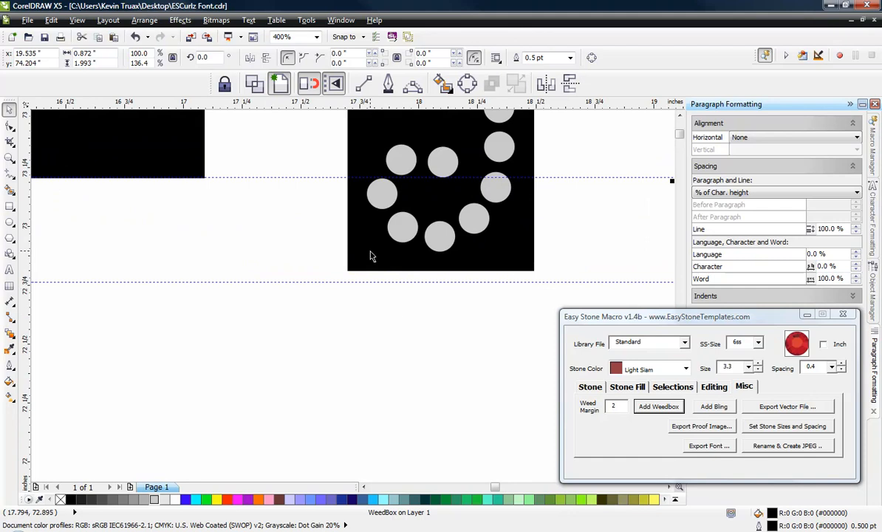
click(371, 255)
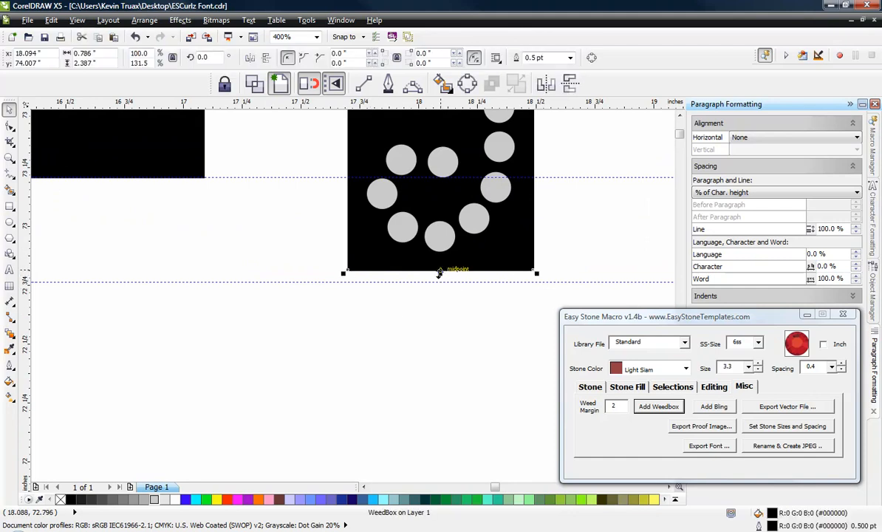
click(441, 286)
click(447, 268)
drag(440, 281, 441, 281)
Step: Stretch the descending lowercase j weedbox so that it spans from the upper guideline down to the lowest guideline
scroll(296, 276, down, 2)
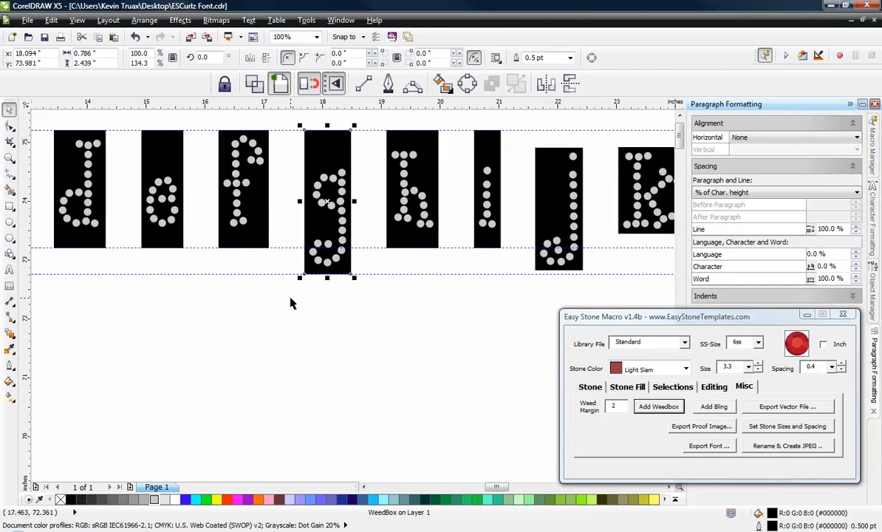
scroll(524, 219, up, 2)
scroll(494, 222, down, 1)
click(473, 197)
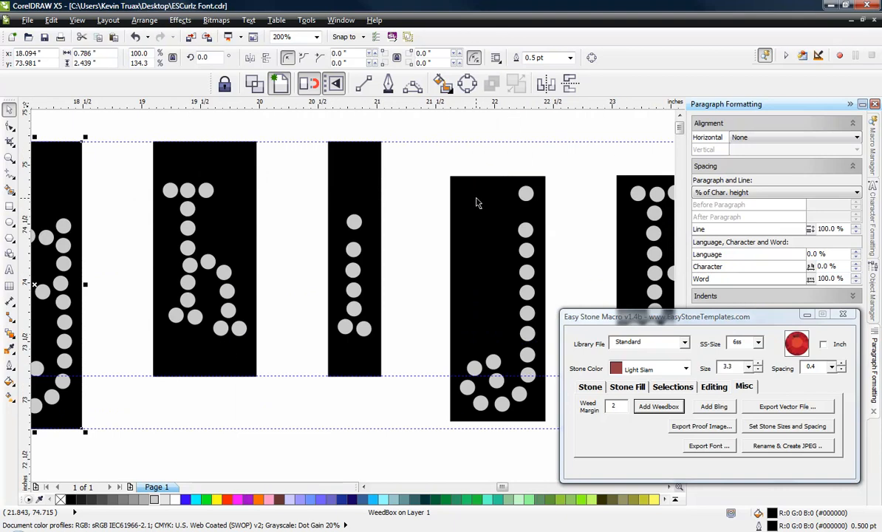
drag(496, 175, 496, 137)
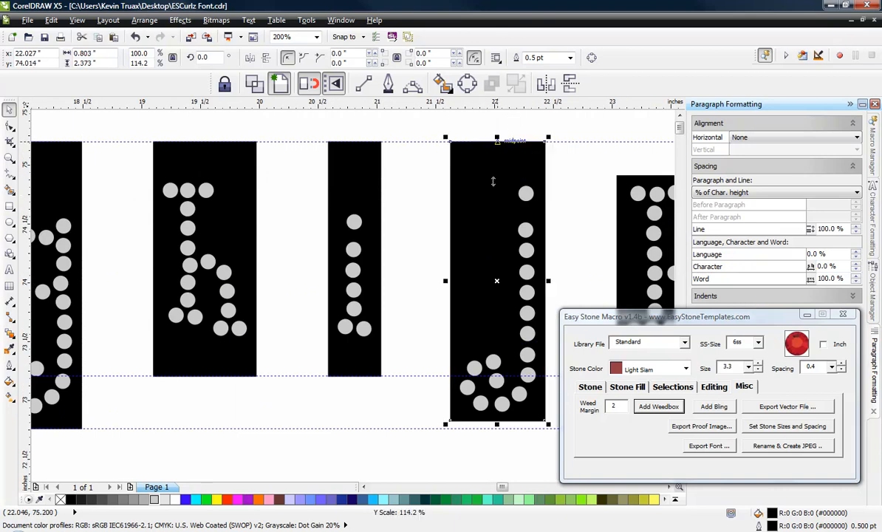
drag(496, 424, 497, 429)
Step: Stretch the lowercase k and l weedboxes so that both span from the upper guideline to the middle guideline
scroll(288, 374, down, 2)
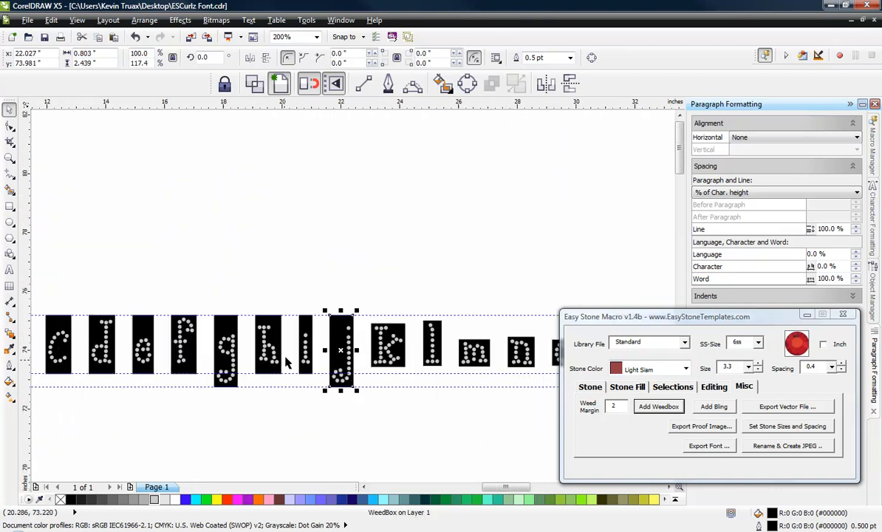
scroll(364, 337, up, 2)
click(316, 194)
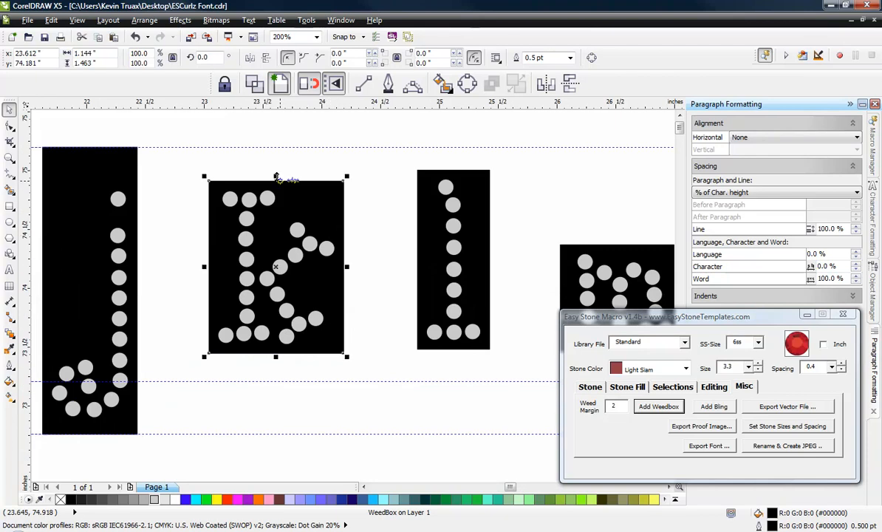
drag(276, 176, 275, 147)
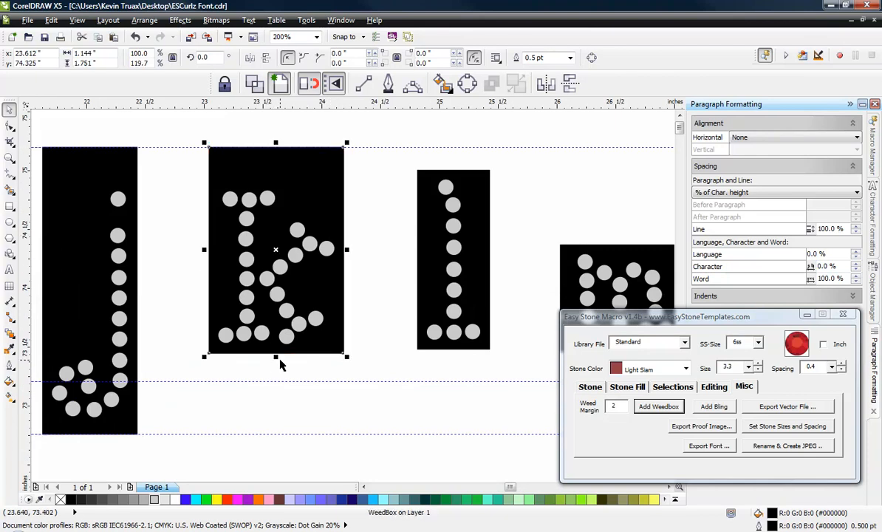
drag(276, 358, 275, 382)
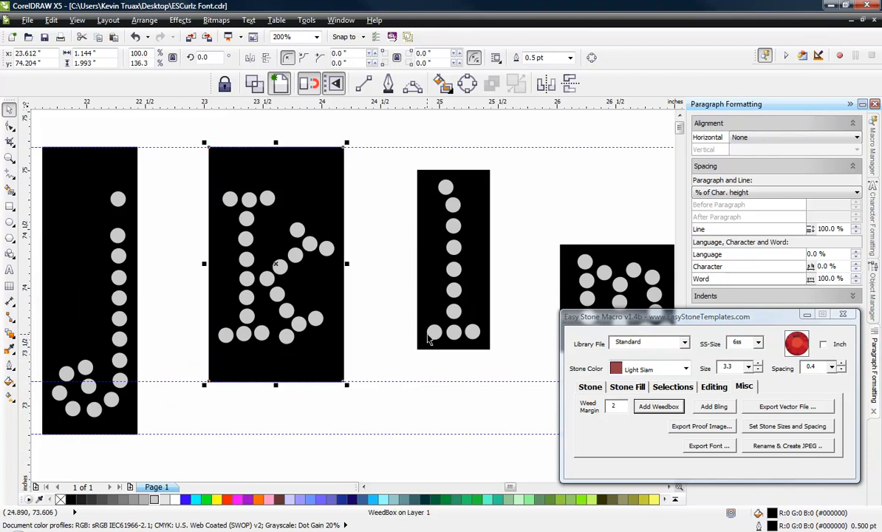
click(447, 339)
drag(453, 353, 453, 385)
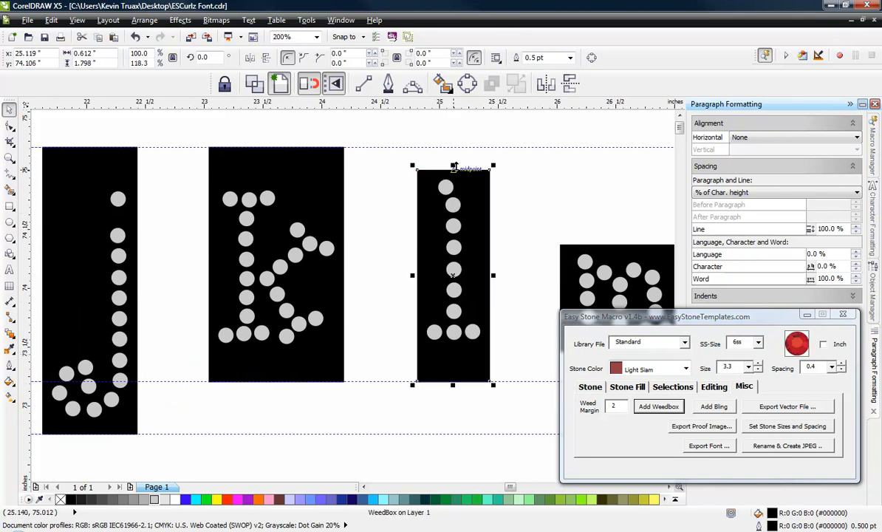
drag(453, 167, 453, 147)
Step: Stretch the lowercase m weedbox up to the upper guideline and down to the middle guideline
click(578, 254)
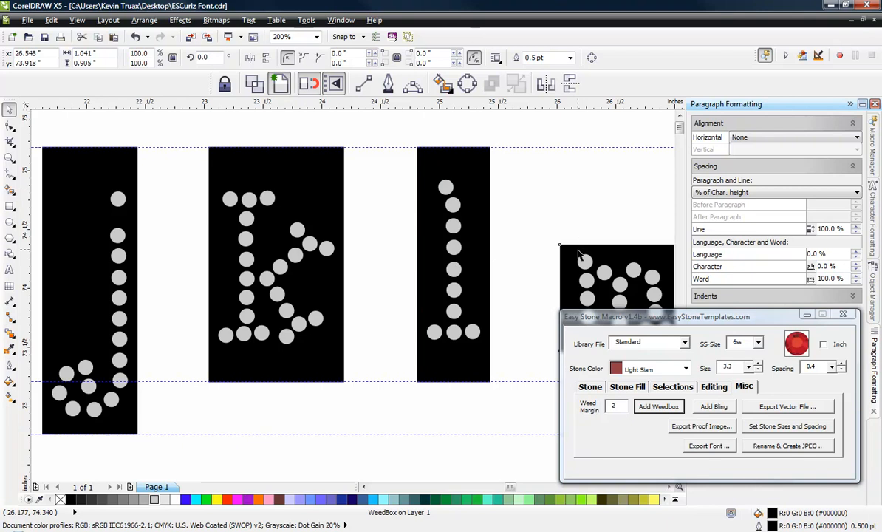
drag(622, 240, 607, 143)
scroll(465, 152, down, 2)
scroll(464, 191, up, 2)
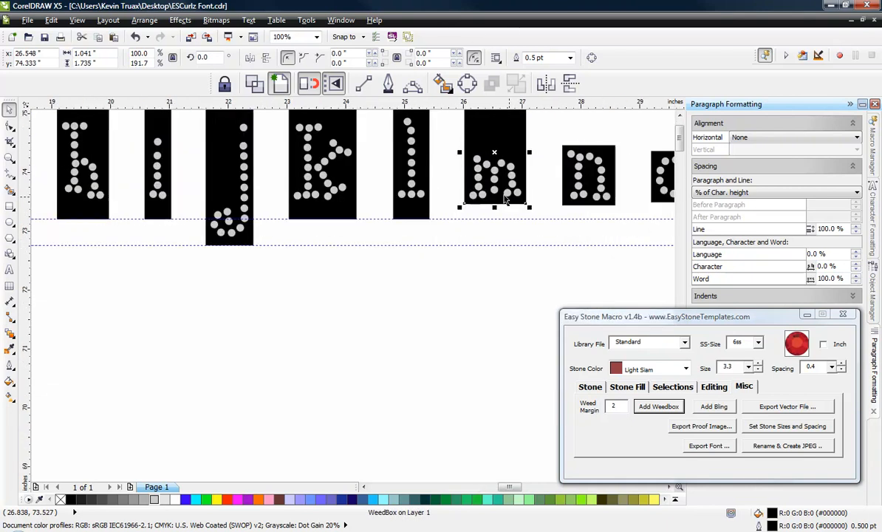
drag(483, 227, 482, 254)
Step: Extend the lowercase n weedbox down to the middle guideline and up to the upper guideline
scroll(350, 255, down, 2)
scroll(384, 260, up, 3)
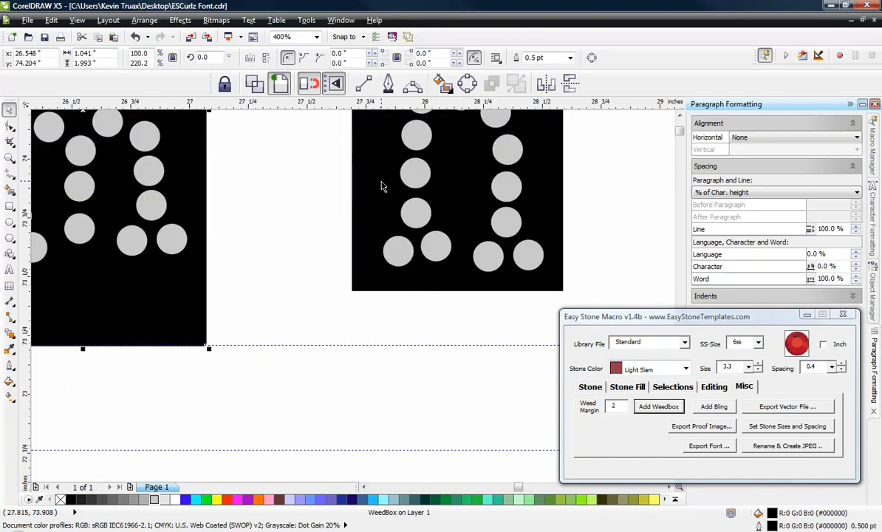
drag(457, 295, 449, 346)
scroll(347, 349, down, 1)
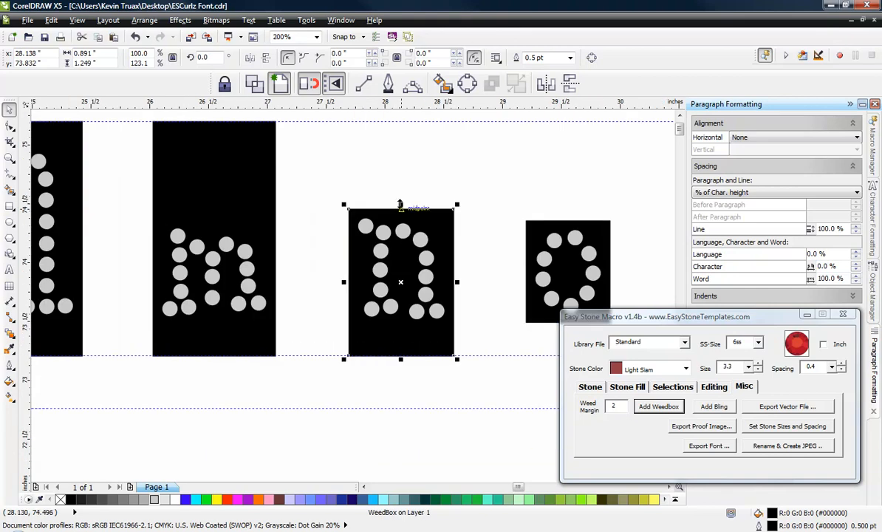
drag(399, 204, 410, 122)
Step: Stretch the lowercase o weedbox so that its top meets the upper guideline and its bottom meets the middle guideline
scroll(317, 244, down, 2)
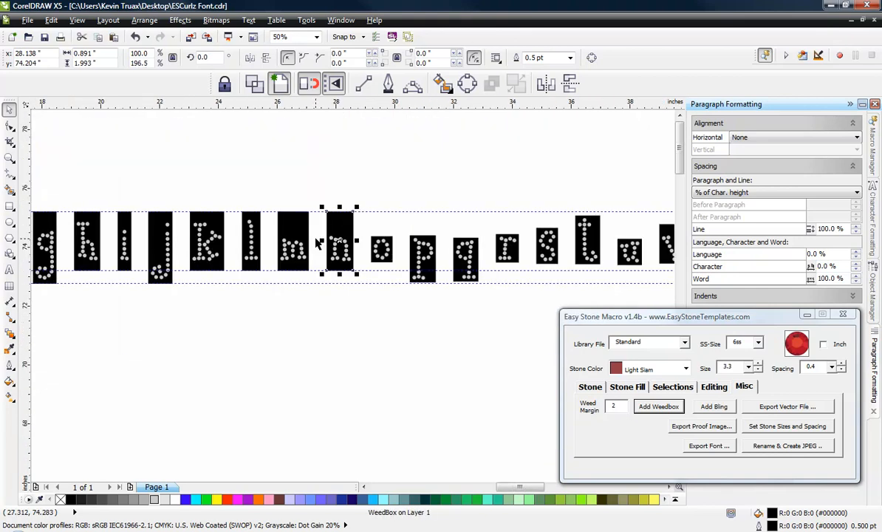
scroll(379, 243, up, 2)
click(395, 226)
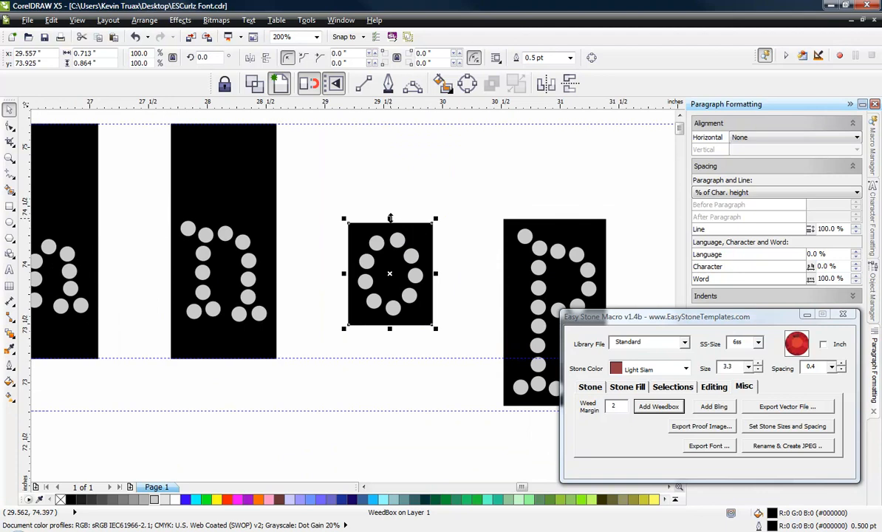
drag(390, 218, 386, 121)
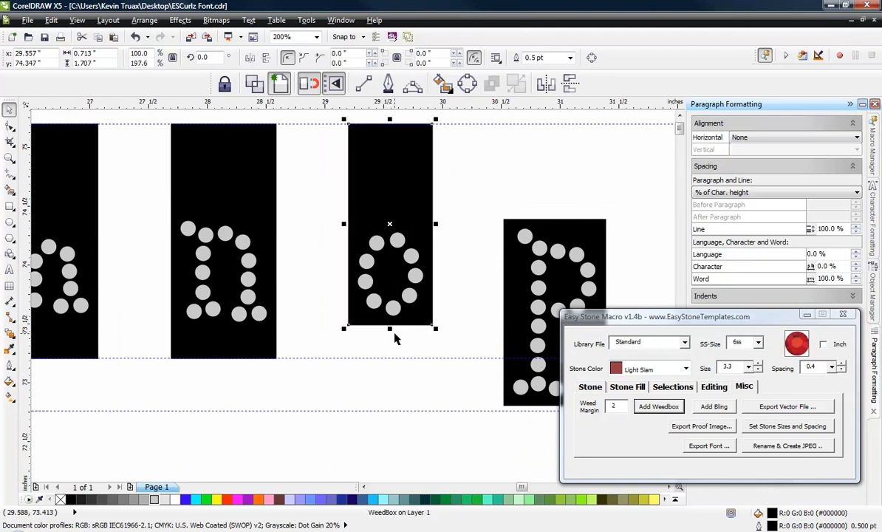
drag(391, 336, 388, 360)
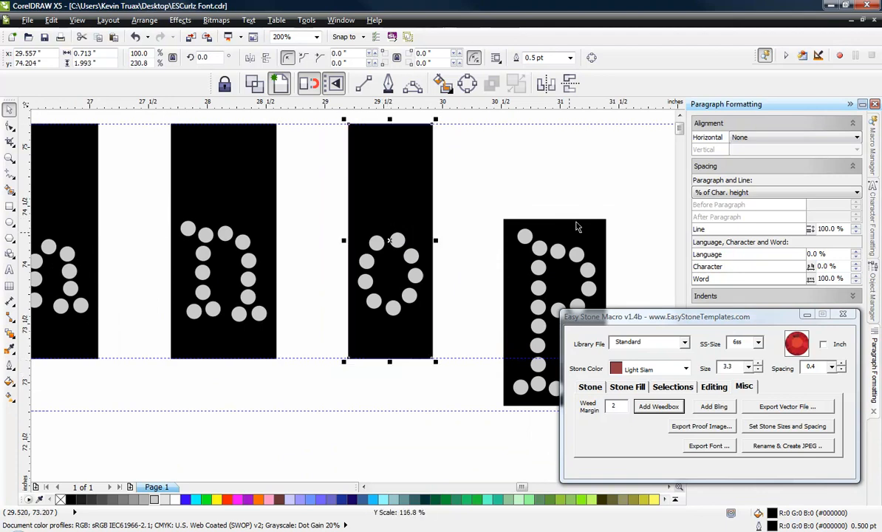
Step: Stretch the lowercase p weedbox up to the upper guideline and down to the lowest guideline
click(577, 229)
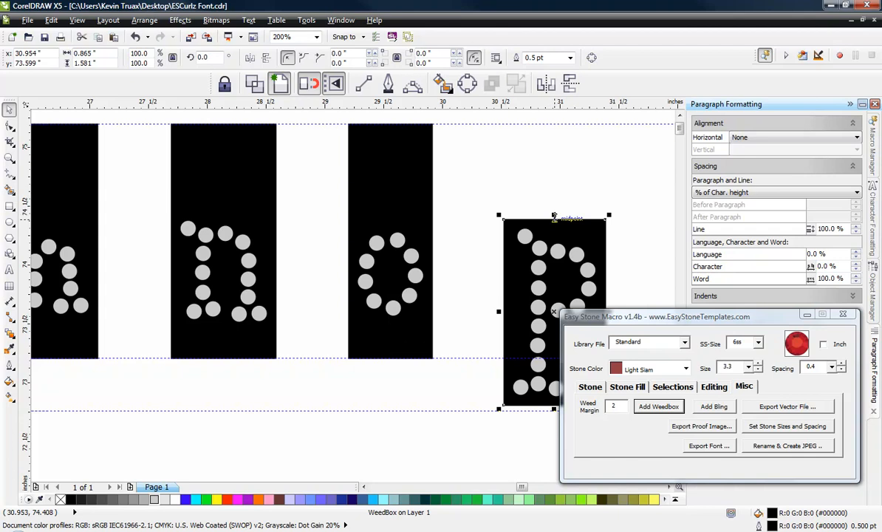
drag(554, 216, 554, 120)
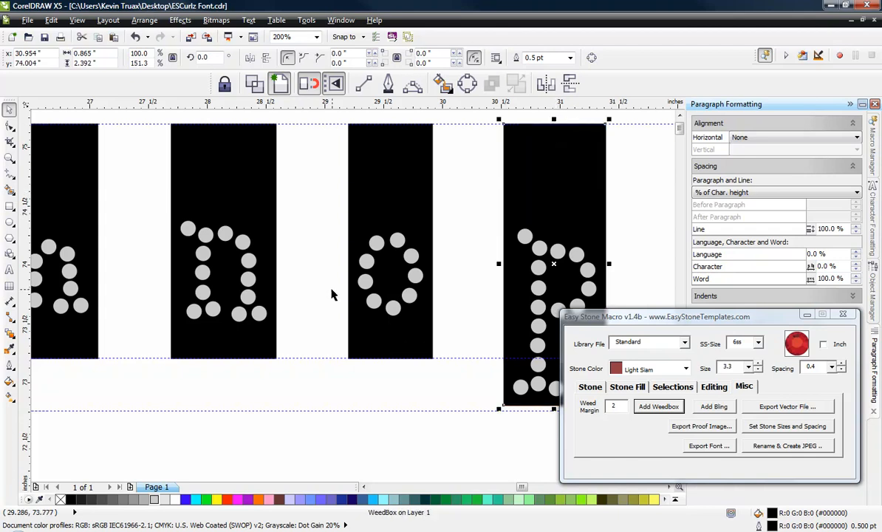
scroll(330, 294, down, 1)
scroll(460, 354, up, 2)
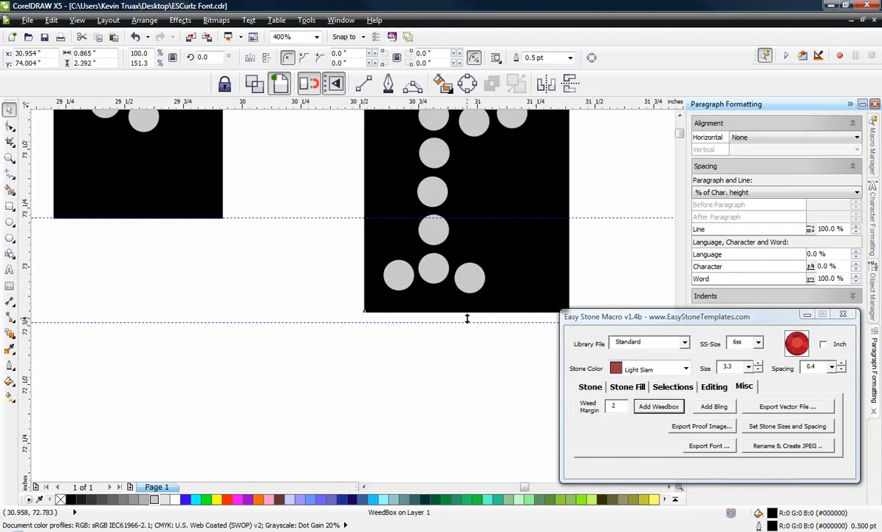
drag(467, 318, 467, 323)
scroll(332, 322, down, 1)
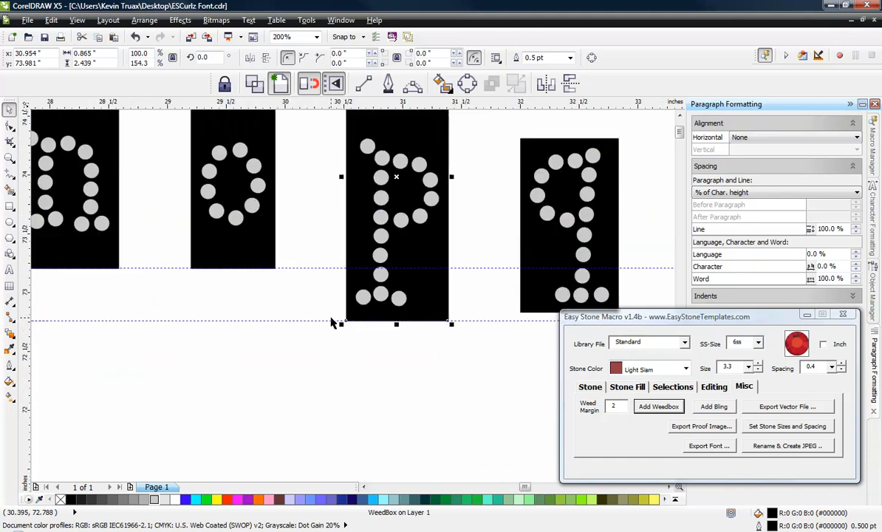
Step: Extend the lowercase q weedbox so that it spans from the upper guideline to the lowest guideline
scroll(344, 313, down, 1)
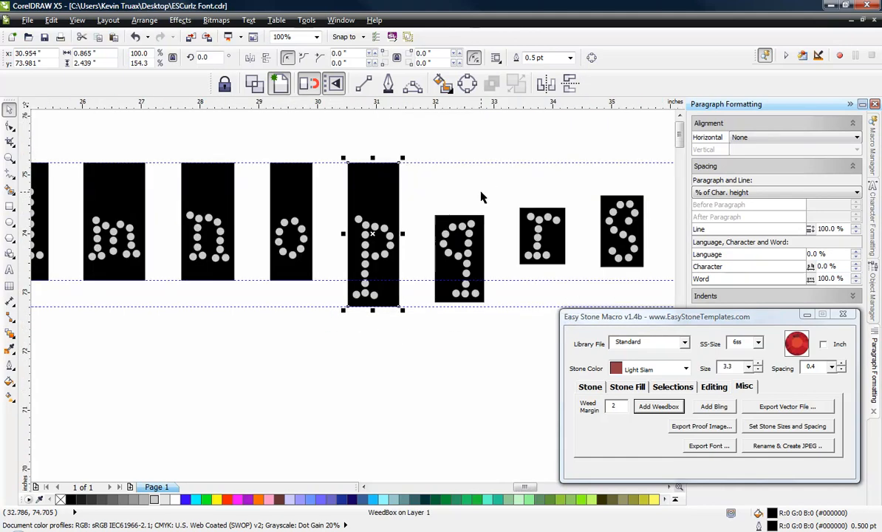
click(454, 219)
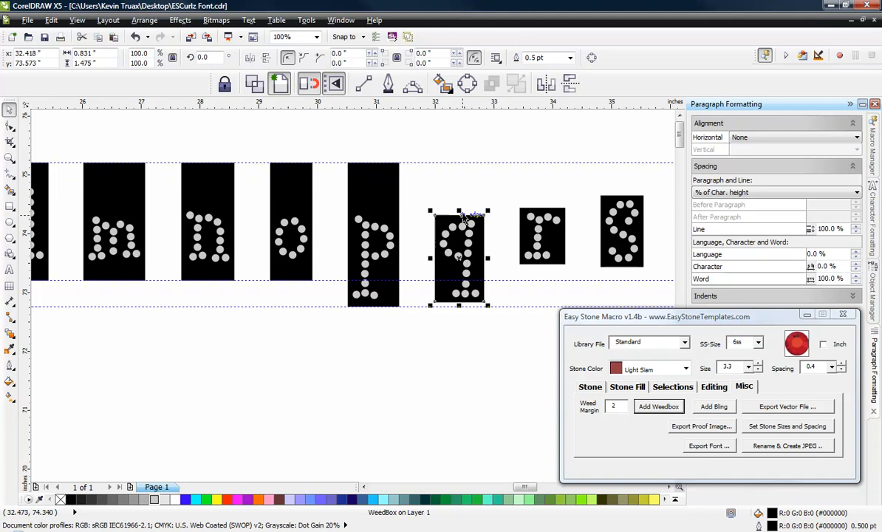
drag(459, 210, 459, 158)
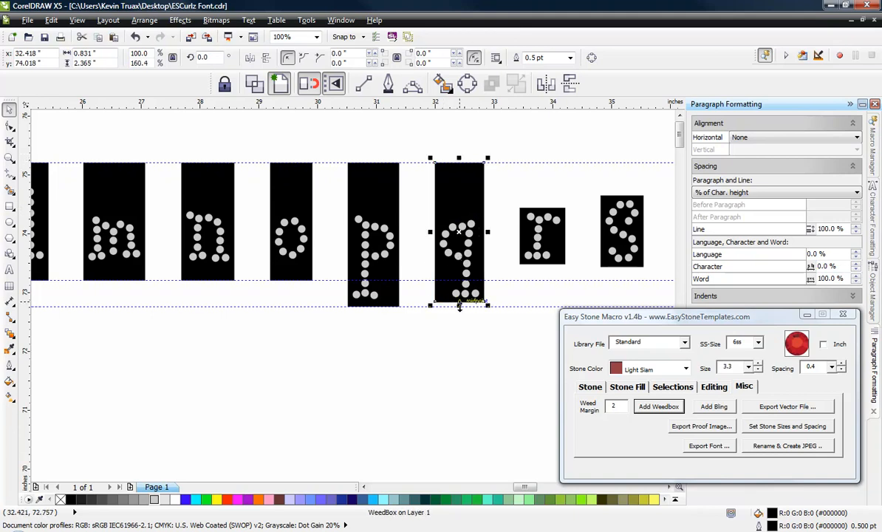
drag(459, 304, 459, 307)
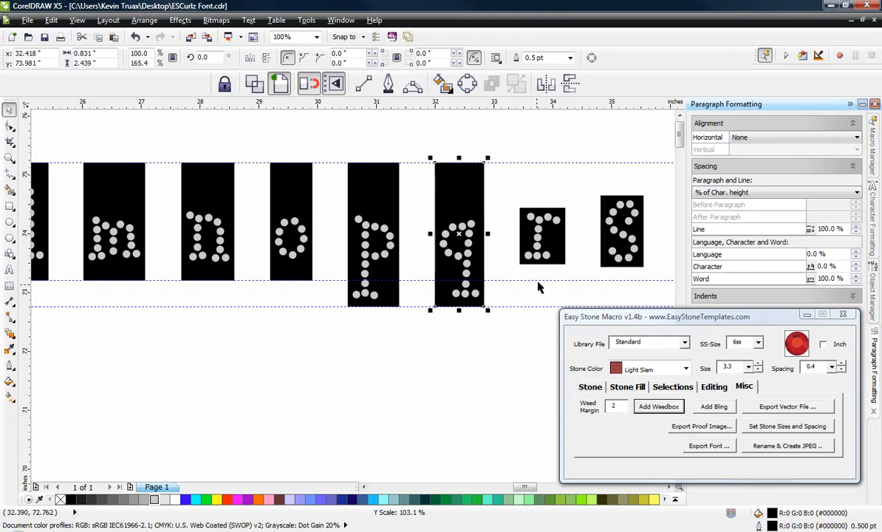
Step: Stretch the lowercase r and s weedboxes so that both span from the upper guideline to the middle guideline
click(542, 235)
drag(542, 204, 542, 158)
drag(543, 267, 543, 280)
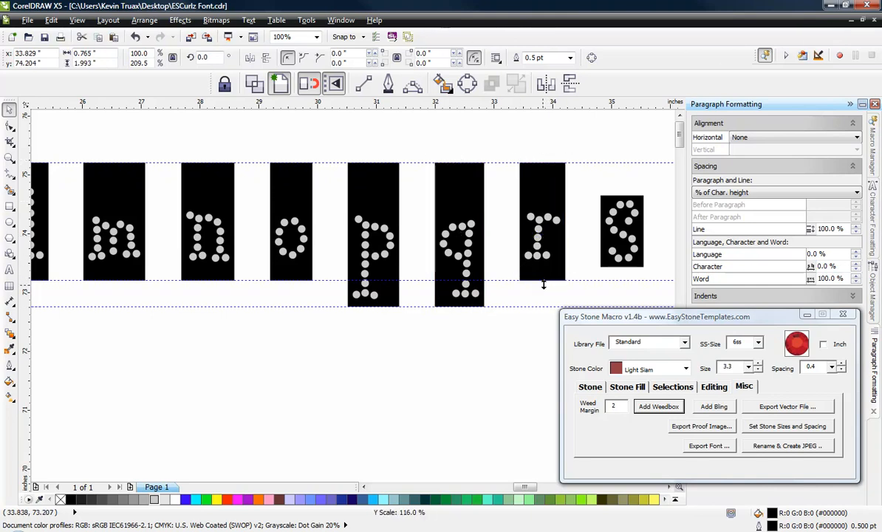
click(629, 193)
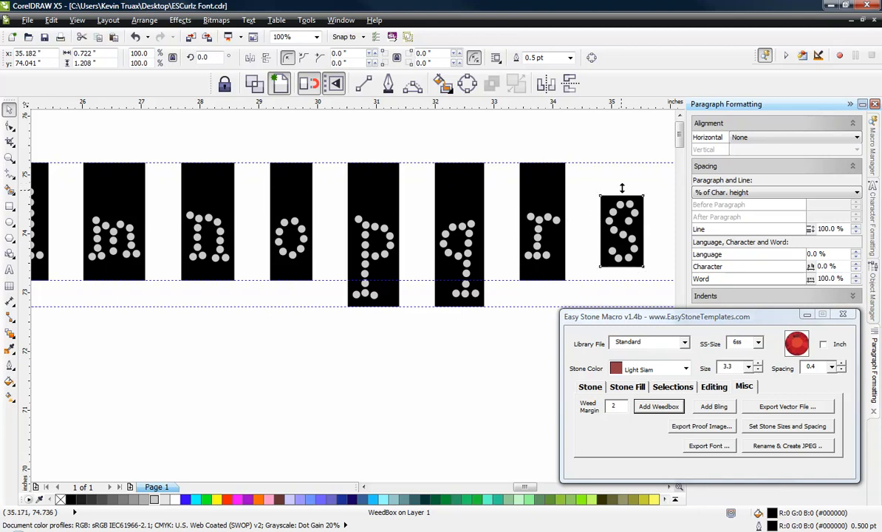
drag(622, 191, 621, 158)
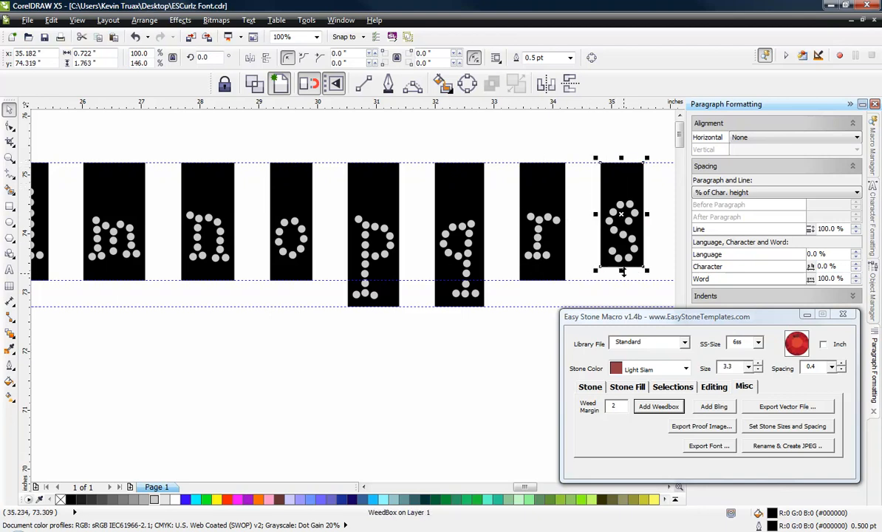
drag(622, 272, 622, 285)
Step: Stretch the lowercase t weedbox up to the upper guideline and down to the middle guideline
scroll(289, 291, down, 2)
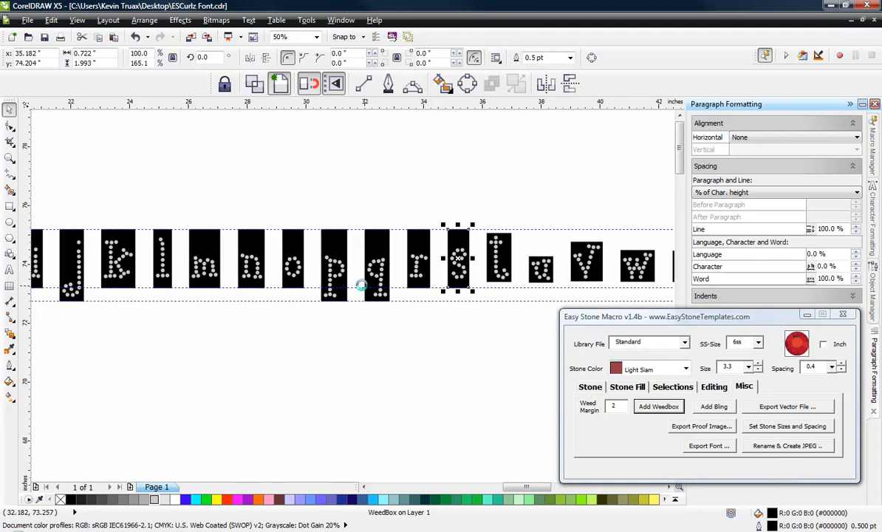
scroll(358, 279, down, 1)
scroll(439, 274, up, 2)
click(459, 251)
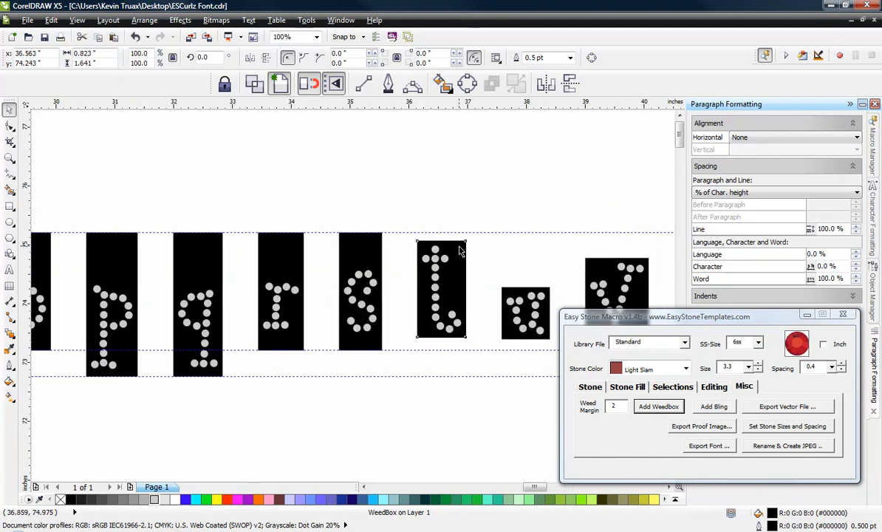
scroll(459, 251, up, 2)
drag(456, 230, 410, 198)
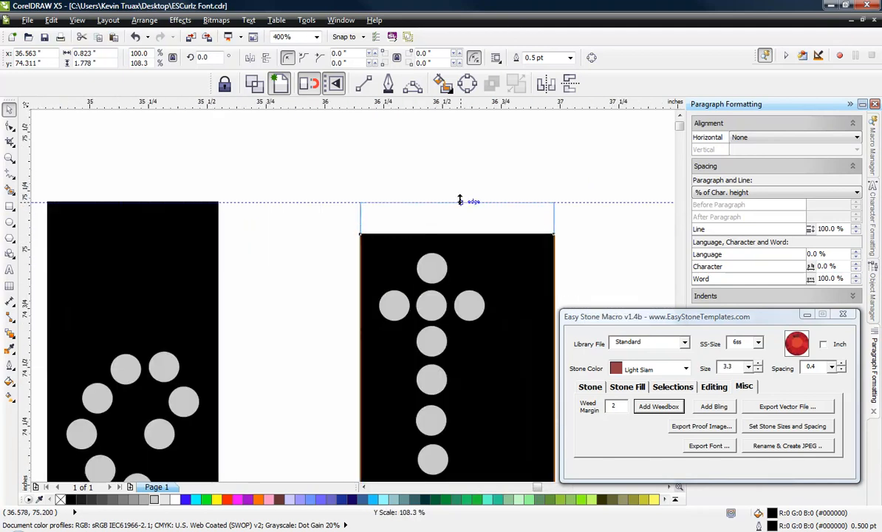
scroll(367, 148, down, 2)
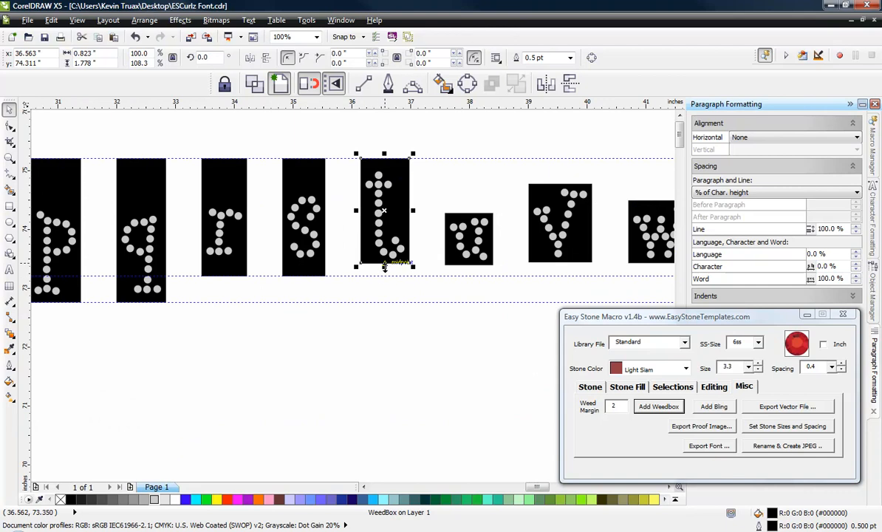
drag(384, 266, 384, 279)
Step: Extend the lowercase u and v weedboxes up to the upper guideline and down to the middle guideline
click(463, 222)
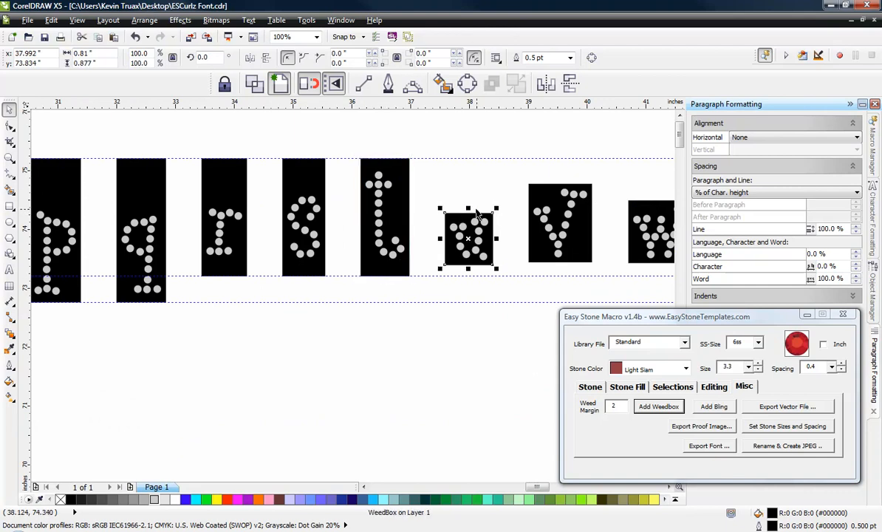
drag(468, 205, 470, 153)
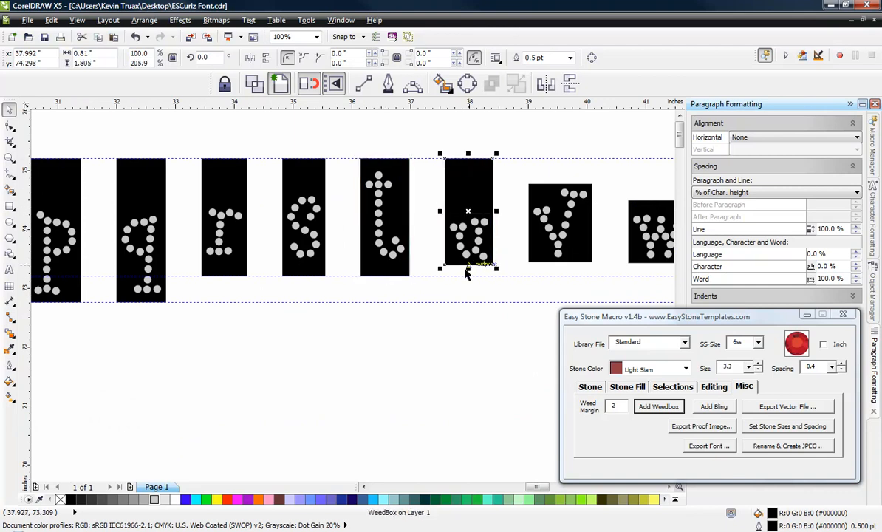
drag(468, 268, 467, 277)
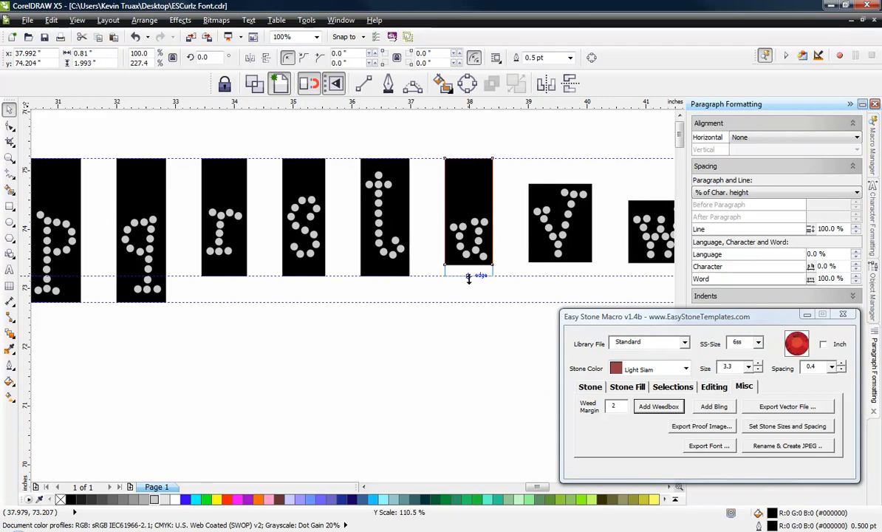
click(551, 188)
drag(559, 180, 559, 153)
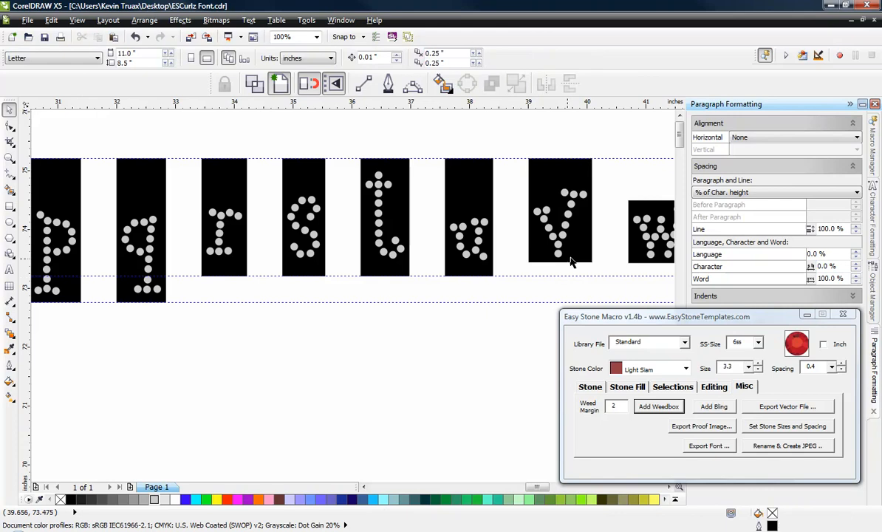
drag(559, 264, 558, 285)
Step: Stretch the lowercase w weedbox so that its top meets the upper guideline and its bottom meets the middle guideline
scroll(317, 264, down, 2)
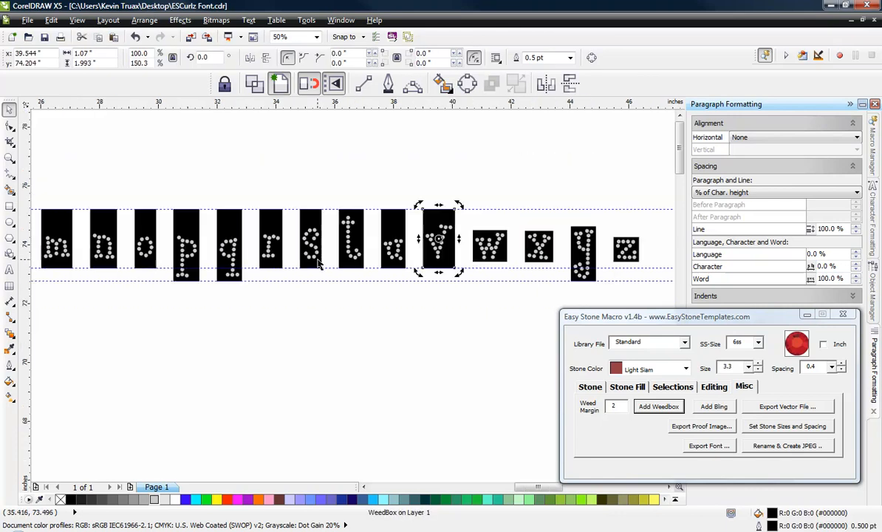
click(545, 199)
scroll(422, 255, up, 2)
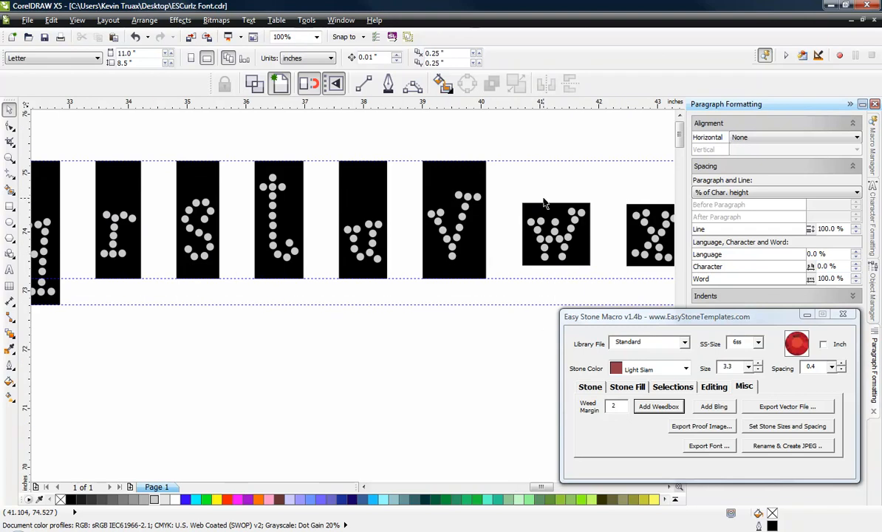
click(545, 203)
drag(555, 200, 557, 160)
drag(557, 278, 557, 279)
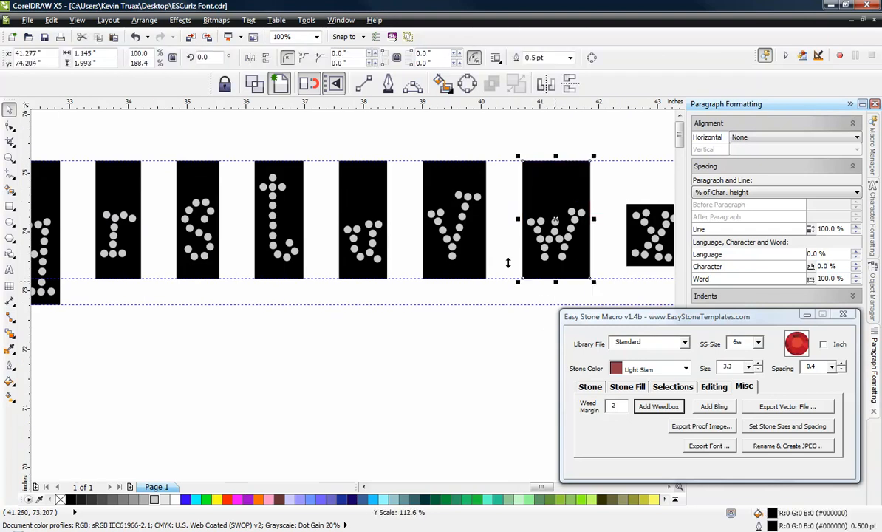
Step: Extend the lowercase x weedbox up to the upper guideline and down to the middle guideline
scroll(518, 266, down, 2)
scroll(542, 222, up, 4)
click(391, 225)
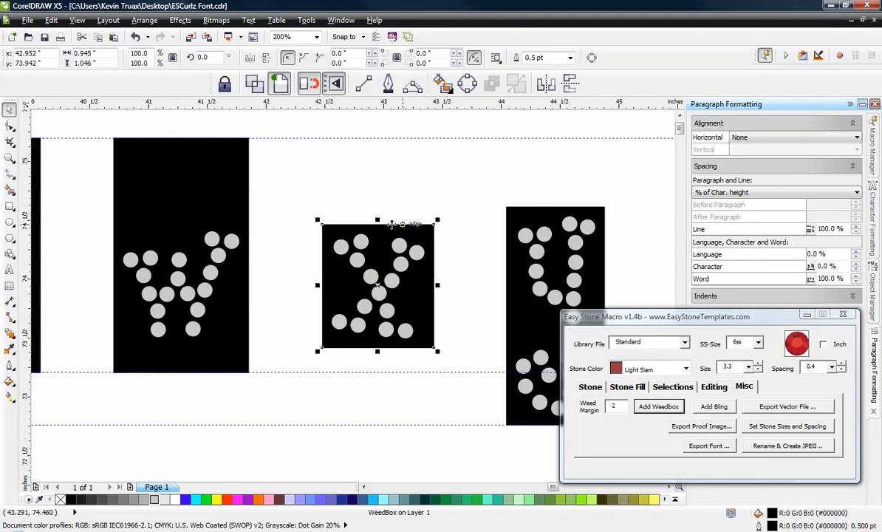
drag(378, 221, 377, 134)
drag(377, 353, 378, 373)
Step: Stretch the top of the lowercase y weedbox up to the upper guideline
scroll(301, 234, down, 2)
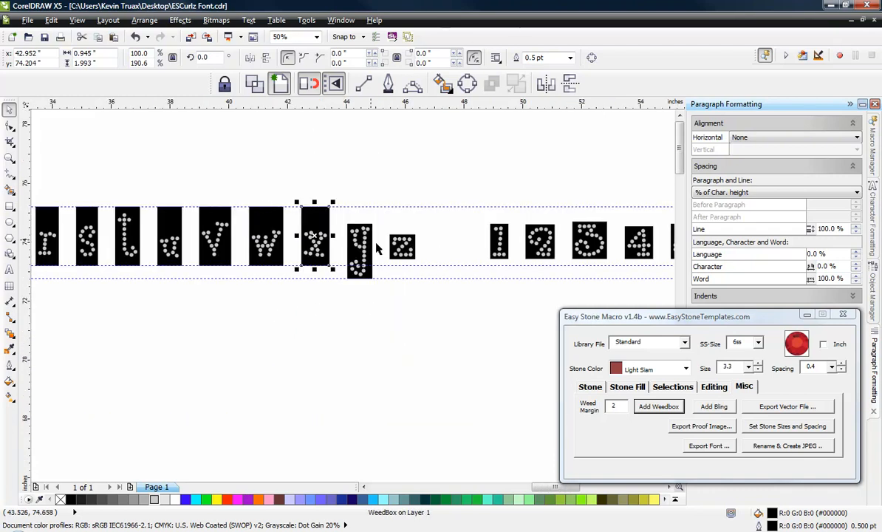
scroll(373, 231, up, 2)
click(355, 251)
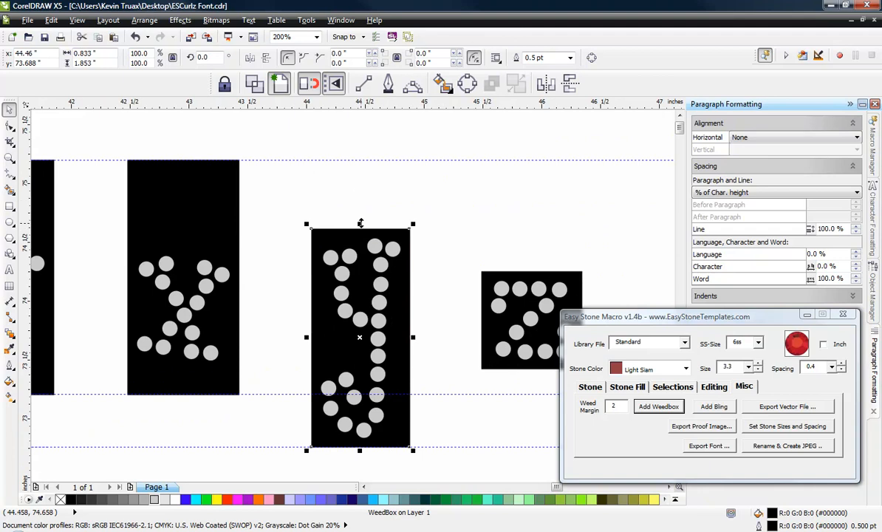
drag(360, 223, 360, 157)
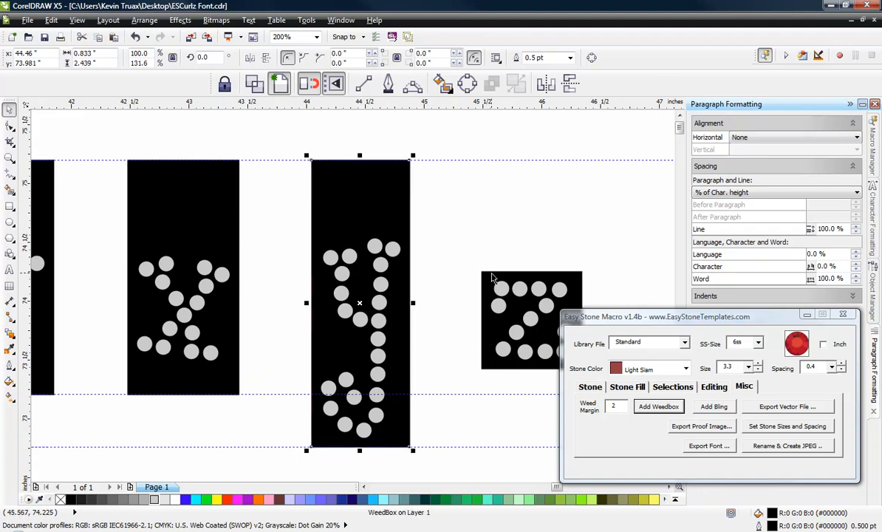
Step: Stretch the lowercase z weedbox to span from the upper guideline to the middle guideline, and deselect it
click(493, 278)
drag(532, 272, 527, 151)
scroll(362, 236, down, 1)
scroll(438, 266, up, 1)
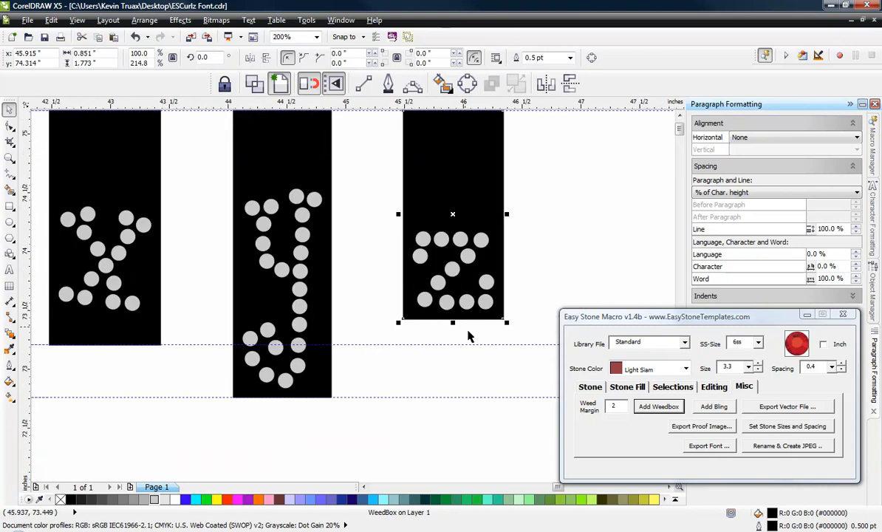
drag(455, 325, 457, 348)
scroll(484, 299, down, 1)
click(523, 280)
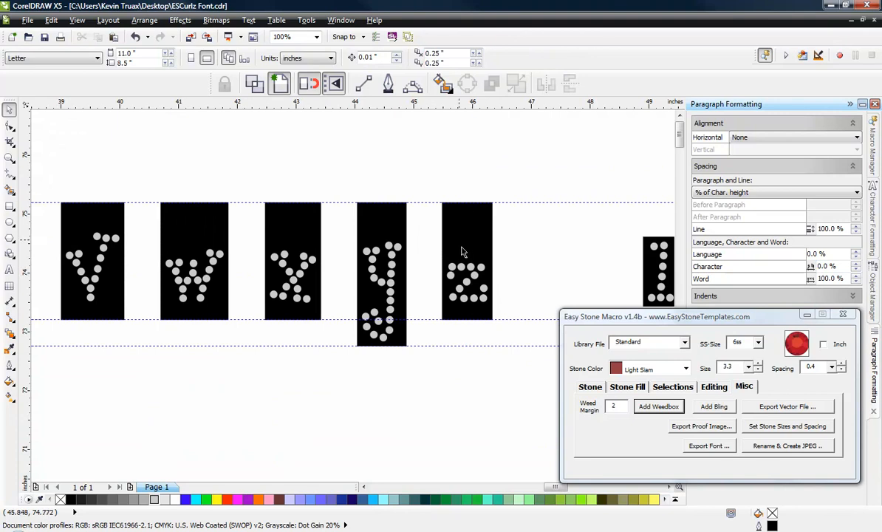
Step: Shorten the uppercase A weedbox so that its bottom edge meets the middle guideline
scroll(482, 231, down, 2)
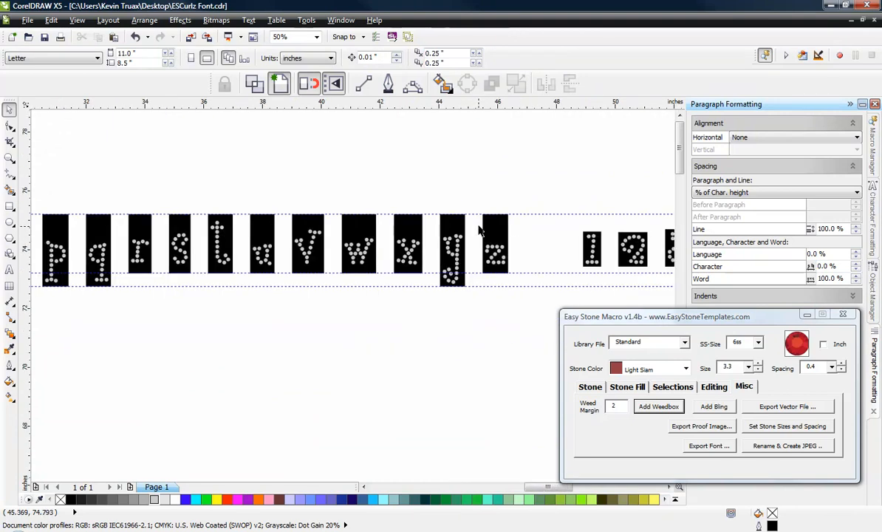
scroll(624, 231, up, 4)
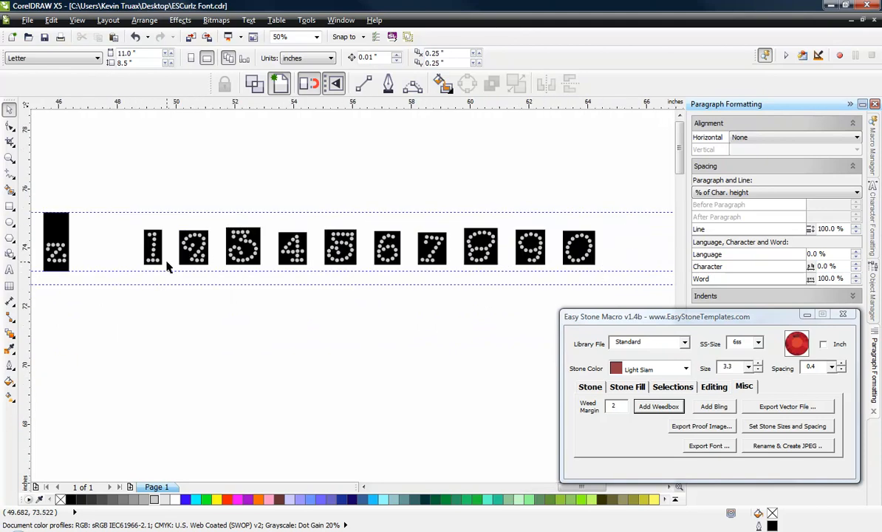
scroll(196, 246, up, 1)
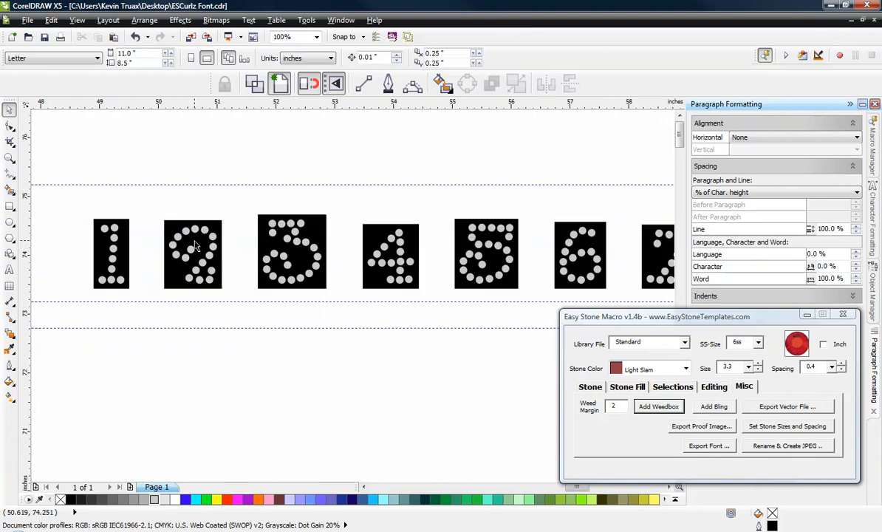
scroll(193, 248, down, 1)
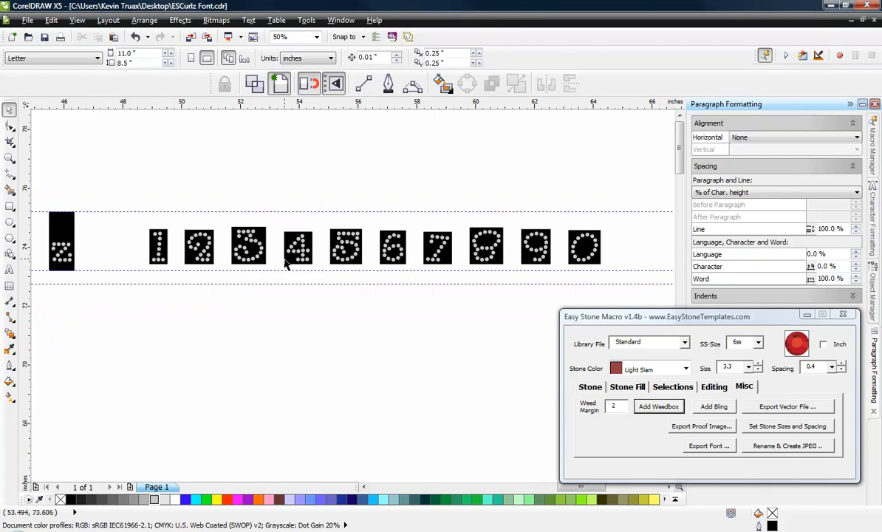
scroll(472, 279, down, 1)
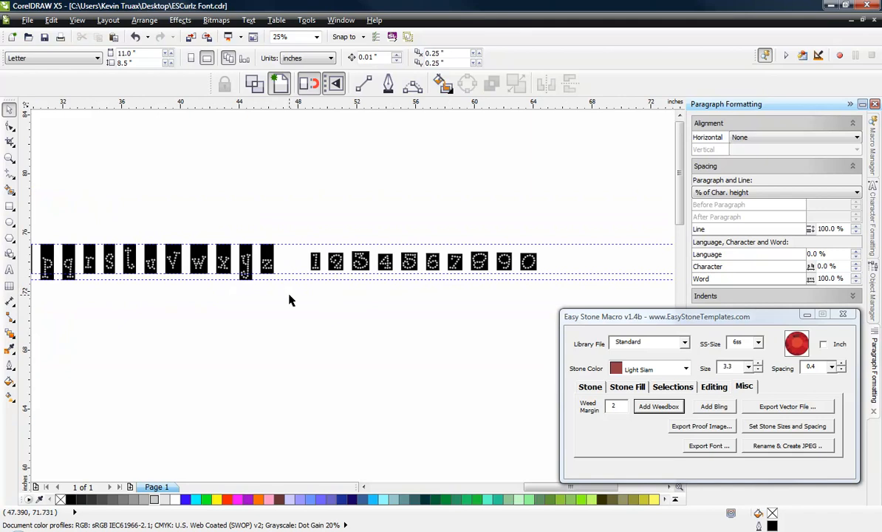
scroll(288, 299, down, 2)
scroll(336, 310, up, 2)
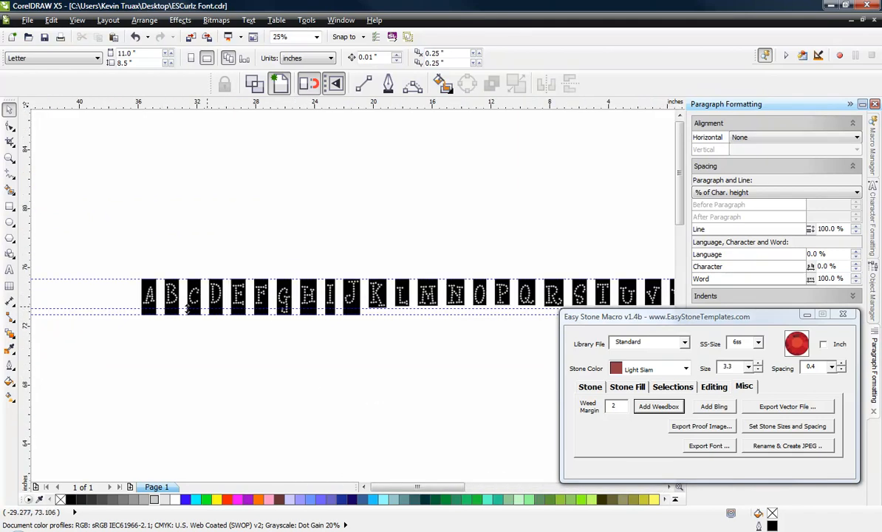
scroll(148, 303, up, 3)
click(126, 336)
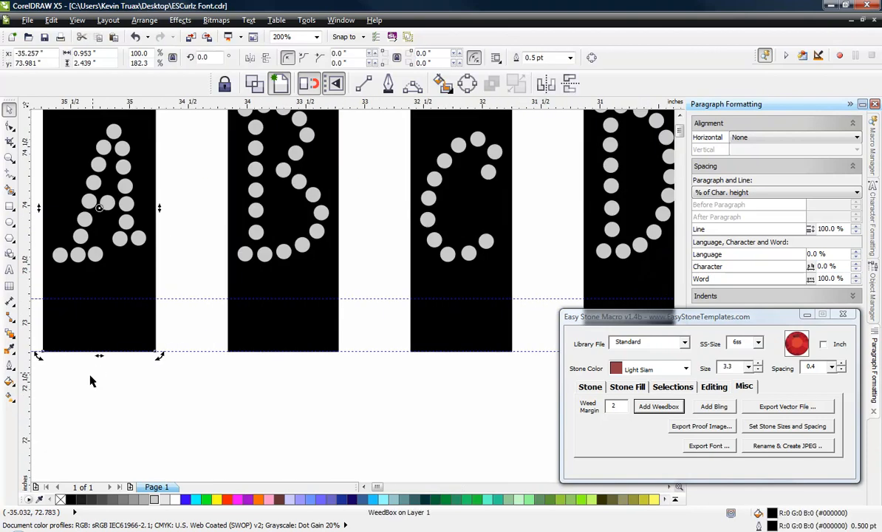
click(110, 387)
click(114, 315)
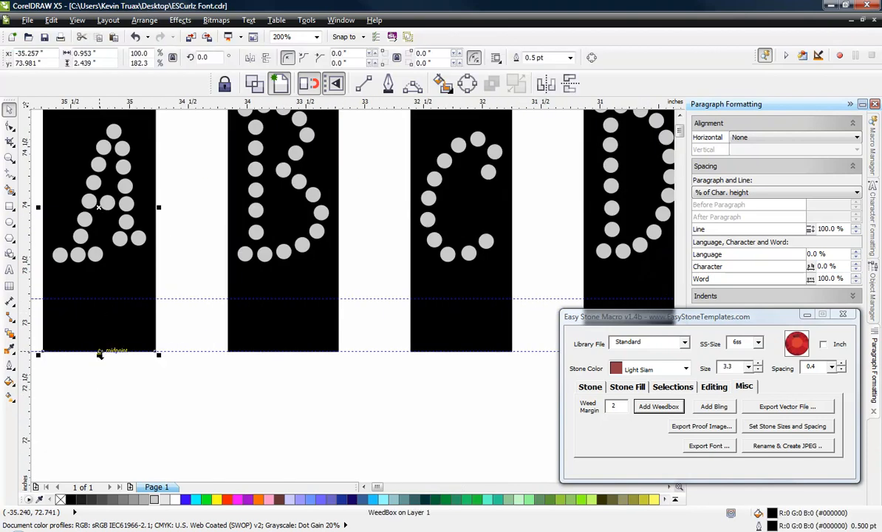
drag(99, 356, 112, 299)
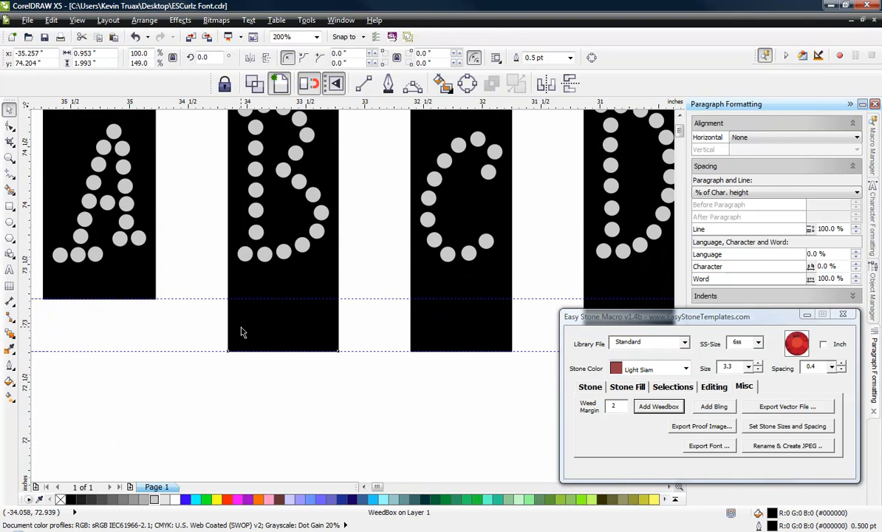
Step: Shorten the uppercase B and C weedboxes from the lowest guideline up to the middle guideline
click(272, 349)
drag(273, 348, 289, 299)
click(463, 348)
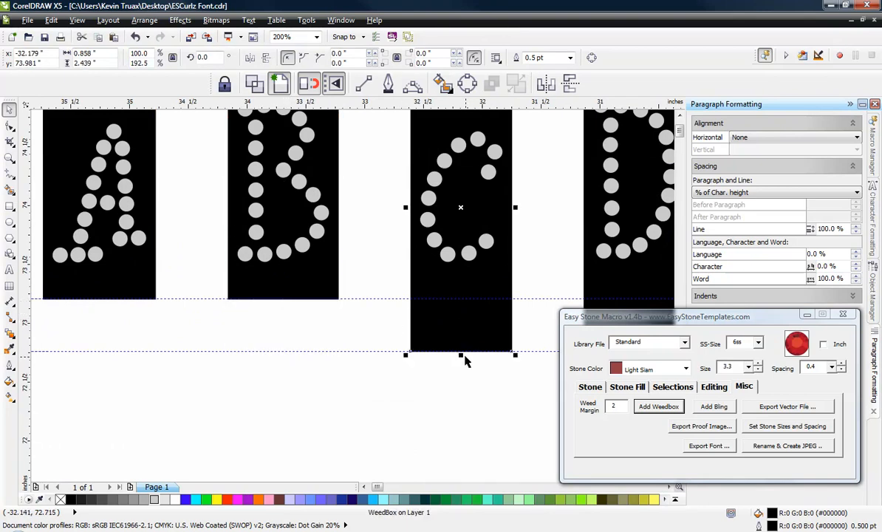
drag(461, 356, 461, 299)
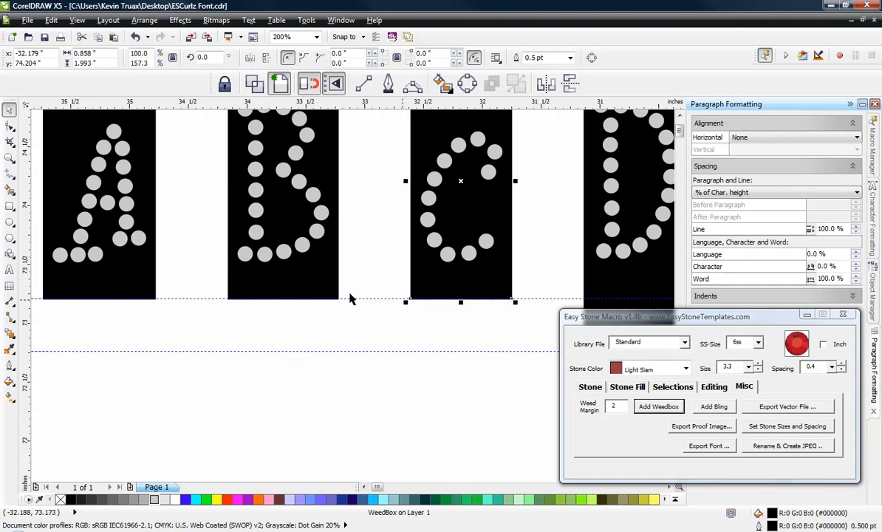
Step: Raise the bottom edge of the uppercase D weedbox to the middle guideline
key(F3)
click(356, 325)
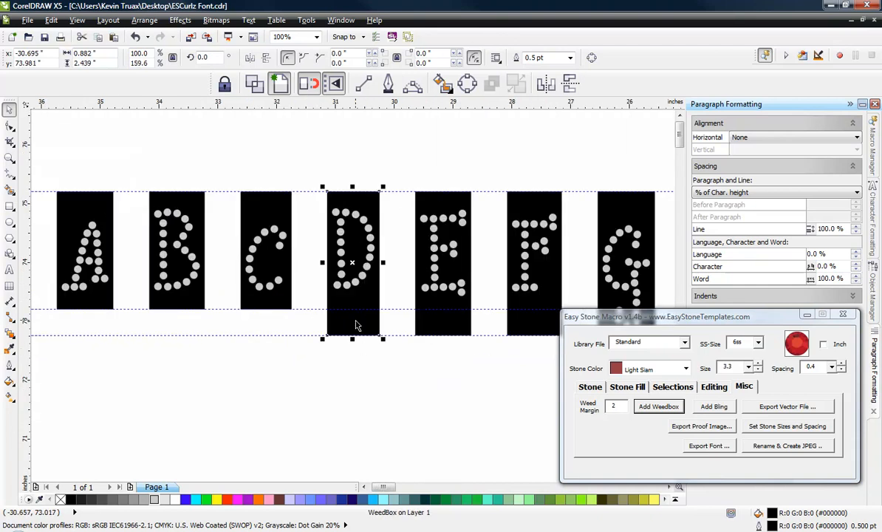
scroll(358, 346, up, 2)
drag(351, 367, 359, 260)
Step: Shorten the uppercase E and F weedboxes so that their bottom edges sit on the middle guideline
scroll(274, 266, down, 2)
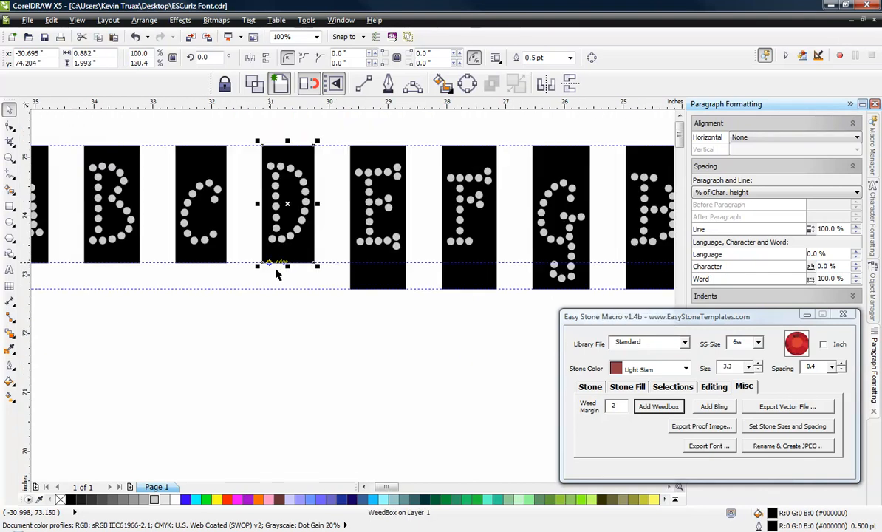
scroll(477, 284, up, 1)
click(349, 281)
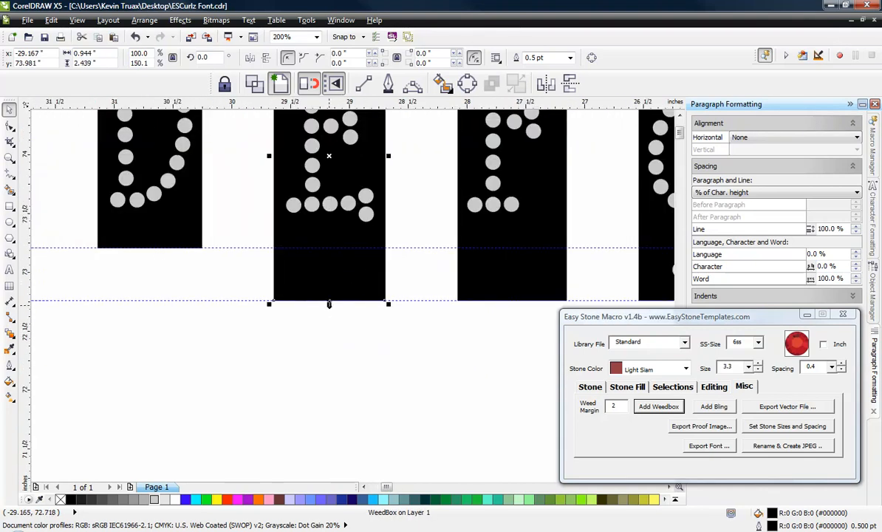
drag(328, 303, 338, 248)
click(466, 261)
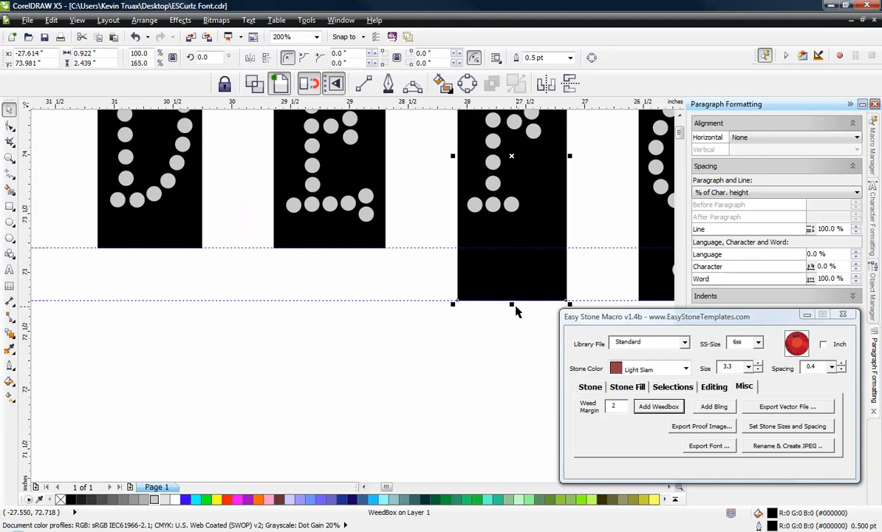
drag(512, 303, 511, 248)
Step: Raise the bottom edges of the uppercase H and I weedboxes to the middle guideline, skipping the descending G
scroll(318, 254, down, 2)
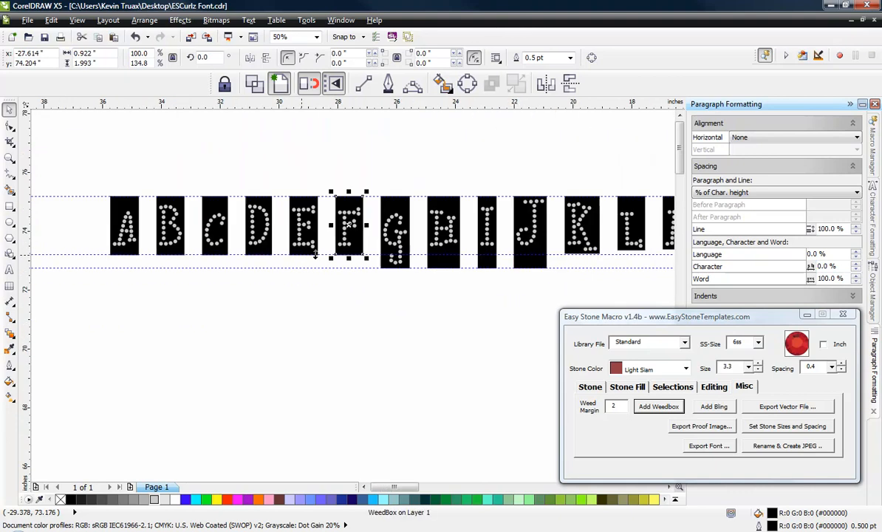
scroll(450, 266, up, 2)
click(445, 262)
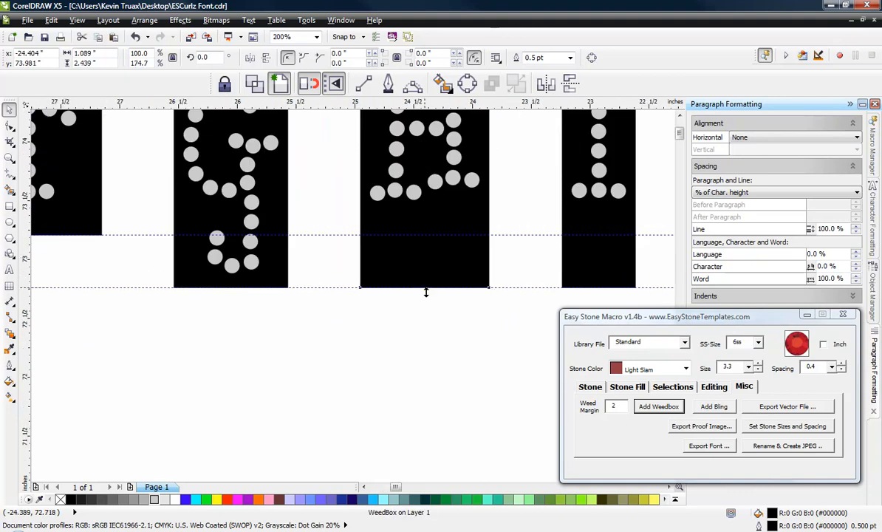
drag(423, 290, 423, 235)
click(569, 258)
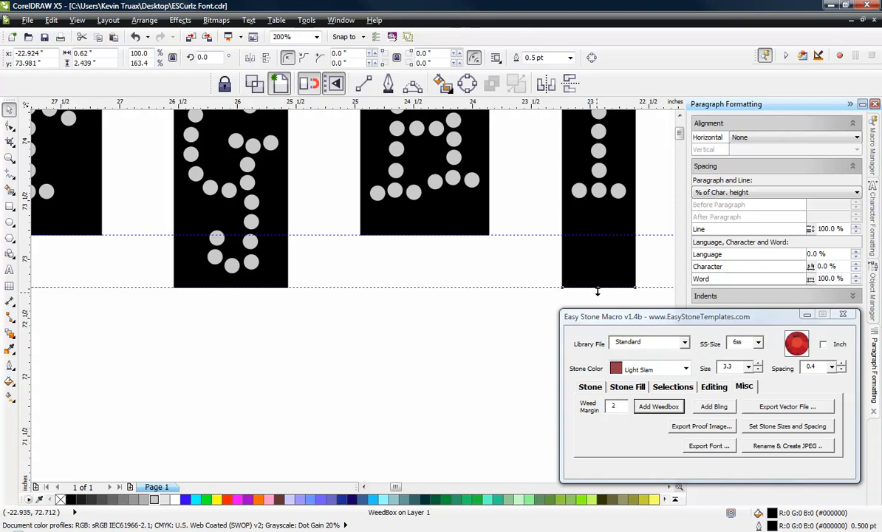
drag(599, 290, 595, 235)
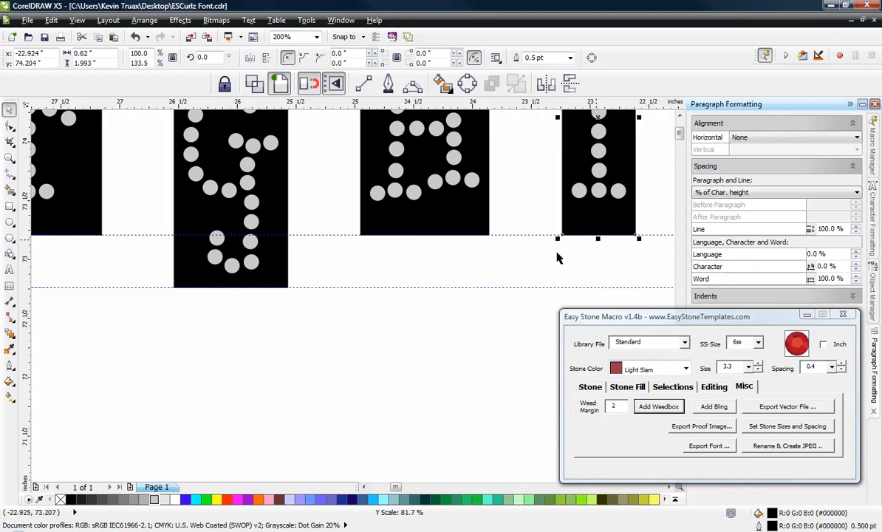
Step: Shorten the uppercase J weedbox so that its bottom edge meets the middle guideline, and deselect it
scroll(363, 268, down, 1)
click(590, 270)
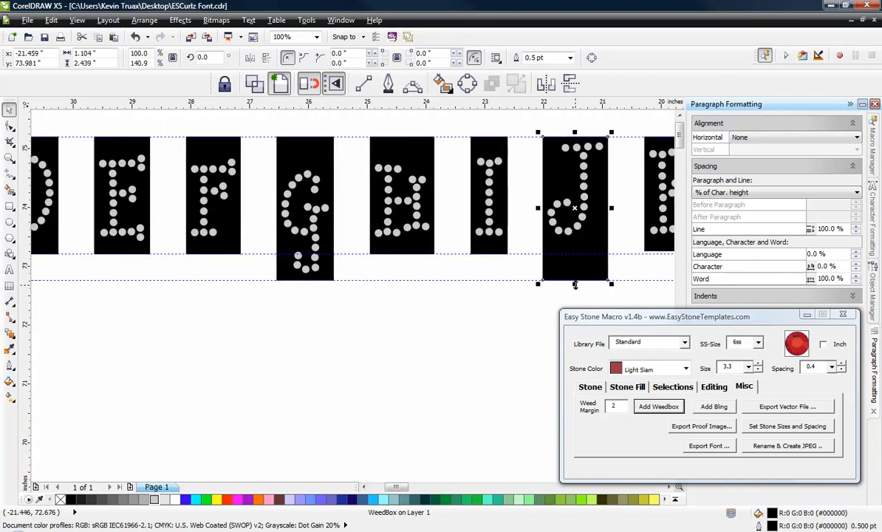
drag(575, 284, 577, 254)
click(309, 348)
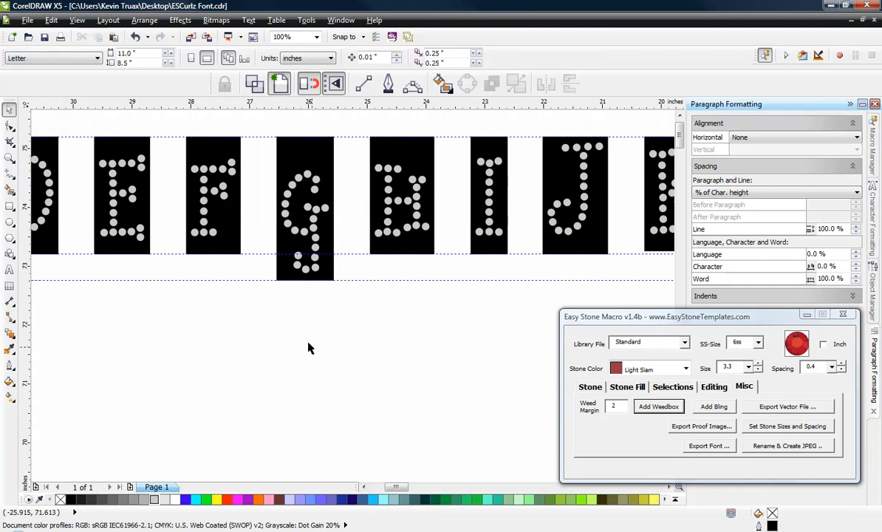
Step: Extend the bottom edges of the uppercase K and L weedboxes down to the middle guideline, and clear the selection
scroll(308, 348, down, 1)
scroll(501, 310, up, 2)
click(398, 286)
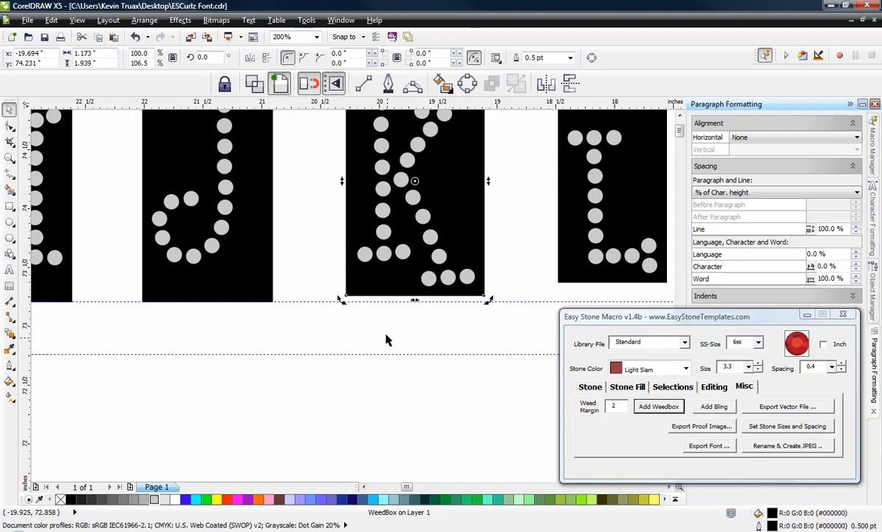
click(397, 310)
click(414, 295)
drag(415, 300, 415, 303)
click(617, 276)
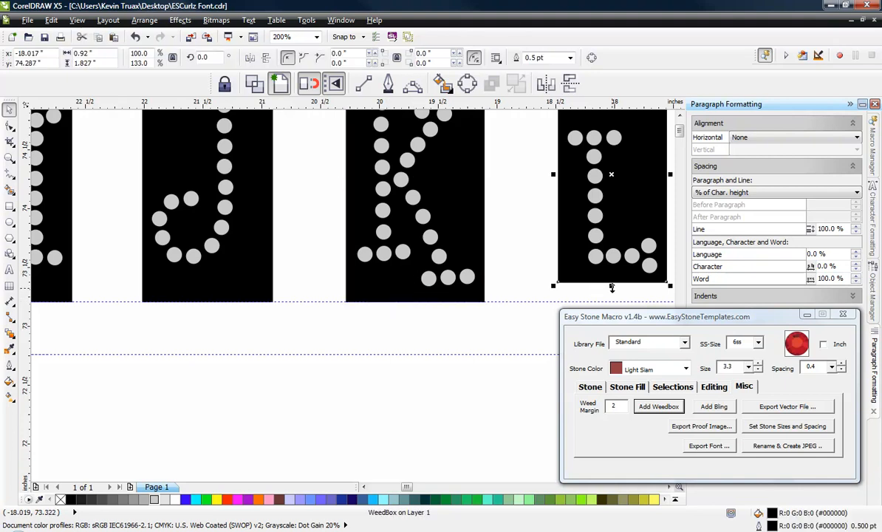
drag(612, 288, 608, 302)
click(486, 335)
scroll(253, 316, down, 2)
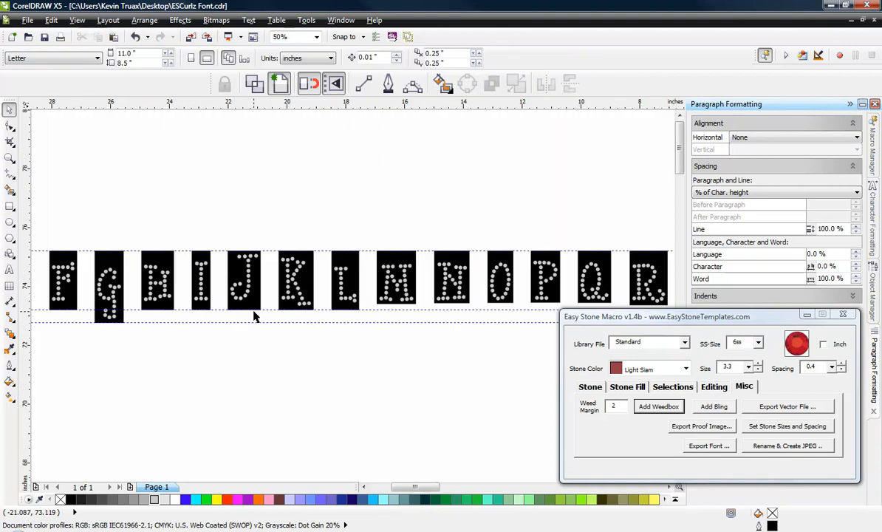
Step: Stretch the uppercase M and N weedboxes downward so that their bottom edges meet the middle guideline
scroll(396, 305, up, 2)
click(401, 313)
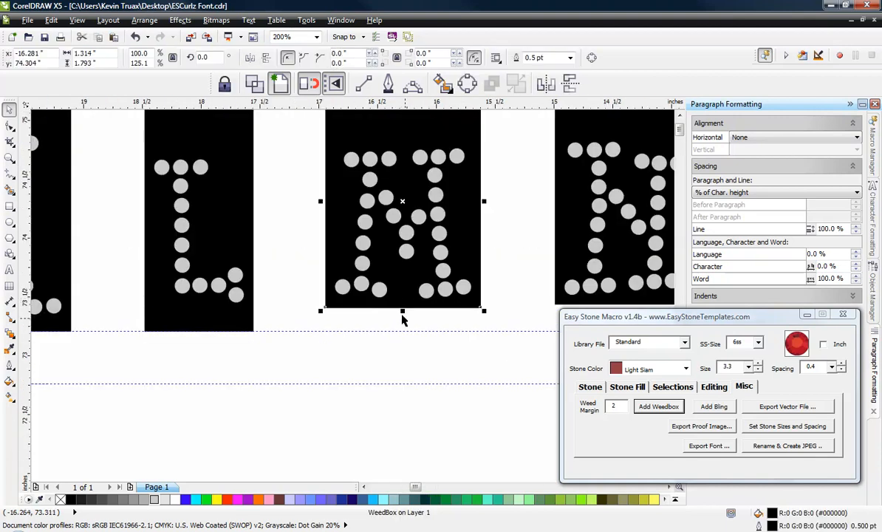
drag(401, 314, 396, 339)
scroll(396, 339, down, 2)
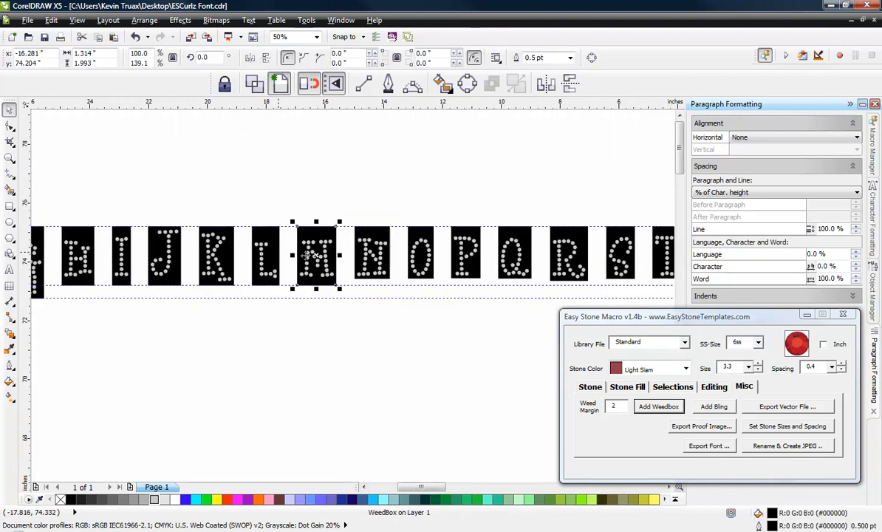
scroll(353, 257, up, 3)
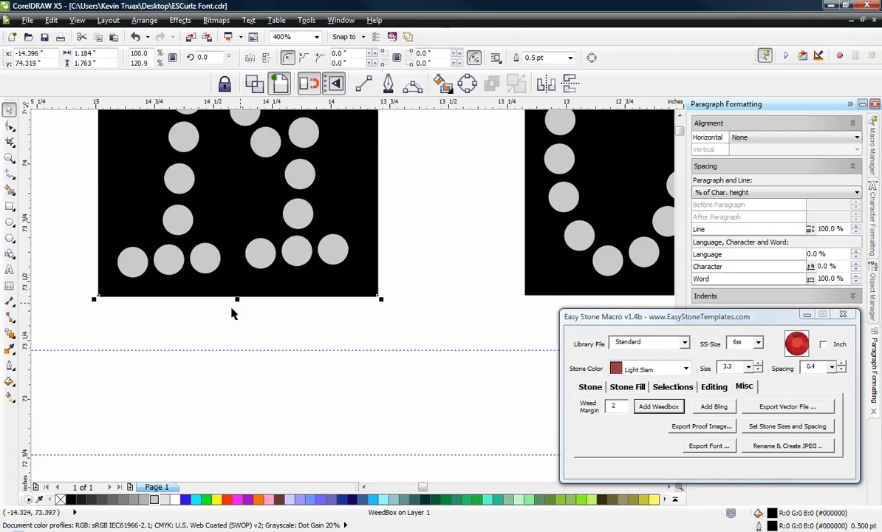
drag(239, 300, 246, 350)
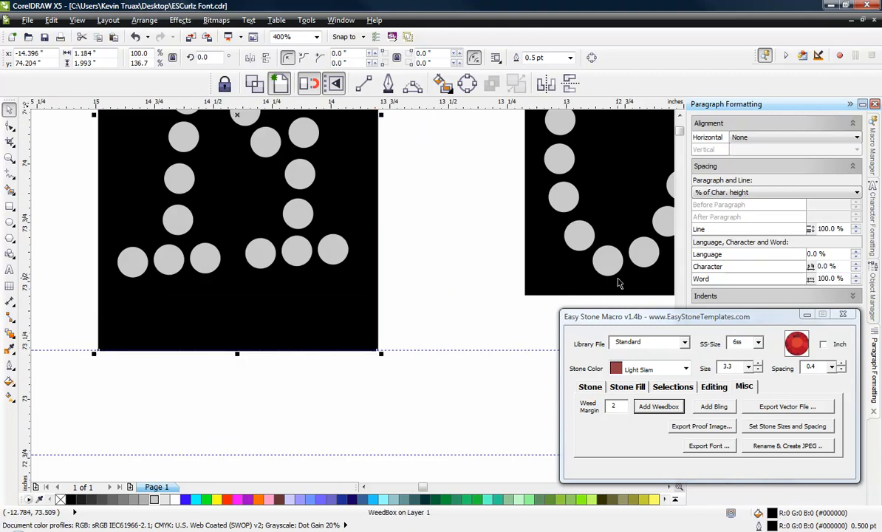
Step: Extend the uppercase O and P weedboxes down to the middle guideline
click(552, 274)
scroll(399, 247, down, 3)
scroll(417, 259, up, 2)
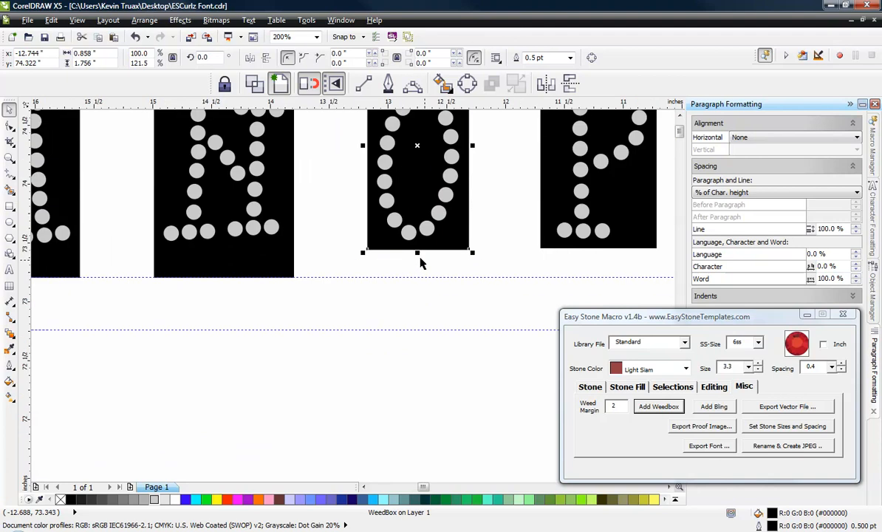
drag(417, 253, 418, 279)
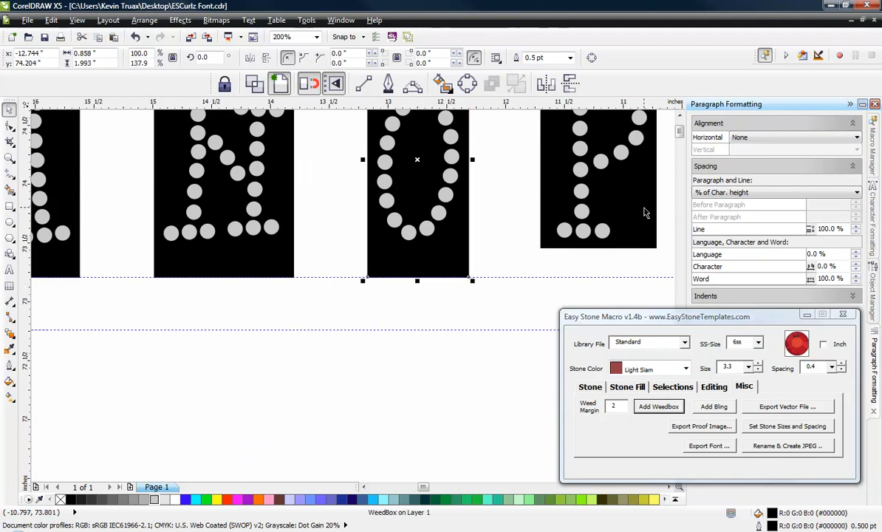
click(603, 198)
drag(599, 250, 595, 274)
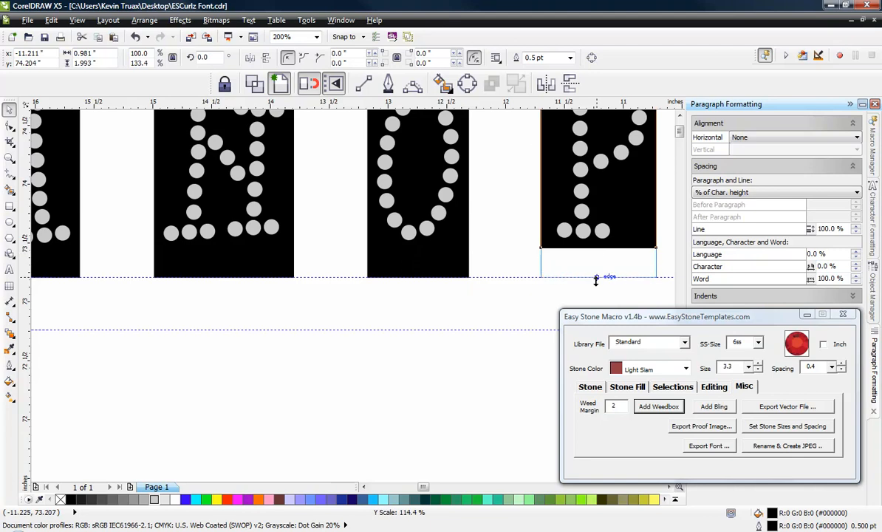
Step: Stretch the bottom edge of the uppercase Q weedbox down to the middle guideline
scroll(503, 258, down, 1)
scroll(494, 258, down, 1)
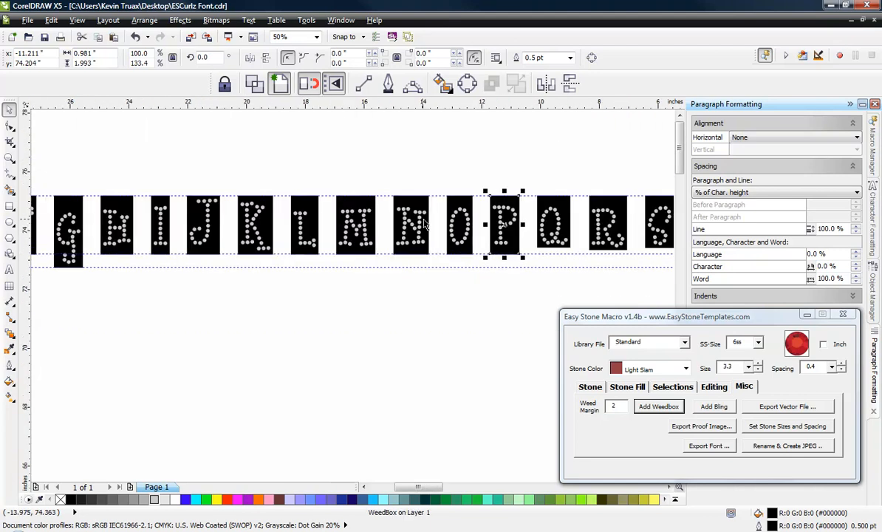
scroll(562, 209, up, 2)
click(560, 211)
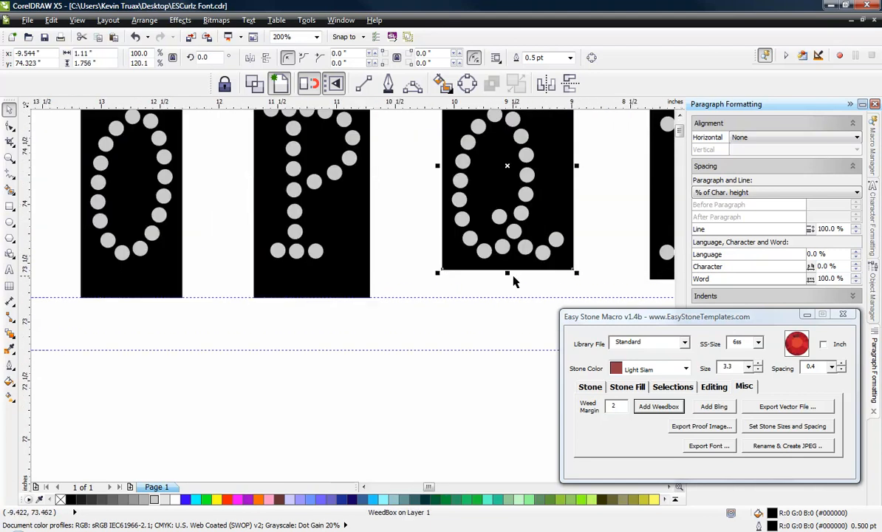
click(512, 273)
click(512, 272)
drag(507, 273, 512, 297)
Step: Stretch the uppercase R and S weedboxes downward so that their bottom edges meet the middle guideline
scroll(512, 297, down, 2)
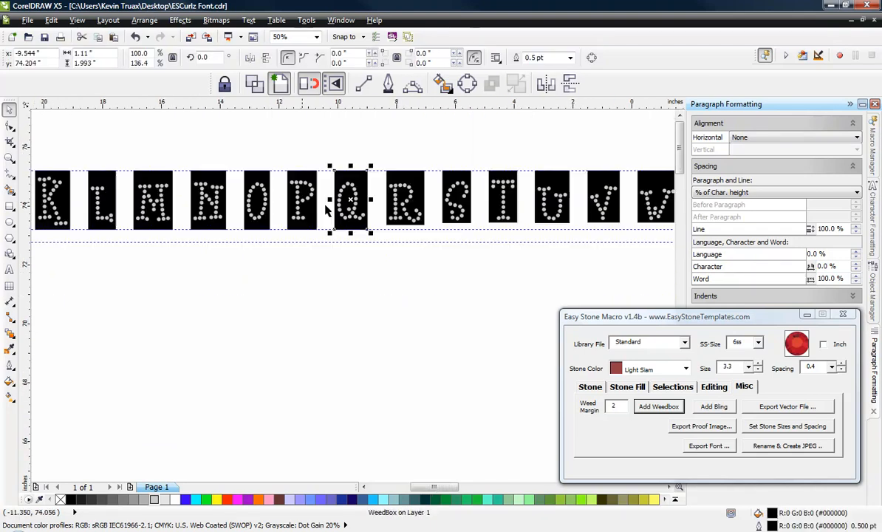
scroll(437, 222, up, 2)
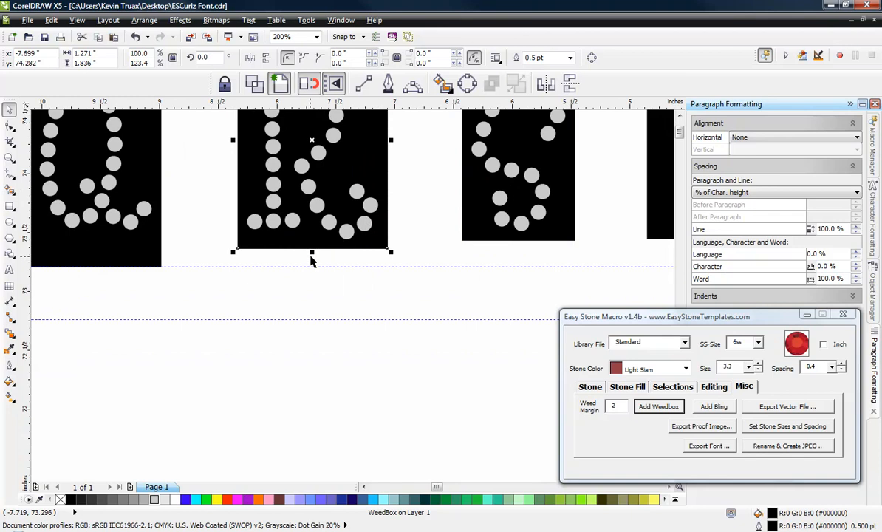
drag(312, 252, 311, 266)
click(479, 231)
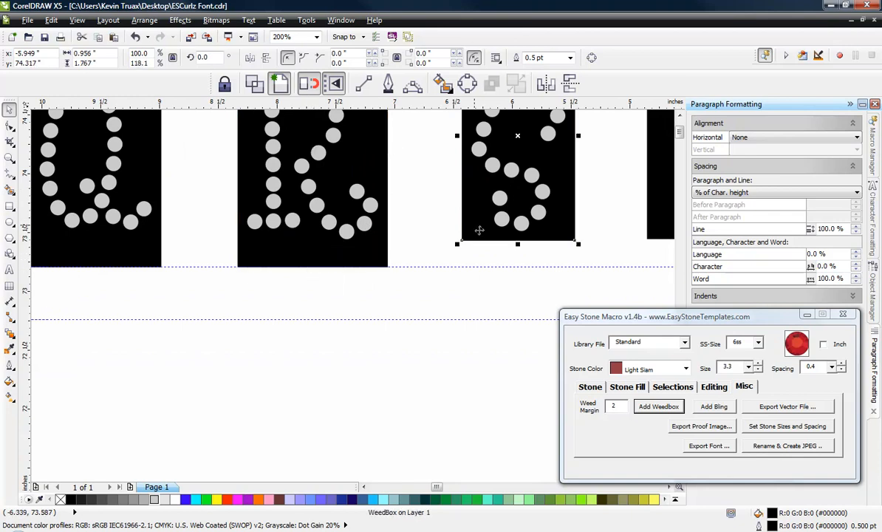
drag(518, 246, 518, 270)
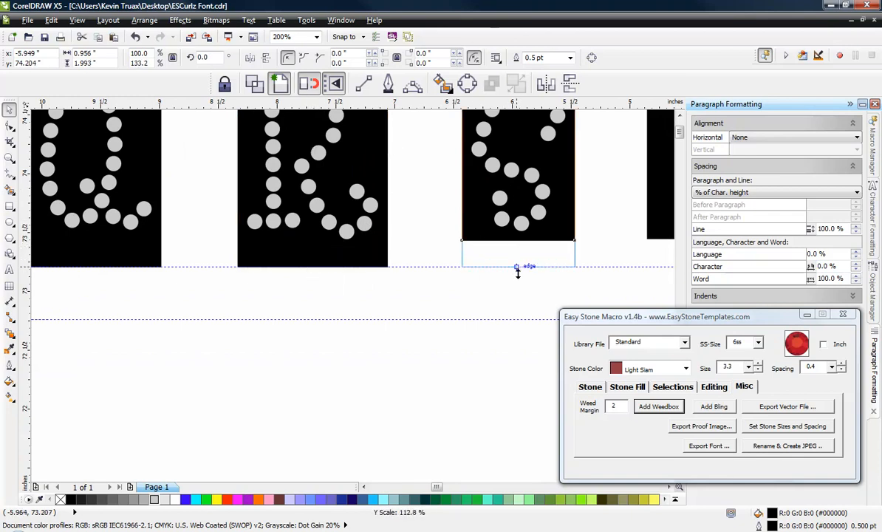
Step: Extend the bottom edge of the uppercase T weedbox down to the middle guideline
scroll(401, 219, down, 1)
scroll(528, 217, up, 2)
click(528, 216)
scroll(258, 142, down, 2)
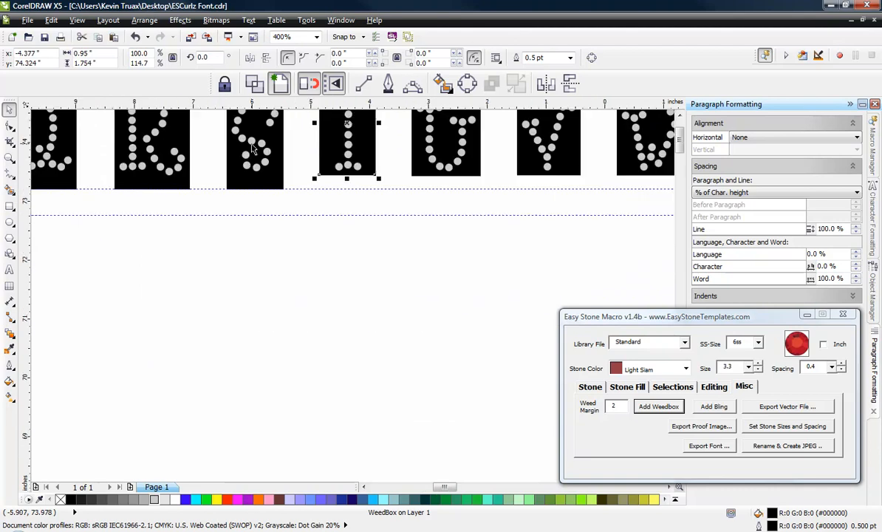
scroll(352, 201, up, 1)
scroll(342, 171, up, 1)
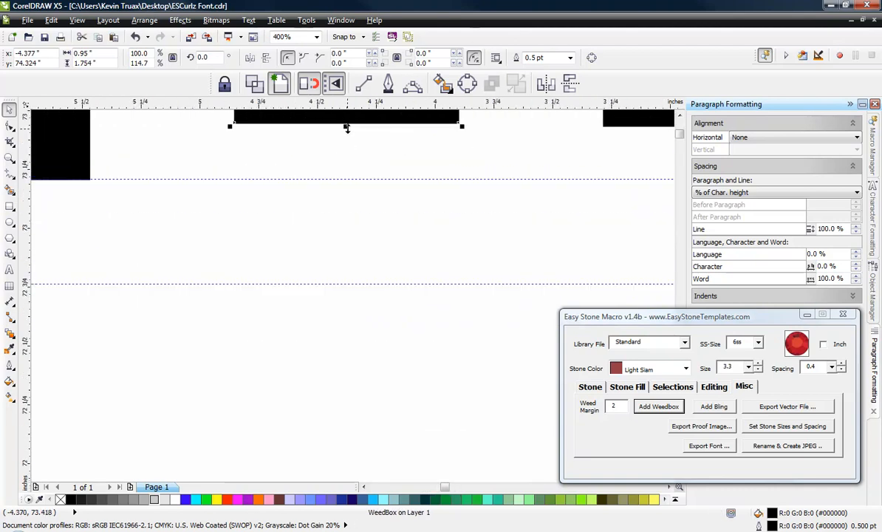
drag(347, 125, 352, 186)
Step: Stretch the uppercase U and V weedboxes down to the middle guideline
scroll(317, 192, down, 3)
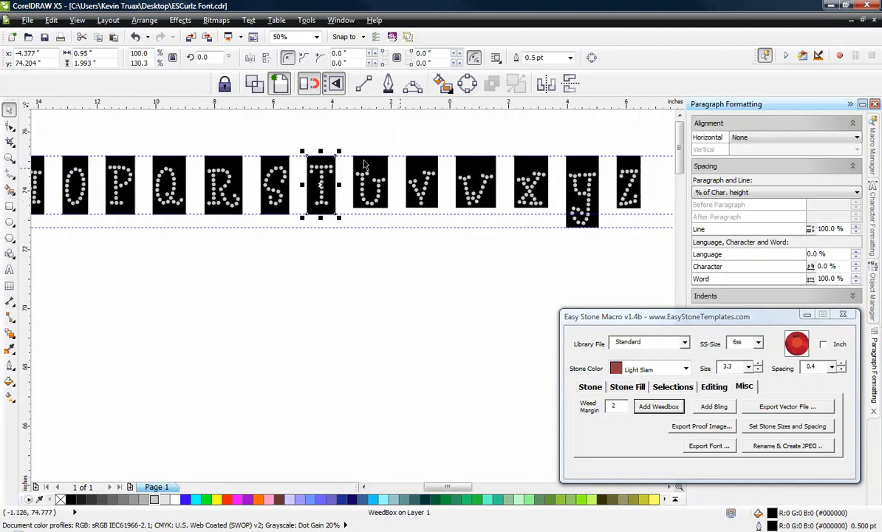
scroll(319, 152, up, 2)
click(423, 311)
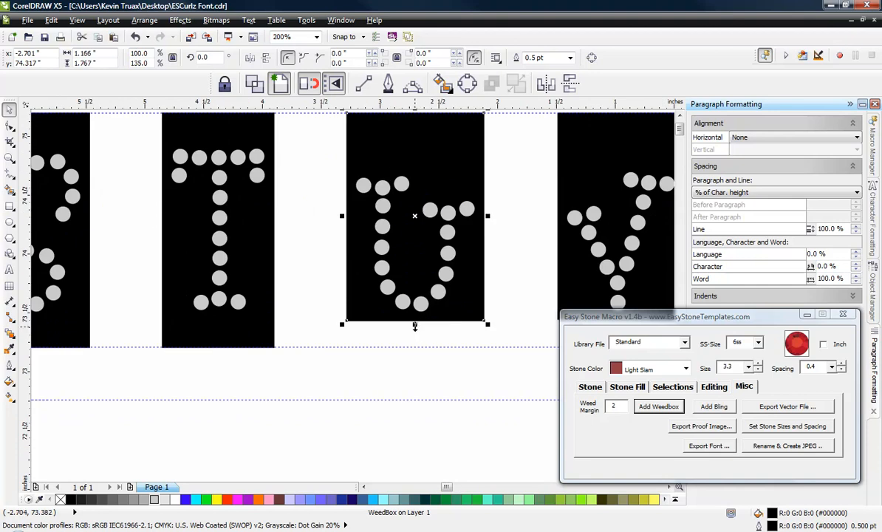
drag(415, 326, 415, 347)
scroll(418, 279, down, 1)
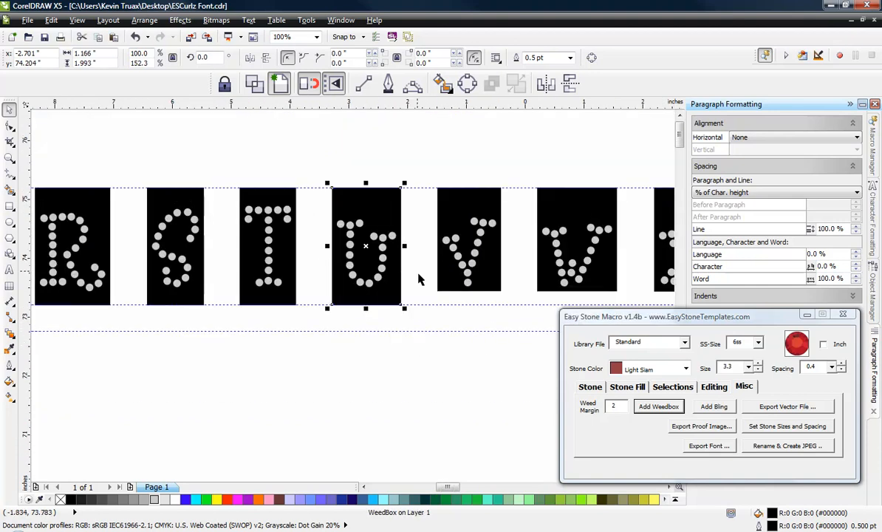
scroll(451, 293, up, 1)
click(456, 277)
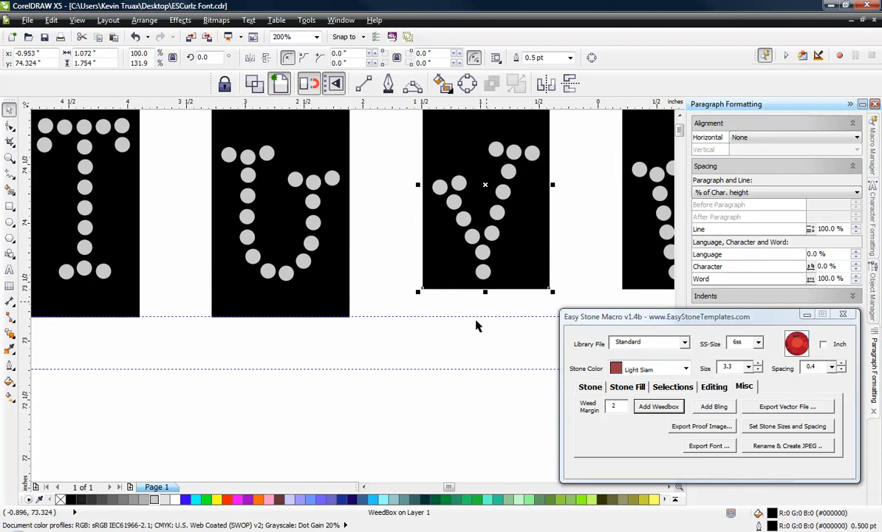
drag(484, 292, 484, 319)
Step: Extend the bottom edges of the uppercase W and X weedboxes down to the middle guideline
scroll(205, 228, down, 1)
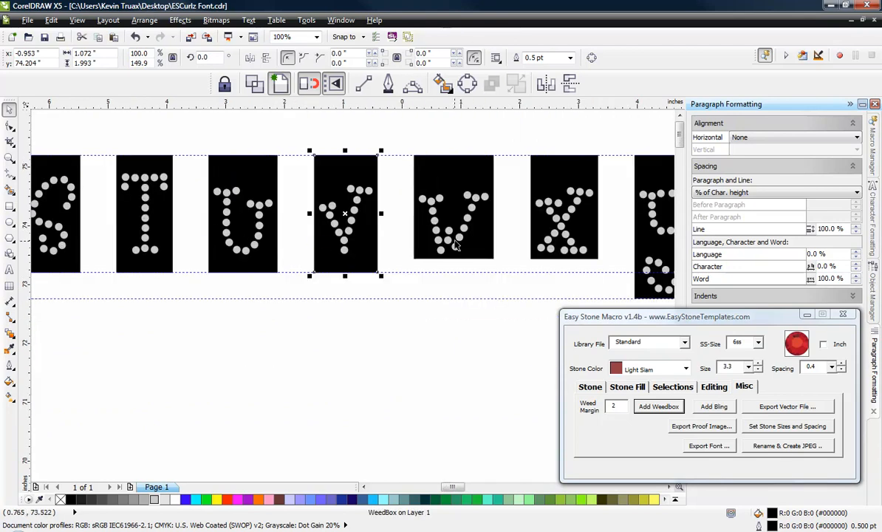
click(481, 246)
click(472, 312)
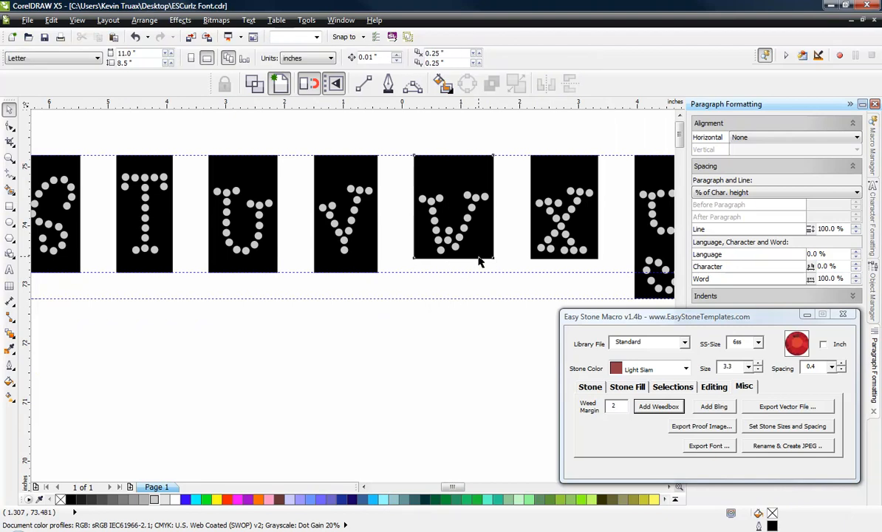
click(449, 244)
drag(453, 270, 453, 275)
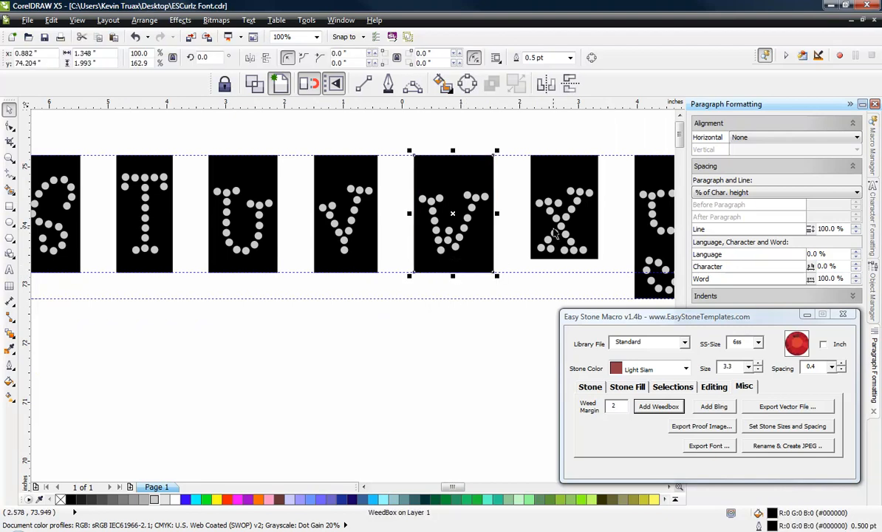
click(545, 231)
drag(564, 259, 561, 272)
Step: Stretch the bottom edge of the uppercase Z weedbox down to the middle guideline, and clear the selection
scroll(518, 244, down, 3)
scroll(442, 237, up, 3)
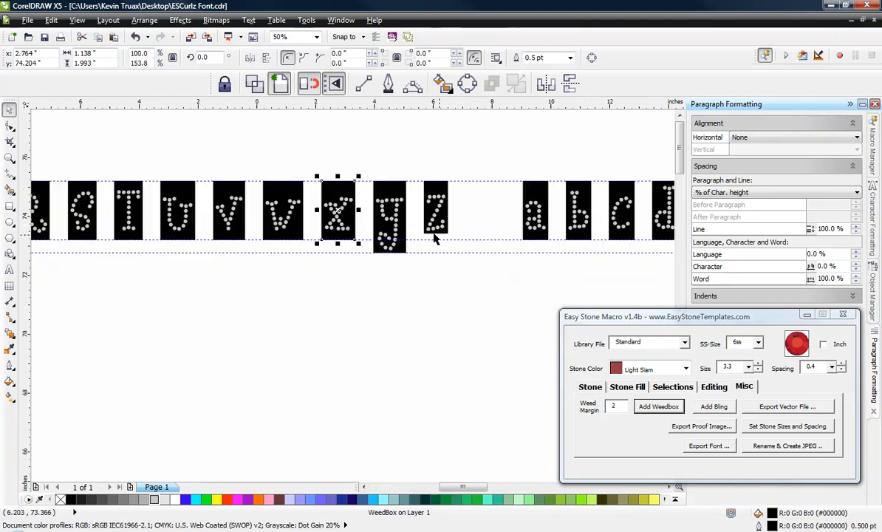
click(445, 235)
scroll(447, 237, up, 4)
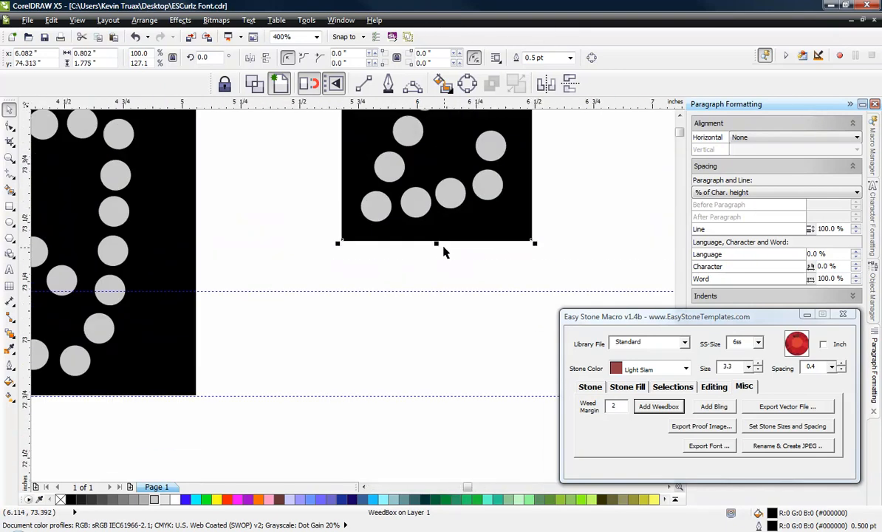
drag(437, 244, 439, 291)
click(439, 293)
click(438, 288)
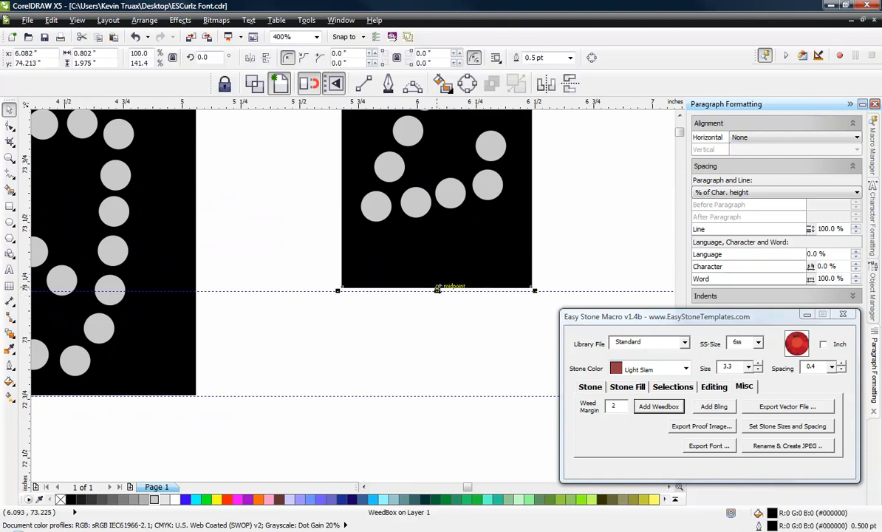
drag(438, 291, 437, 294)
click(507, 307)
Step: Place a copy of the lowercase g with its weedbox in the empty area below the alphabet row
scroll(401, 297, down, 3)
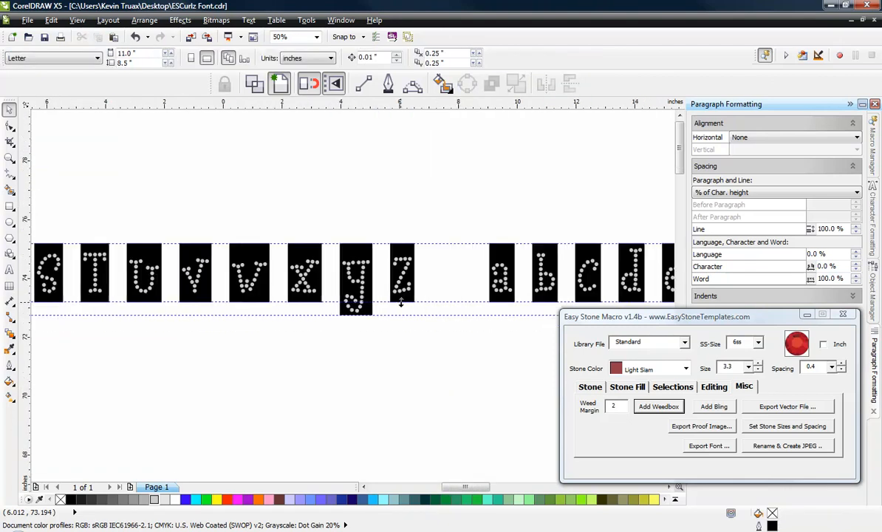
scroll(396, 148, down, 2)
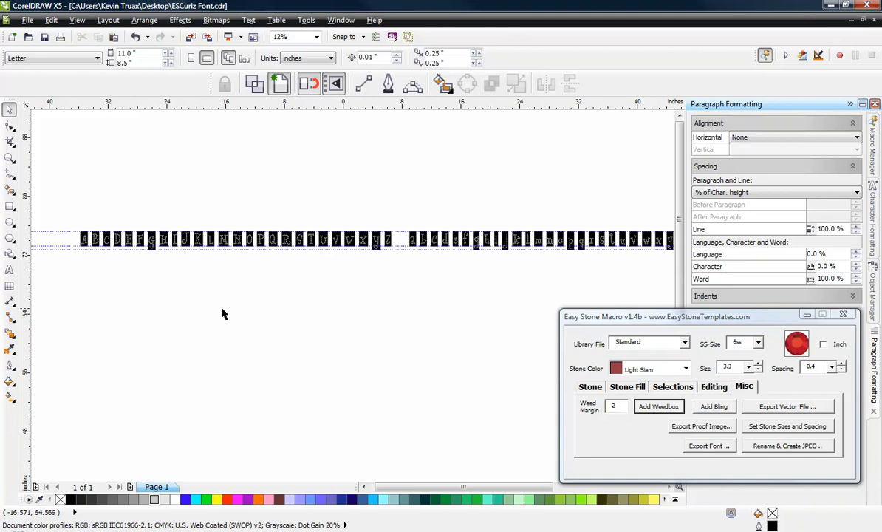
scroll(222, 309, down, 1)
scroll(429, 283, up, 2)
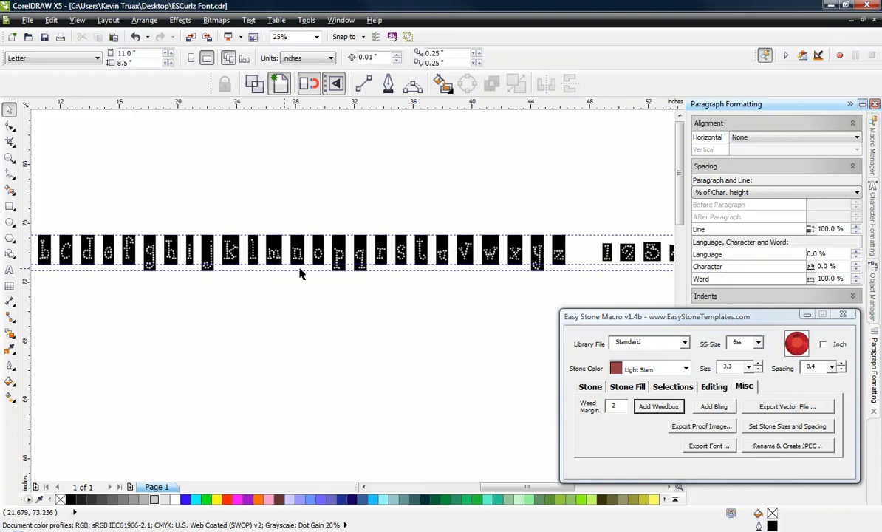
scroll(134, 262, up, 1)
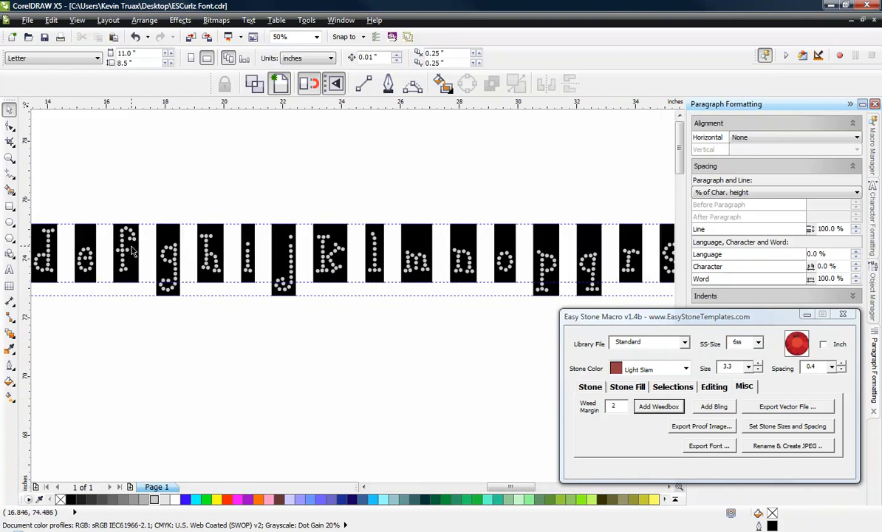
drag(149, 207, 191, 291)
drag(166, 240, 242, 378)
click(282, 306)
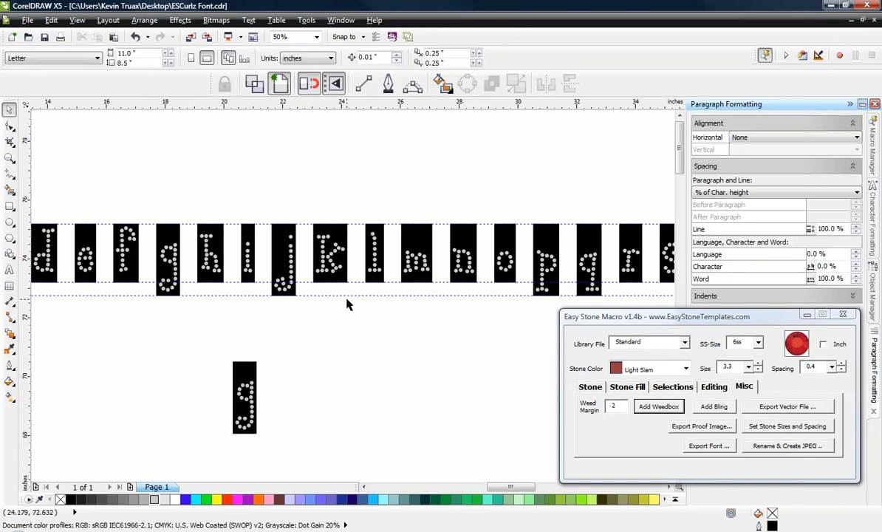
Step: Copy the lowercase r with its weedbox and snap its top corner to the top corner of the copied g's weedbox
scroll(535, 247, down, 1)
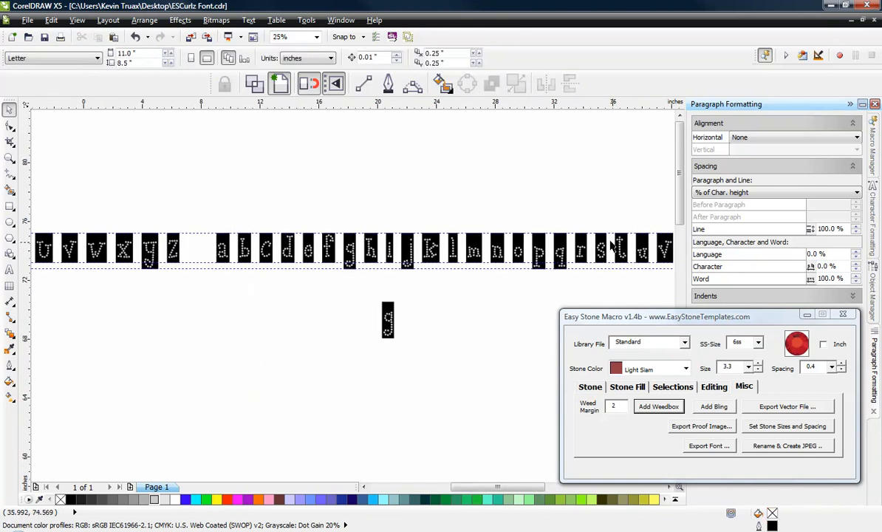
drag(572, 220, 595, 289)
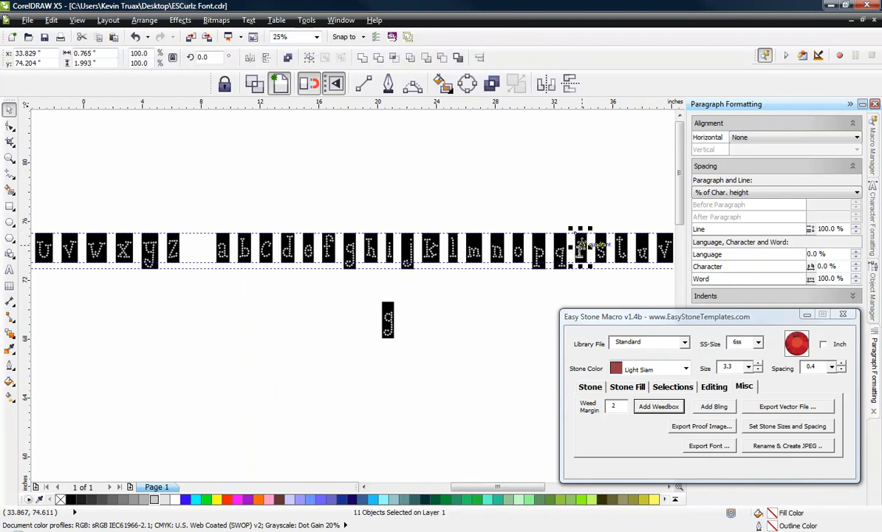
drag(580, 242, 400, 305)
scroll(396, 311, up, 3)
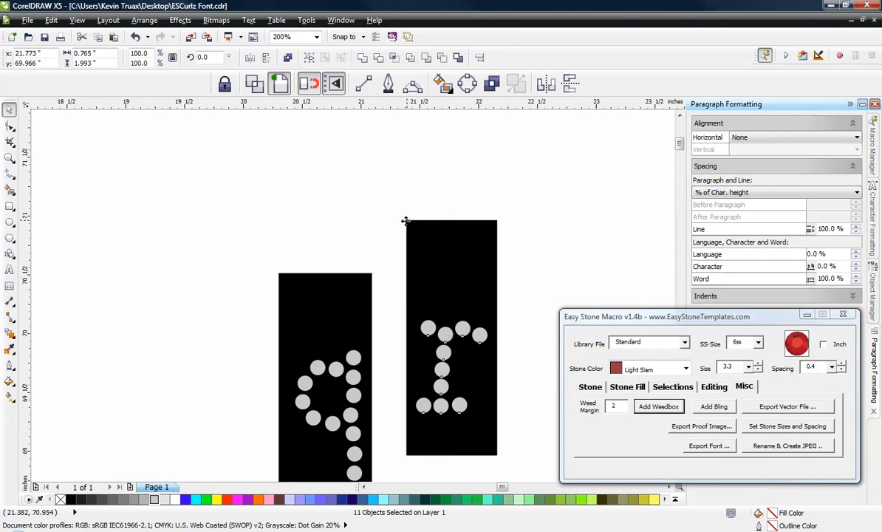
drag(405, 223, 369, 277)
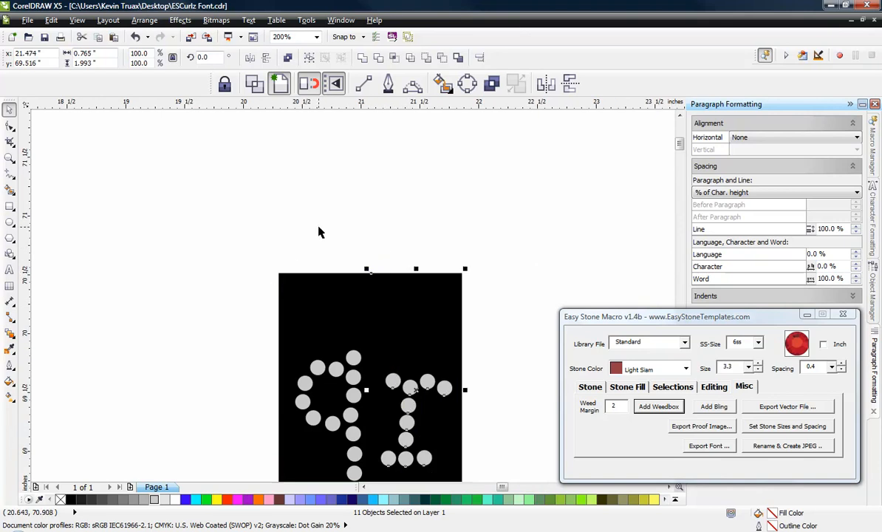
click(336, 242)
Step: Add two copies of the lowercase e with their weedboxes side by side after the r, aligned along the top edge
scroll(336, 242, down, 1)
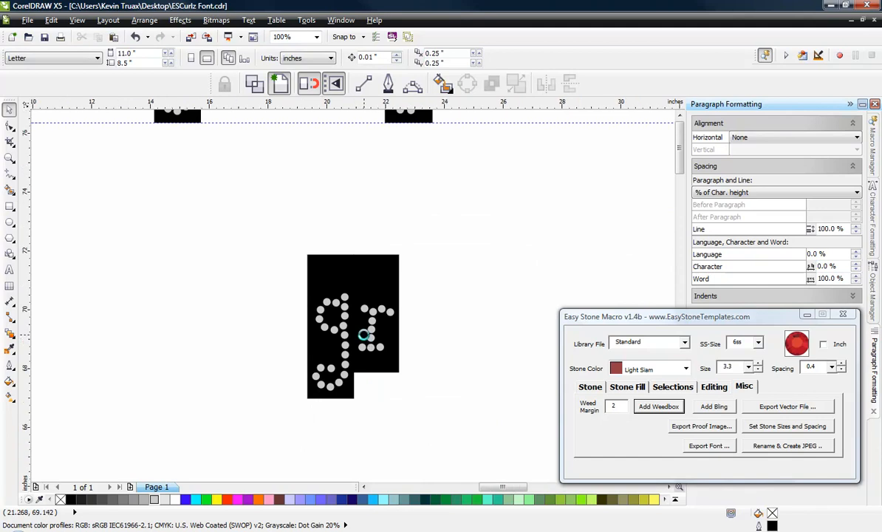
scroll(368, 337, down, 1)
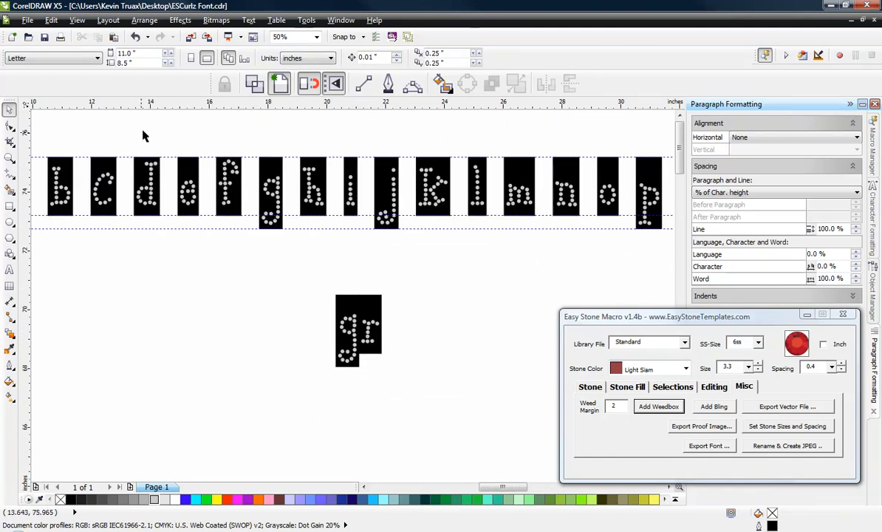
drag(170, 147, 213, 239)
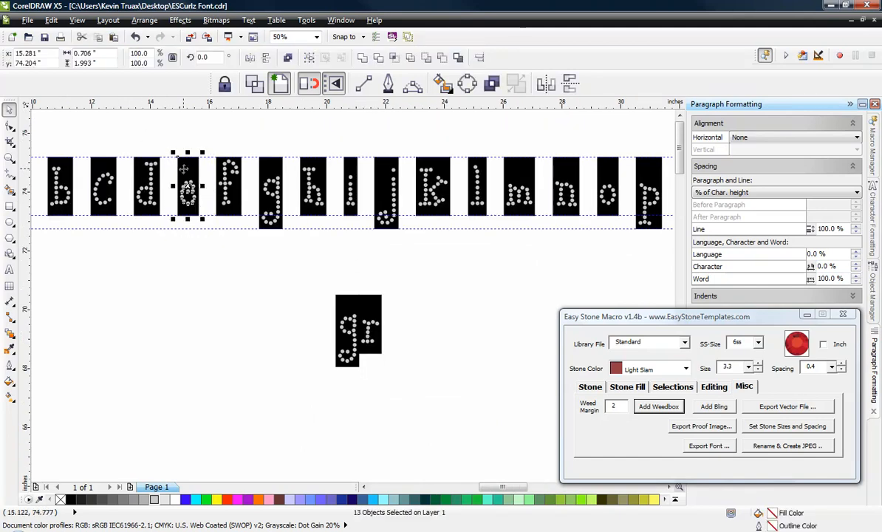
drag(189, 193, 372, 297)
scroll(399, 297, up, 2)
click(421, 251)
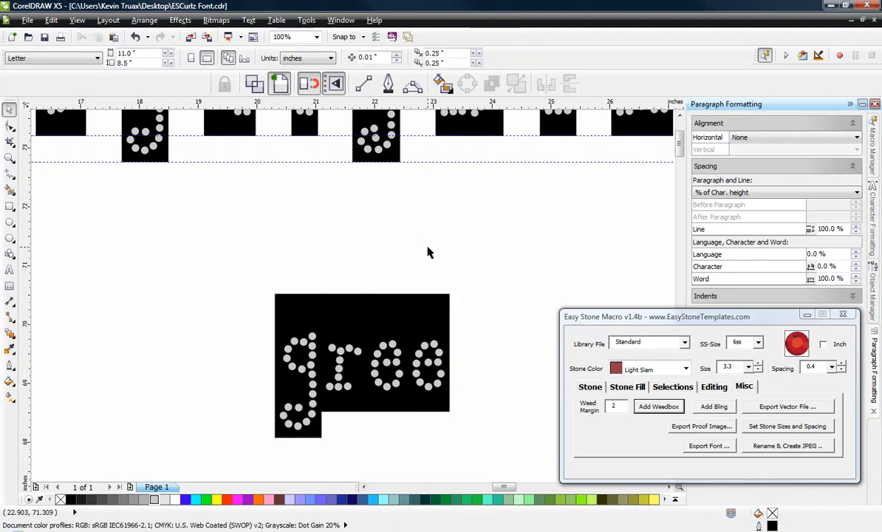
Step: Copy the lowercase n with its weedbox and snap it after the second e to complete the word green
scroll(429, 249, down, 2)
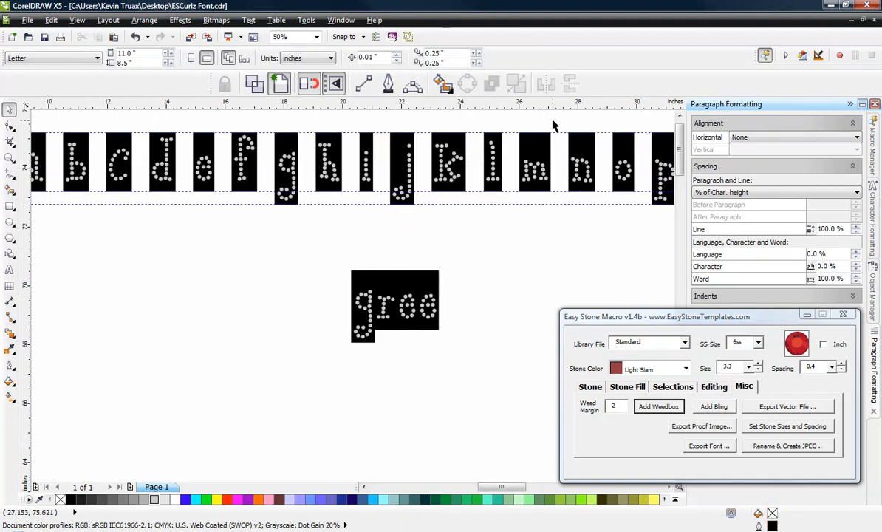
drag(566, 128, 600, 221)
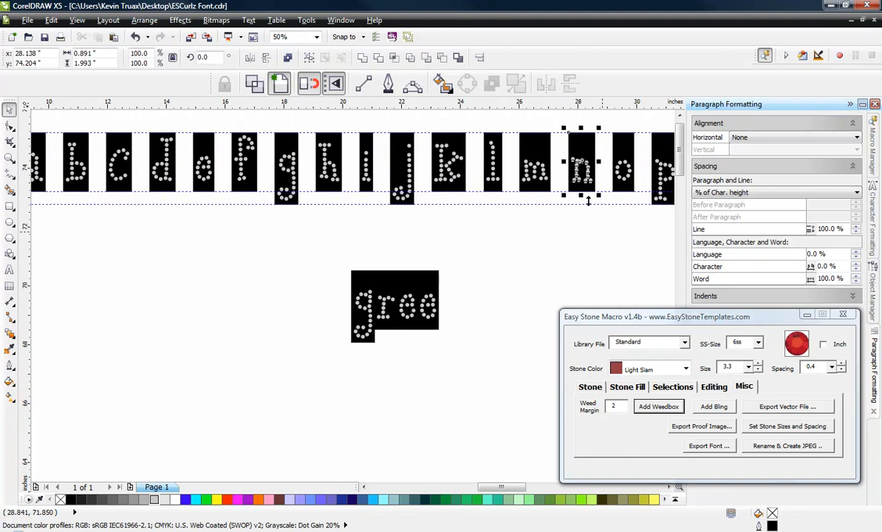
drag(570, 132, 448, 281)
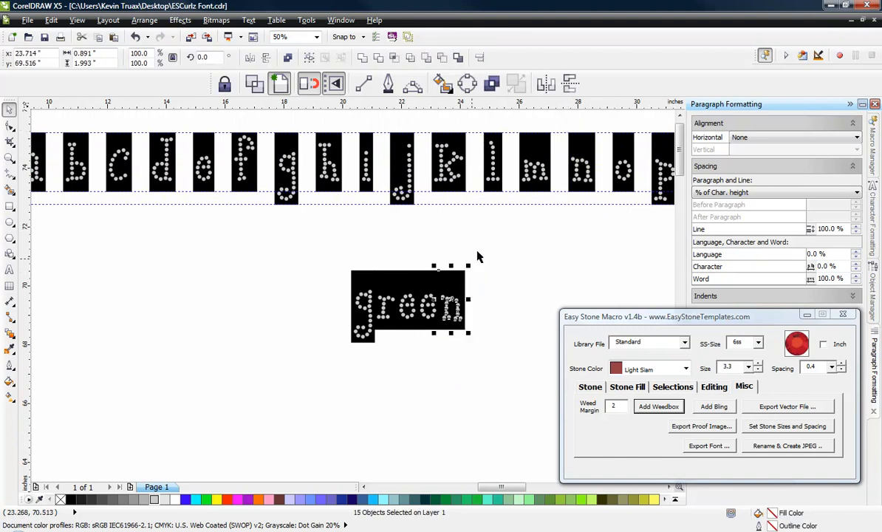
click(478, 256)
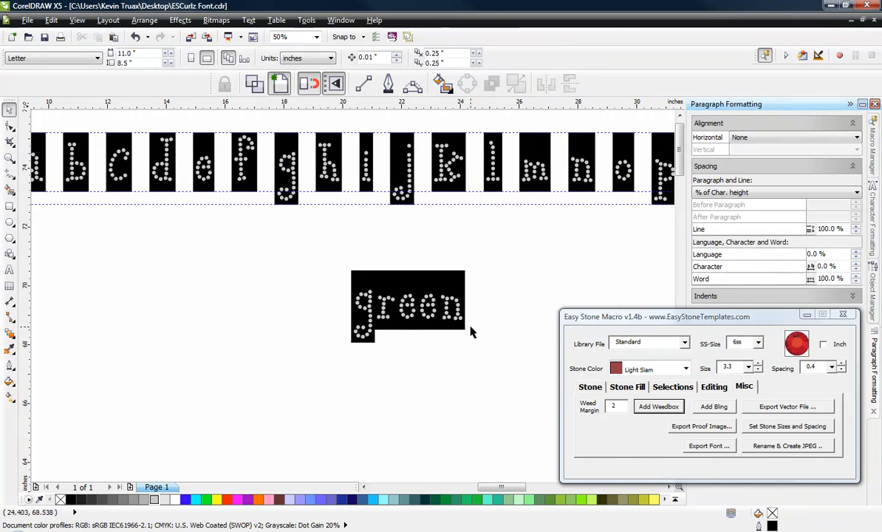
Step: Remove the weedboxes behind the five letters of the word green, and delete the word's remaining stones
click(359, 278)
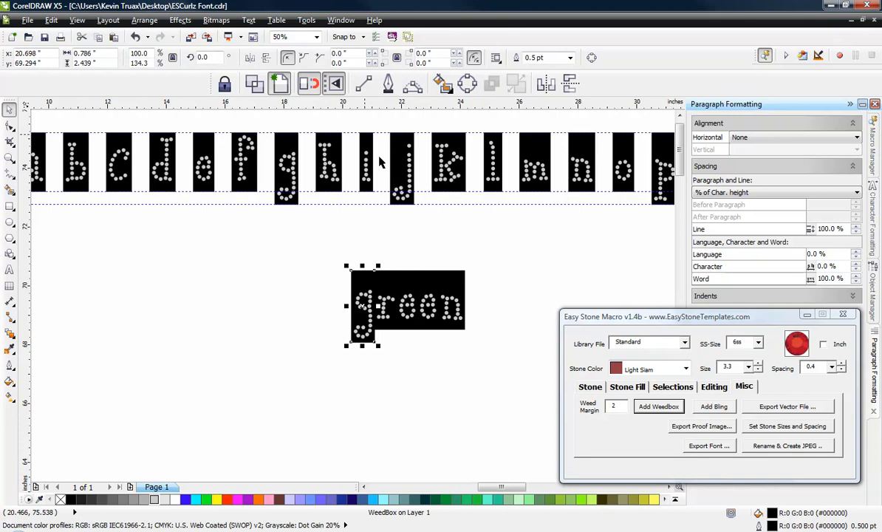
key(Delete)
click(383, 283)
key(Delete)
click(412, 283)
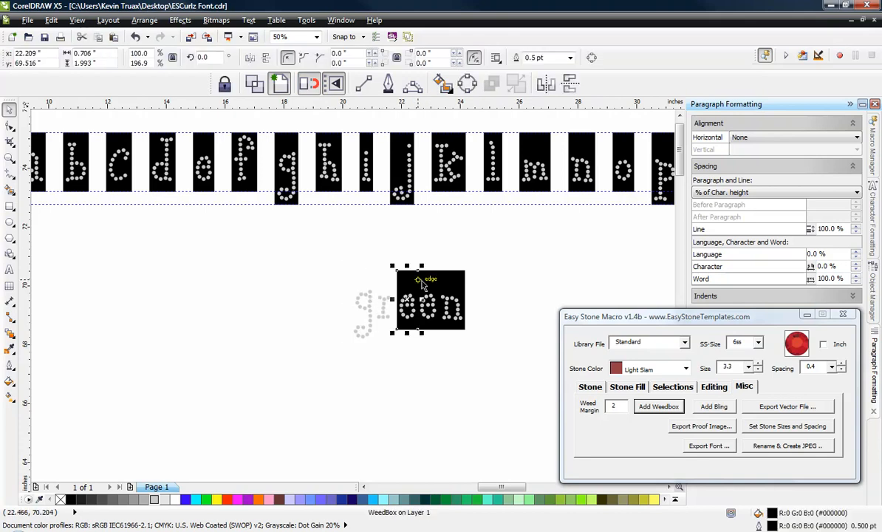
key(Delete)
click(434, 281)
key(Delete)
click(448, 284)
key(Delete)
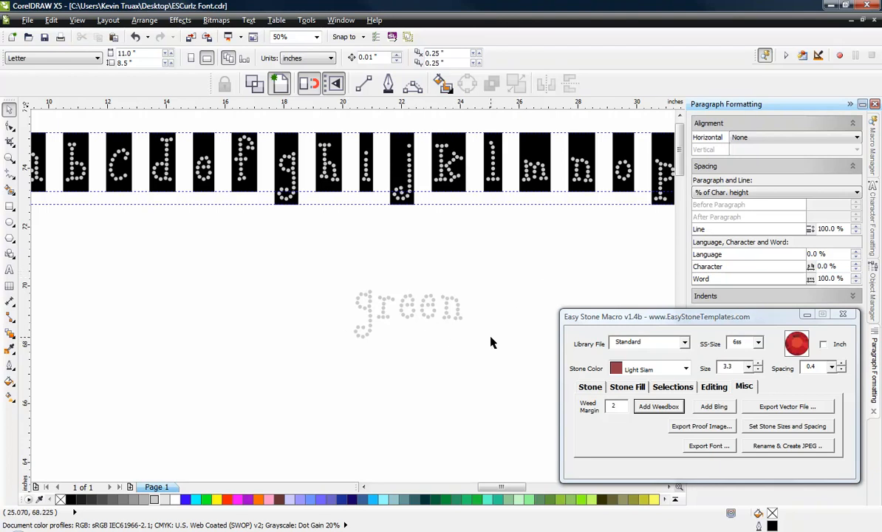
drag(476, 270, 294, 381)
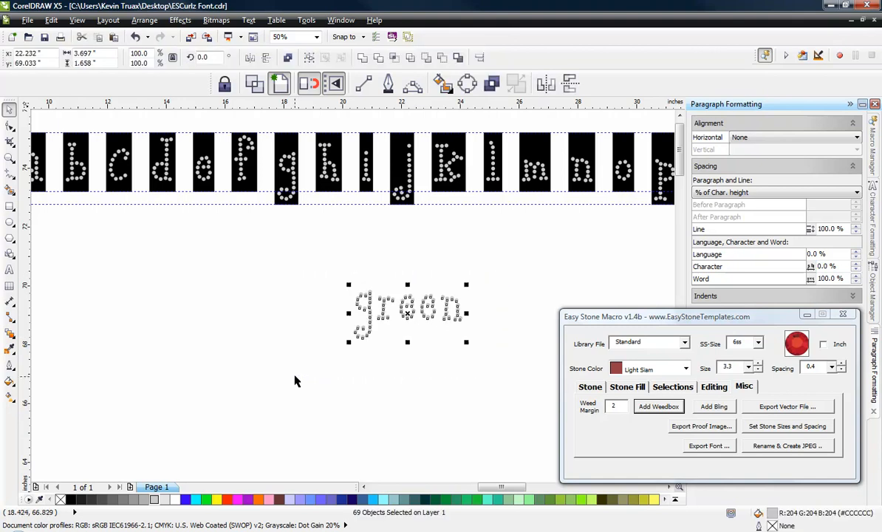
key(Delete)
Step: Copy the uppercase K with its weedbox out of the alphabet row and place it in the empty area below the lowercase letters
scroll(419, 360, down, 3)
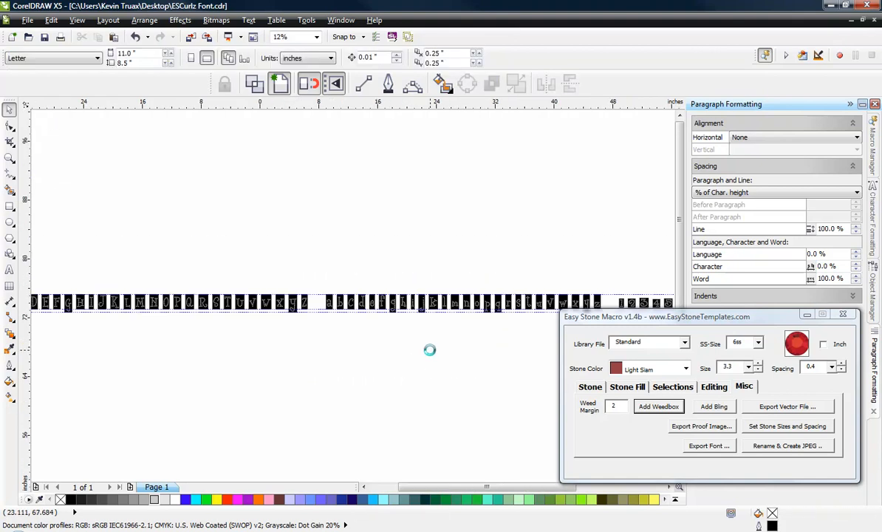
scroll(313, 353, up, 2)
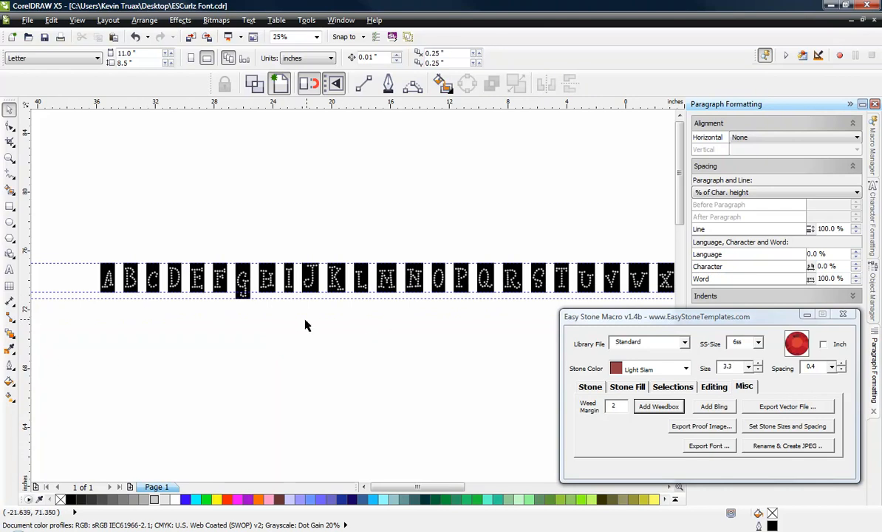
scroll(148, 233, down, 1)
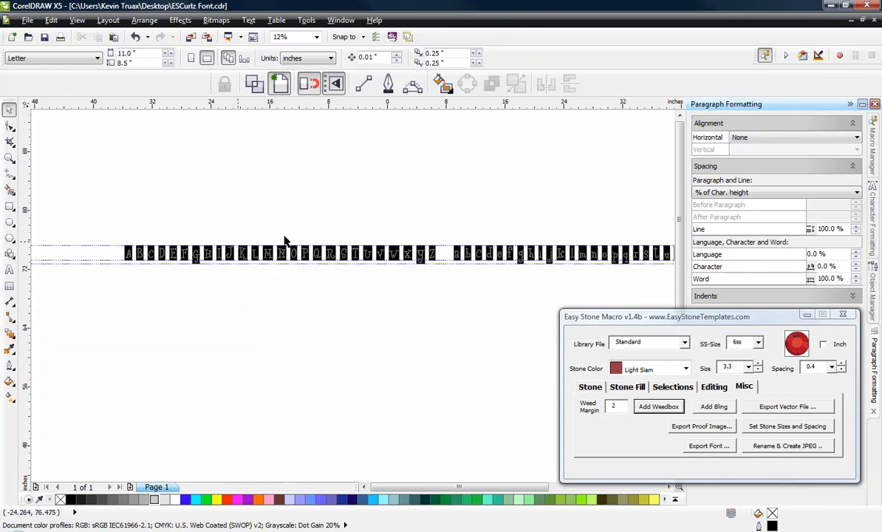
scroll(316, 241, up, 1)
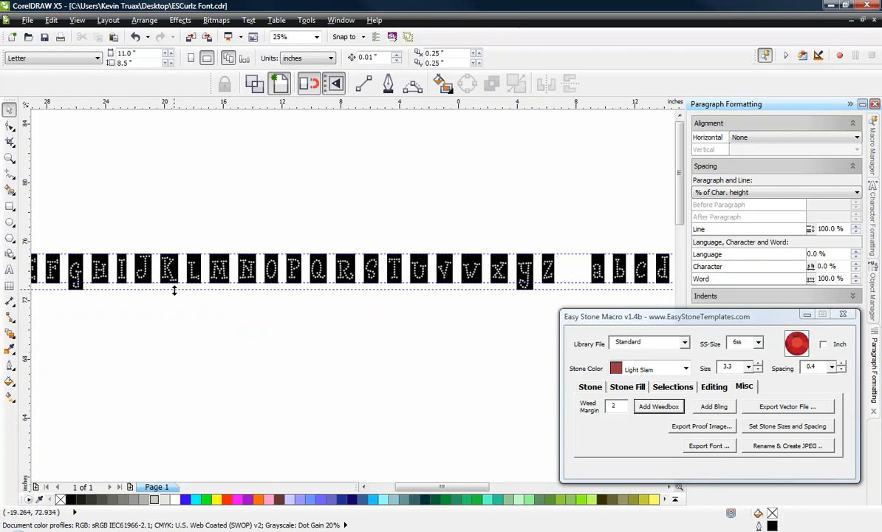
scroll(163, 287, up, 1)
drag(151, 205, 204, 312)
drag(184, 252, 434, 406)
click(250, 335)
scroll(248, 307, down, 2)
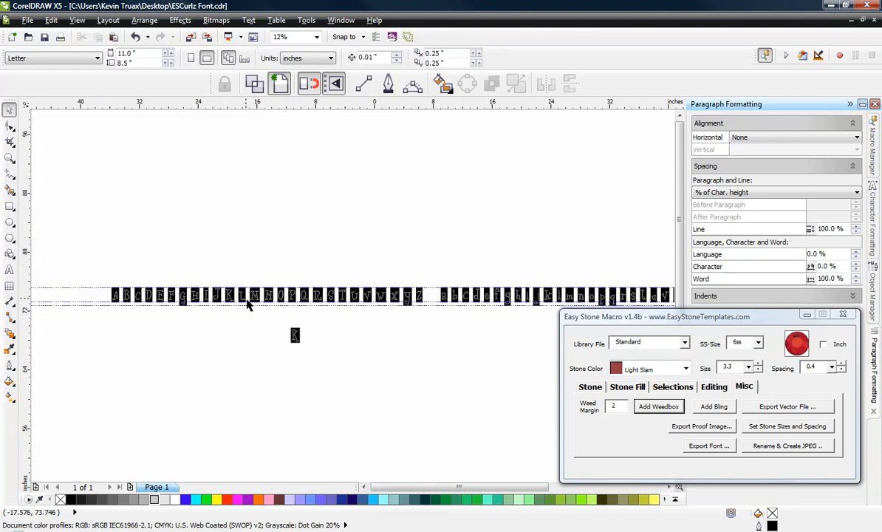
drag(262, 319, 323, 366)
drag(295, 335, 527, 330)
Step: Copy the lowercase e with its weedbox and snap its top corner to the adjoining top corner of the copied K's weedbox
scroll(492, 292, up, 2)
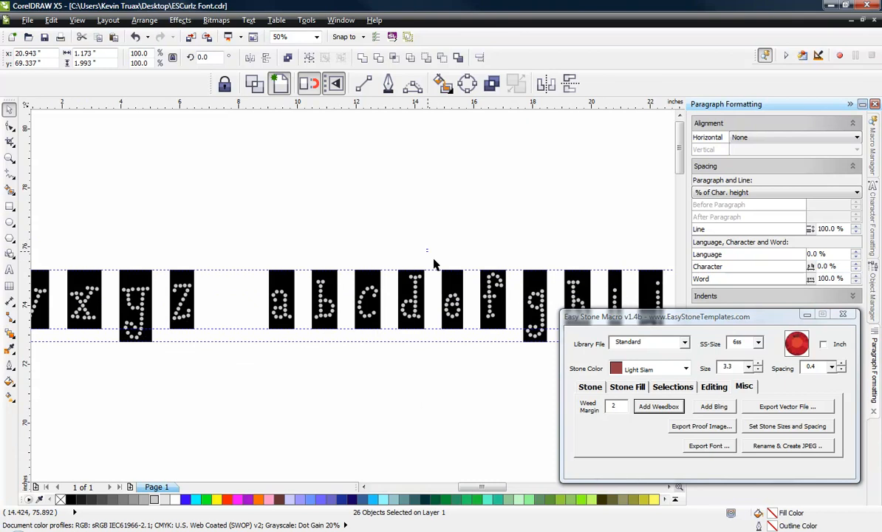
drag(427, 250, 476, 361)
scroll(320, 212, down, 1)
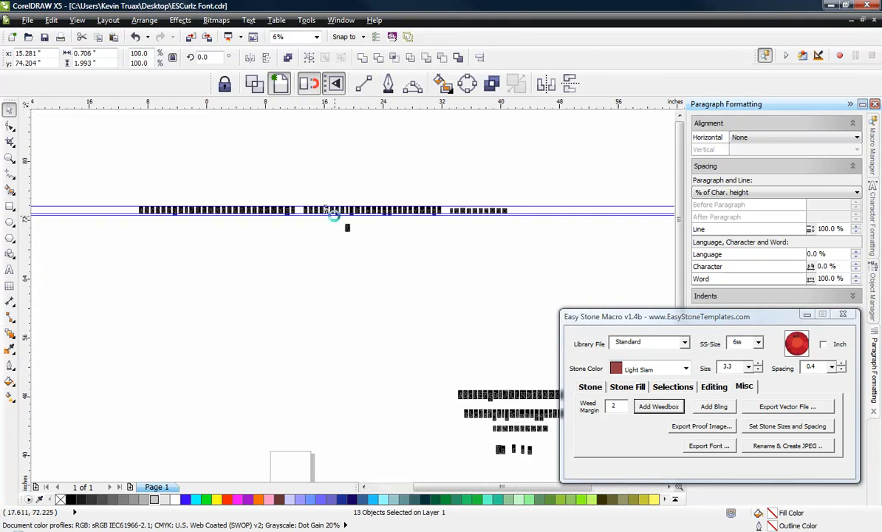
scroll(339, 228, up, 1)
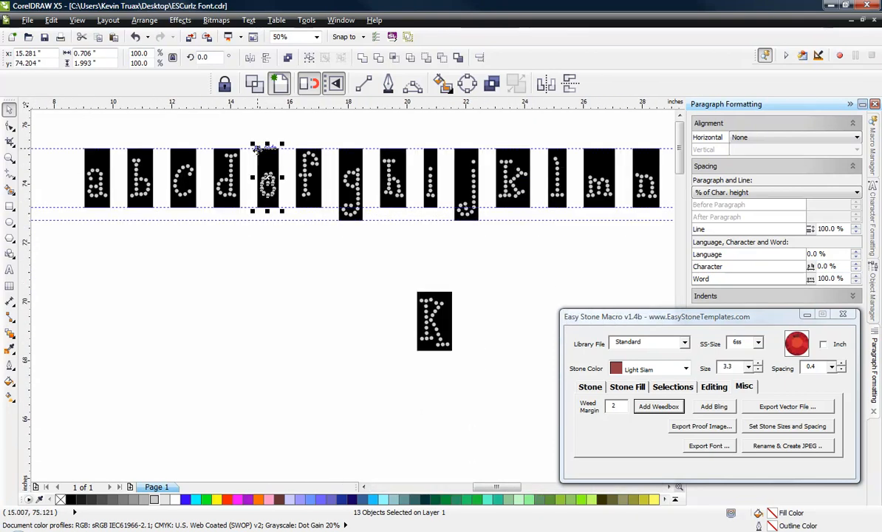
drag(257, 147, 458, 313)
click(309, 260)
scroll(250, 246, down, 1)
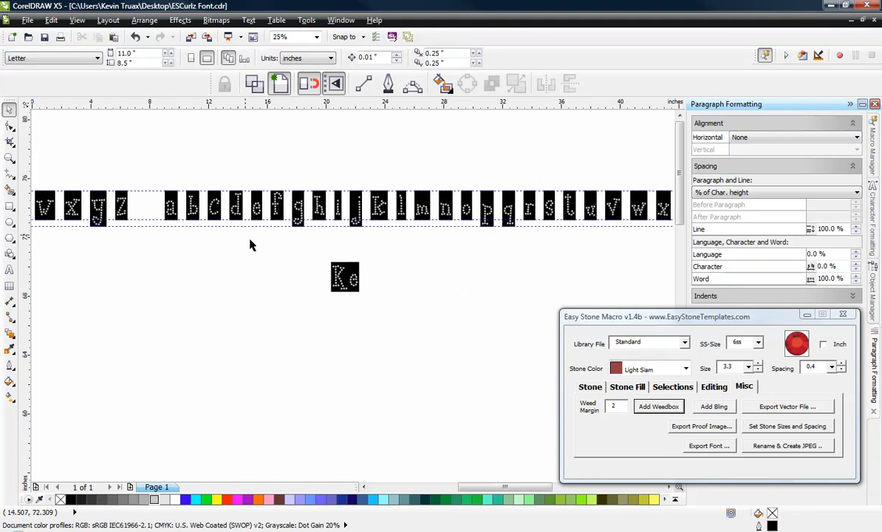
drag(602, 180, 630, 246)
drag(606, 190, 408, 267)
click(548, 262)
key(ctrl+z)
click(593, 245)
Step: Copy the lowercase v with its weedbox and place it just after the copied e, leaving a small gap
drag(602, 181, 630, 245)
drag(612, 205, 375, 278)
click(451, 282)
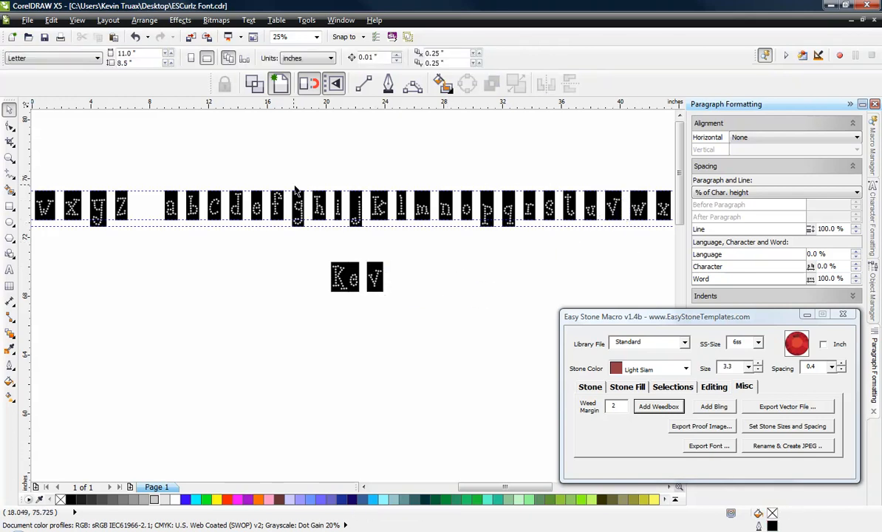
Step: Copy the lowercase i and the lowercase n with their weedboxes and place them loosely in order after the copied v
drag(323, 164, 334, 232)
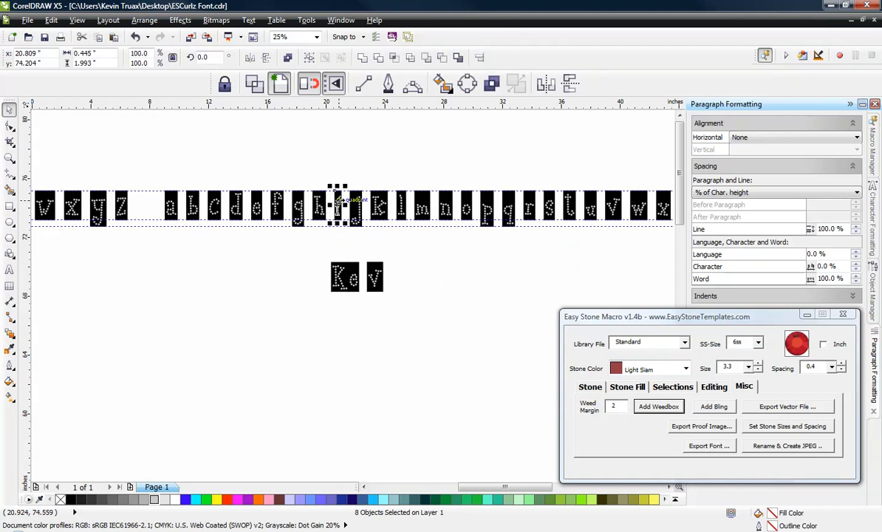
drag(338, 197, 400, 276)
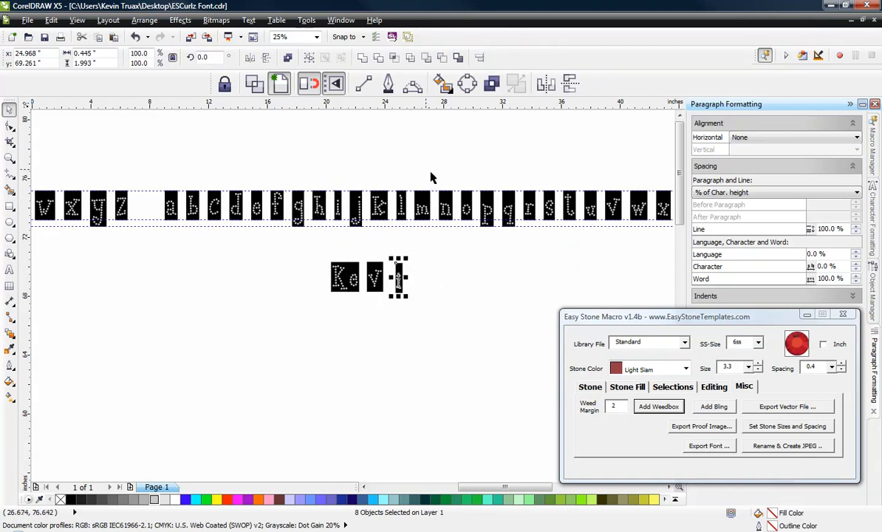
drag(435, 175, 458, 246)
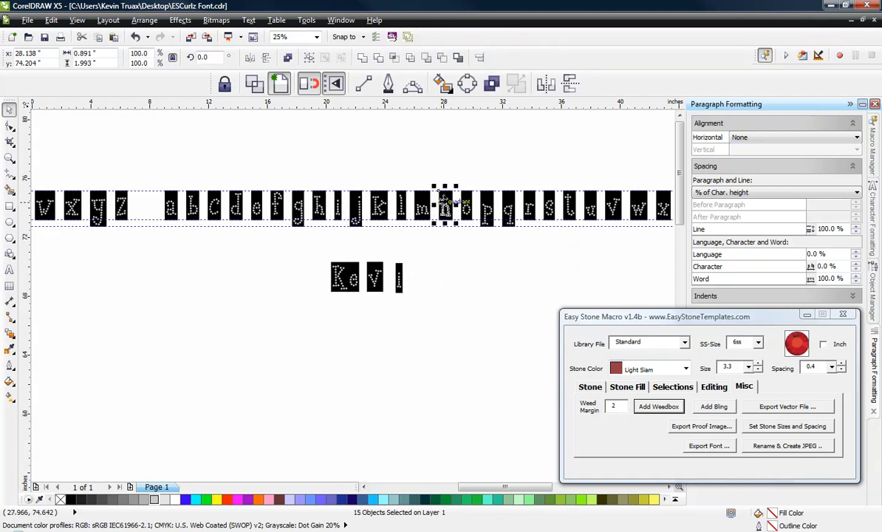
drag(440, 209, 414, 277)
Step: Move the copied v with its weedbox so its top corner snaps to the top corner of the e's weedbox
scroll(287, 251, up, 2)
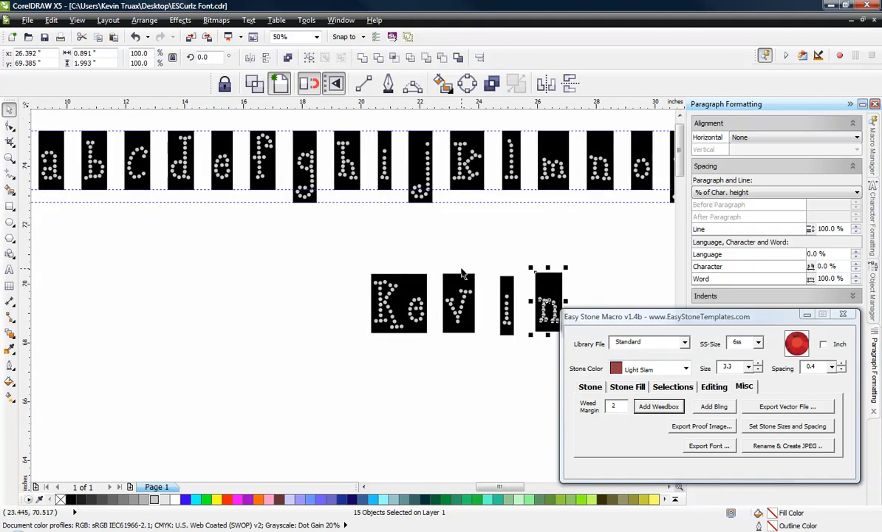
scroll(462, 273, up, 2)
drag(410, 227, 500, 405)
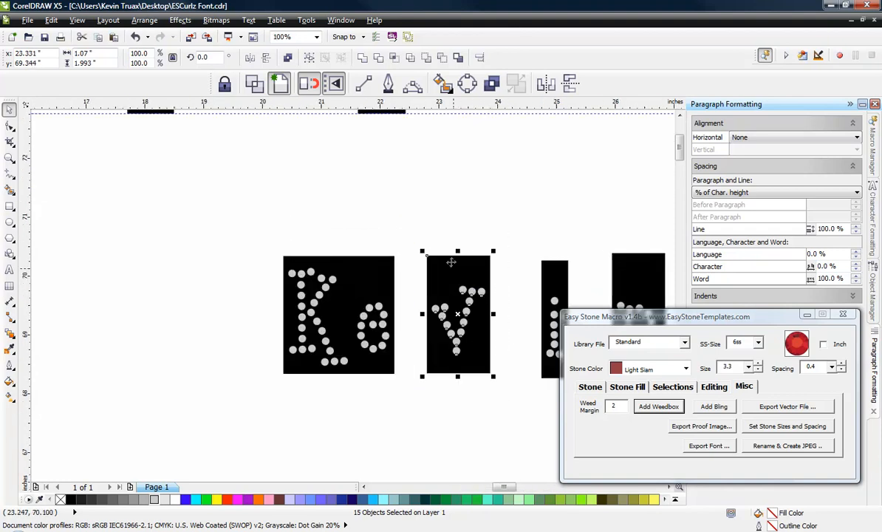
drag(425, 254, 392, 255)
click(421, 207)
Step: Snap the copied i against the v's weedbox and the copied n against the i's weedbox, aligned along the top edge
scroll(281, 173, down, 2)
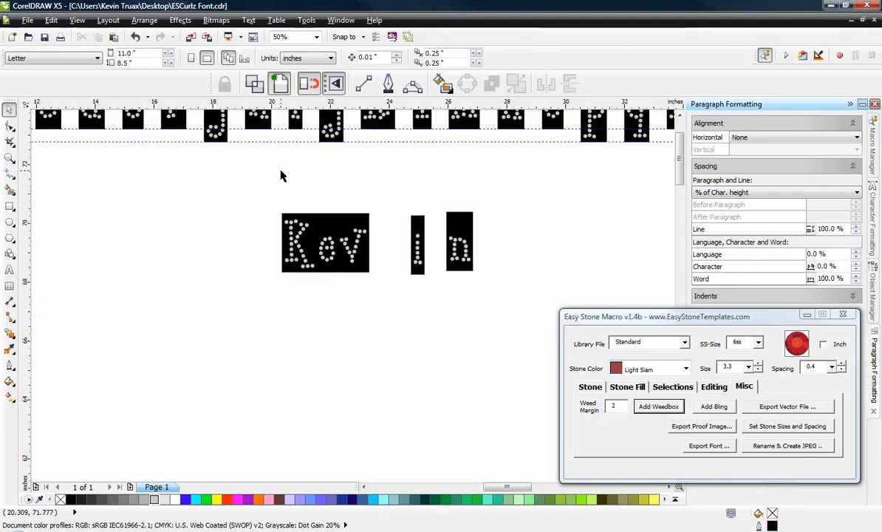
scroll(401, 214, up, 2)
drag(409, 208, 479, 424)
drag(429, 237, 347, 233)
drag(458, 194, 548, 353)
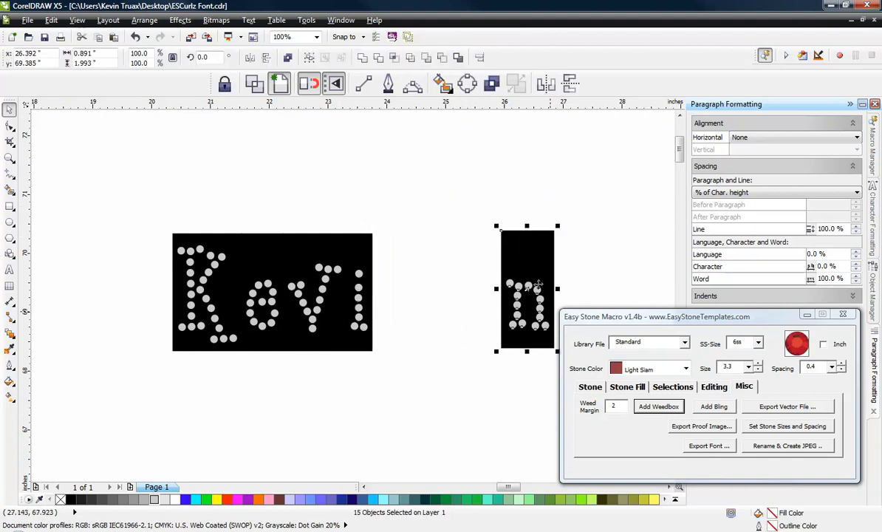
drag(508, 236, 368, 235)
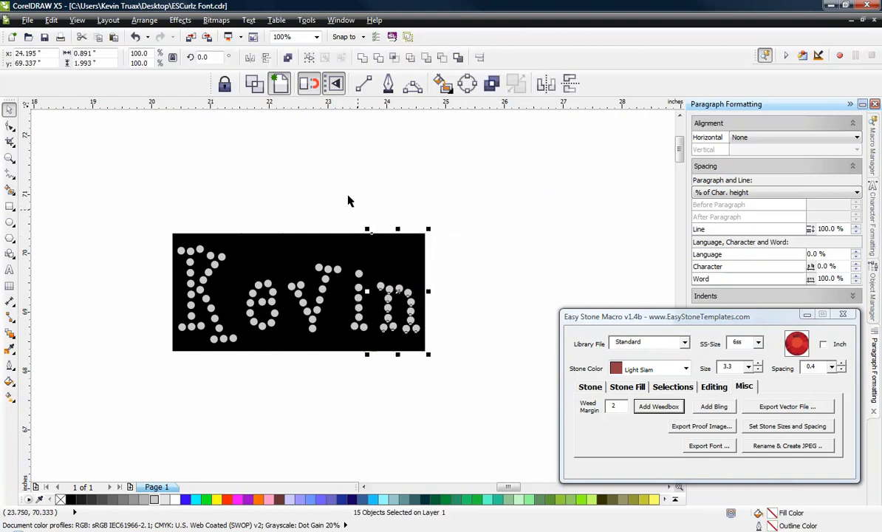
Step: Delete the black weedboxes behind all five letters of the assembled first name, keeping only the stones
click(254, 220)
click(244, 240)
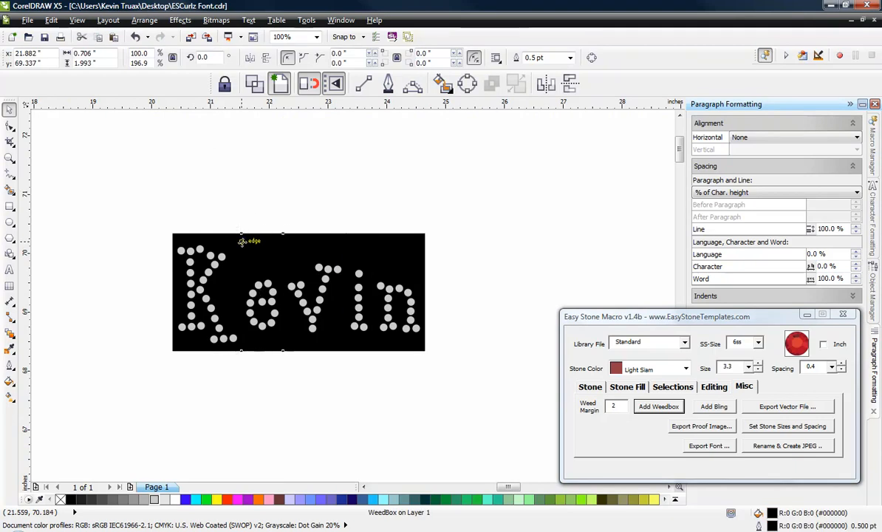
key(Delete)
click(219, 249)
key(Delete)
click(292, 240)
key(Delete)
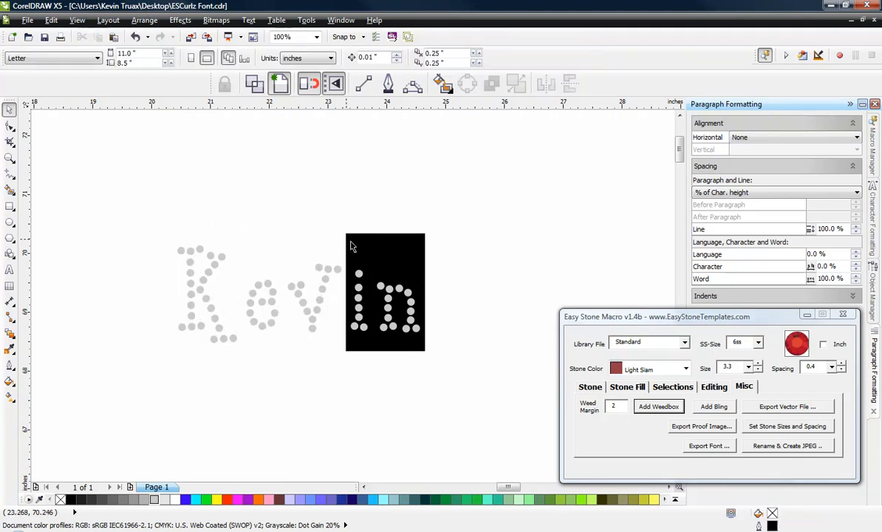
click(369, 241)
key(Delete)
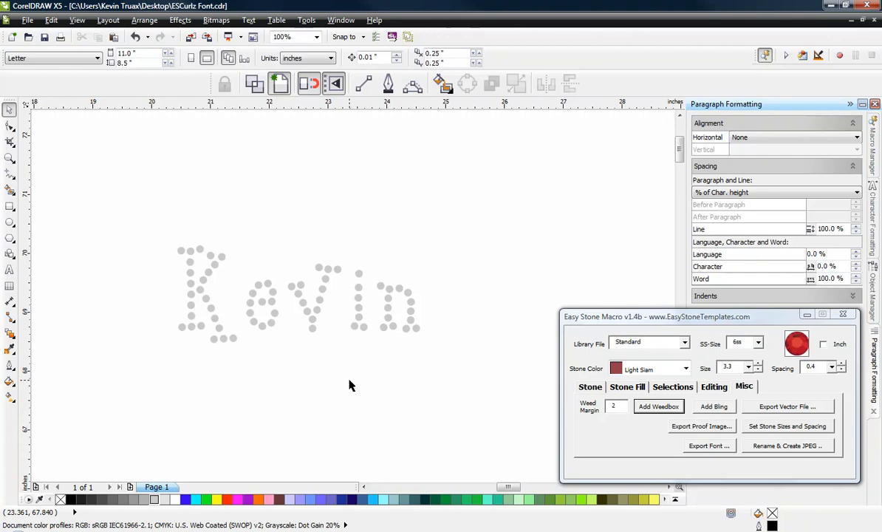
Step: Select all the stones of the assembled first name below the alphabet row and delete them
scroll(350, 385, down, 1)
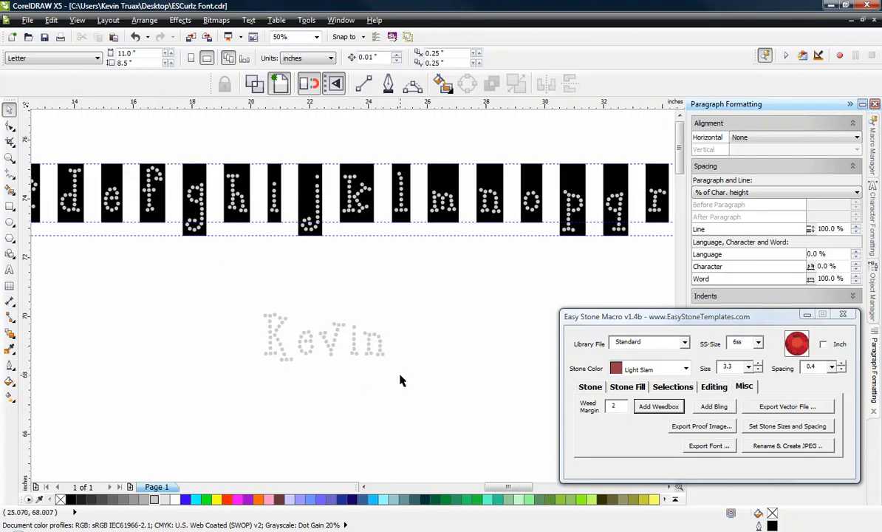
scroll(402, 331, down, 1)
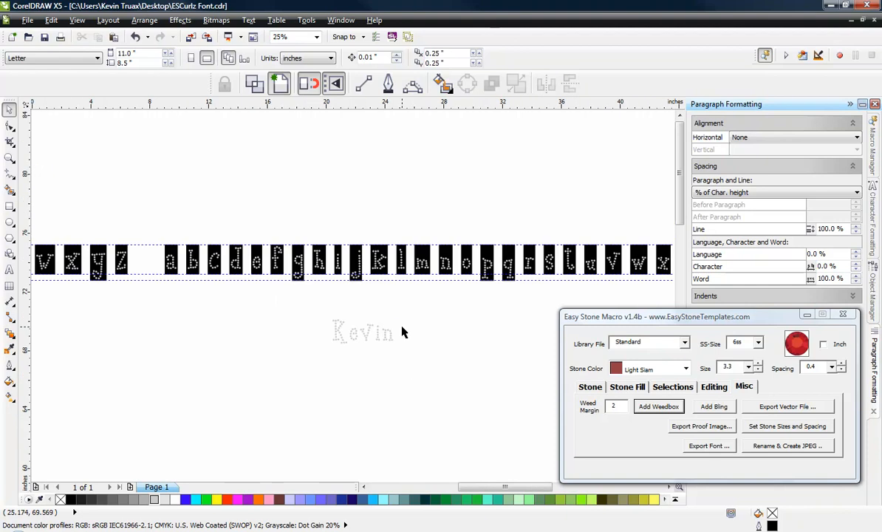
drag(282, 305, 467, 400)
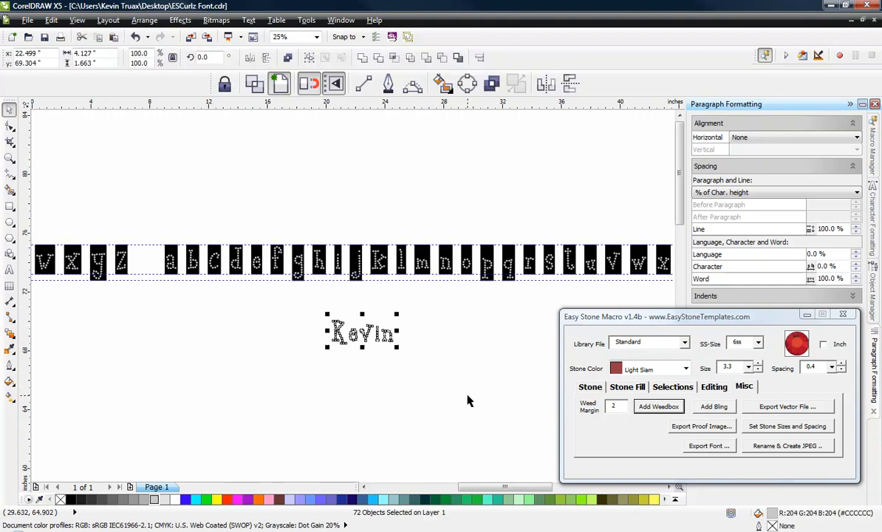
key(Delete)
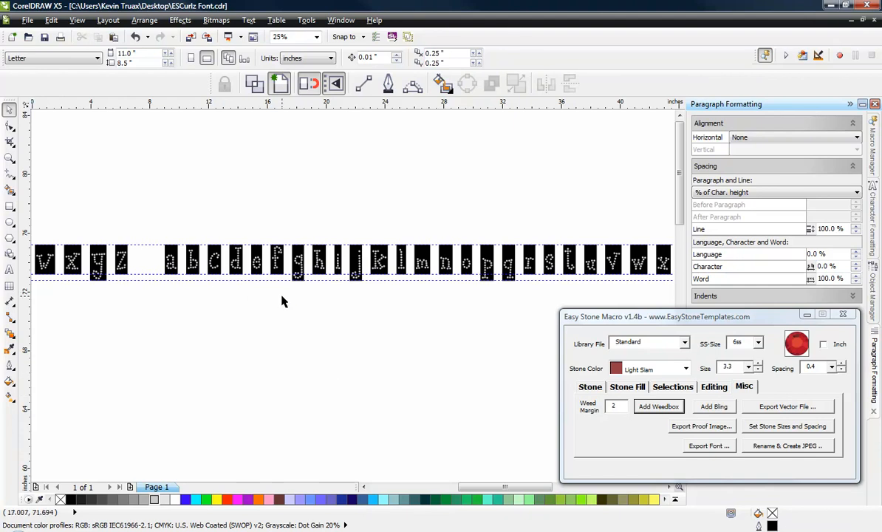
scroll(282, 300, down, 1)
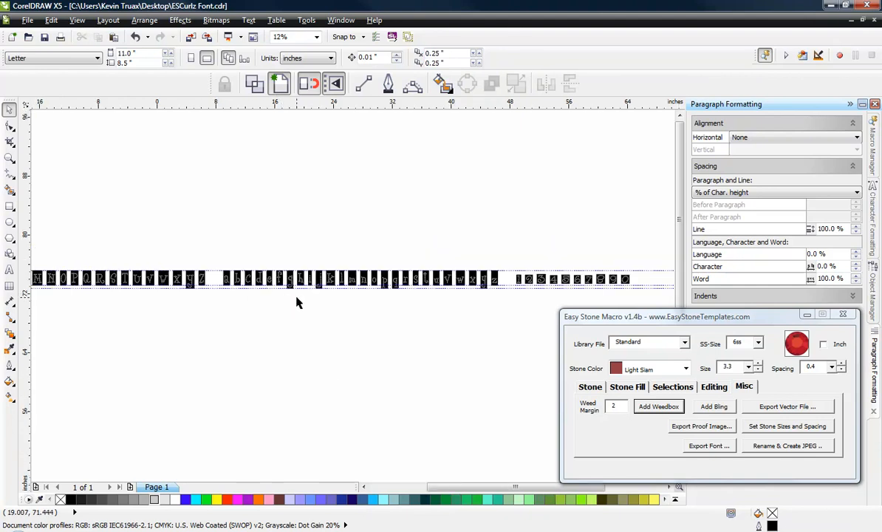
scroll(390, 338, down, 1)
scroll(197, 309, up, 1)
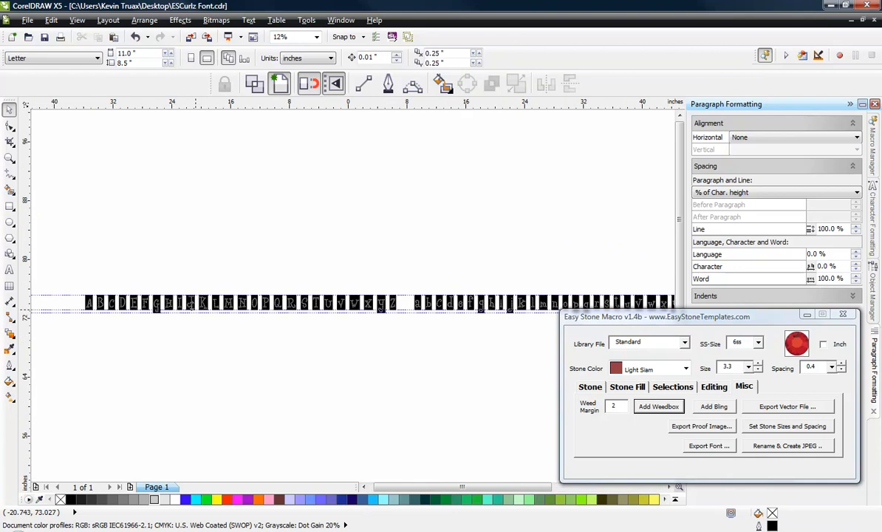